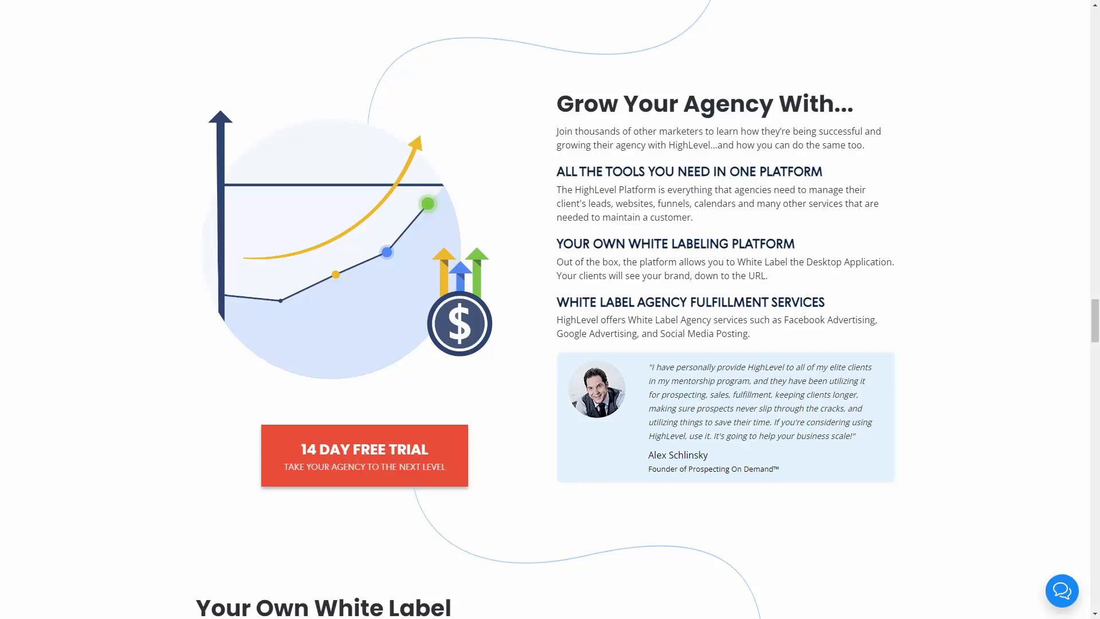
- Review HighLevel's white label features, the agency pricing plans and the affiliate program page
scroll(550, 309, down, 10)
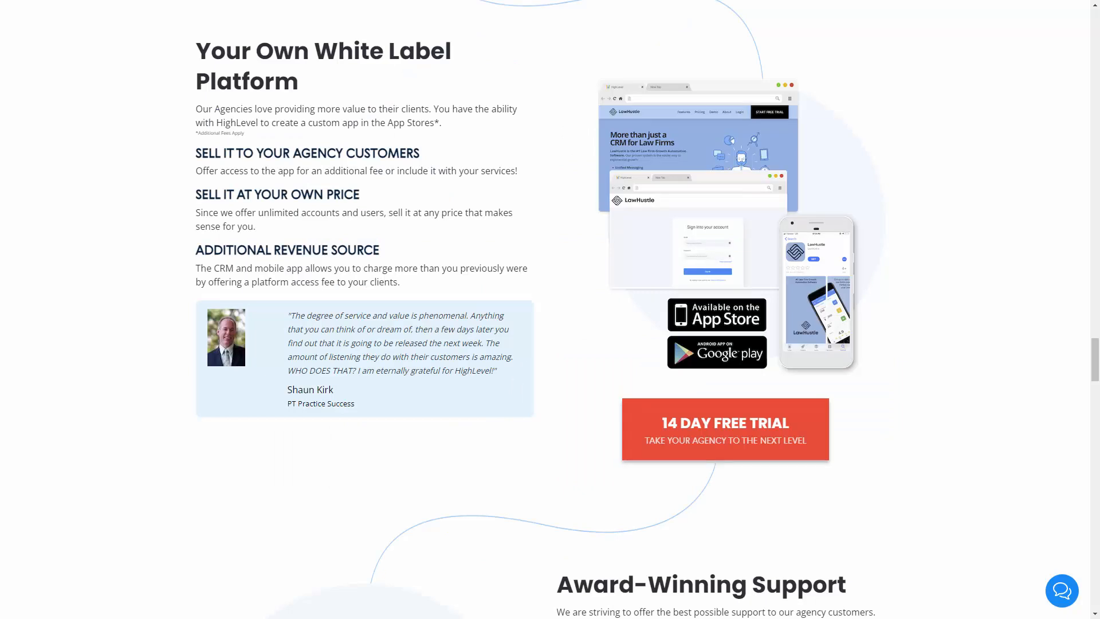
scroll(545, 309, down, 20)
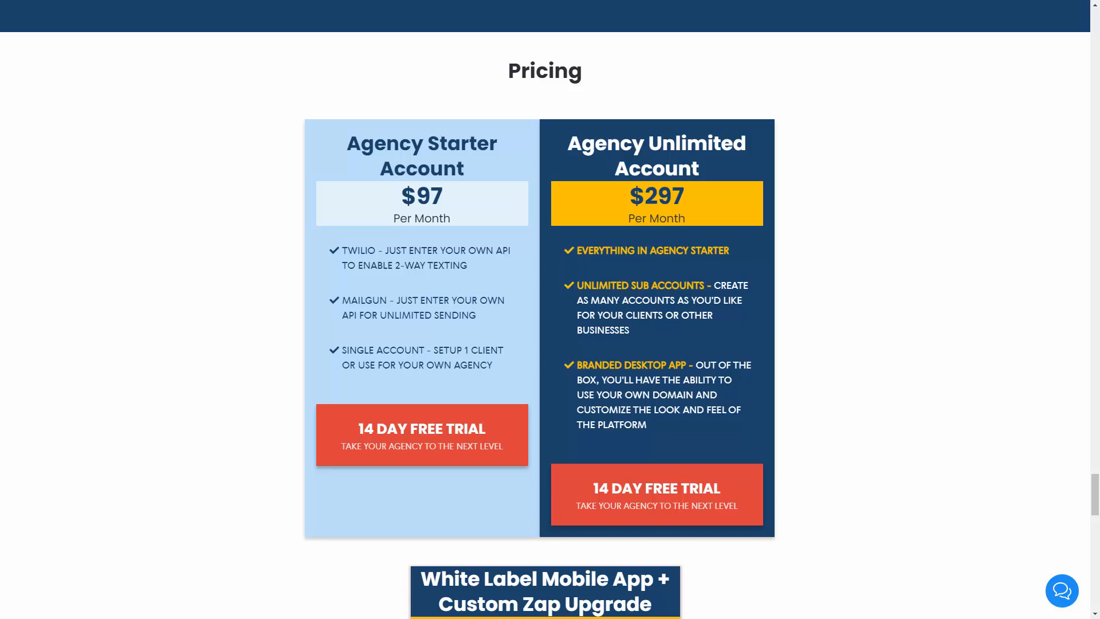
scroll(545, 309, down, 6)
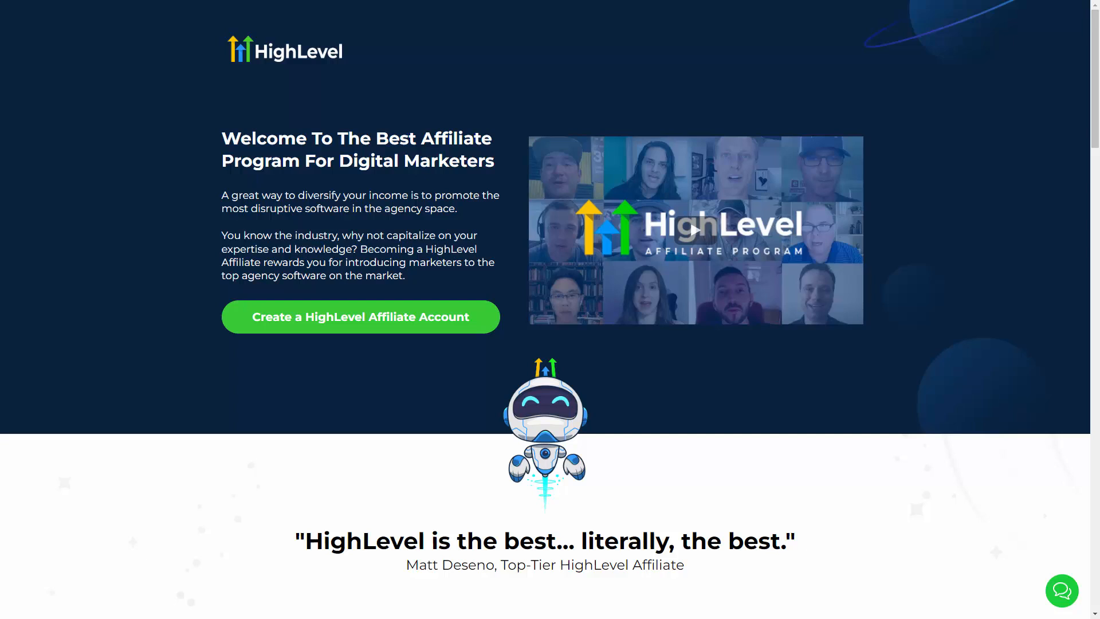
key(End)
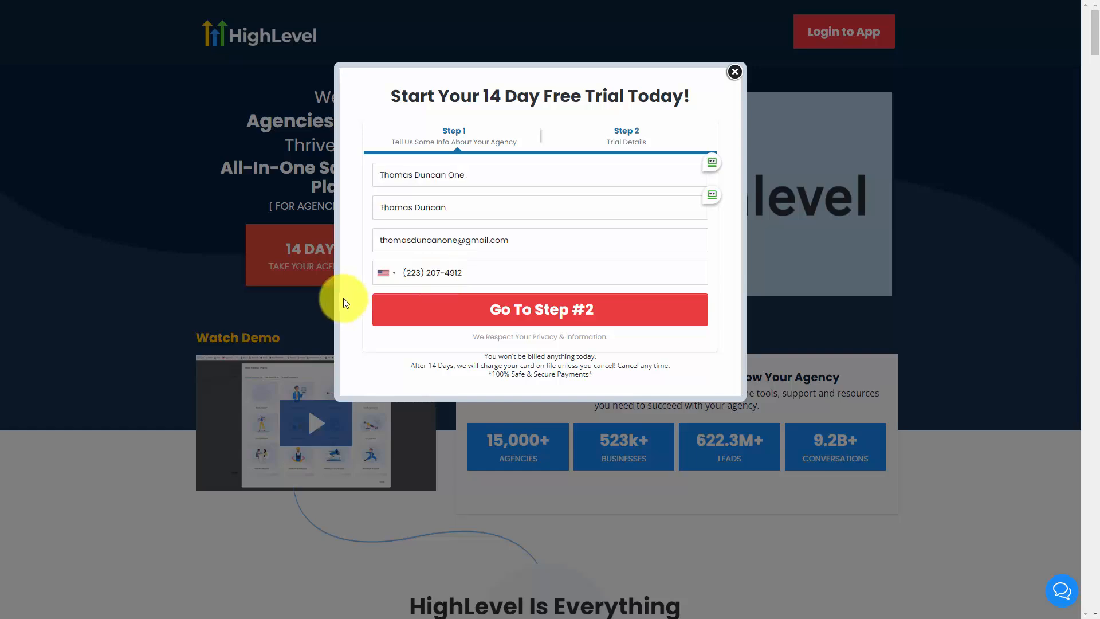
- Submit the agency's contact details for the 14-day free trial and choose the $297 Agency Unlimited Plan
click(528, 313)
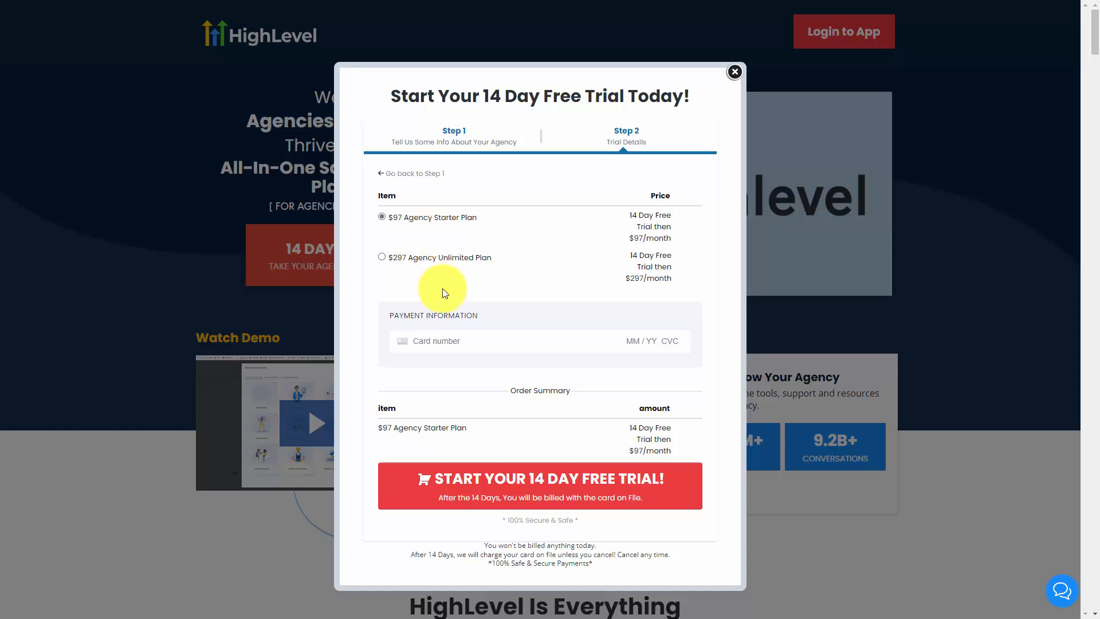
click(381, 256)
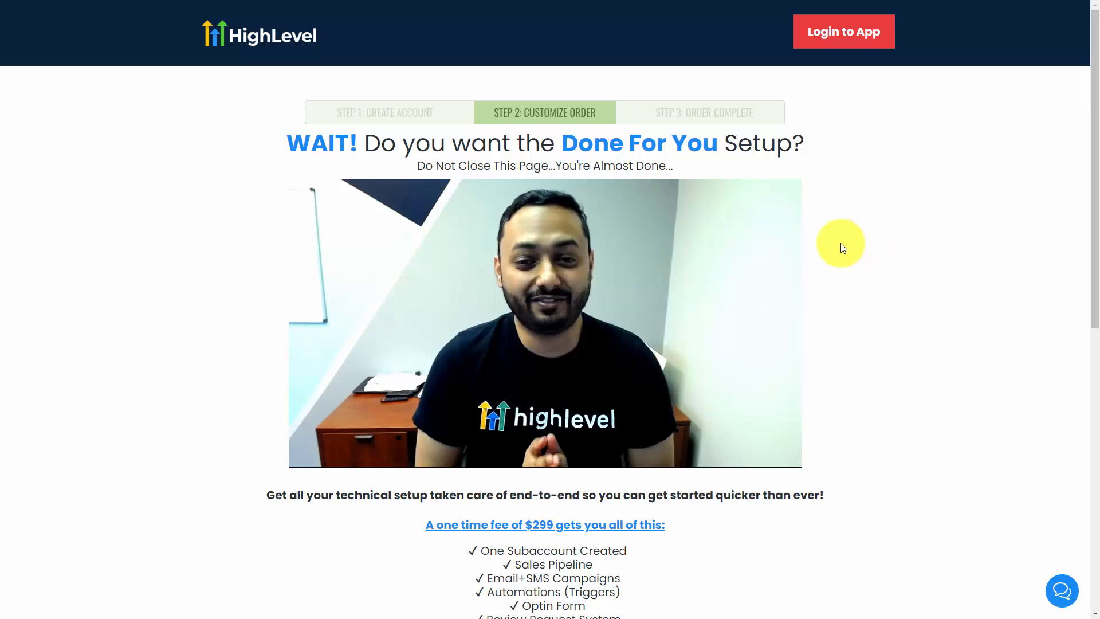
- Decline the $299 basic setup offer and get started with the new account by submitting the business address form
scroll(842, 247, down, 10)
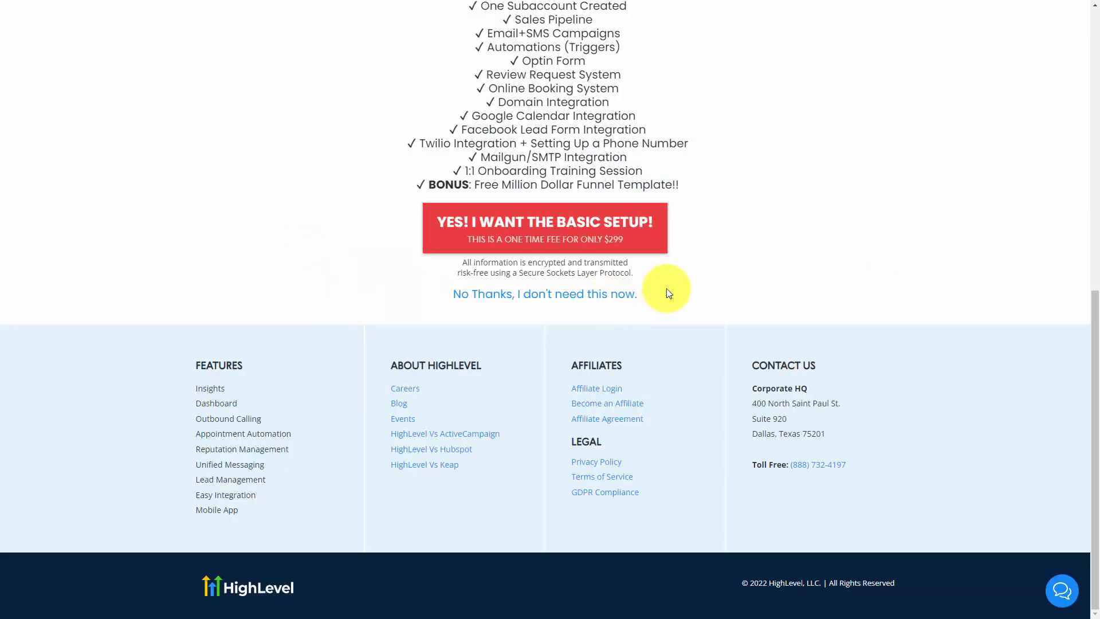
click(518, 300)
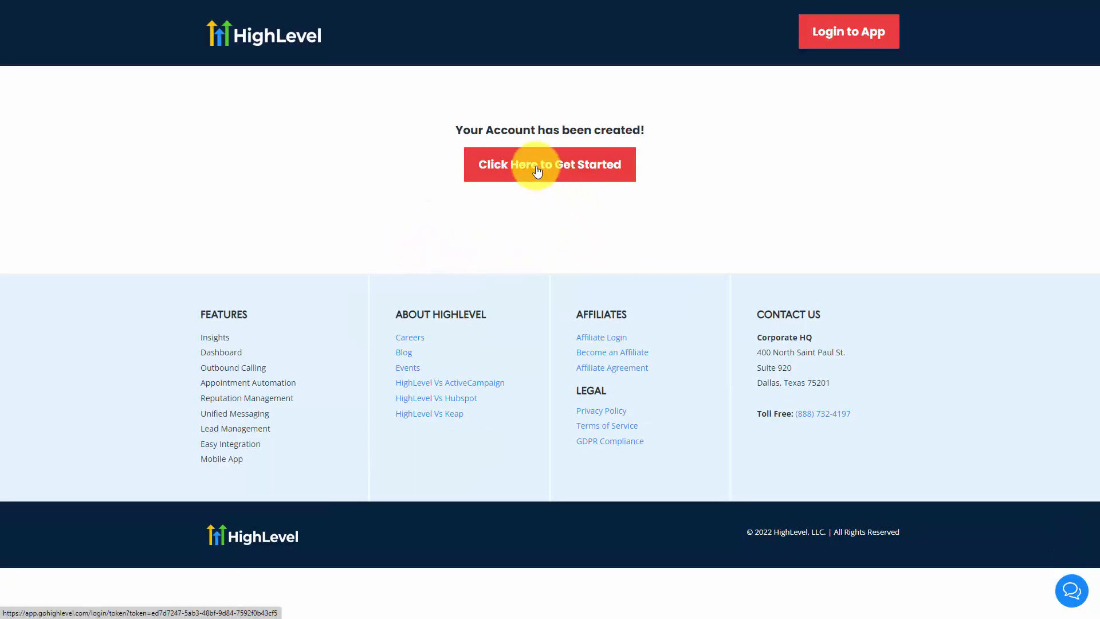
click(535, 166)
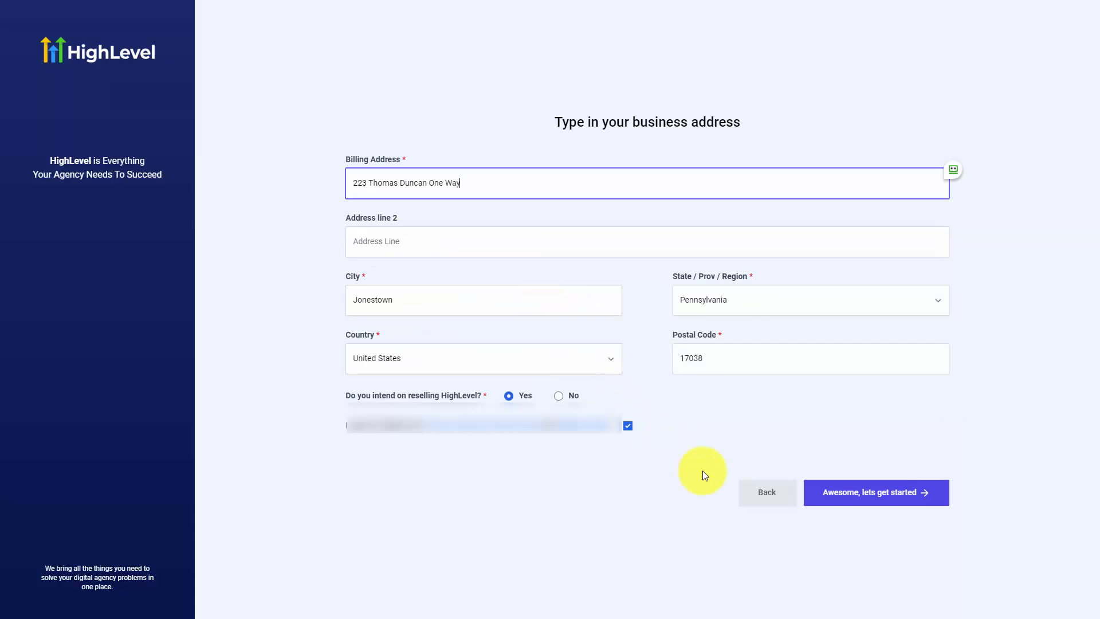
click(854, 496)
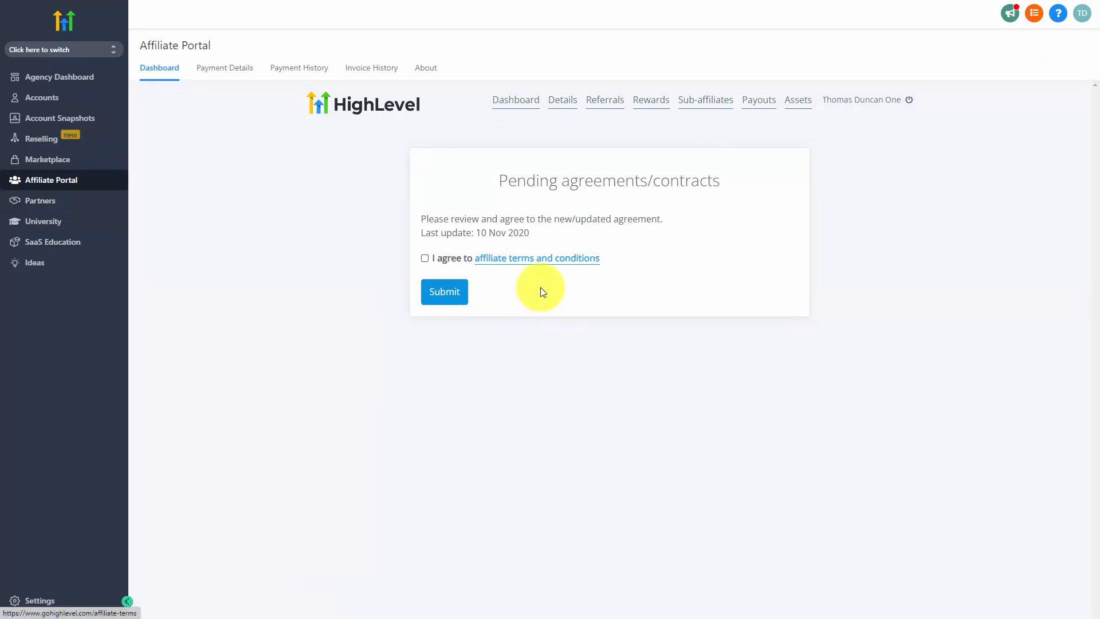
- Open the affiliate terms and conditions, agree to them and submit the pending agreement in the Affiliate Portal
click(509, 262)
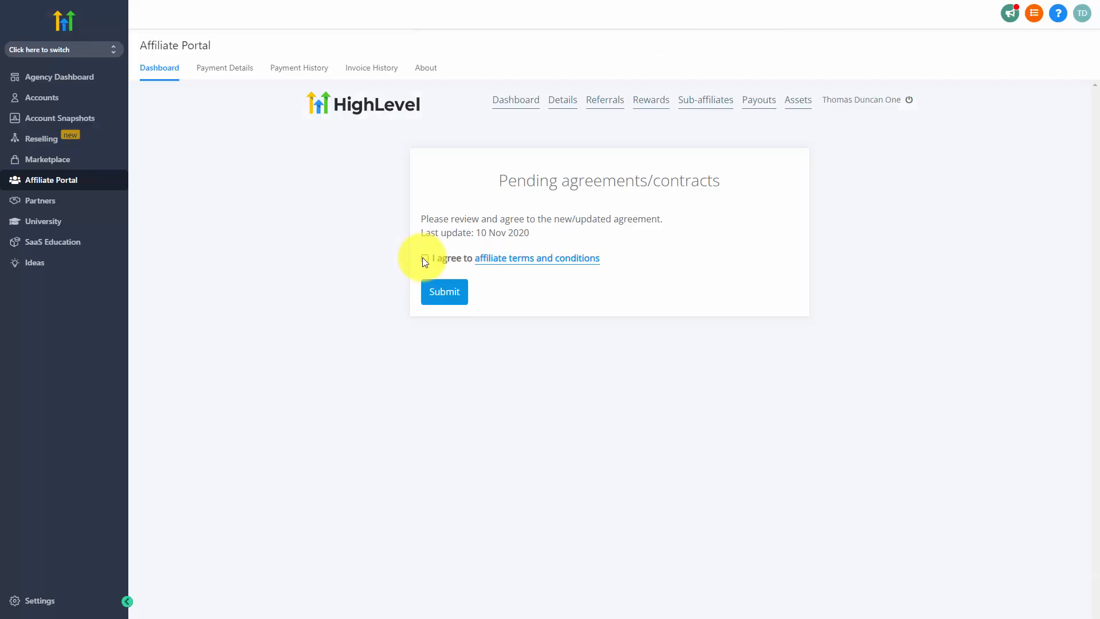
click(425, 259)
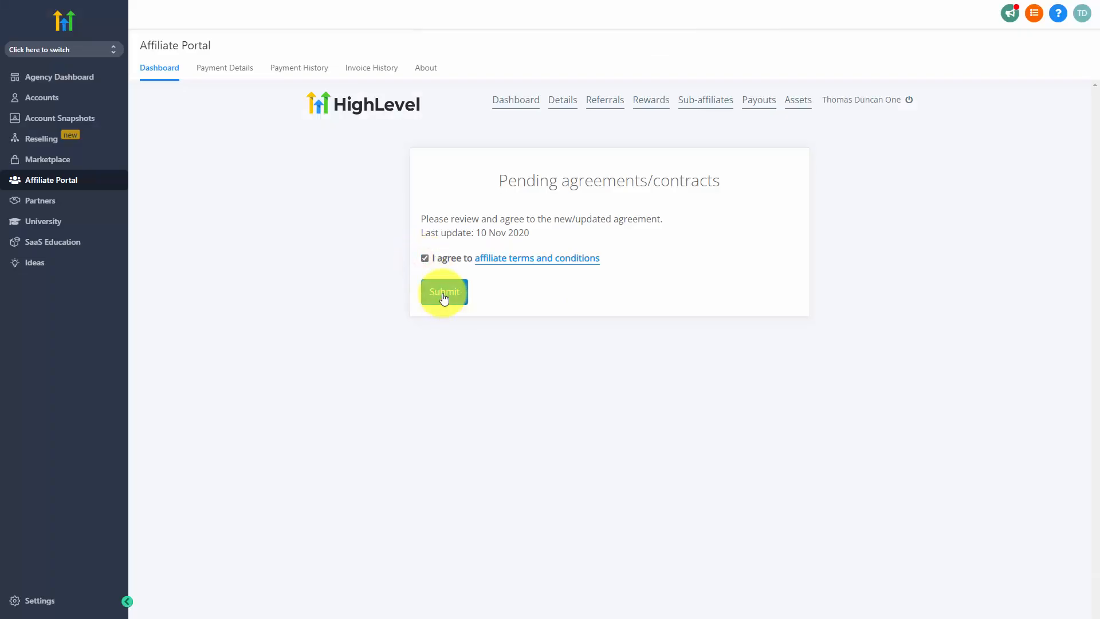
click(444, 293)
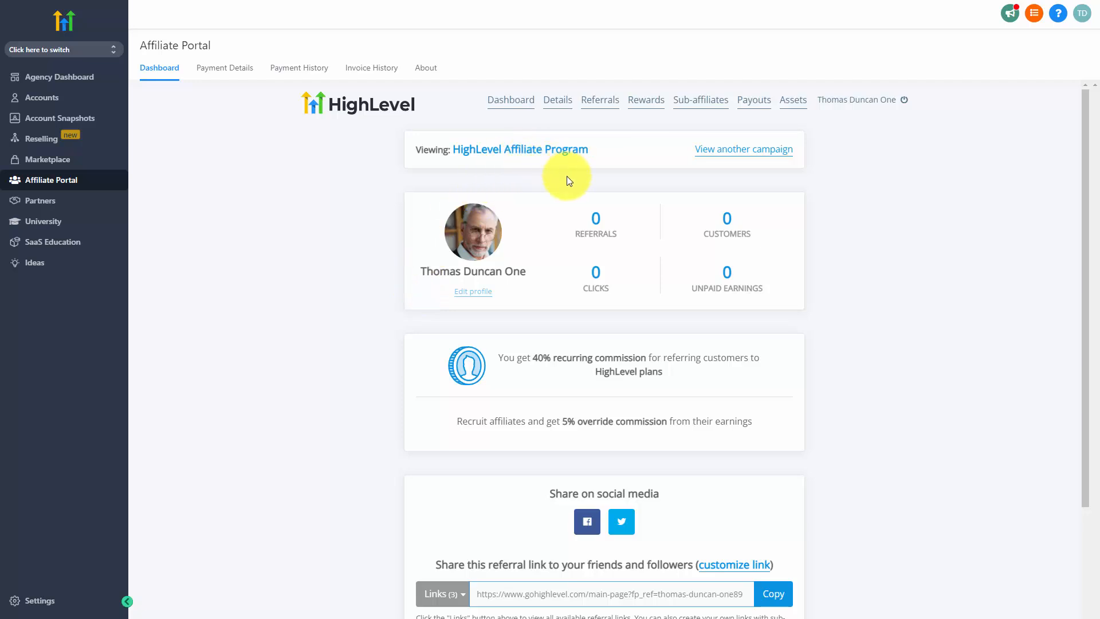
- Look over the affiliate dashboard's commission rates, referral link and frequently asked questions
scroll(566, 176, down, 3)
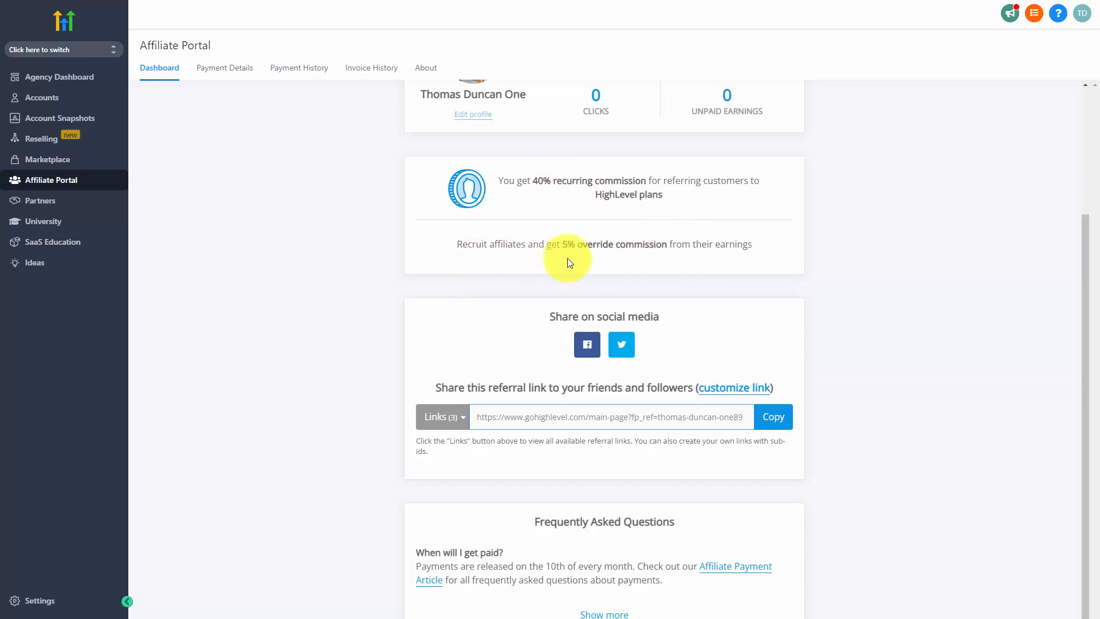
scroll(550, 344, down, 1)
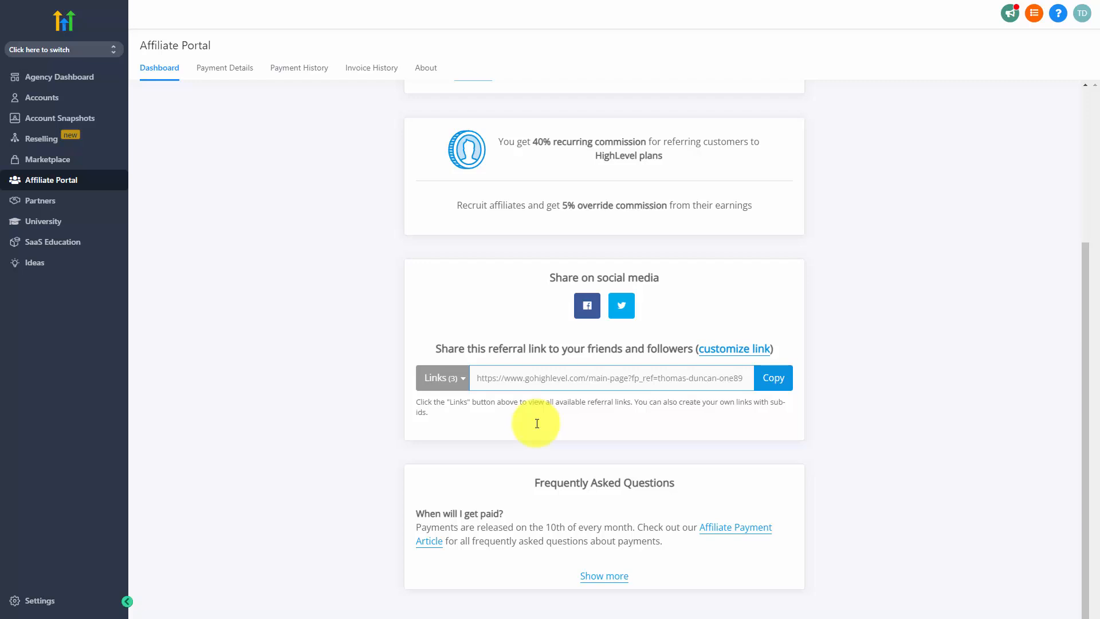
scroll(537, 424, up, 4)
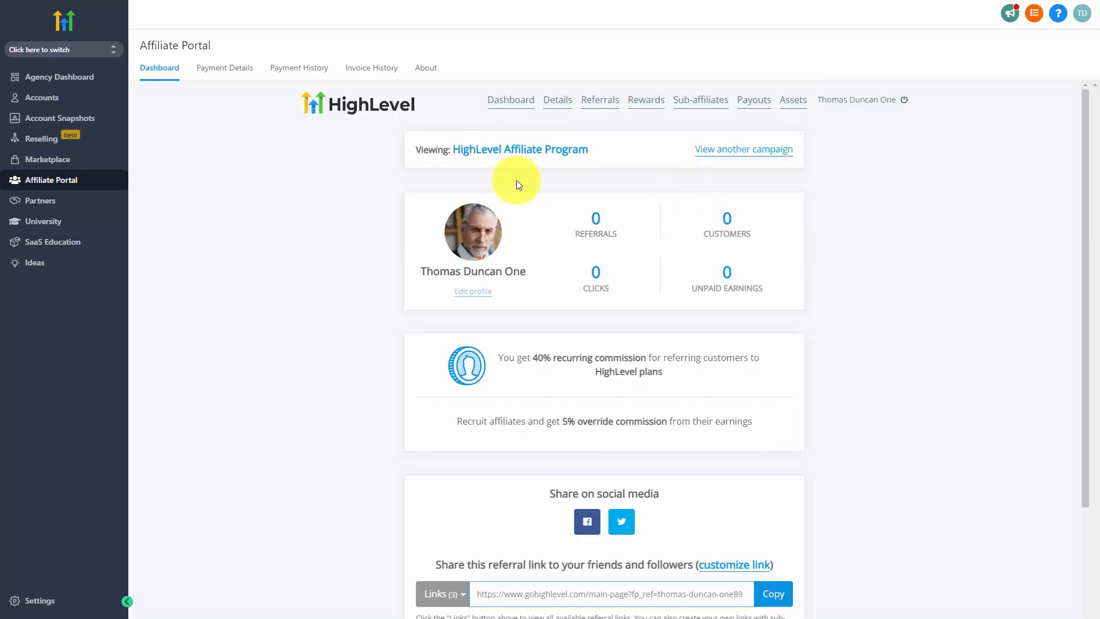
- Submit the individual contact information in the affiliate payment details and open the payment method choices
click(231, 70)
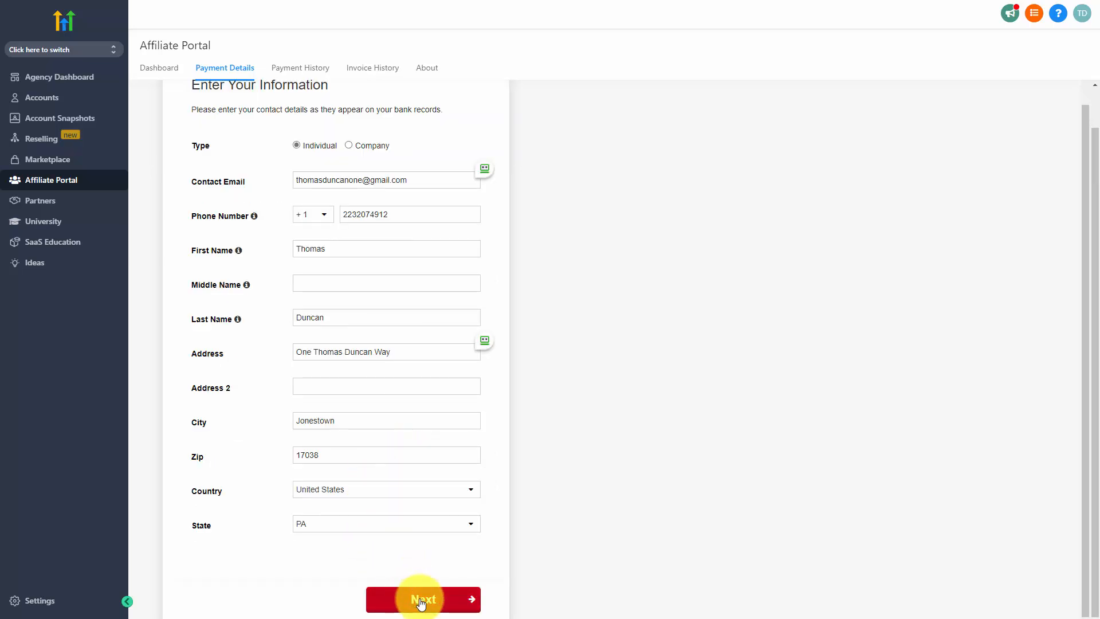
click(421, 600)
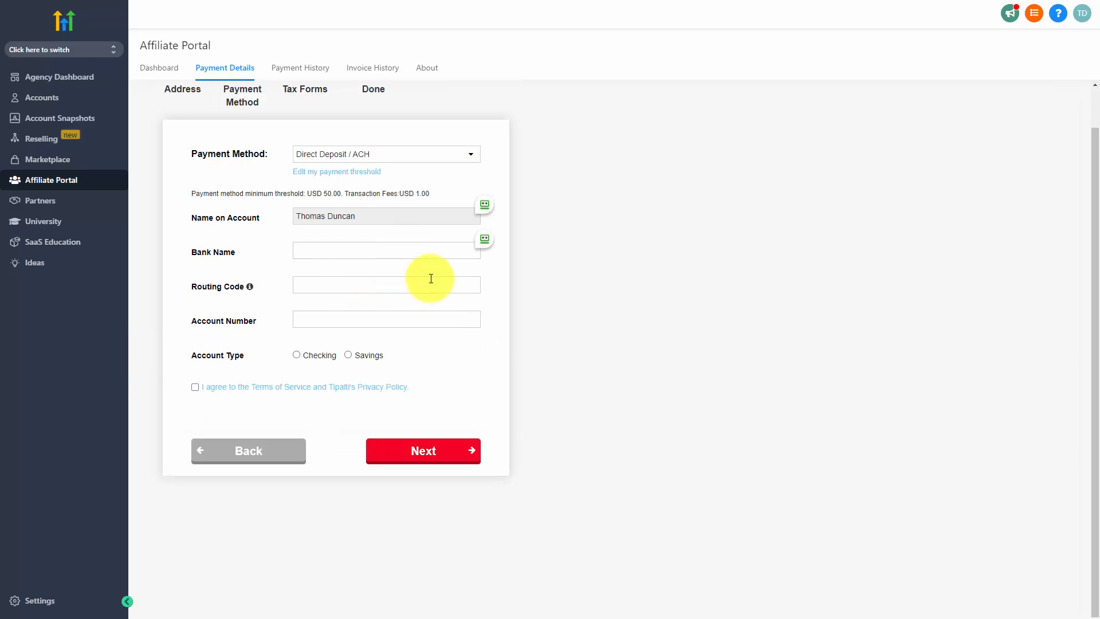
click(425, 159)
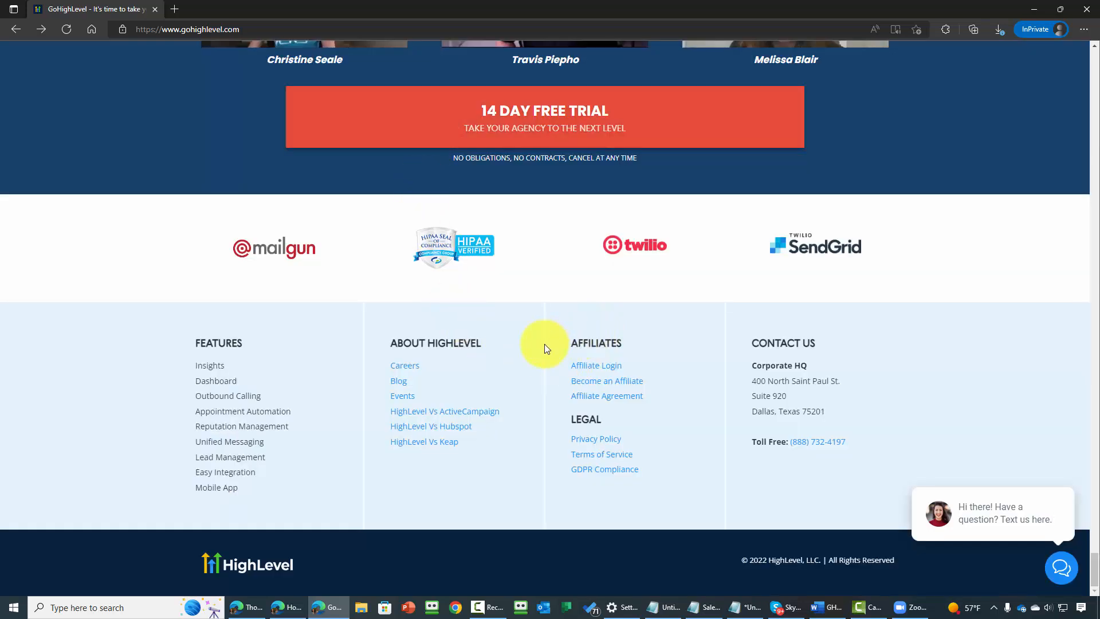
- Go from the HighLevel home page to the affiliate program, view its terms and submit the completed affiliate sign-up form
click(599, 385)
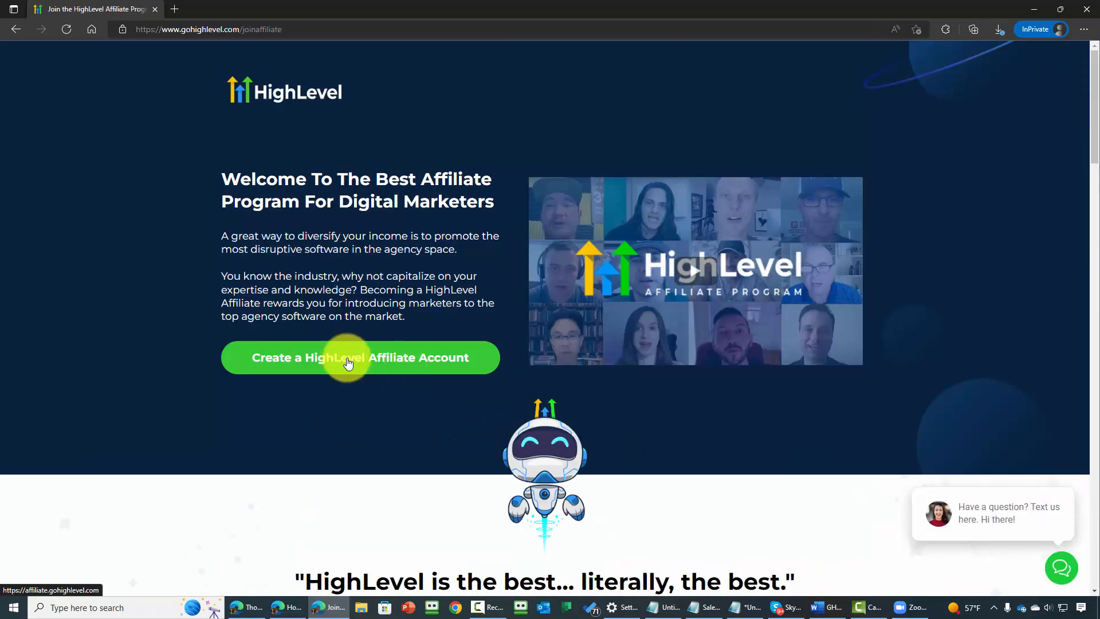
click(400, 368)
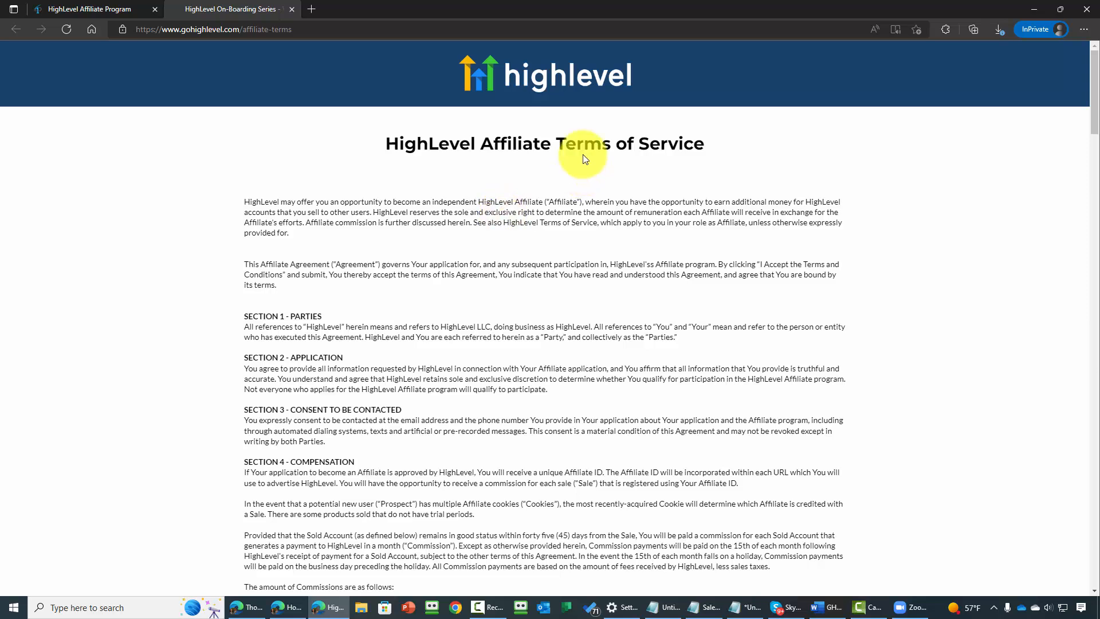
click(89, 9)
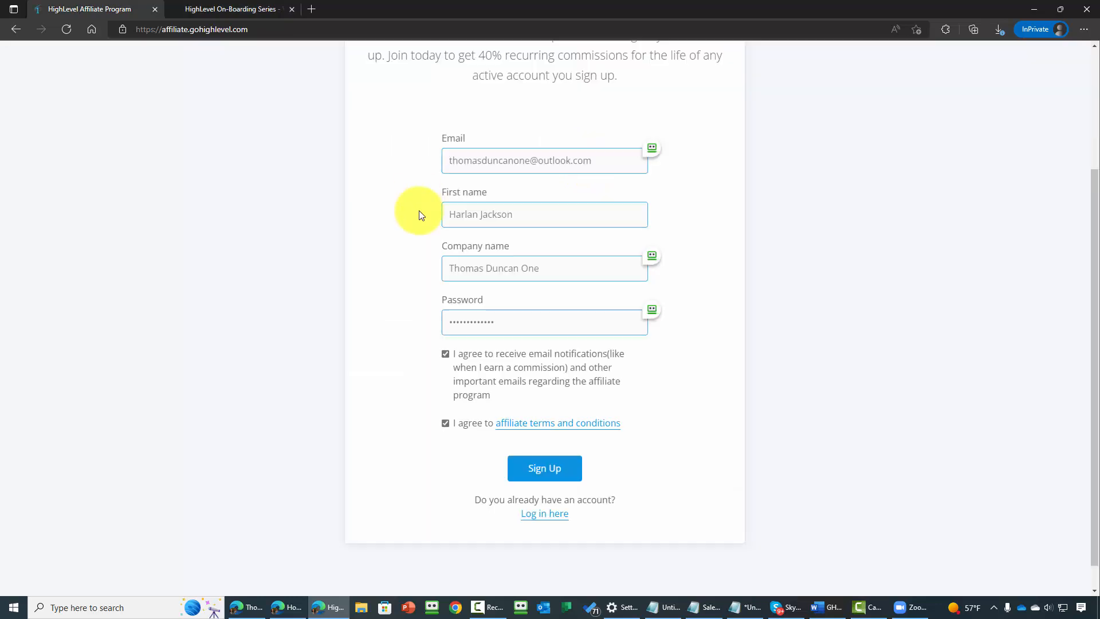
click(543, 478)
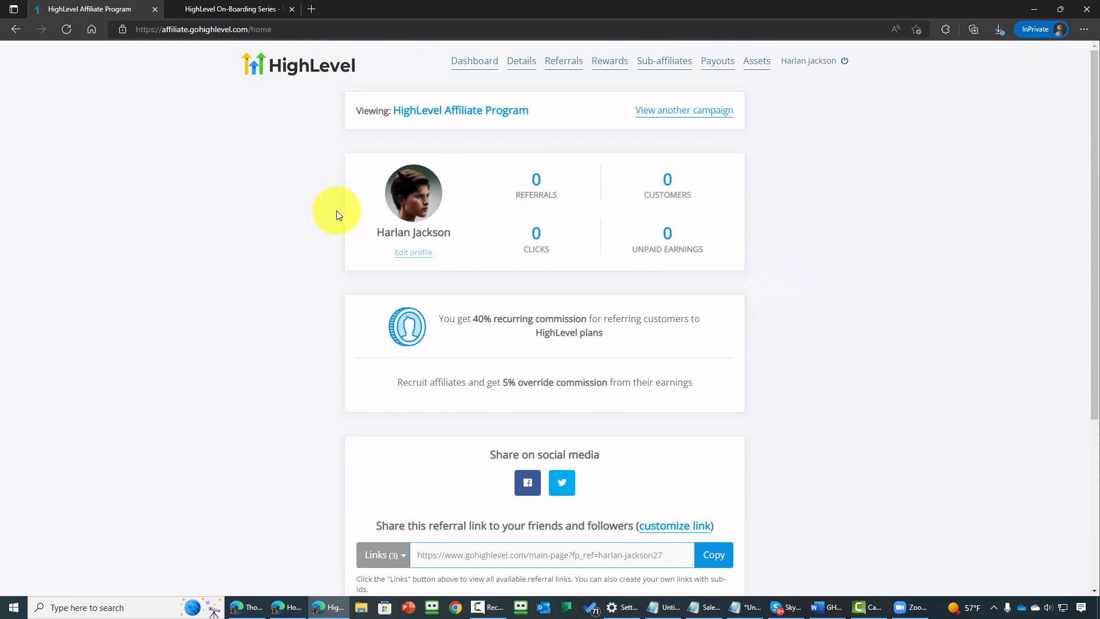
- Look over the new affiliate account's dashboard from statistics to frequently asked questions, and open its assets
scroll(339, 223, down, 4)
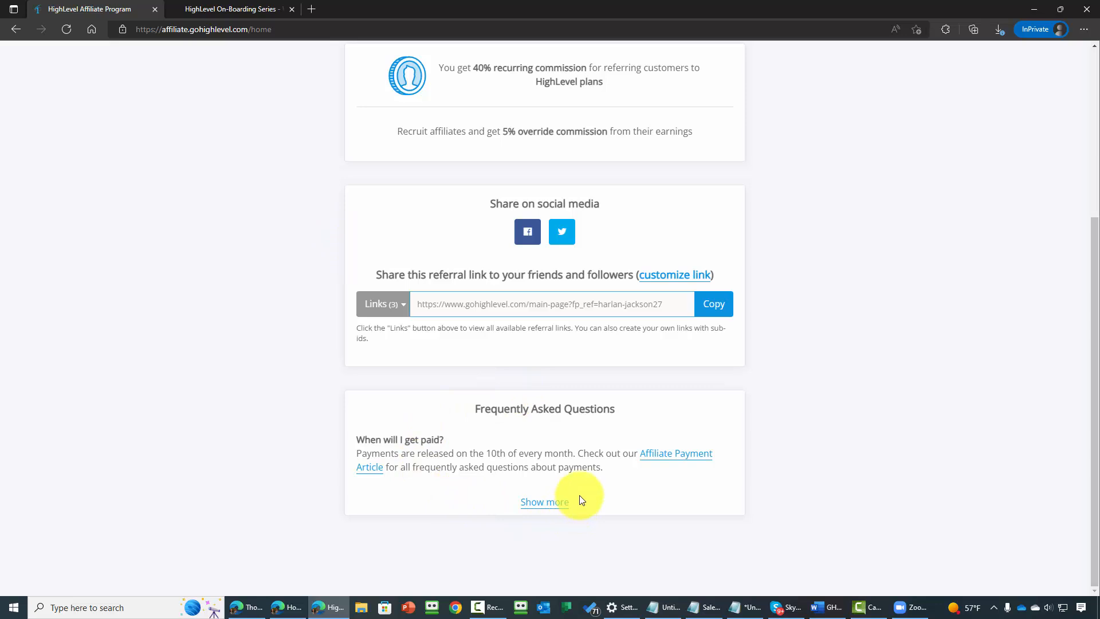
scroll(579, 495, up, 4)
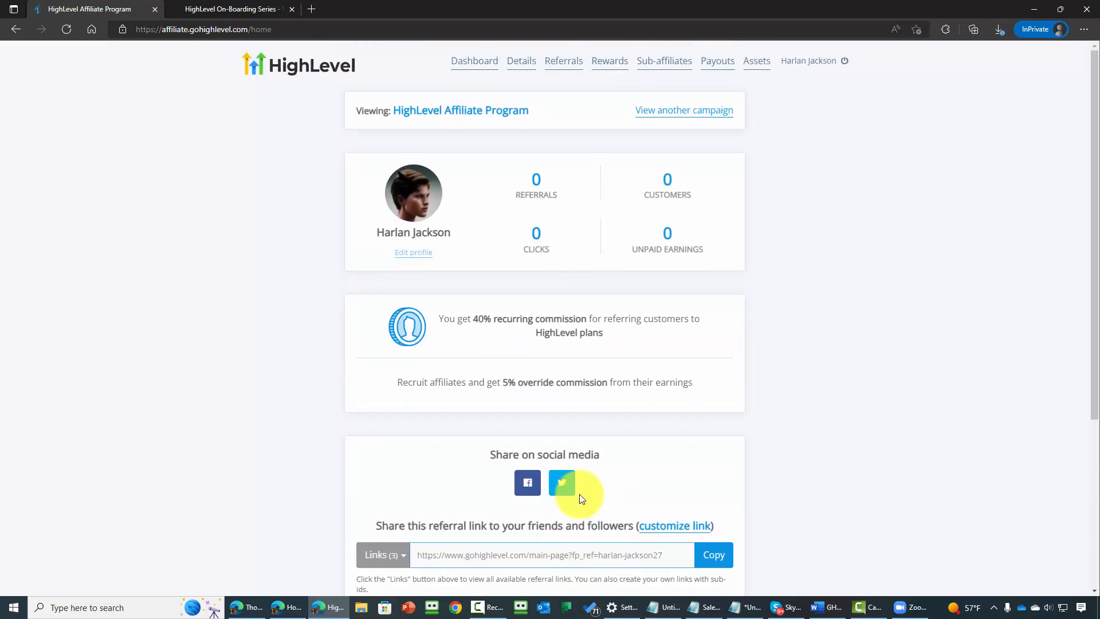
click(754, 64)
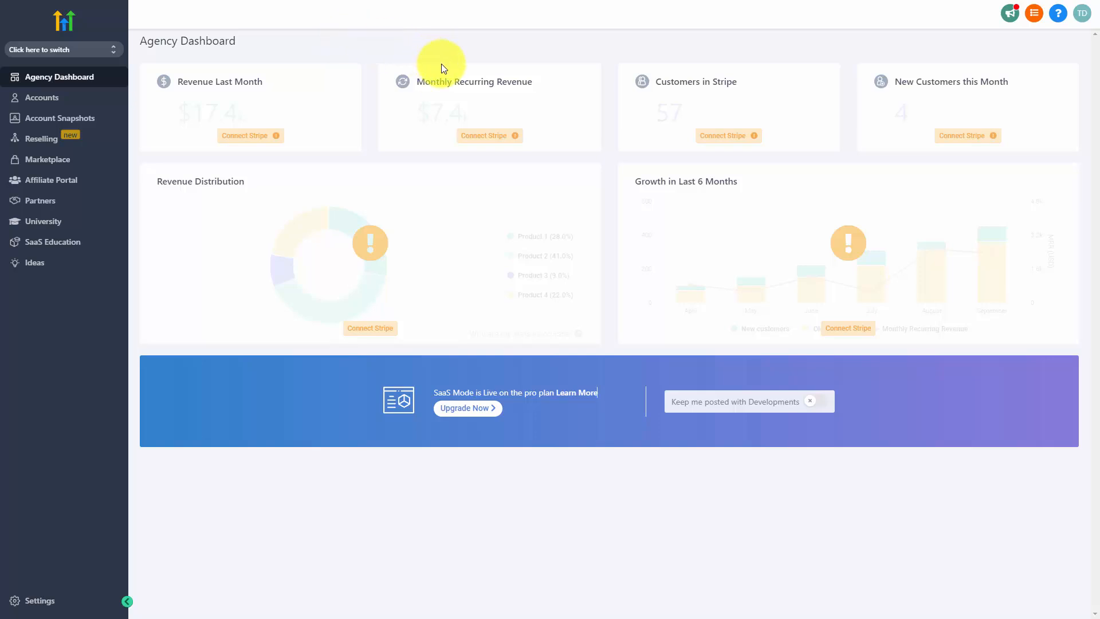
- View the agency's accounts list and browse all the available vertical snapshots
click(50, 100)
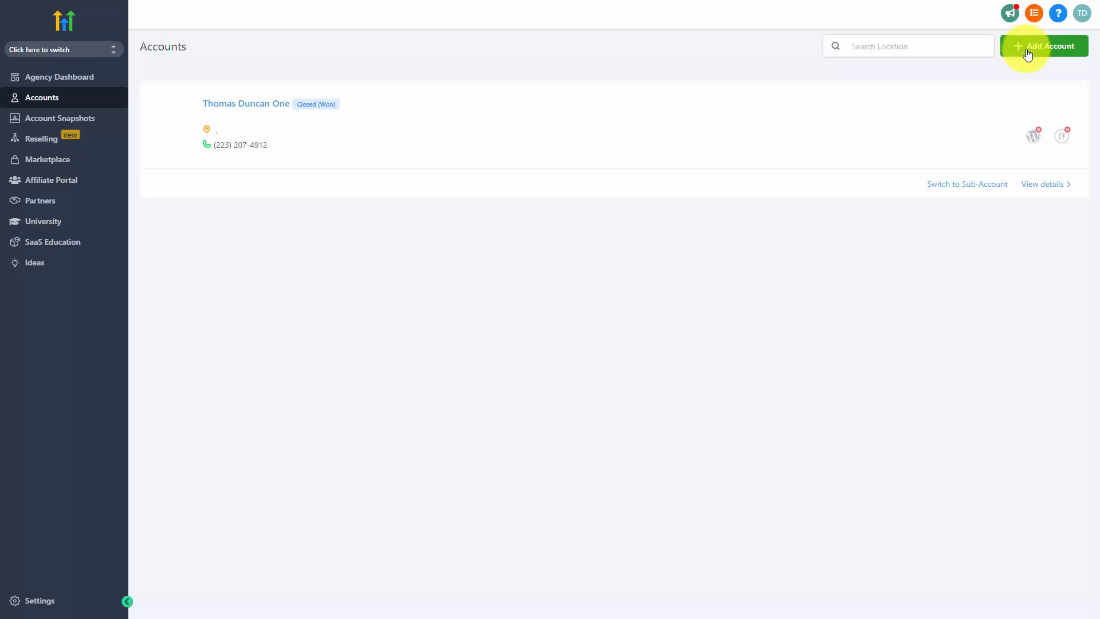
click(82, 118)
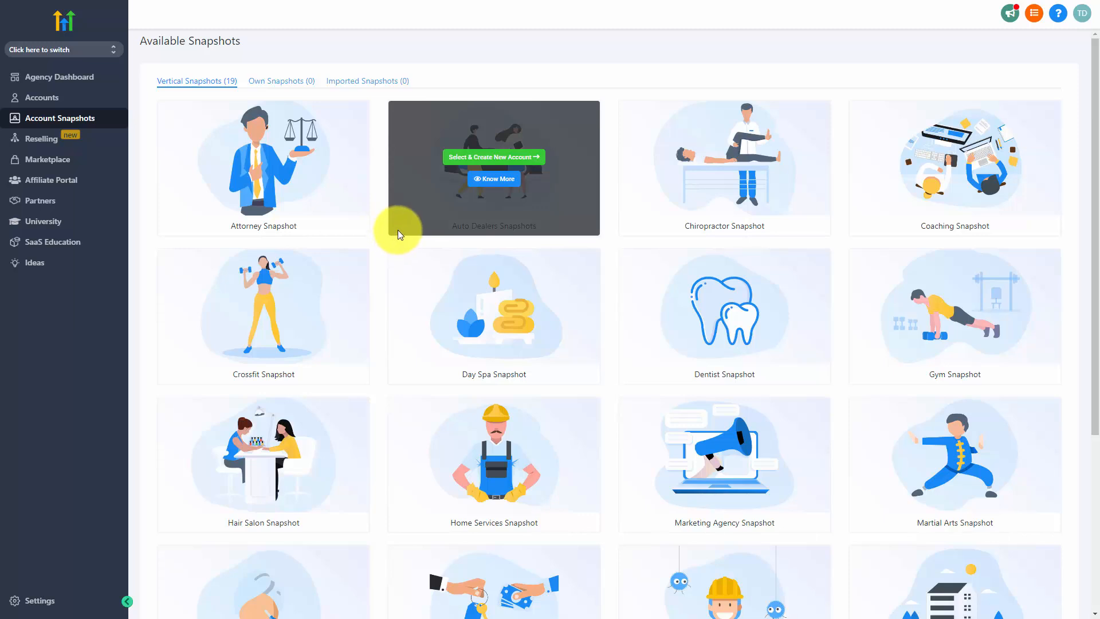
scroll(399, 232, down, 3)
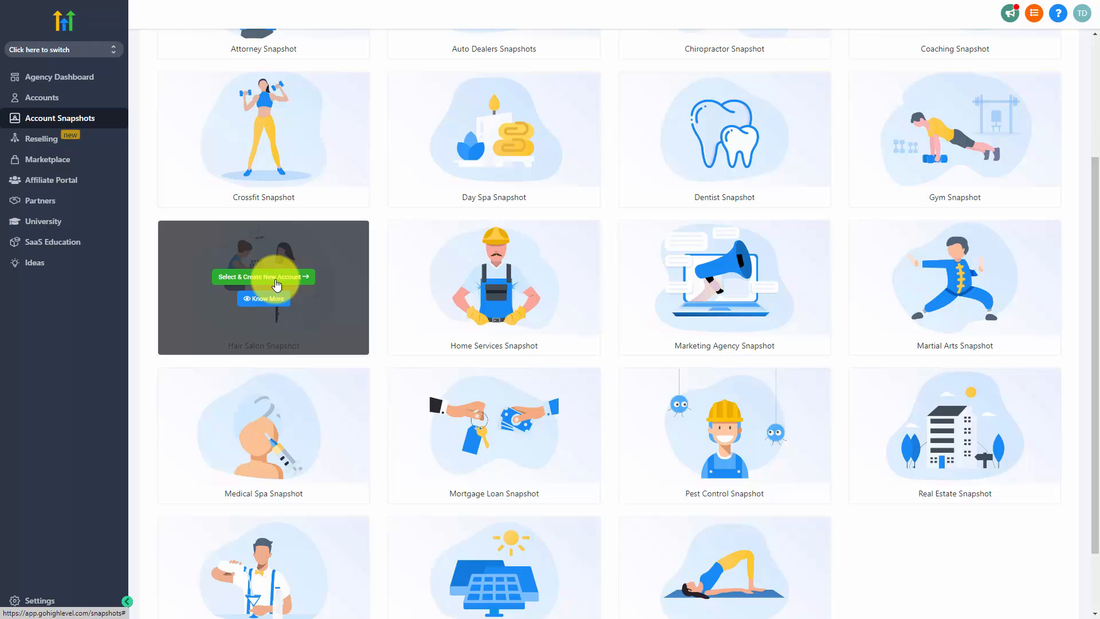
scroll(277, 285, down, 2)
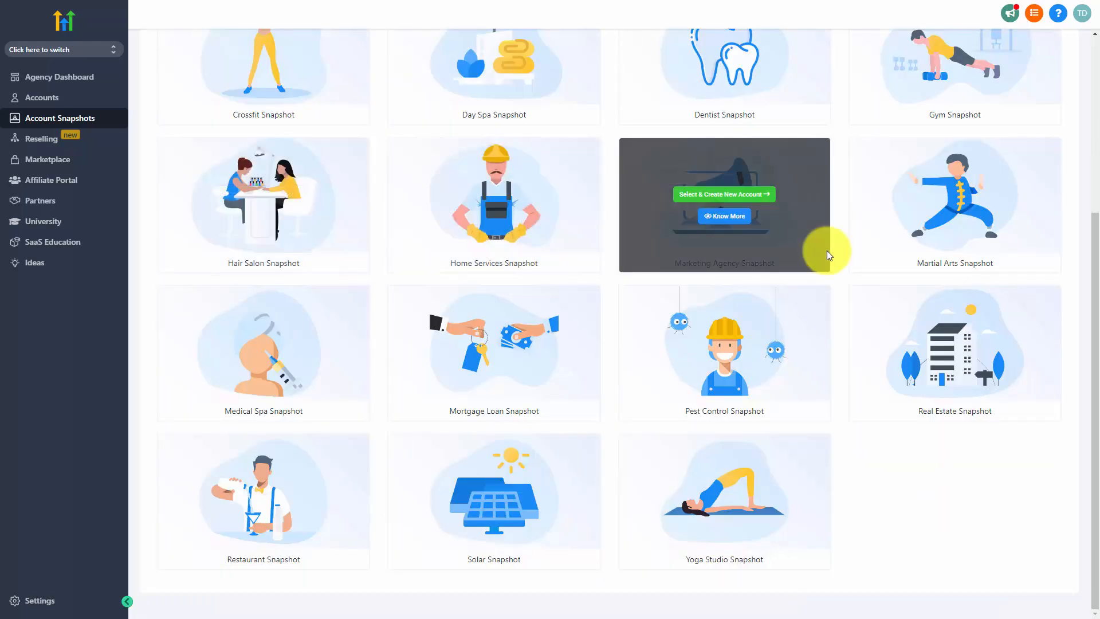
scroll(642, 276, up, 5)
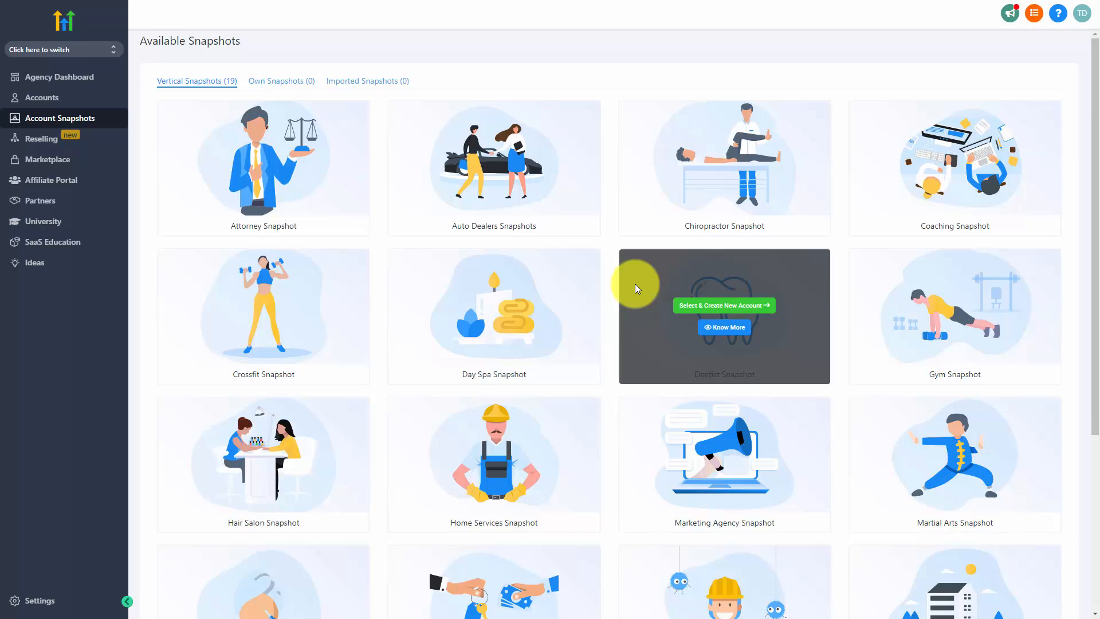
scroll(635, 289, down, 5)
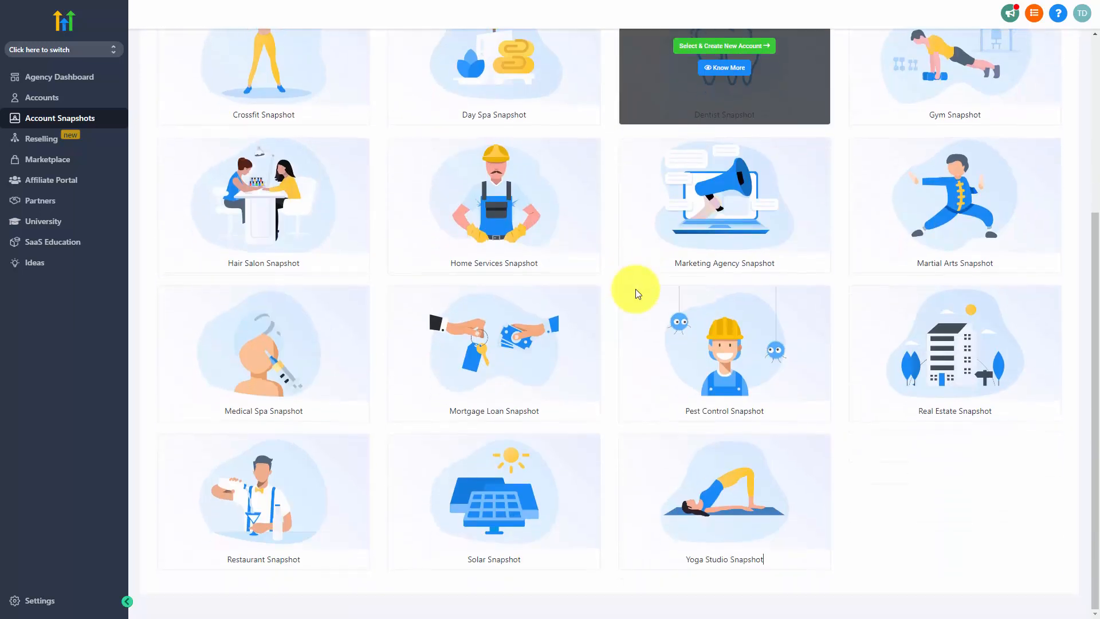
scroll(635, 288, up, 5)
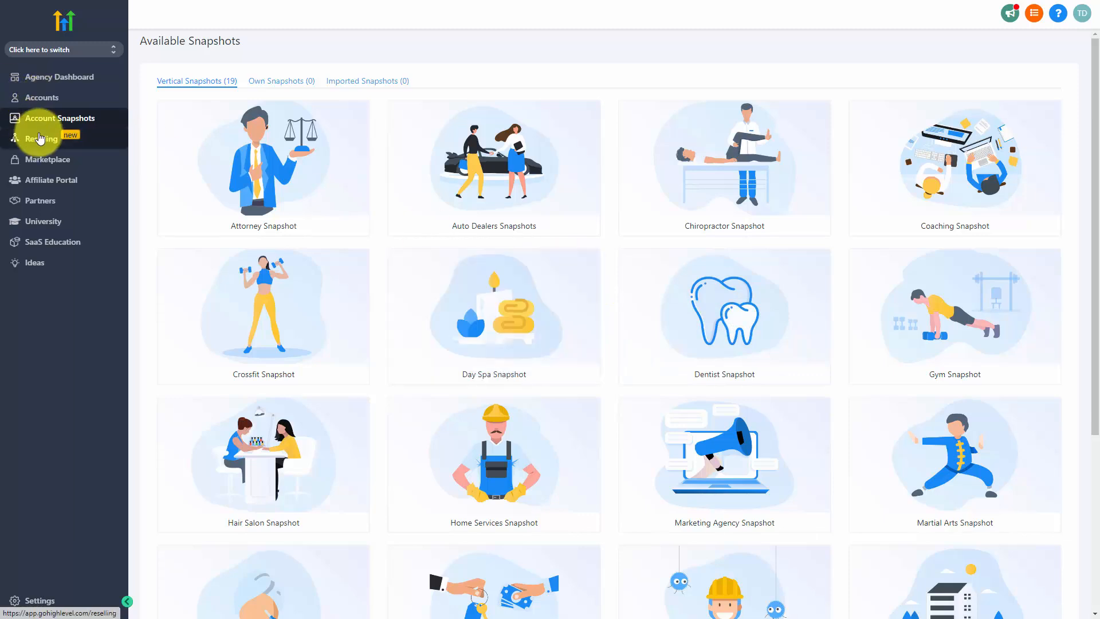
- View the agency's Reselling page and look over the Marketplace page
click(46, 141)
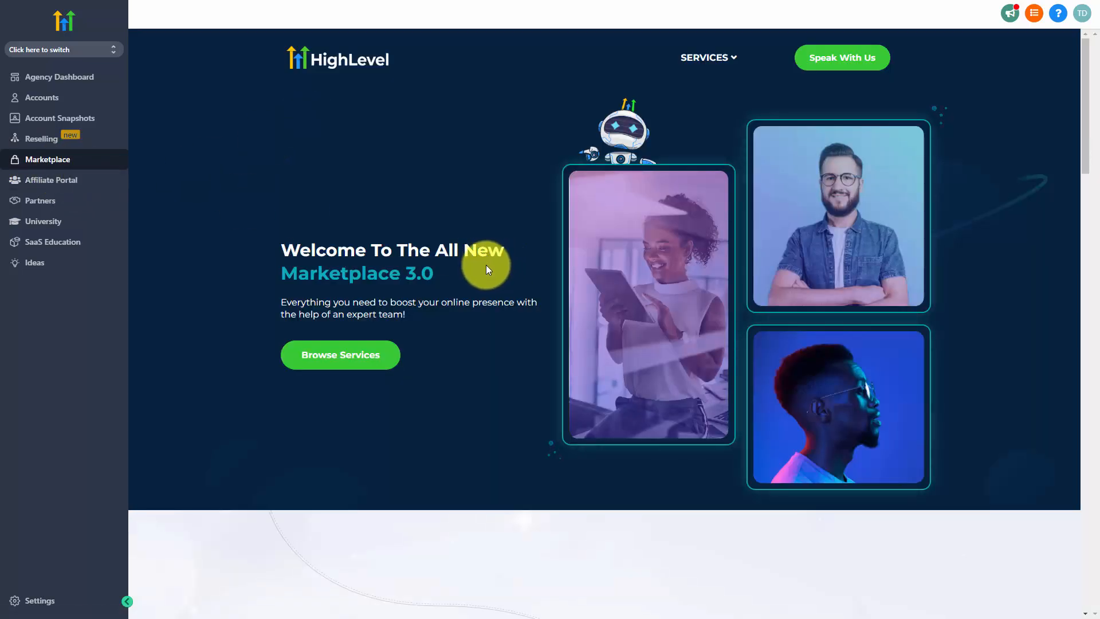
scroll(486, 264, down, 3)
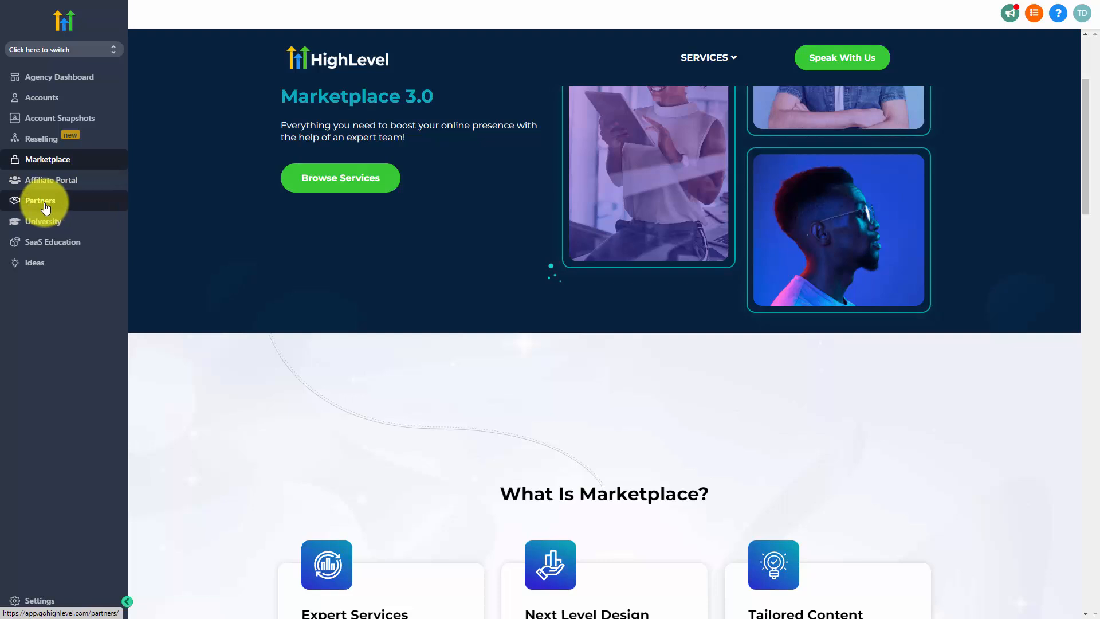
- Open the partner directory from the Partners page, and look through the Getting Started With HighLevel course in the library
click(46, 203)
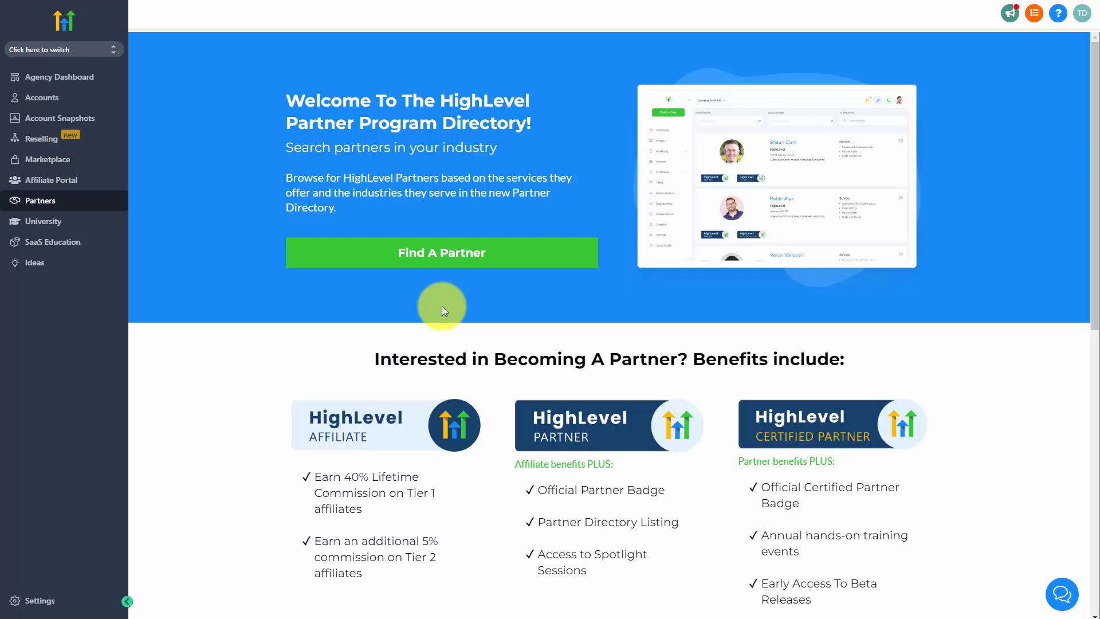
click(442, 260)
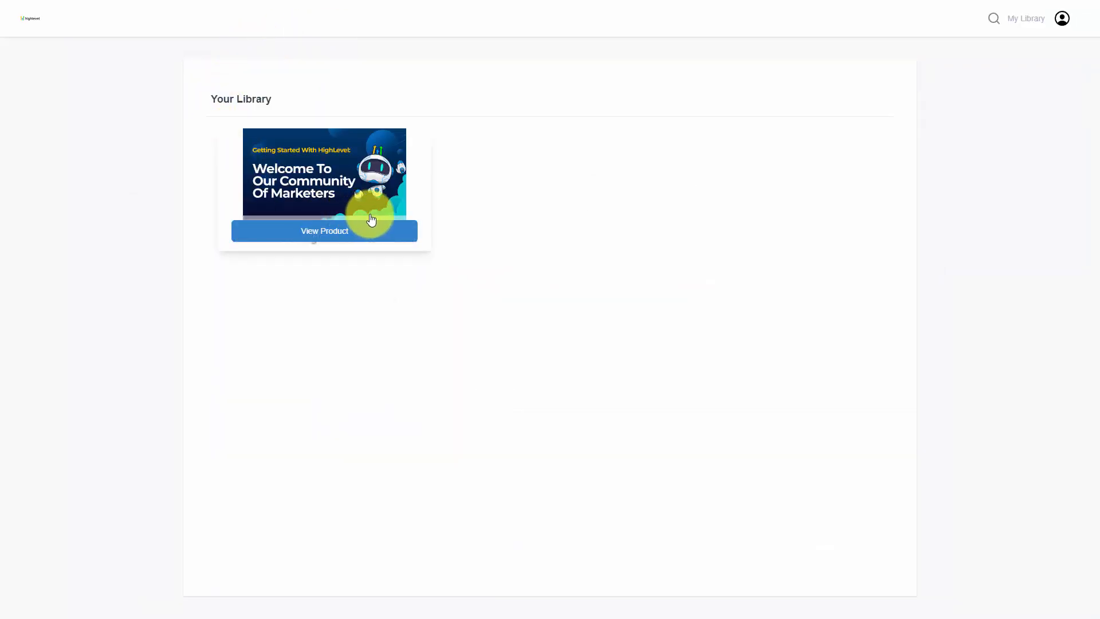
click(331, 234)
scroll(438, 235, down, 12)
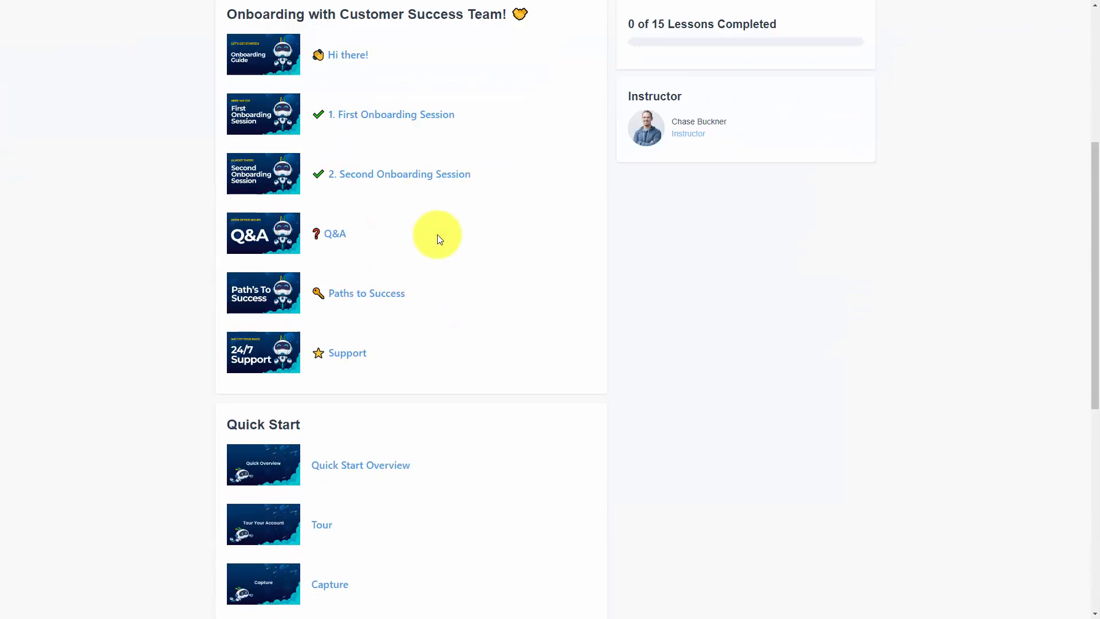
scroll(439, 238, up, 12)
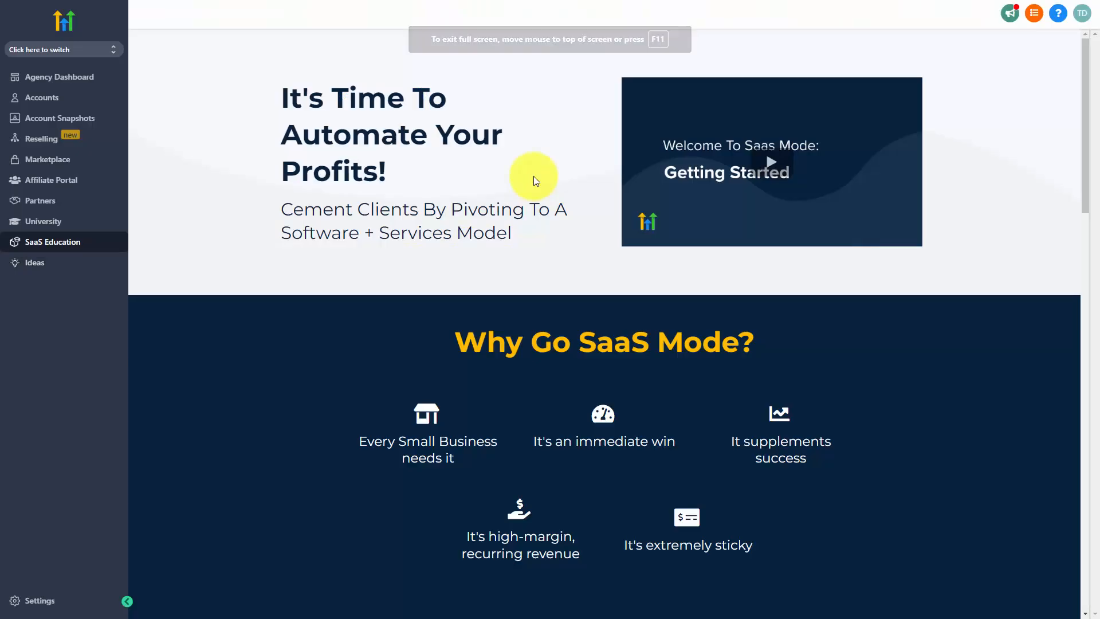
- Look over the SaaS Education page, and view the feedback categories and roadmap on the Ideas site
scroll(534, 177, down, 3)
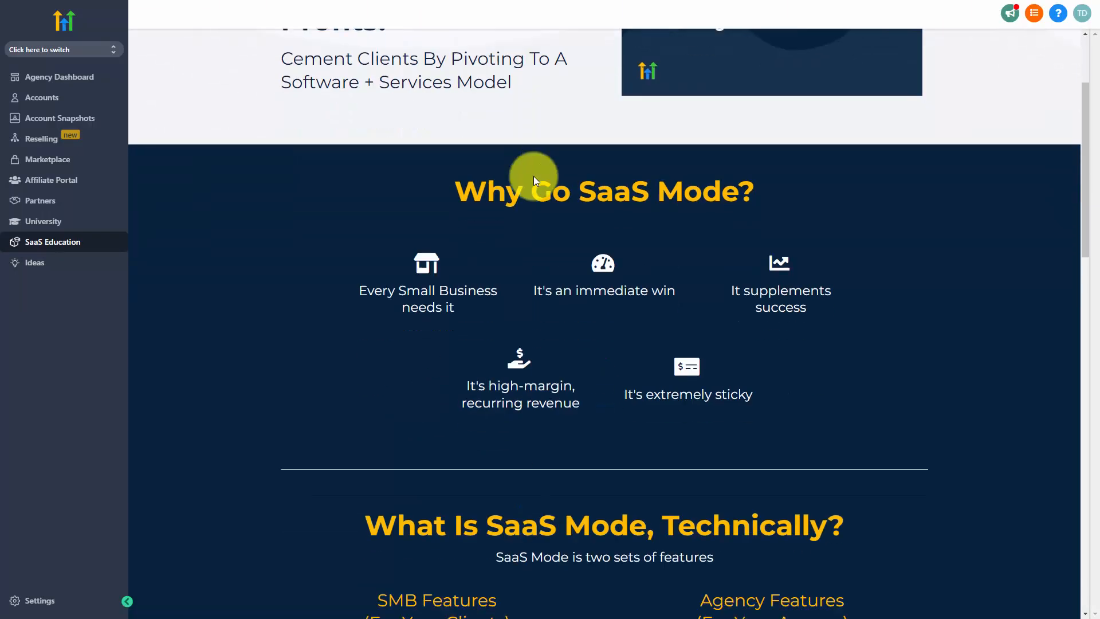
scroll(534, 177, down, 9)
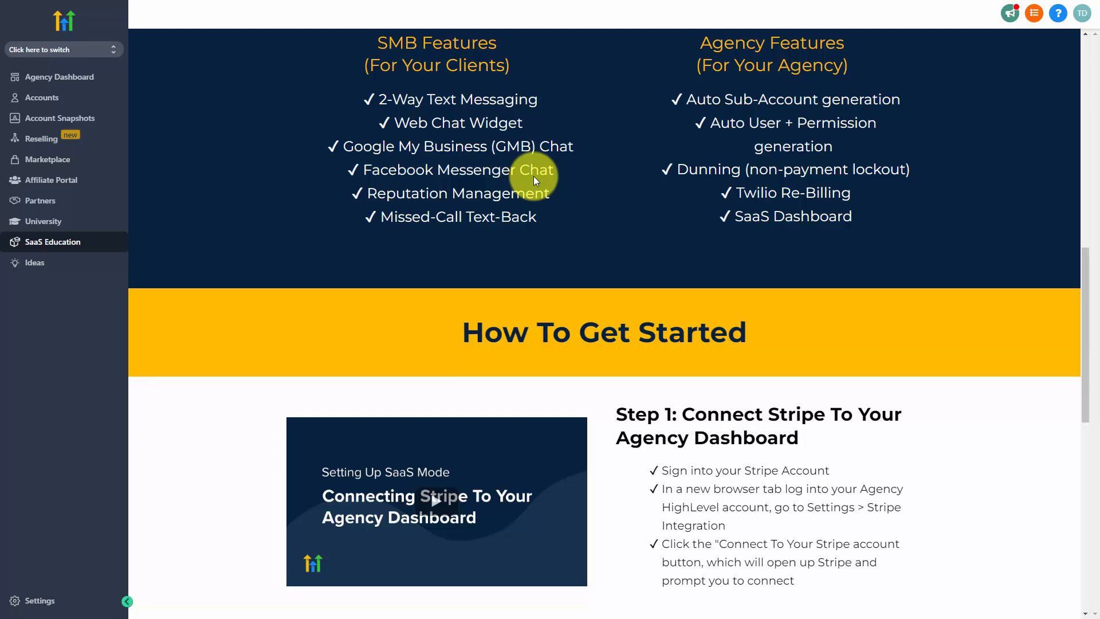
click(32, 271)
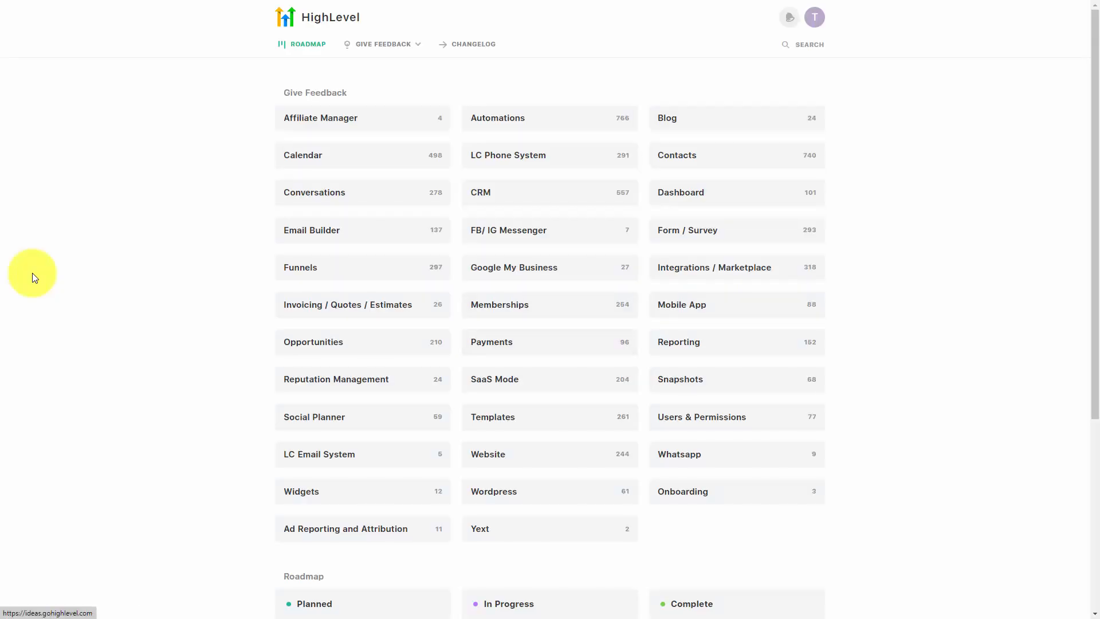
scroll(393, 127, down, 5)
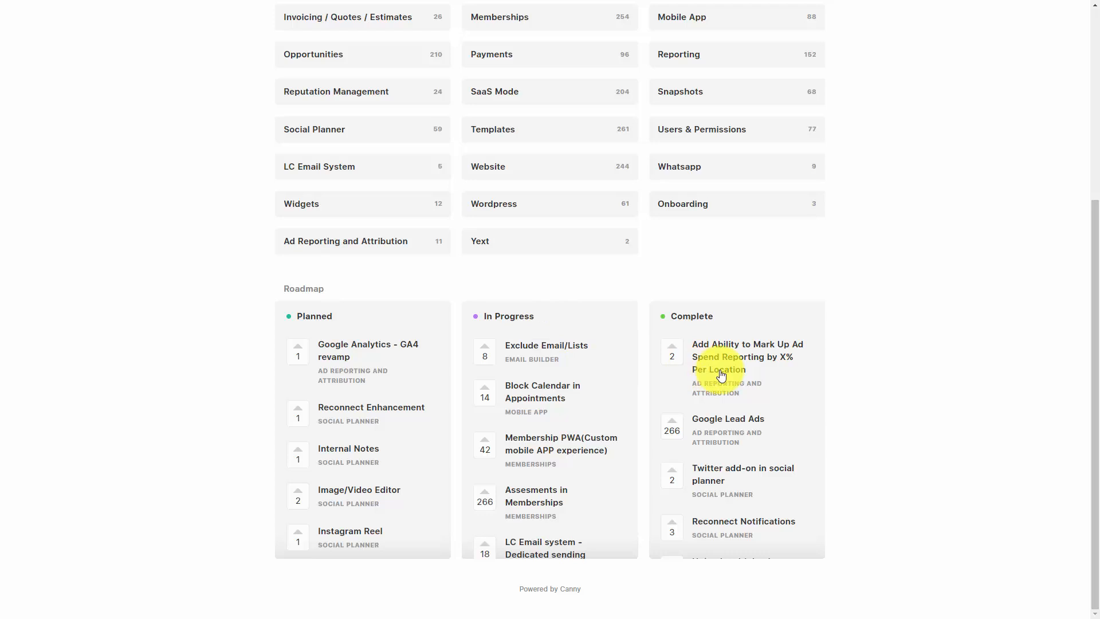
scroll(742, 379, up, 5)
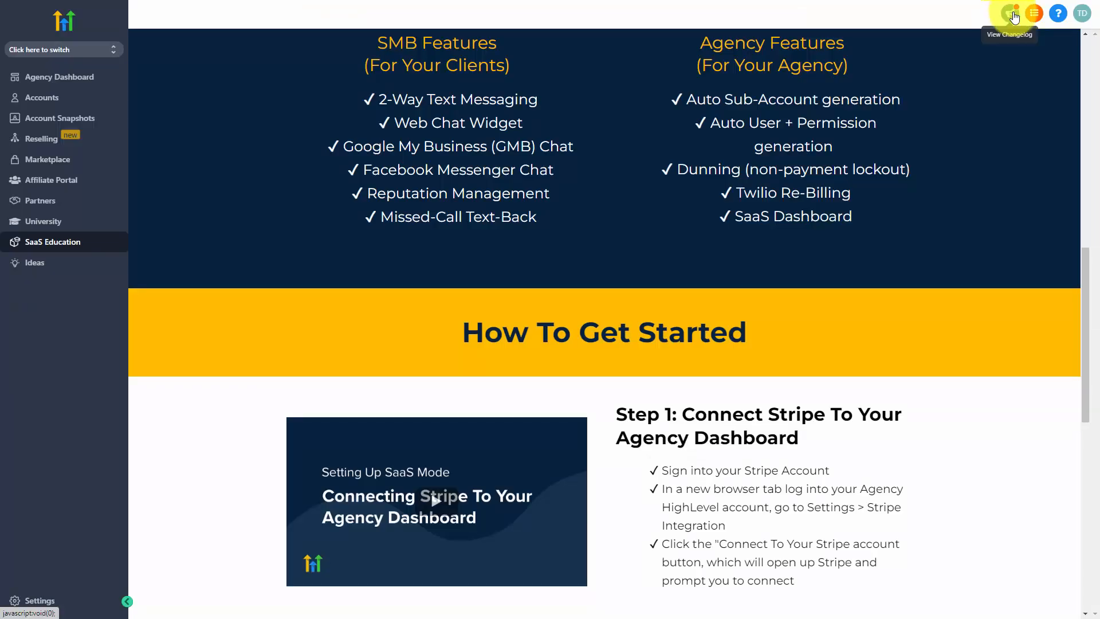
- View the platform's changelog and open the help options
click(1010, 13)
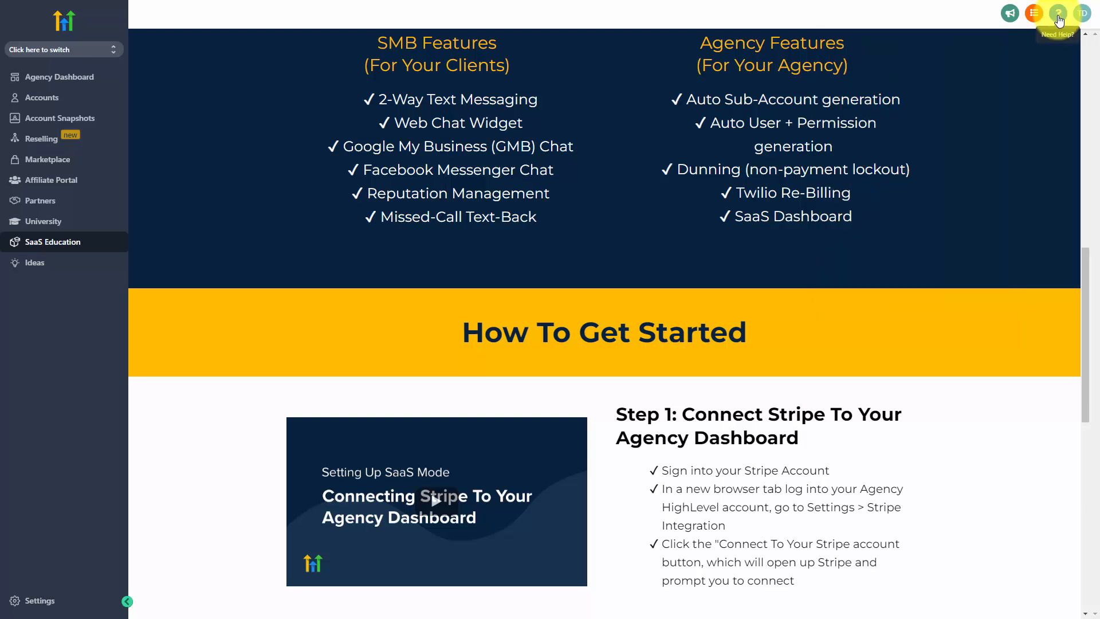
click(1058, 14)
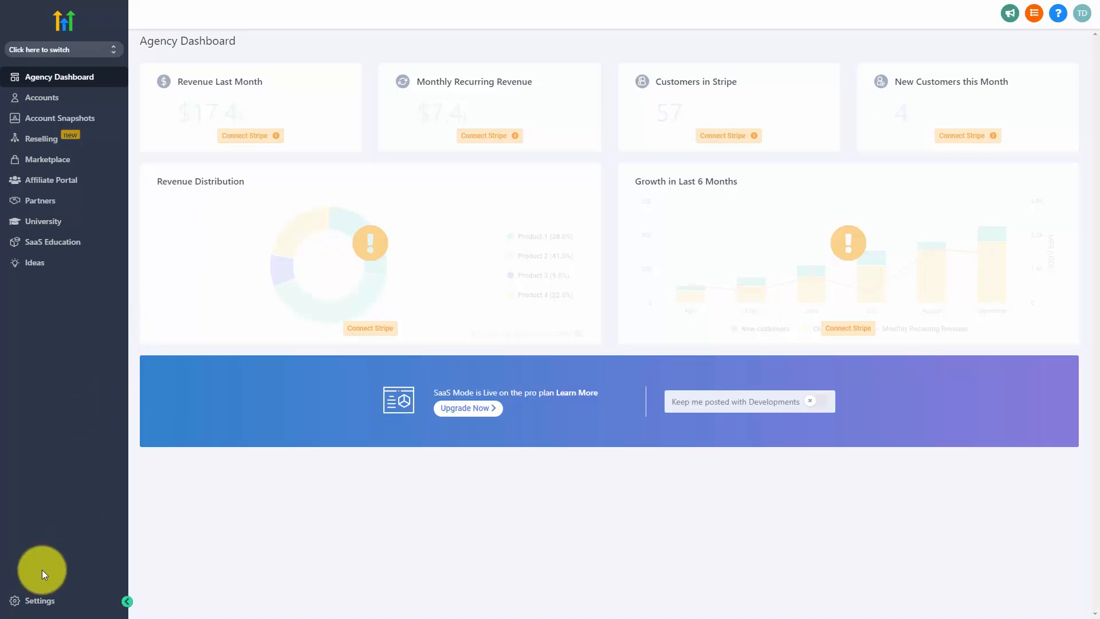
- Open the agency settings and look over the profile and the full company settings, down to the themes
click(36, 601)
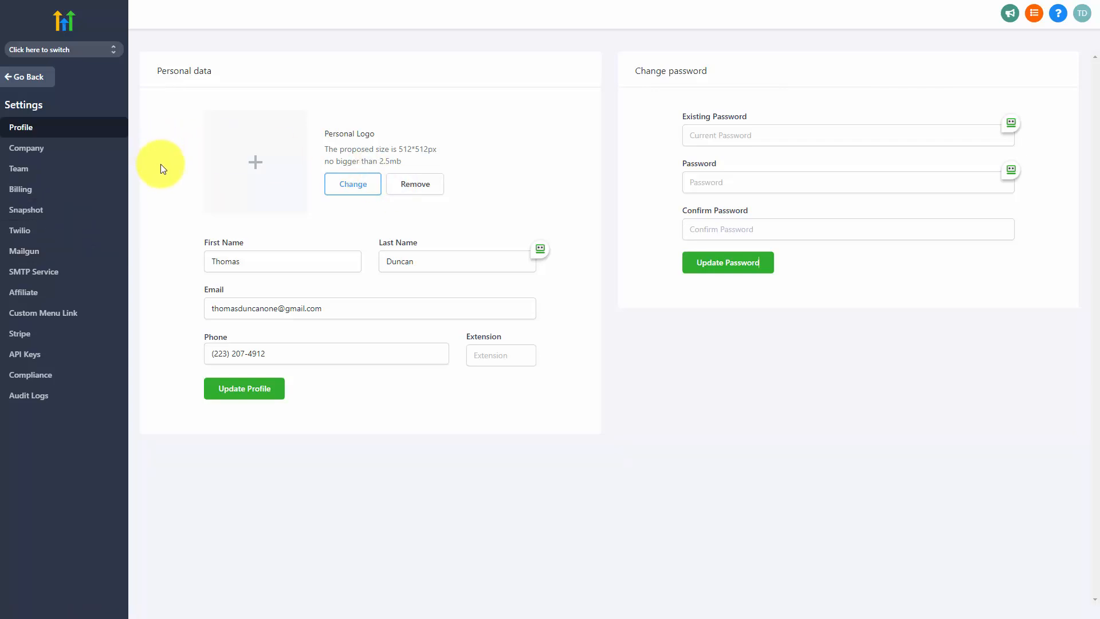
click(27, 152)
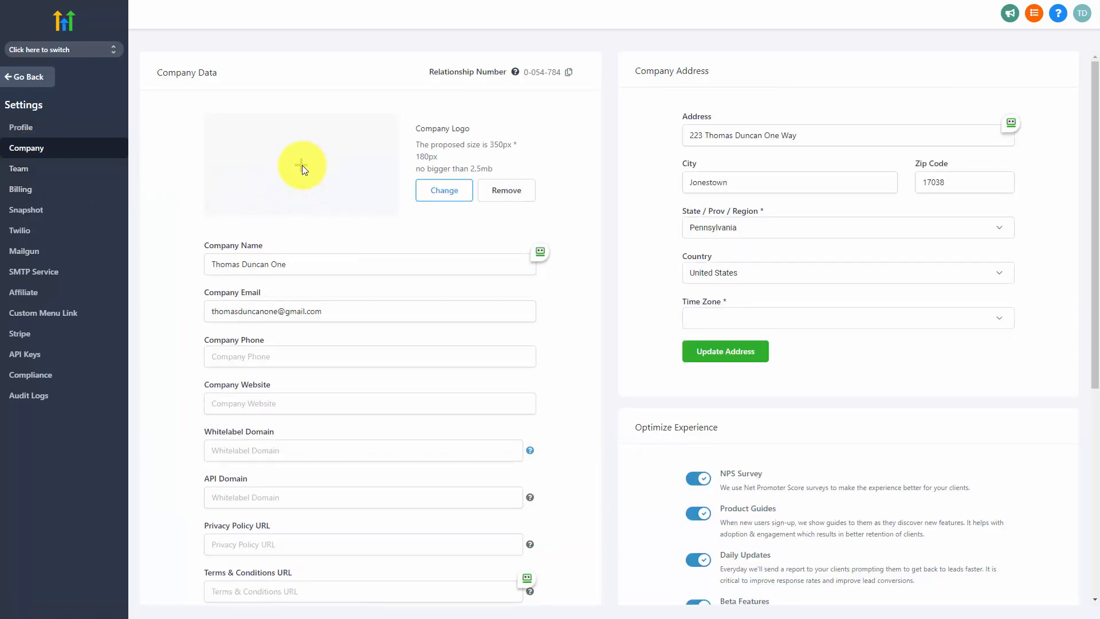
scroll(312, 254, down, 5)
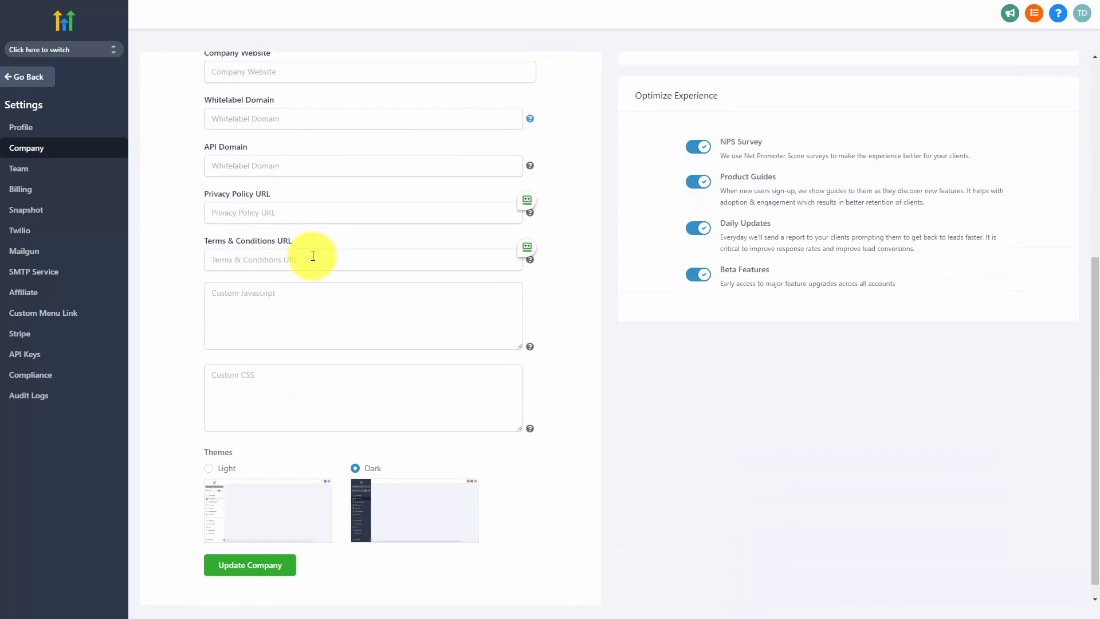
scroll(313, 256, up, 5)
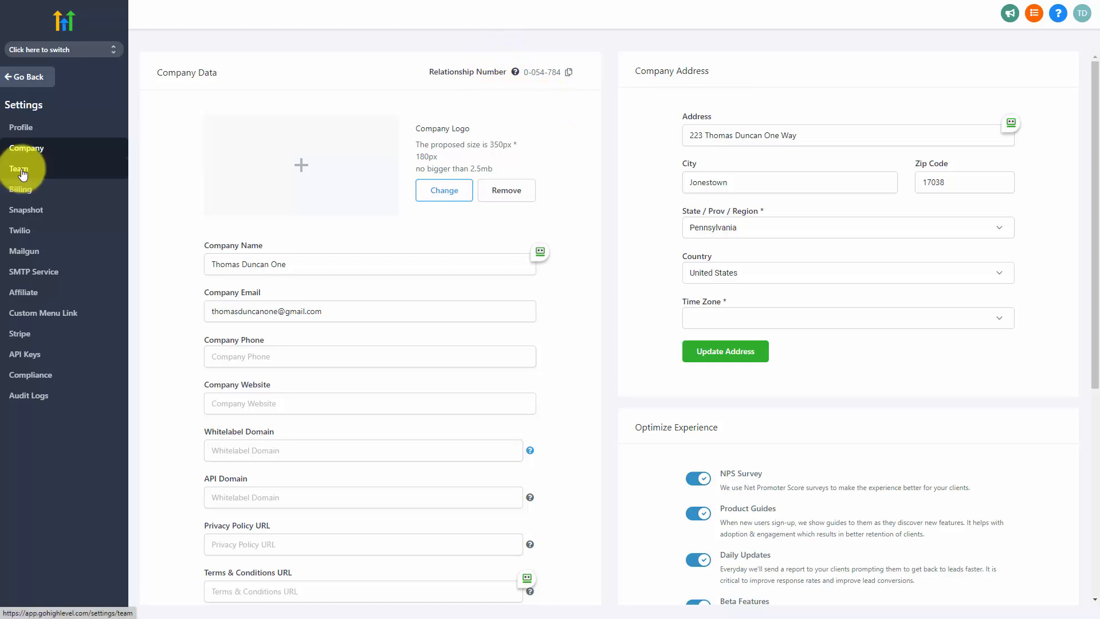
- View the team settings and examine the new employee form's user info, permissions and role options
click(52, 170)
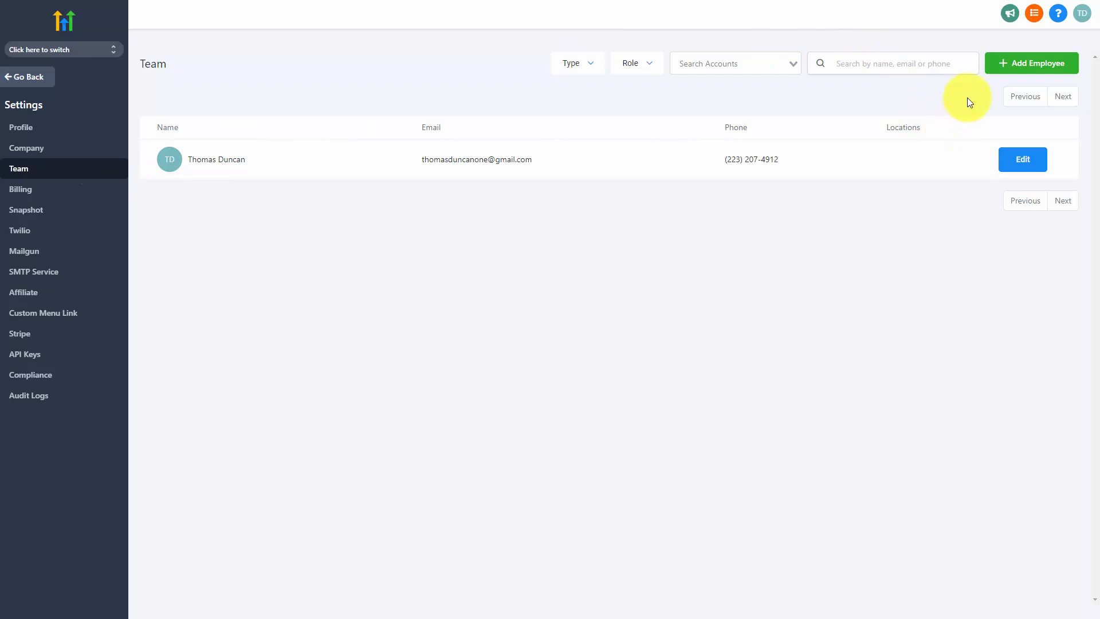
click(1008, 63)
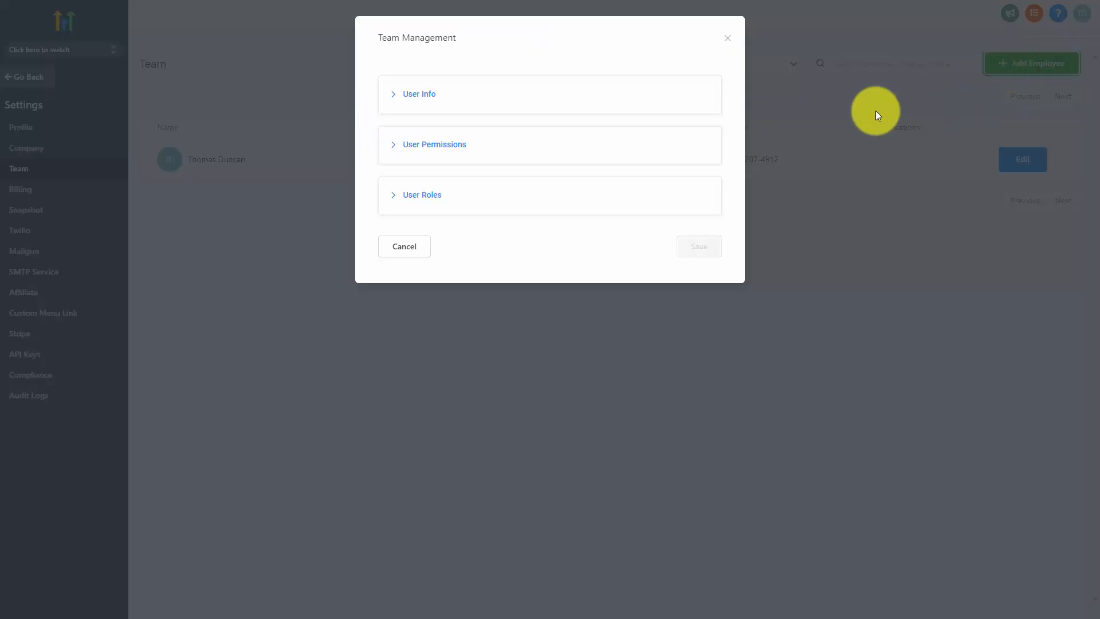
click(422, 98)
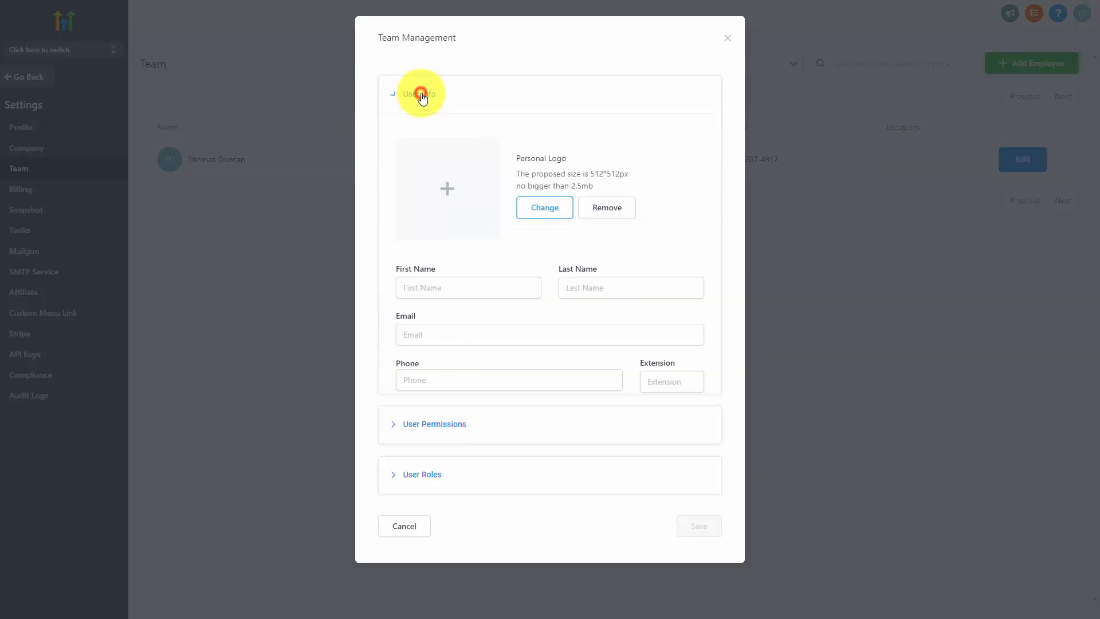
click(422, 97)
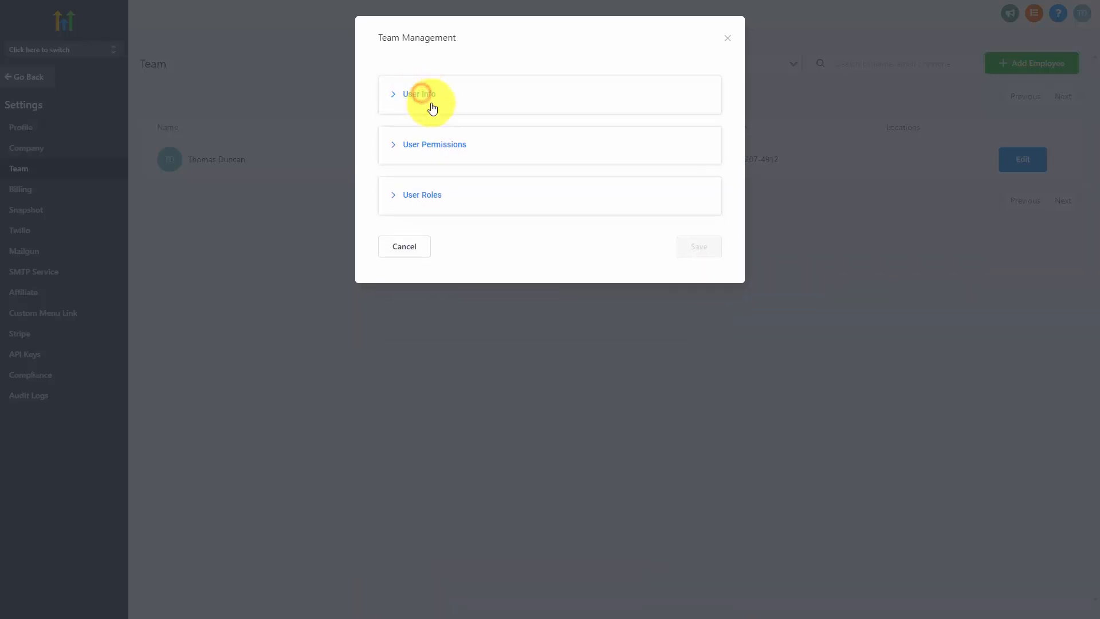
click(431, 147)
scroll(515, 137, down, 3)
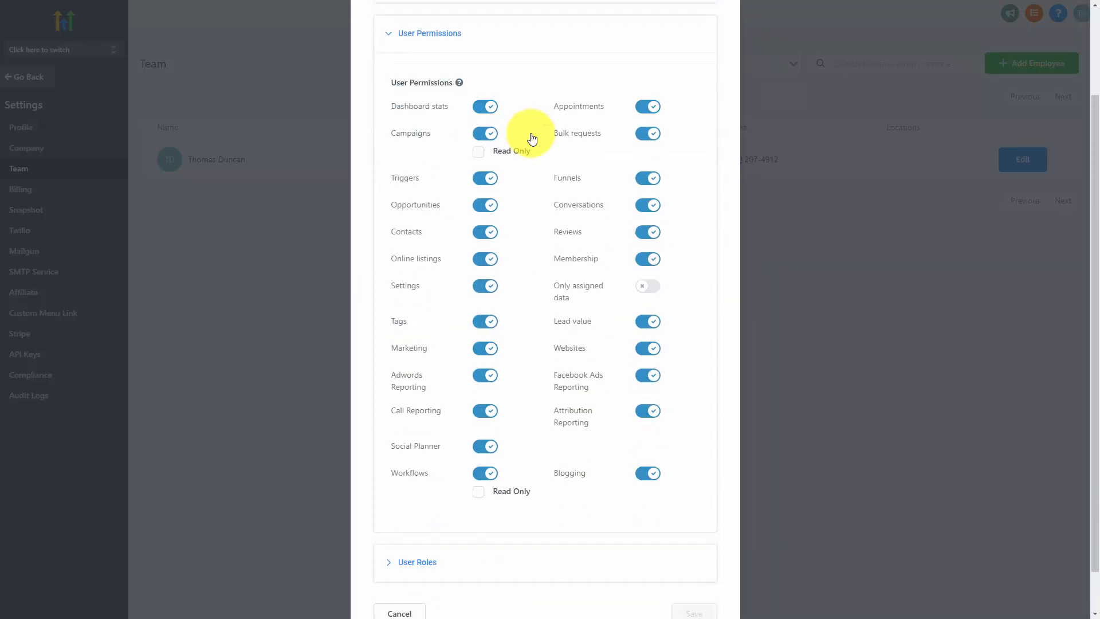
scroll(532, 140, up, 5)
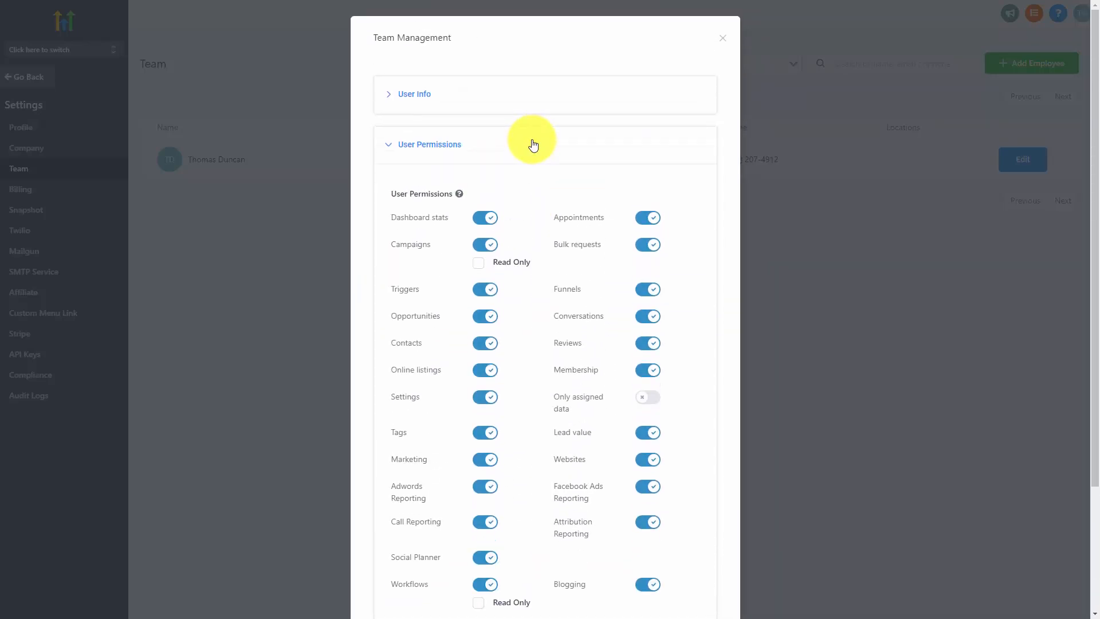
click(530, 140)
click(444, 200)
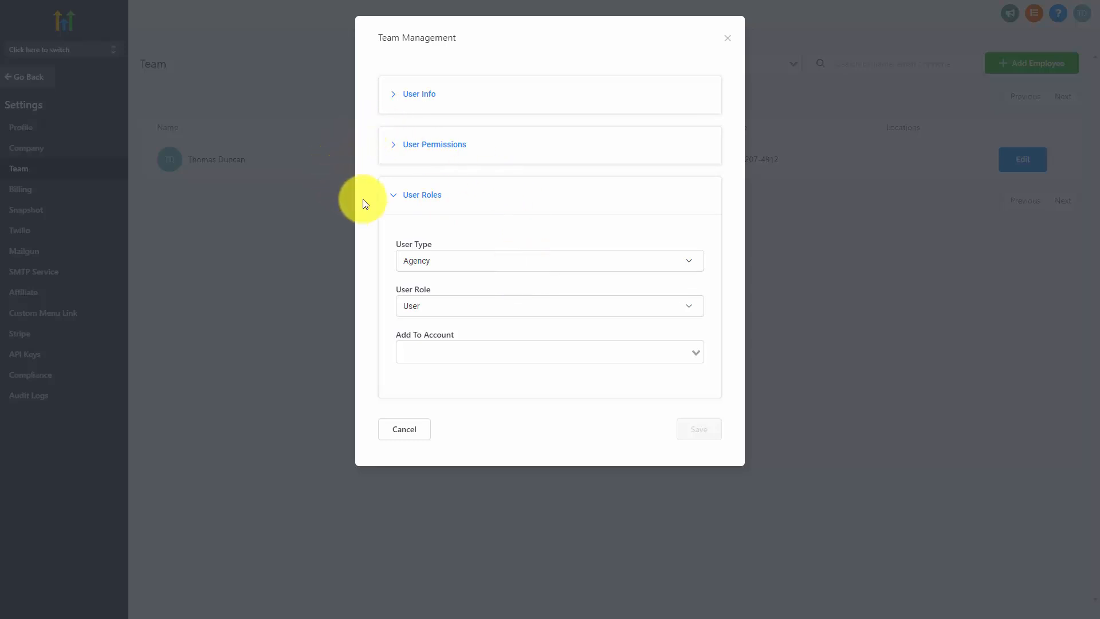
click(530, 307)
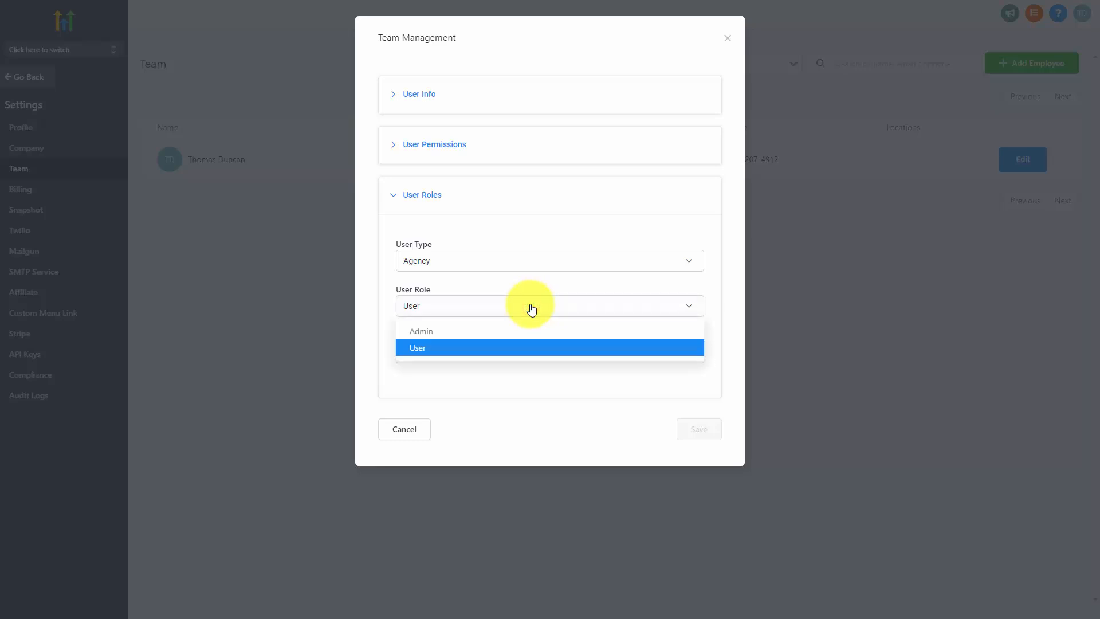
click(430, 331)
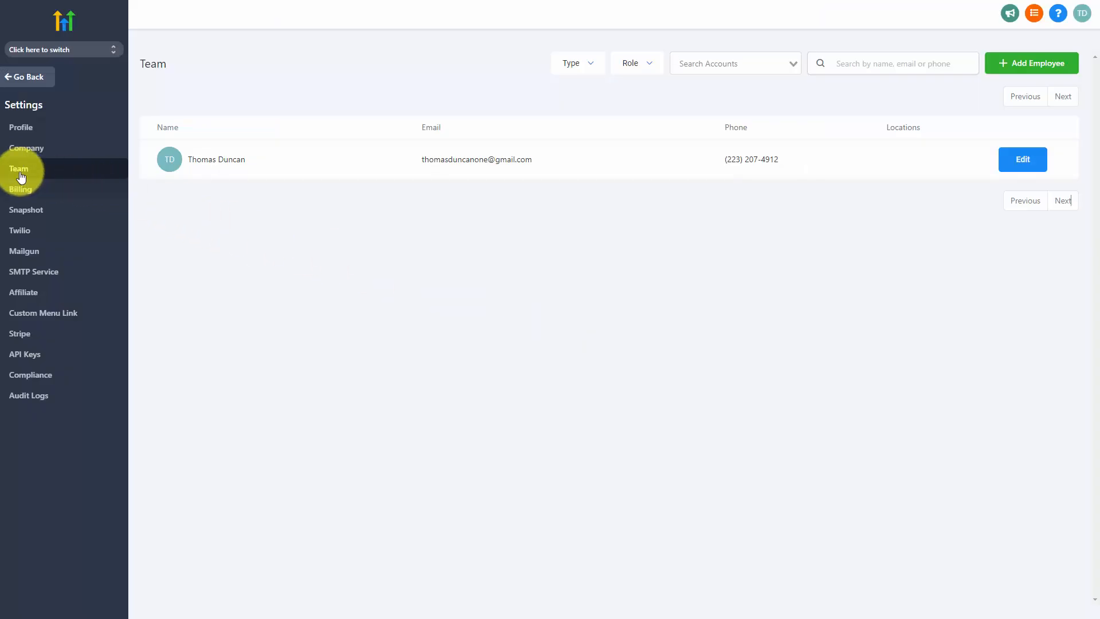
- View the agency's billing, snapshot, Twilio and Mailgun settings pages
click(22, 196)
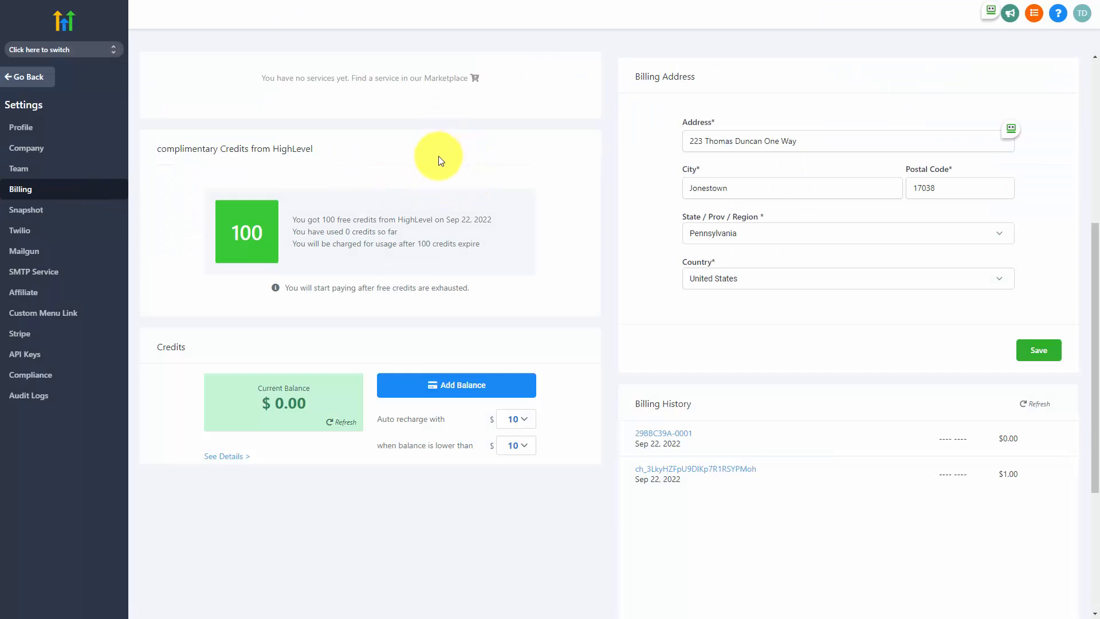
click(32, 215)
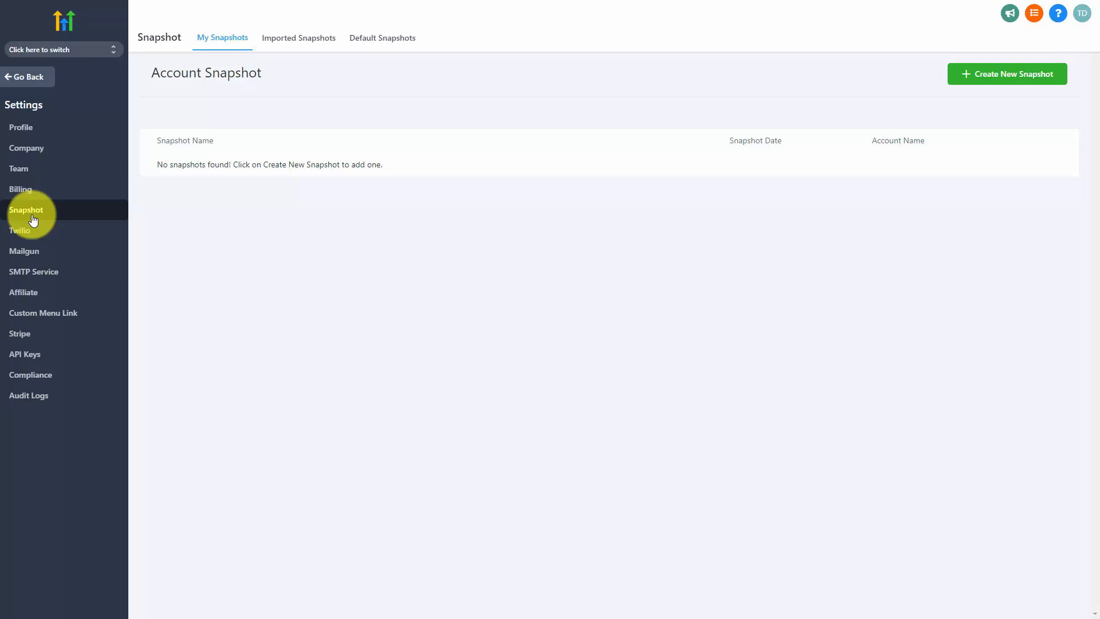
click(29, 229)
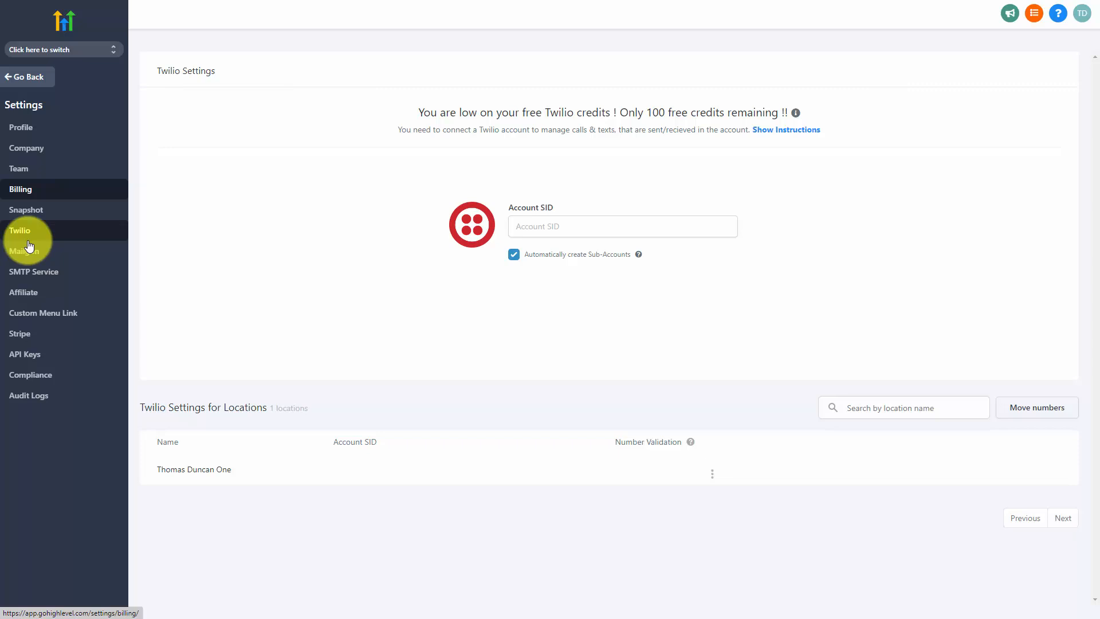
click(30, 252)
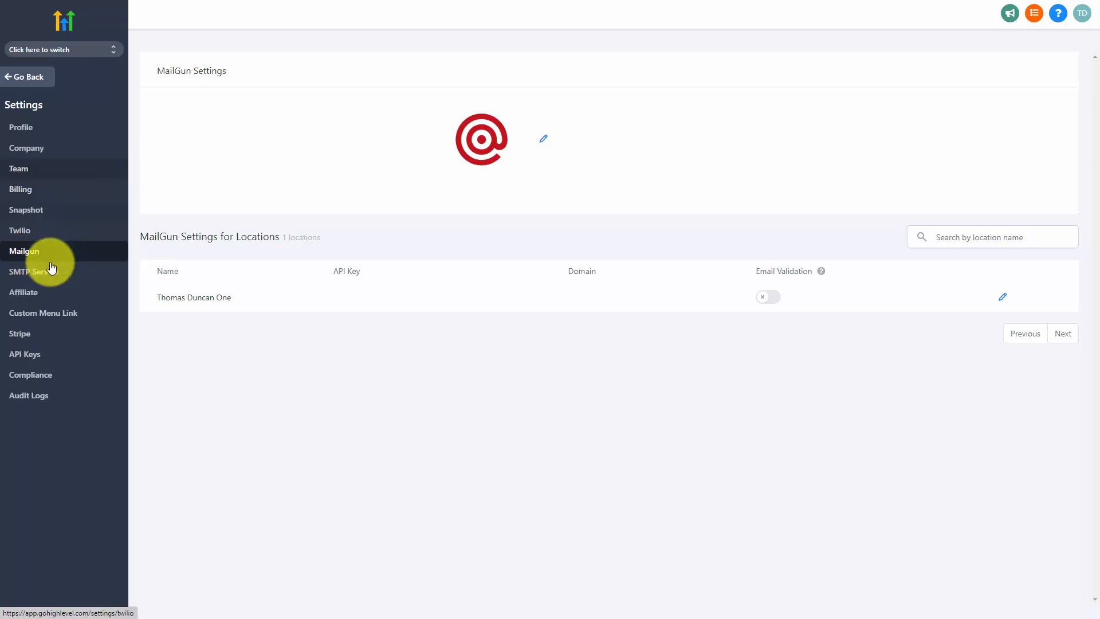
- View the SMTP service settings and examine the form for adding an email service
click(48, 274)
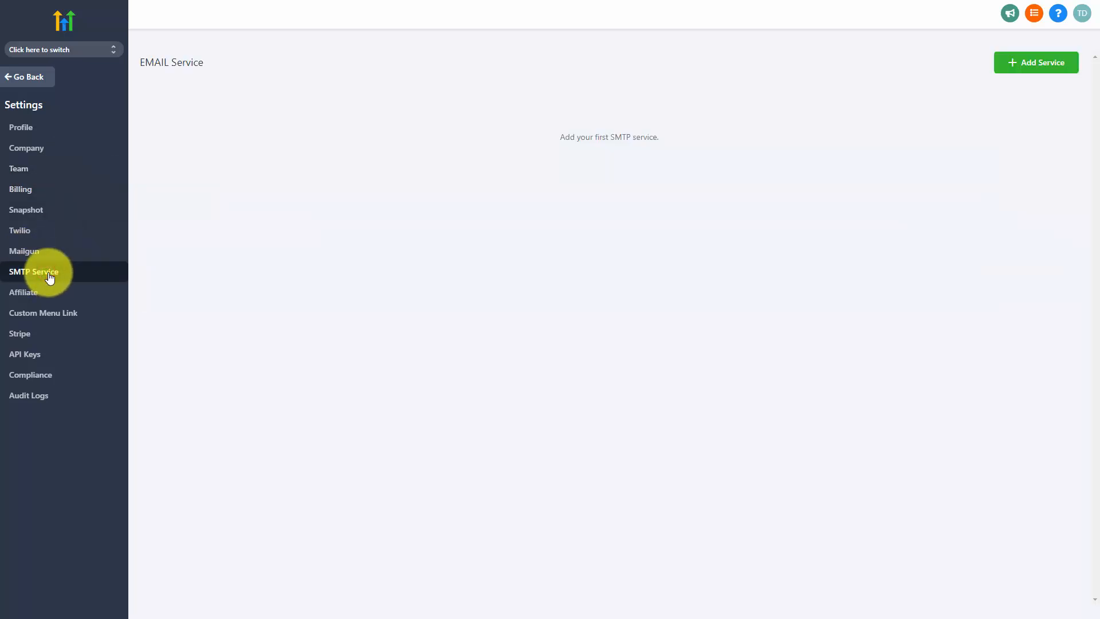
click(1010, 66)
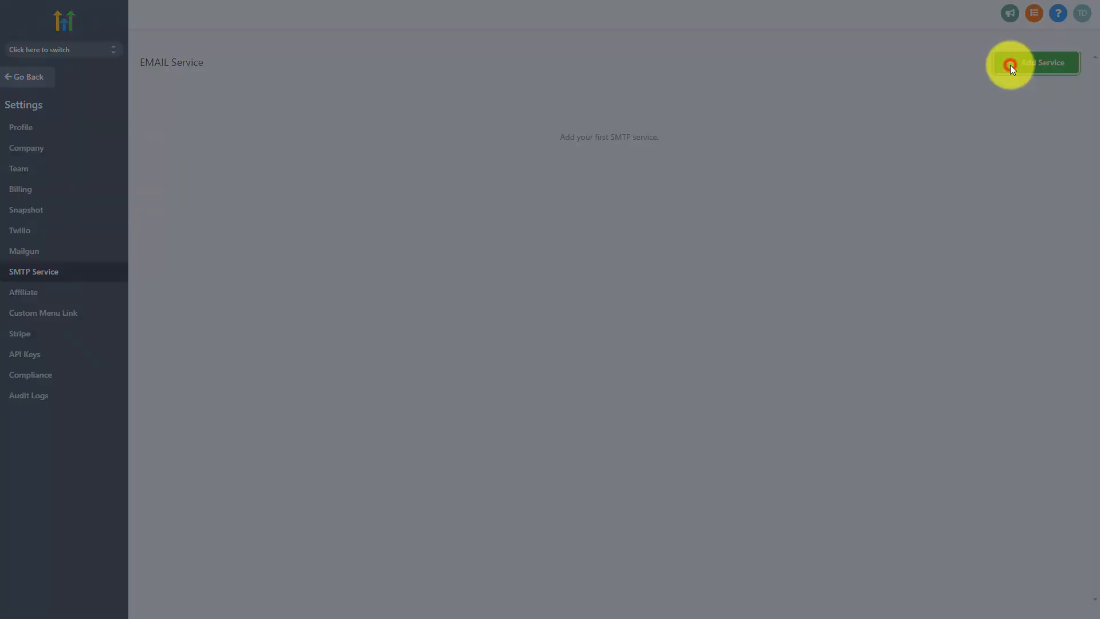
click(535, 106)
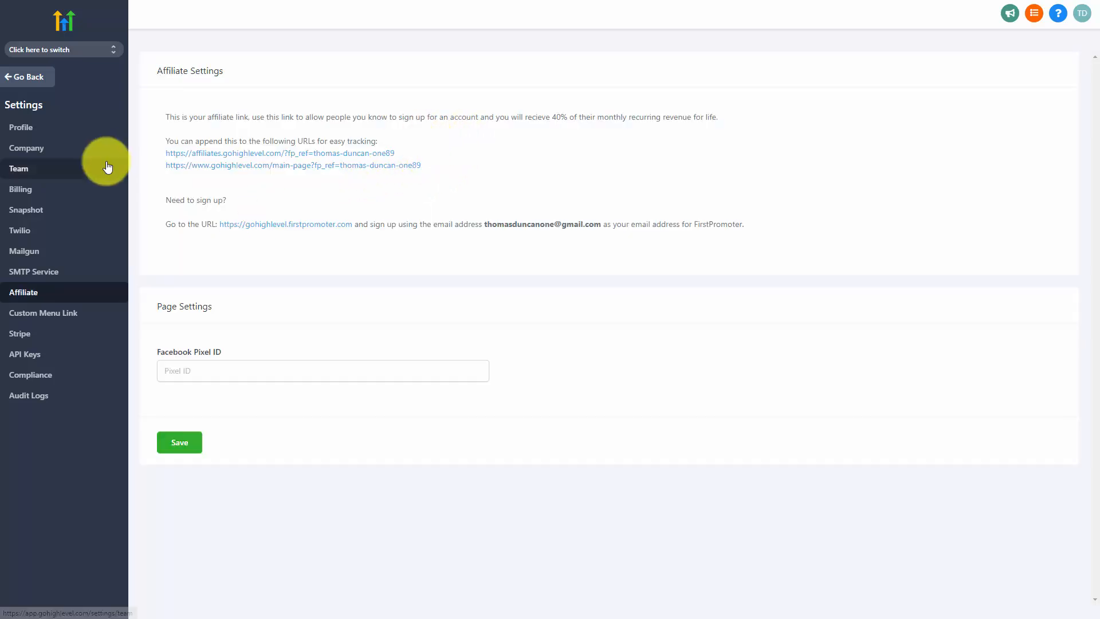
- View the settings pages for custom menu links, Stripe integration and API keys
click(65, 316)
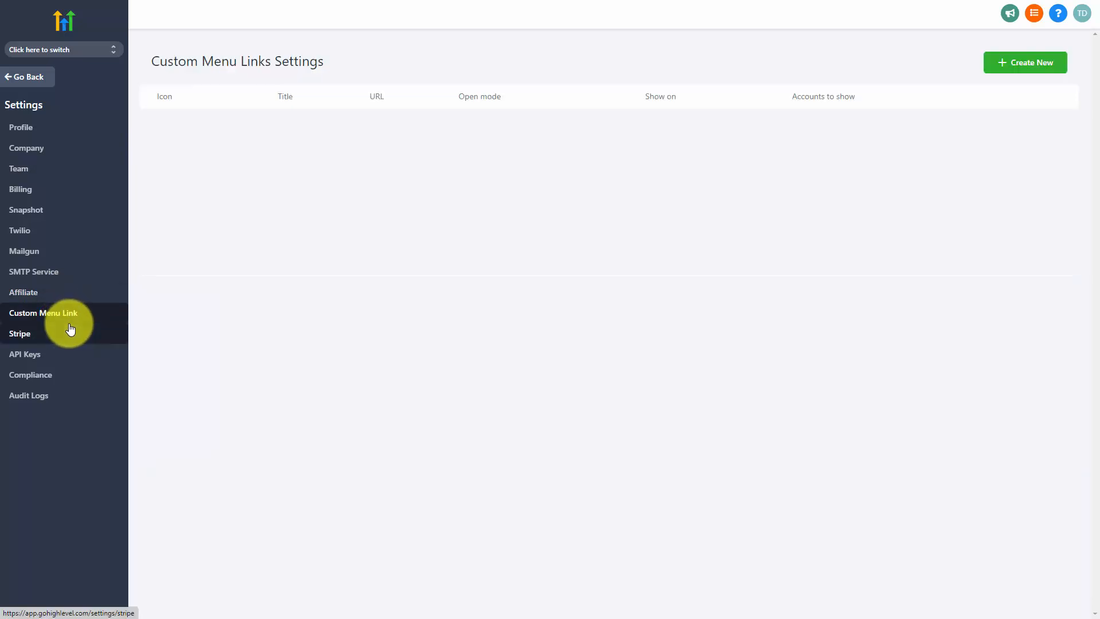
click(25, 342)
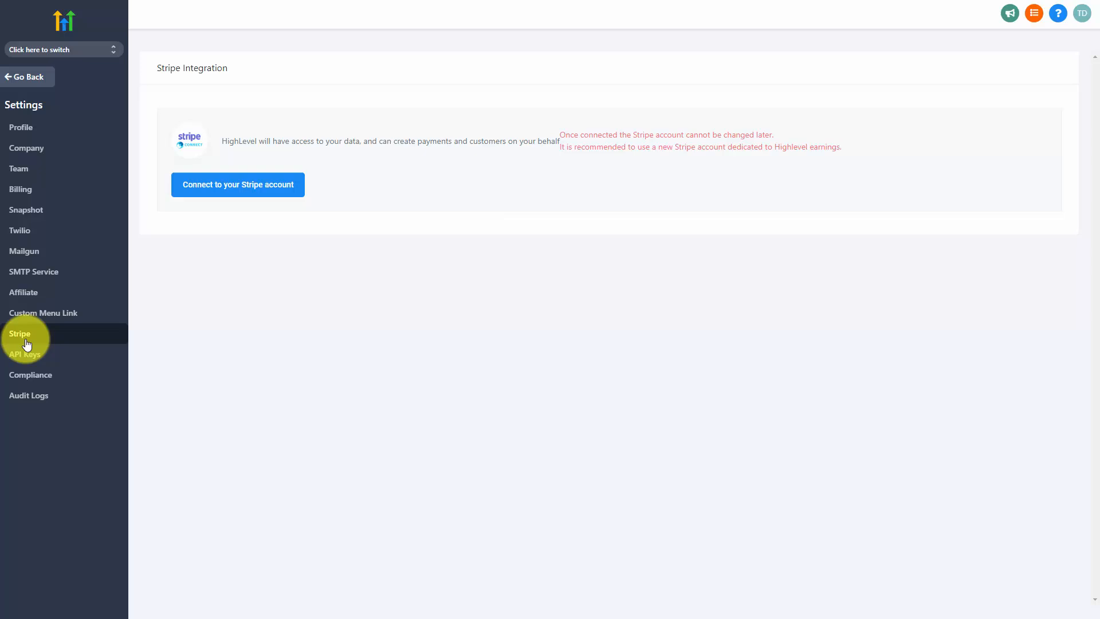
click(27, 345)
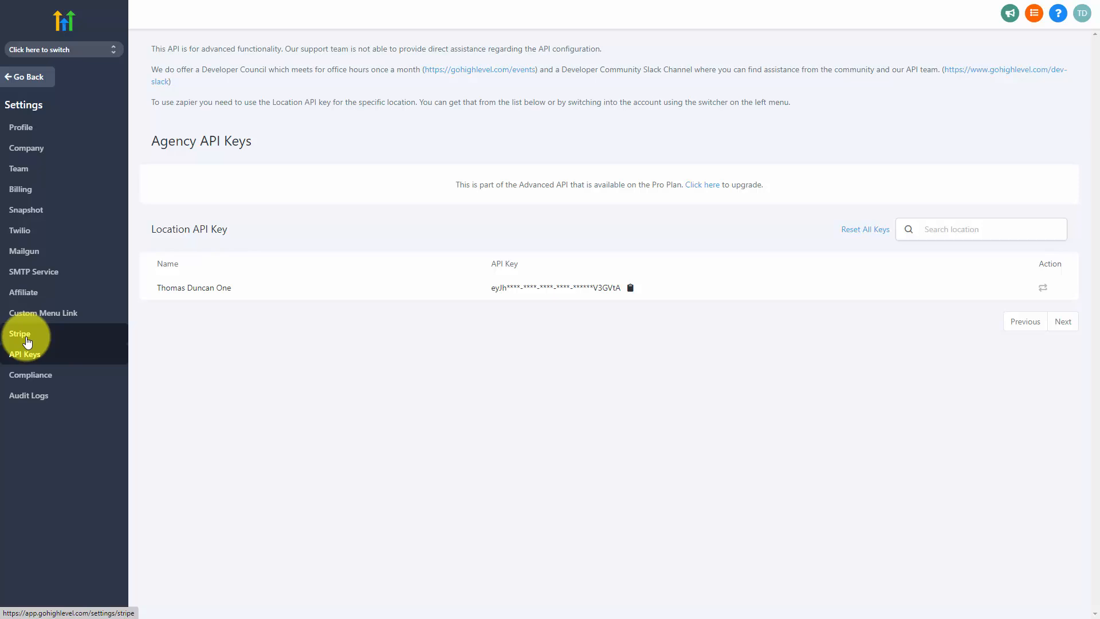
click(31, 334)
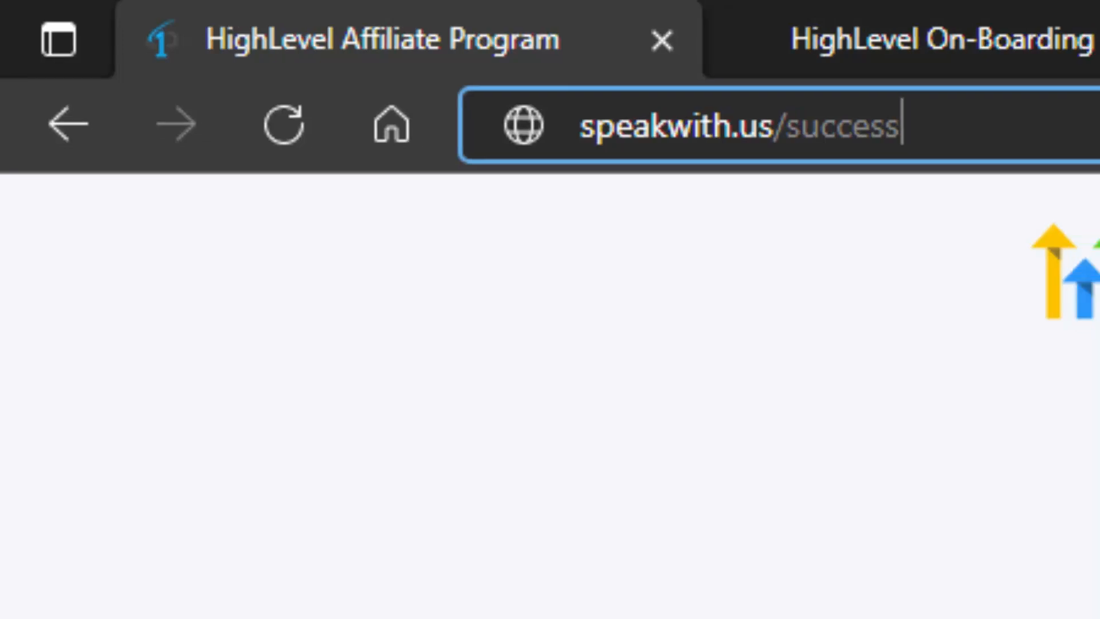
- Open speakwith.us/success and fill in the customer success form, using the relationship number from the agency's company settings
key(Return)
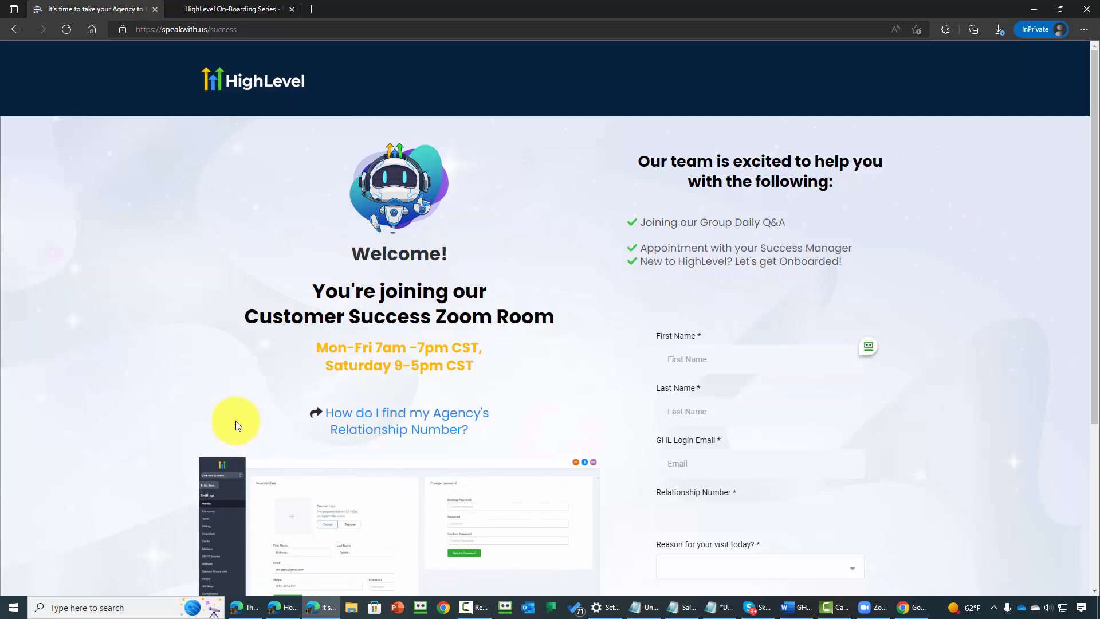
scroll(235, 420, down, 3)
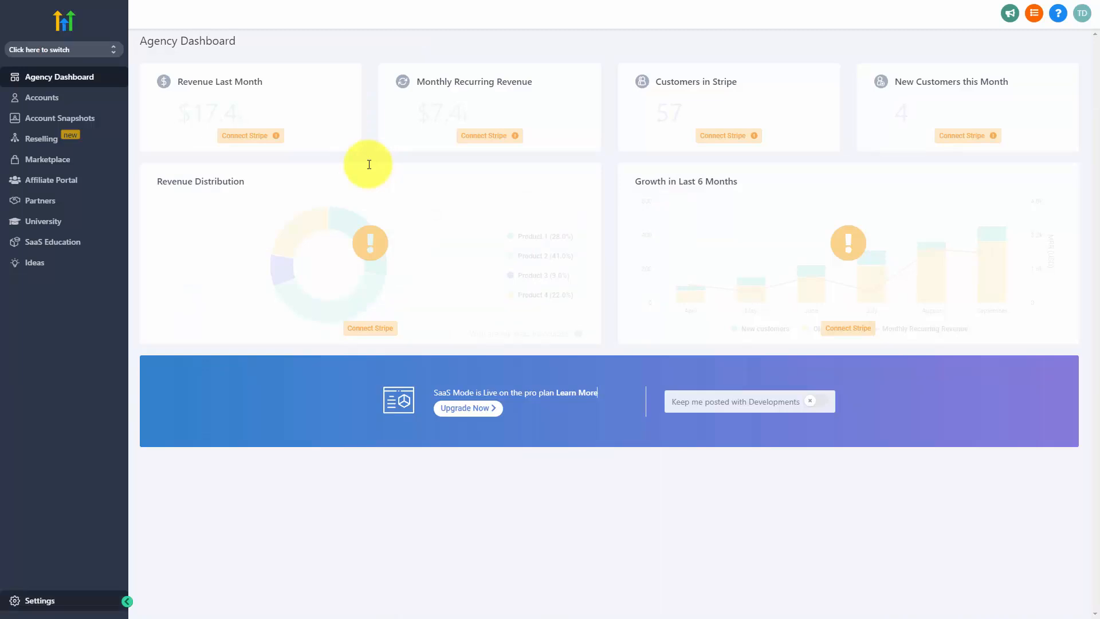
click(40, 600)
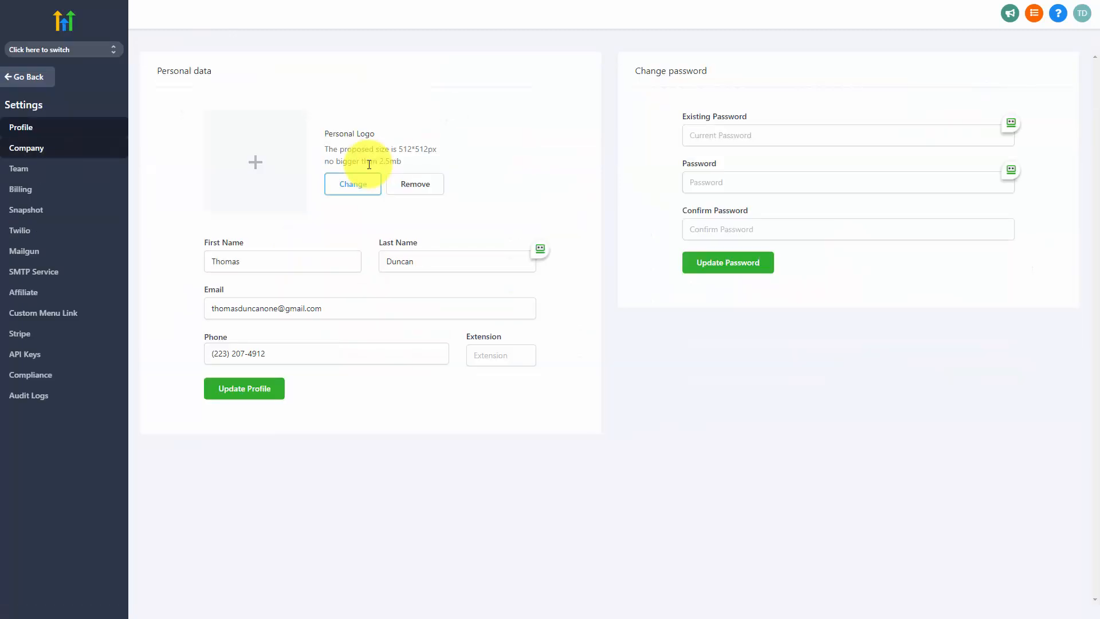
click(27, 148)
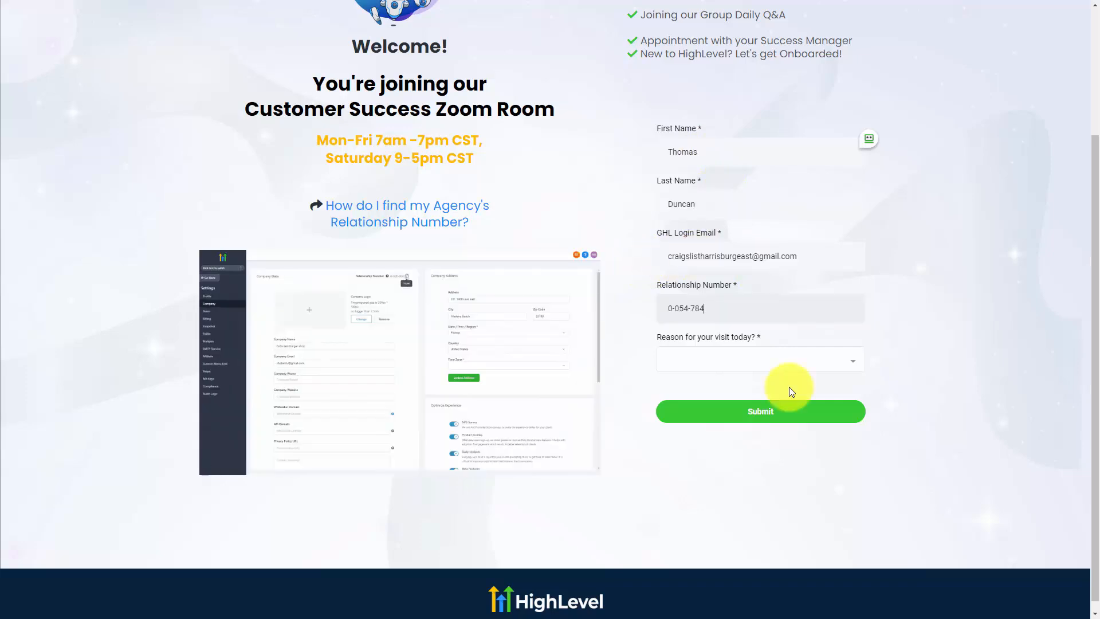
click(747, 385)
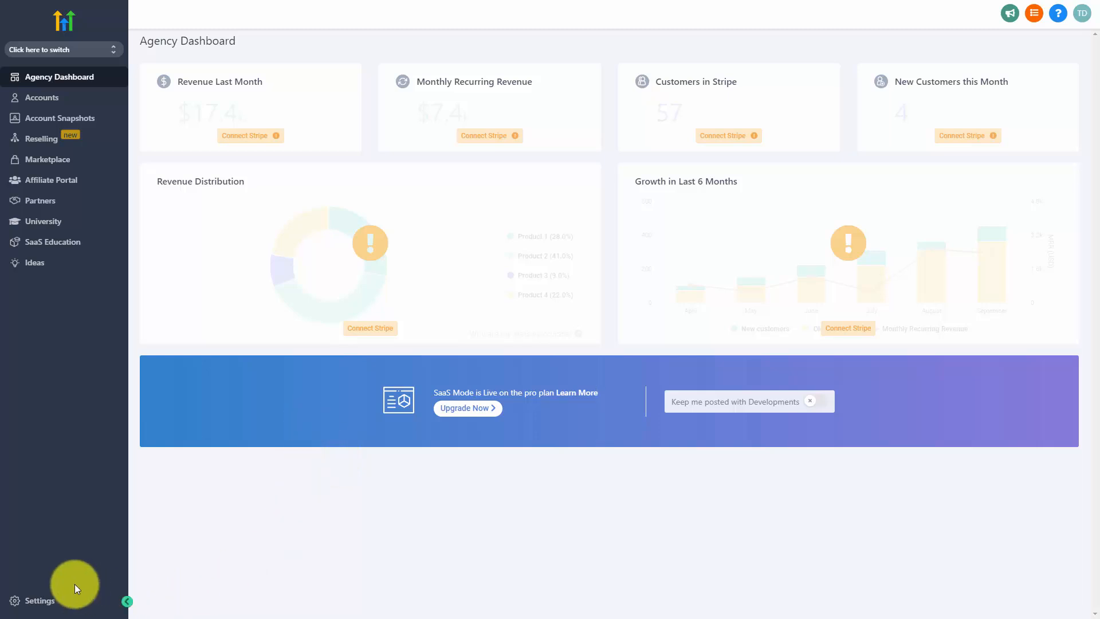
- Start adding an email service in the agency's SMTP service settings with Sendgrid as the provider
click(40, 600)
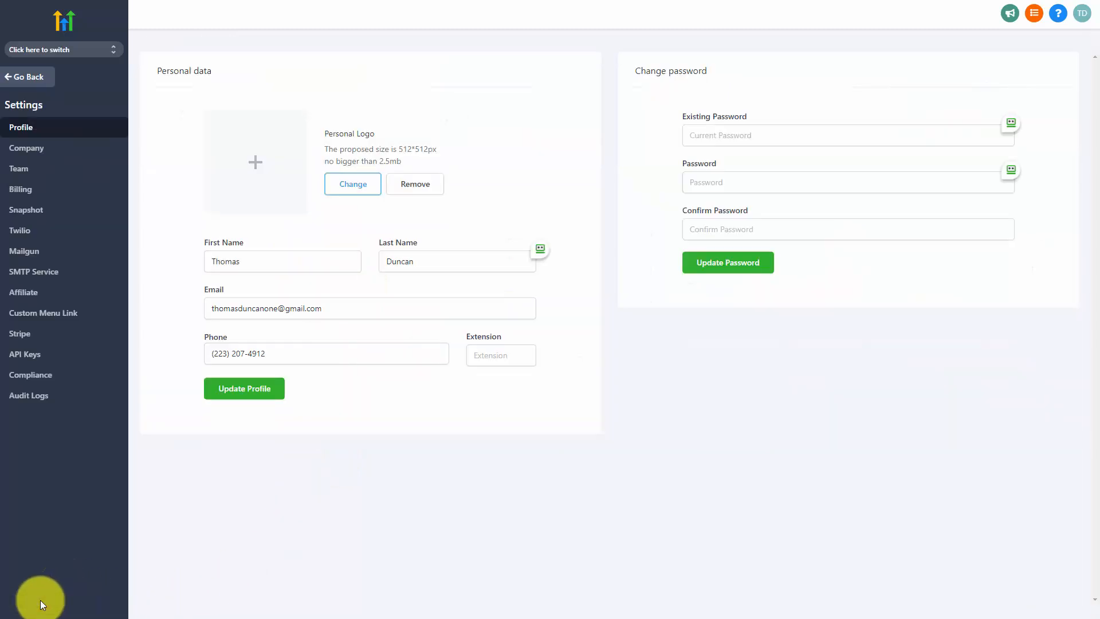
click(48, 278)
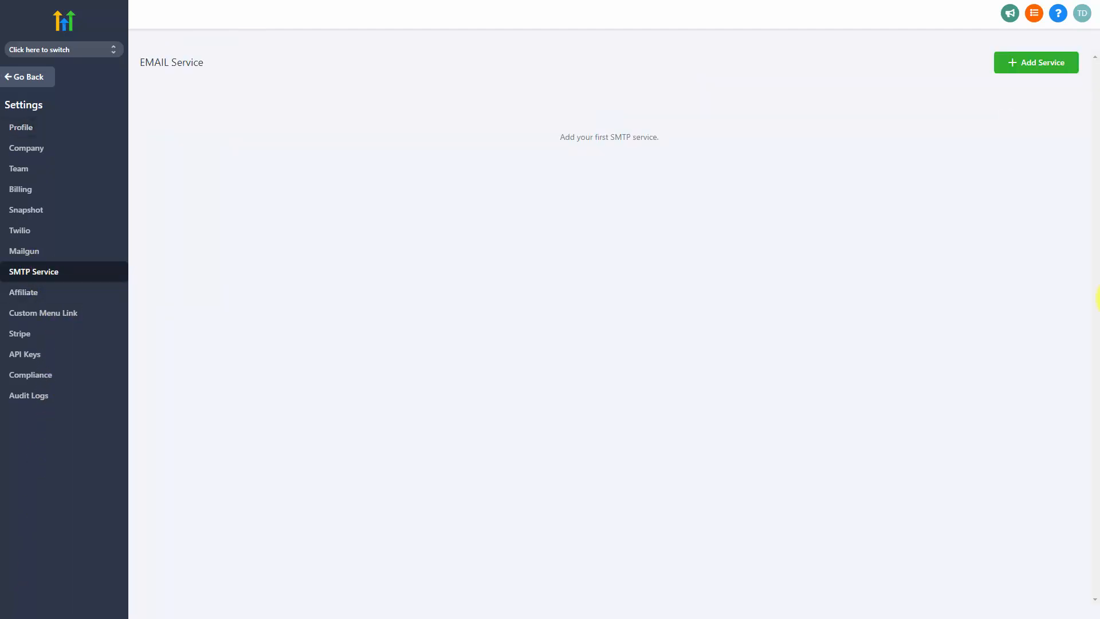
click(1017, 63)
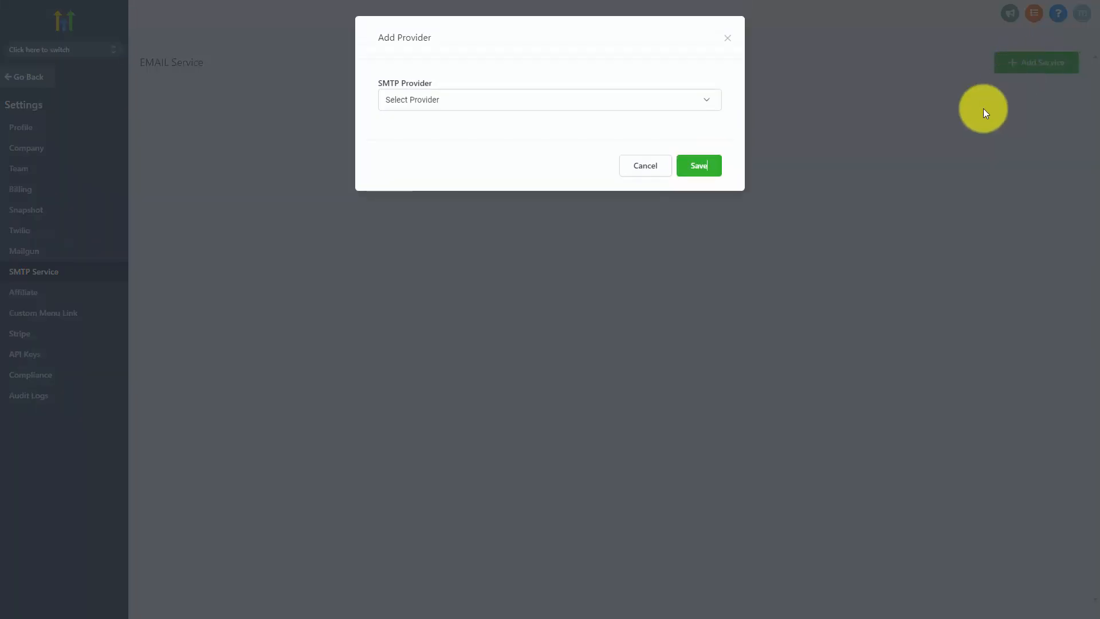
click(651, 104)
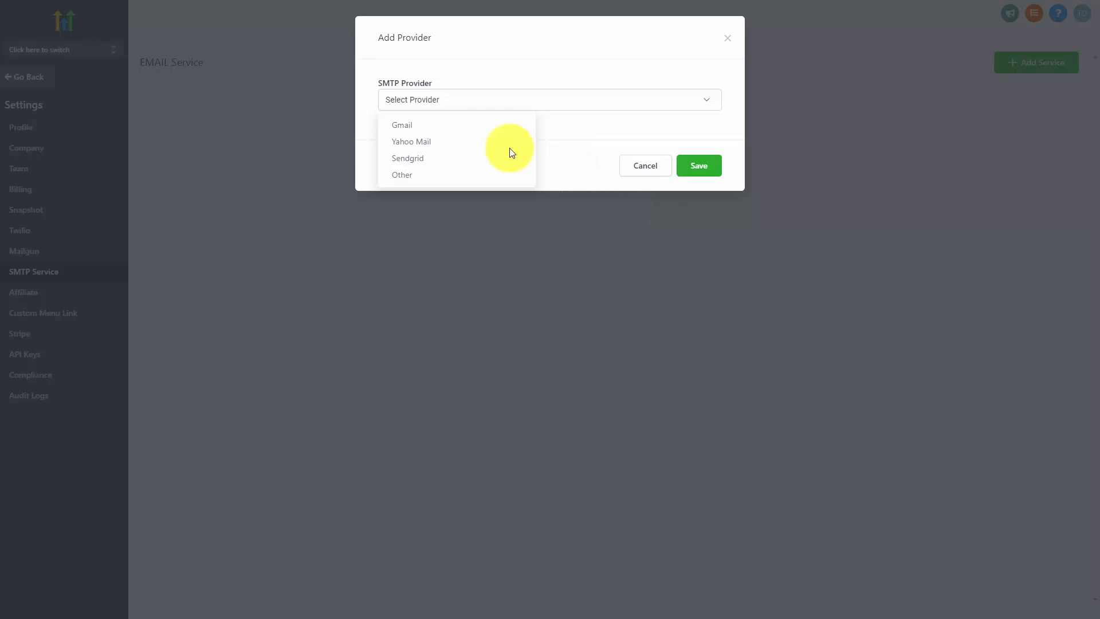
click(410, 163)
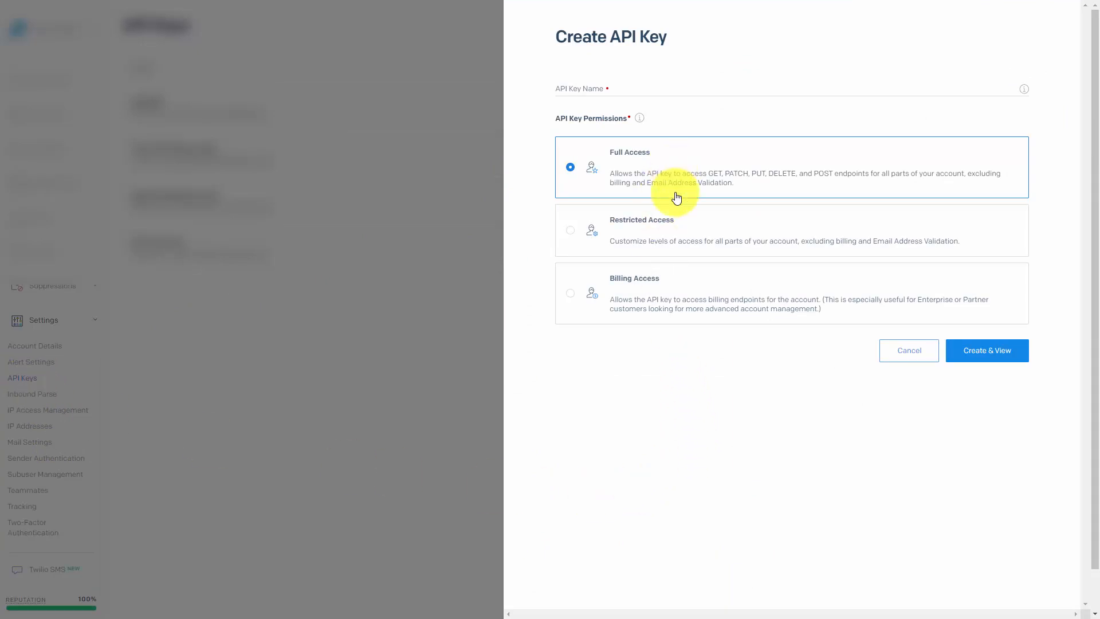
- In SendGrid, choose Restricted Access for the new API key and review its permission levels
click(572, 231)
scroll(689, 332, down, 5)
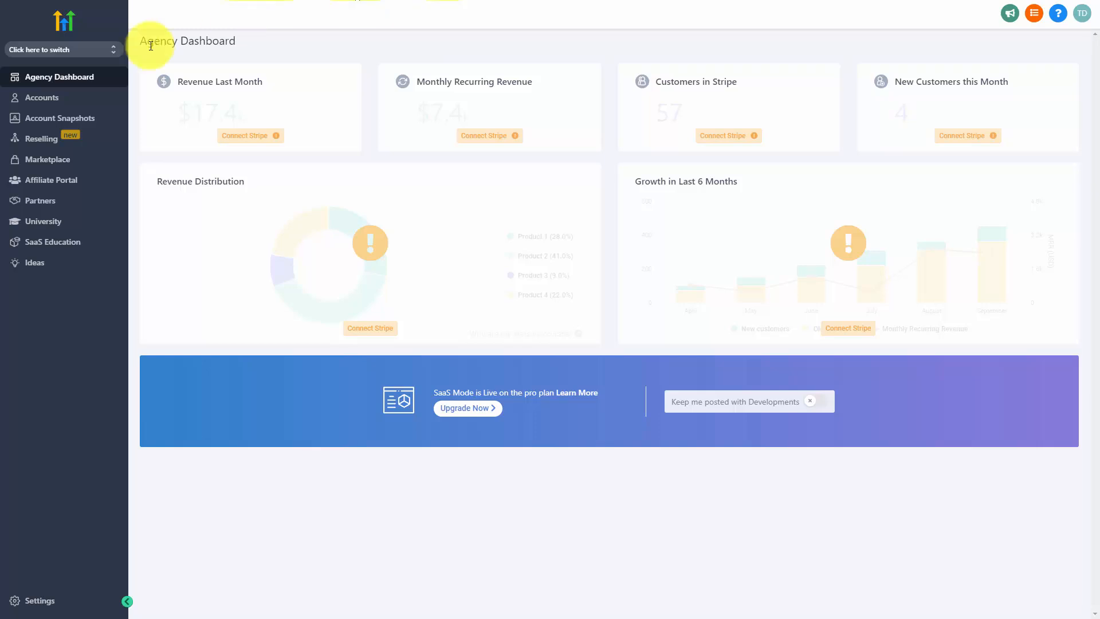
- Start a new agency account based on the Blank Snapshot, choosing to add the account manually
click(54, 102)
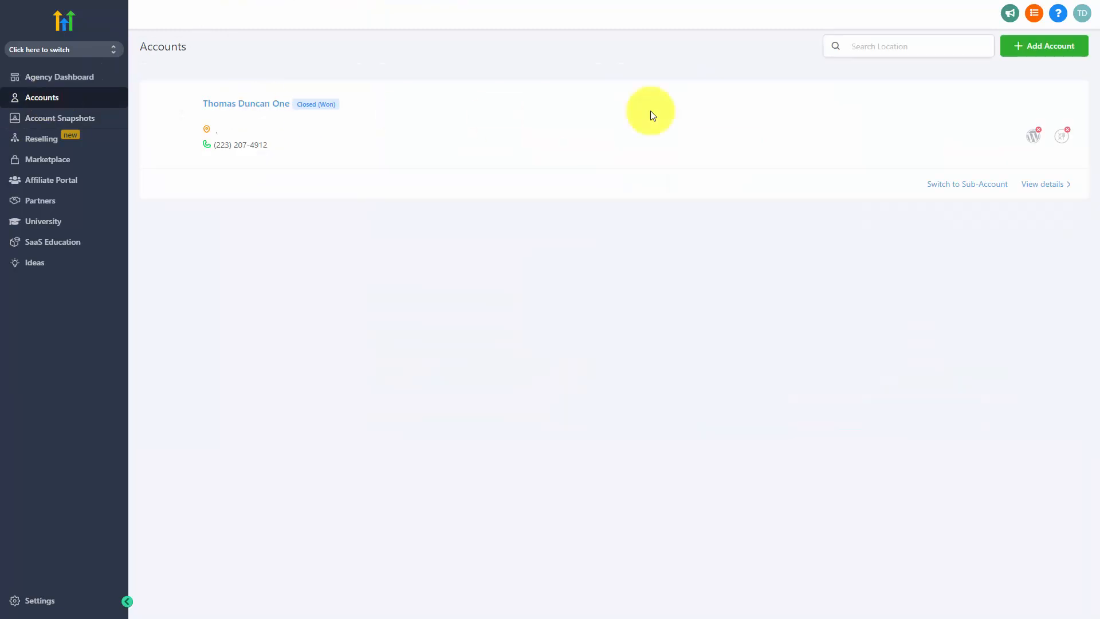
click(1019, 50)
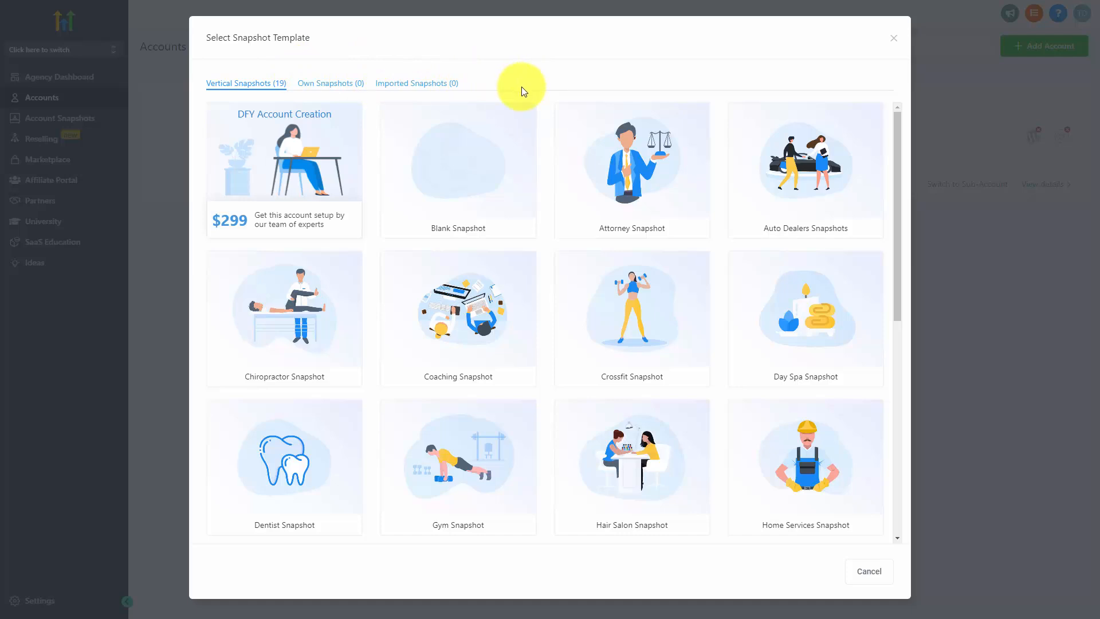
mouse_move(454, 216)
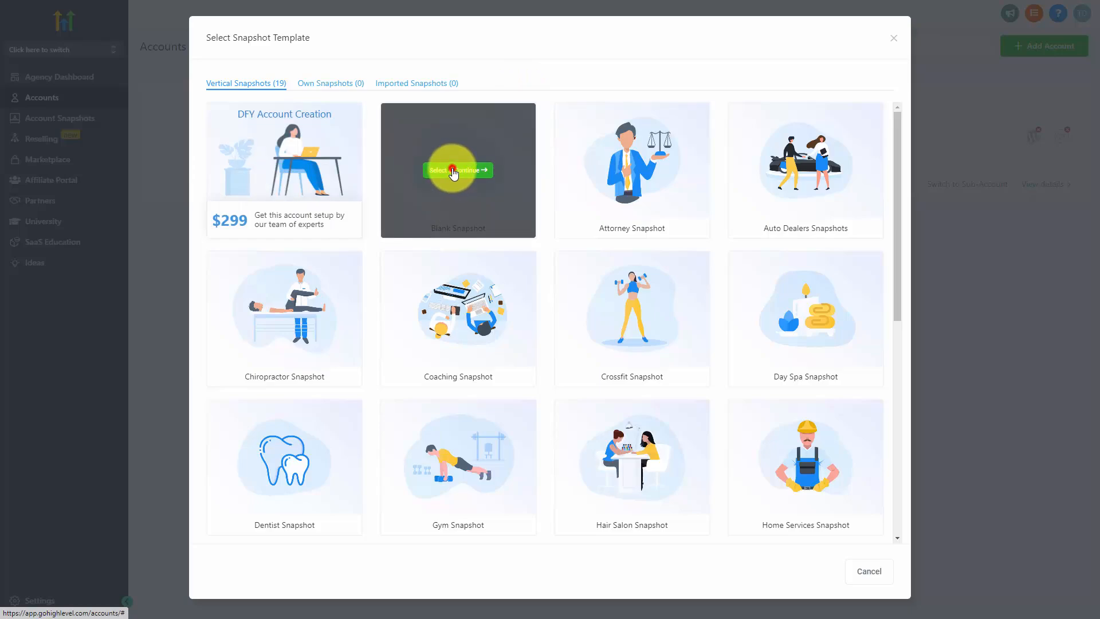
click(454, 172)
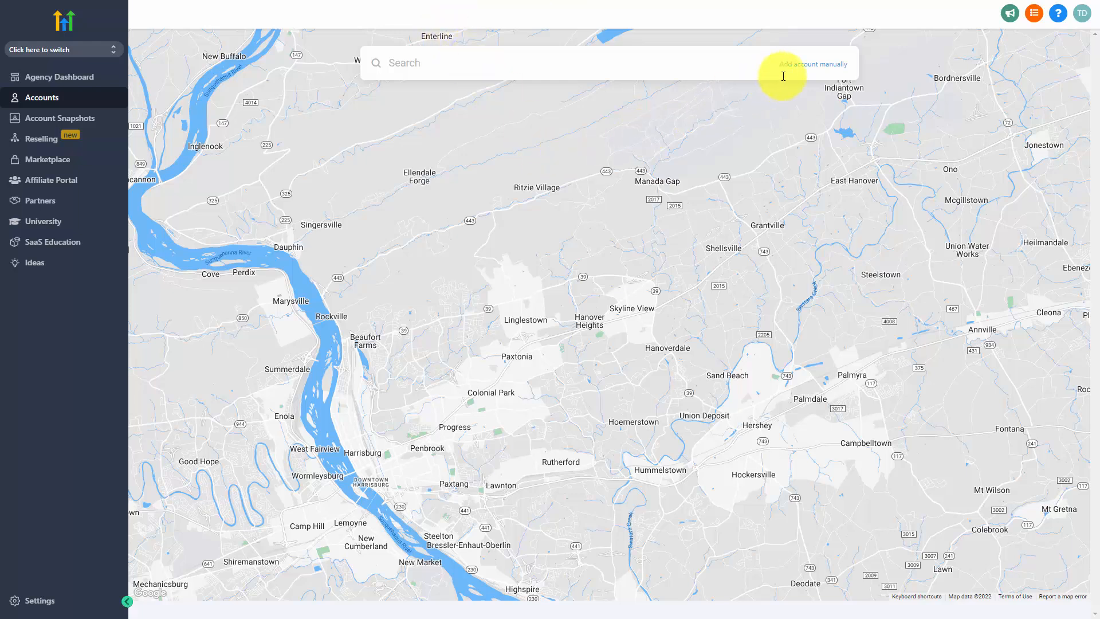
click(813, 70)
- Complete the account's contact and business details with country United States and time zone GMT-08:00 America/Juneau (AKDT), and save the account
scroll(816, 78, down, 3)
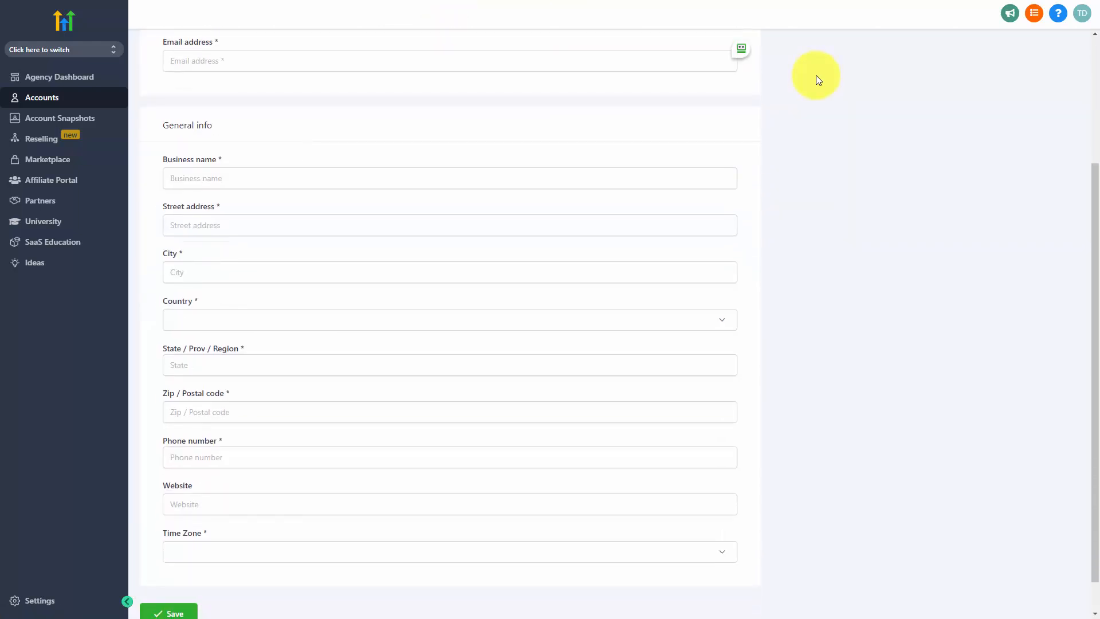
scroll(816, 77, up, 3)
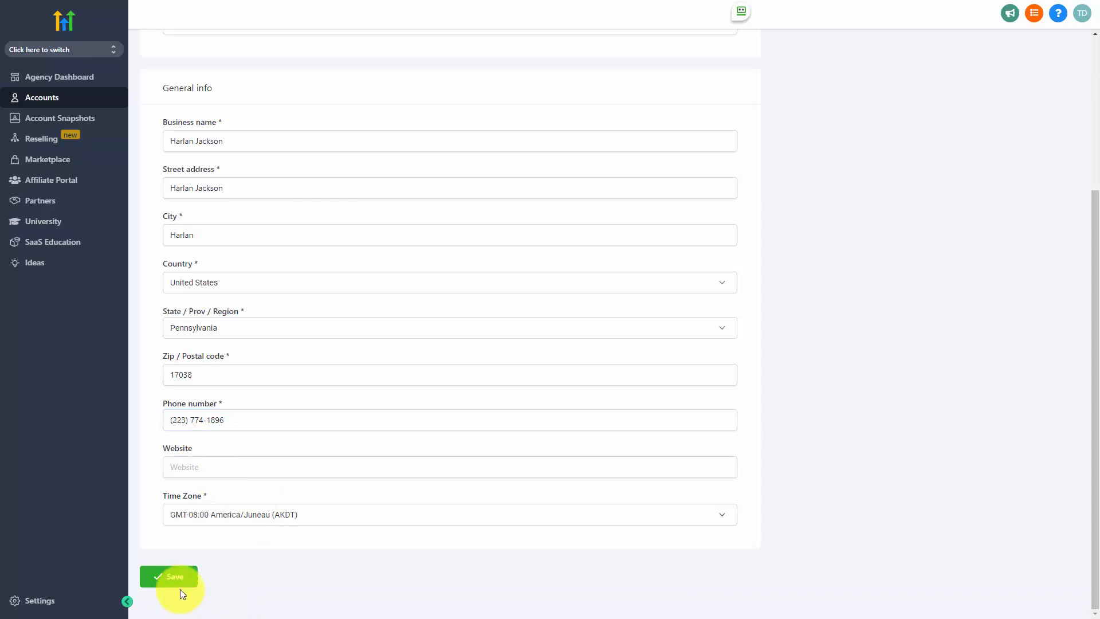
click(169, 577)
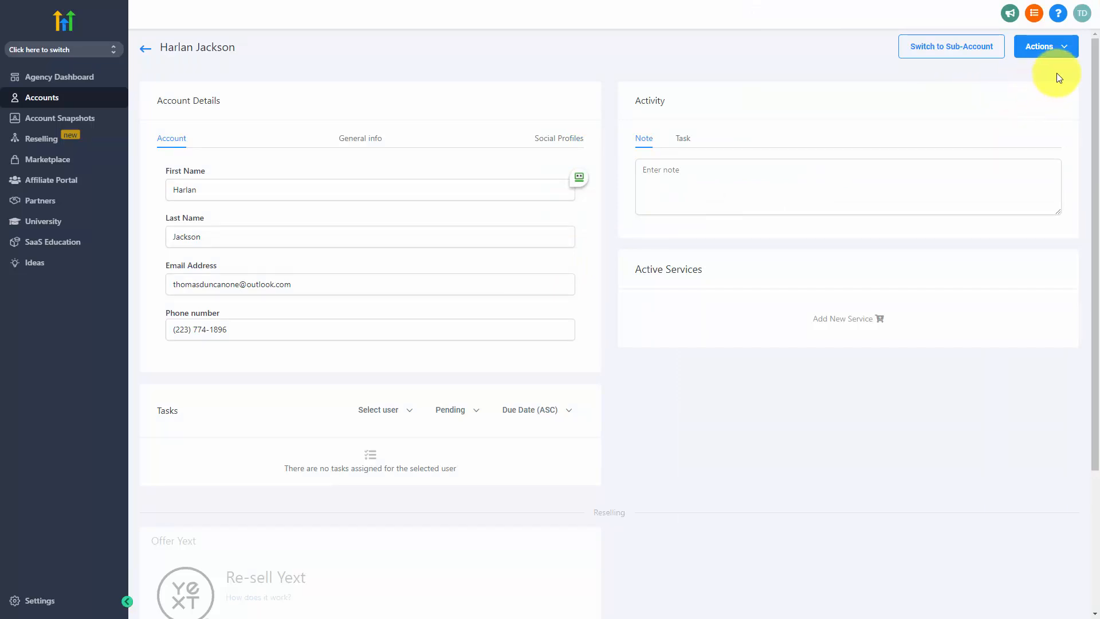
- Check the actions available for the new account and switch to its sub-account
click(1067, 51)
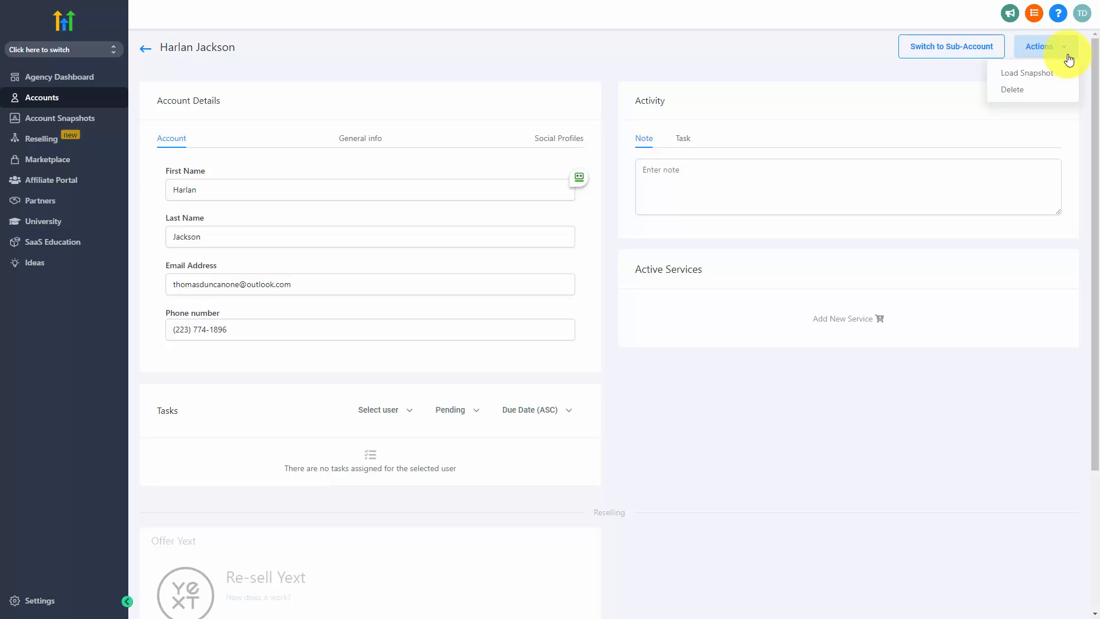
click(747, 109)
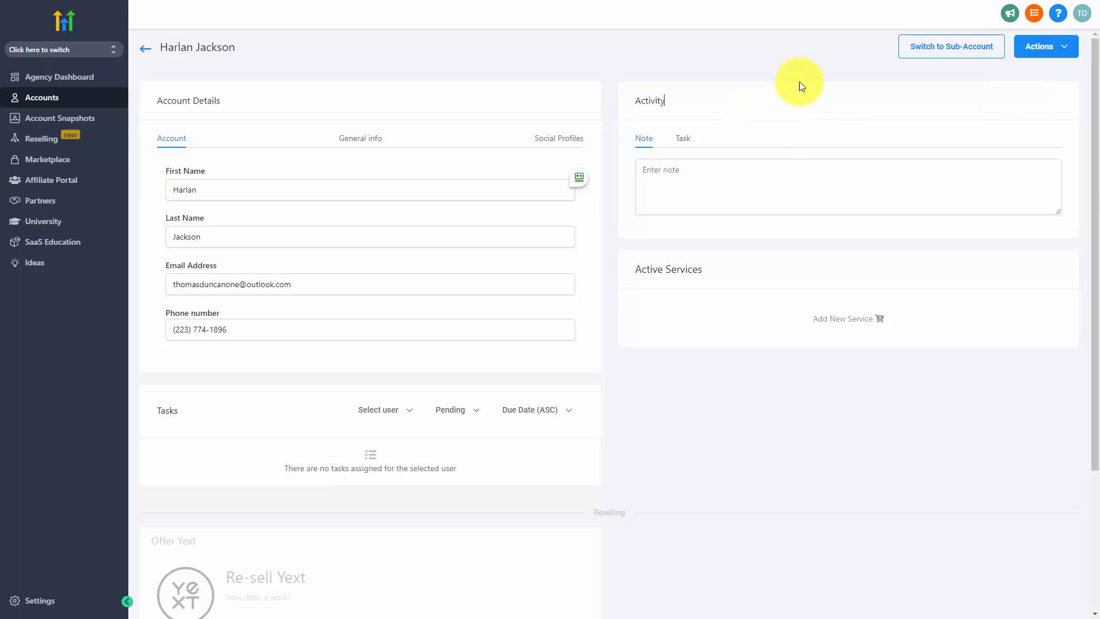
click(934, 52)
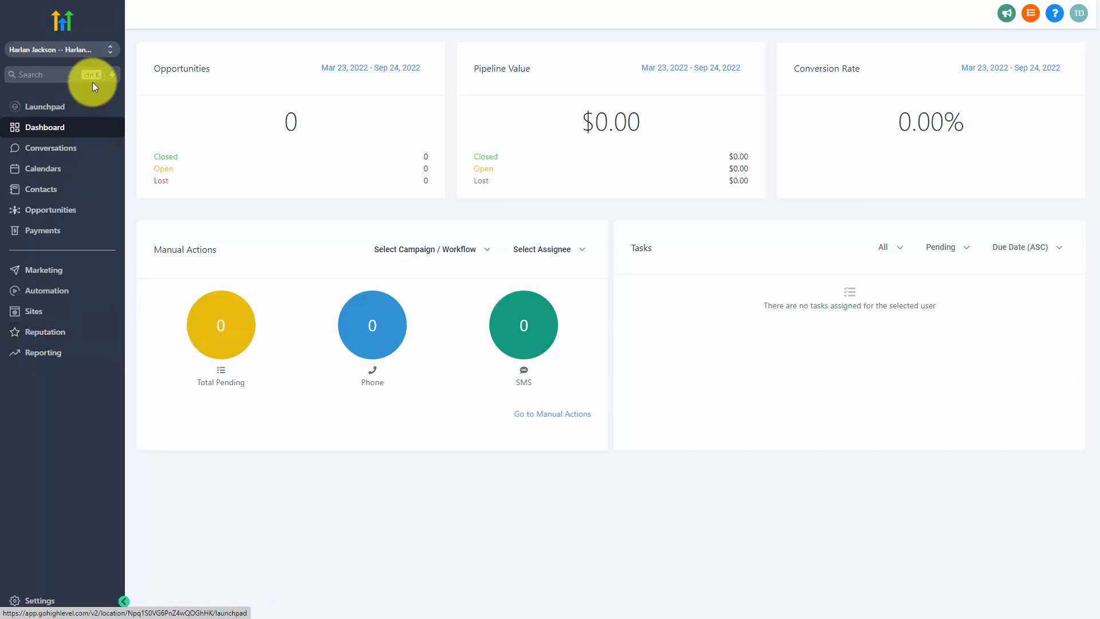
- Switch to the other existing sub-account's dashboard and return to the agency view
click(83, 50)
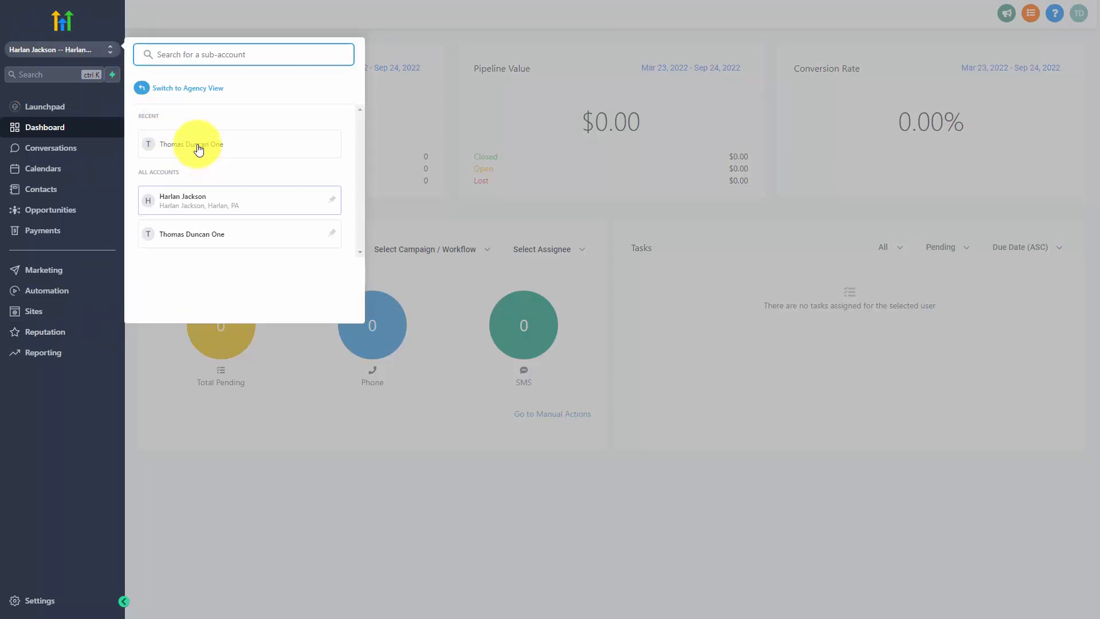
click(207, 236)
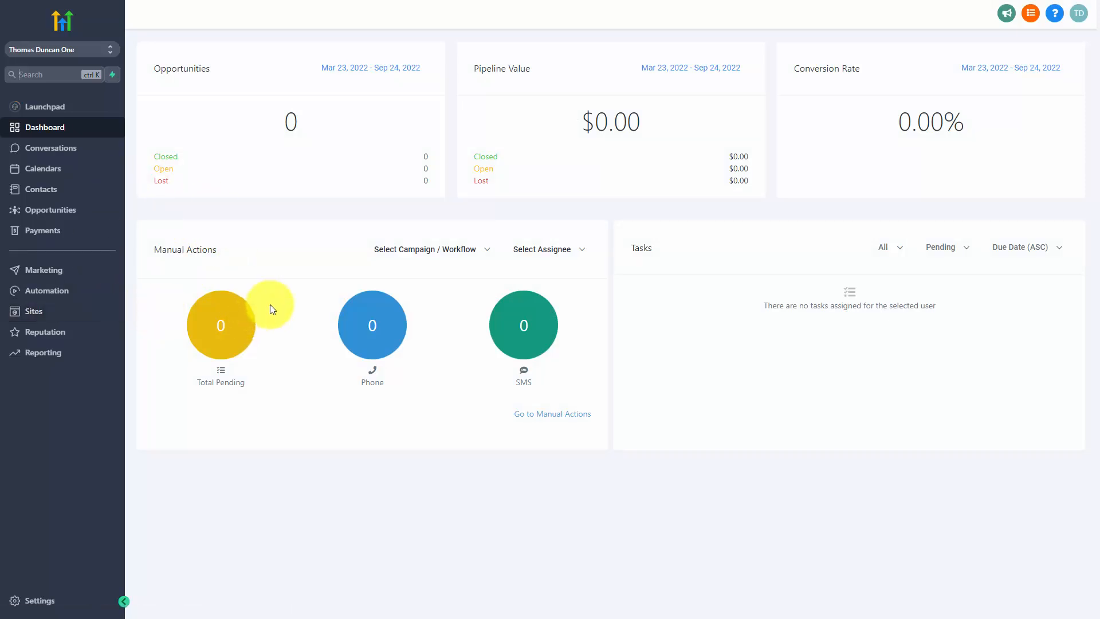
click(88, 50)
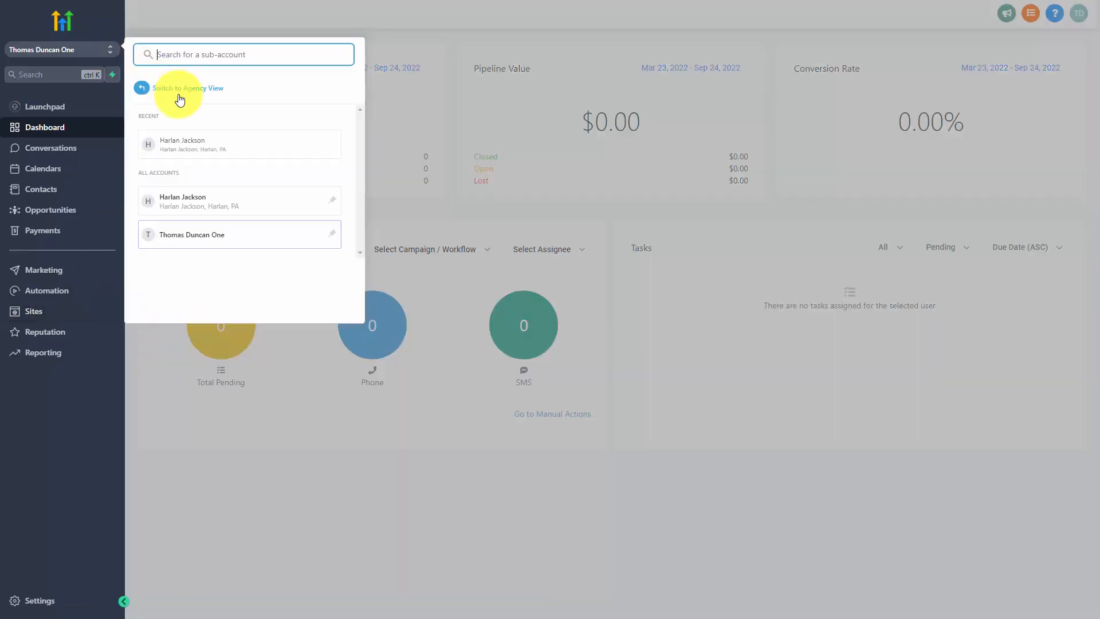
click(208, 89)
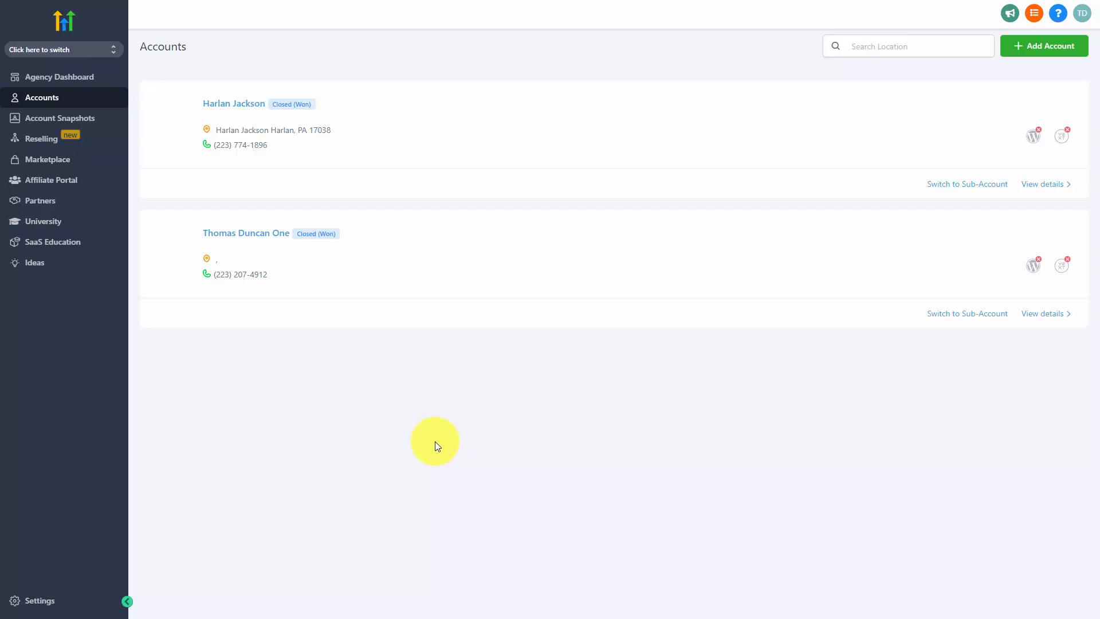
- Switch to the sub-account that has no address and open the membership settings of its sites
click(88, 49)
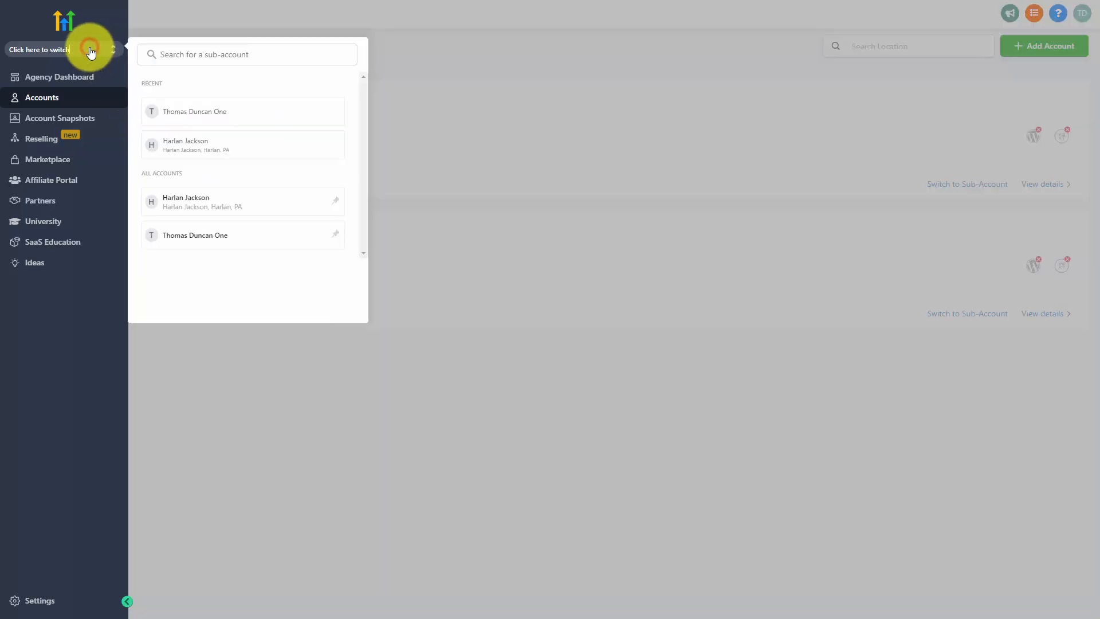
click(203, 239)
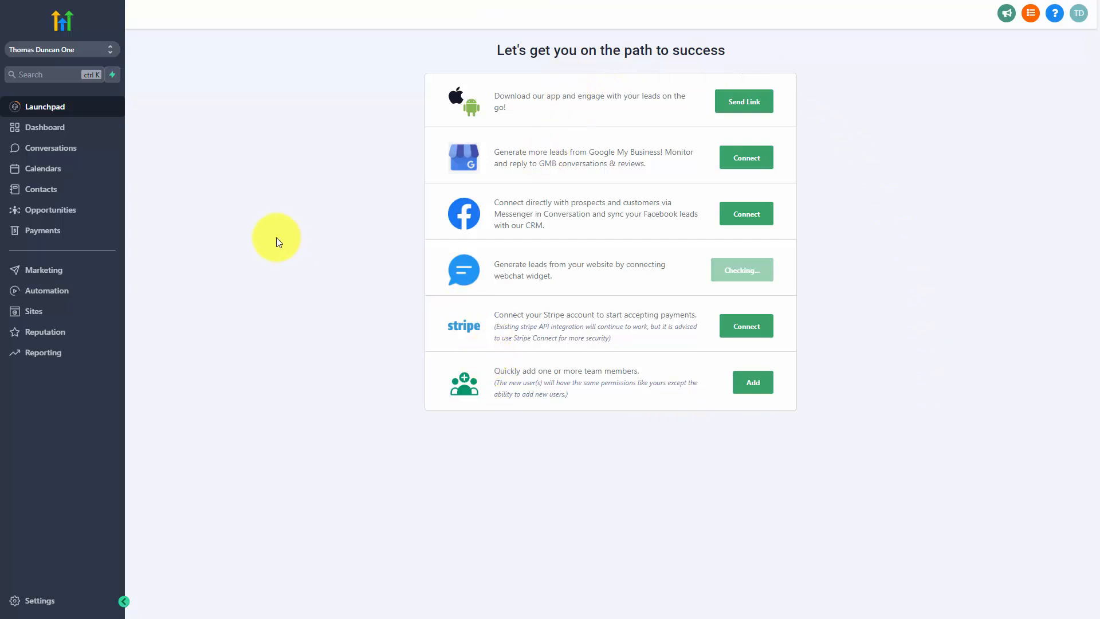
click(35, 315)
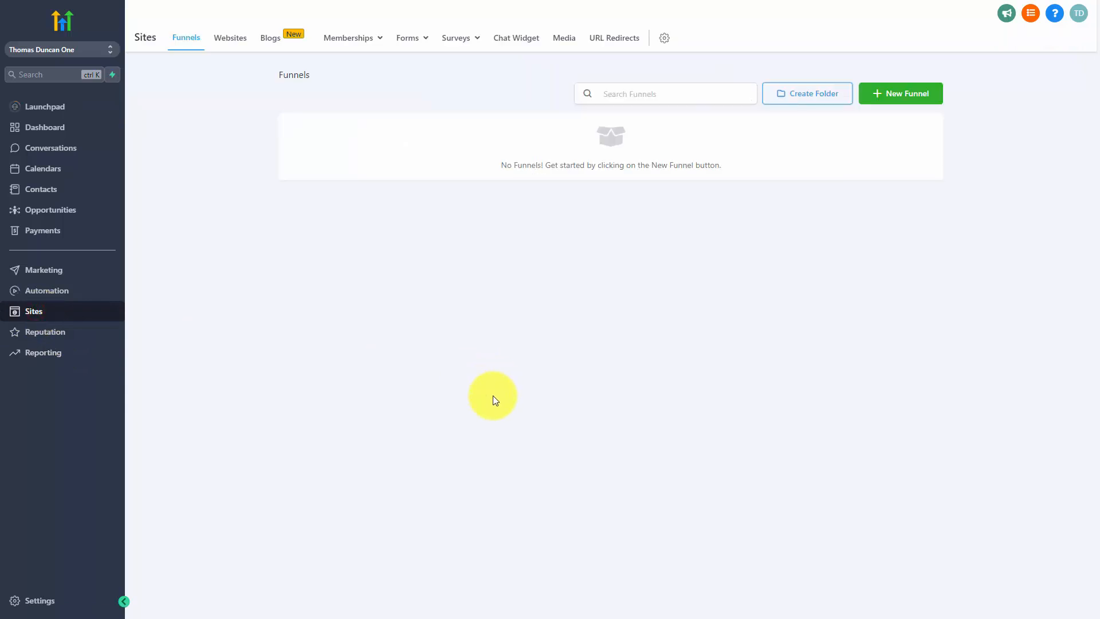
mouse_move(380, 42)
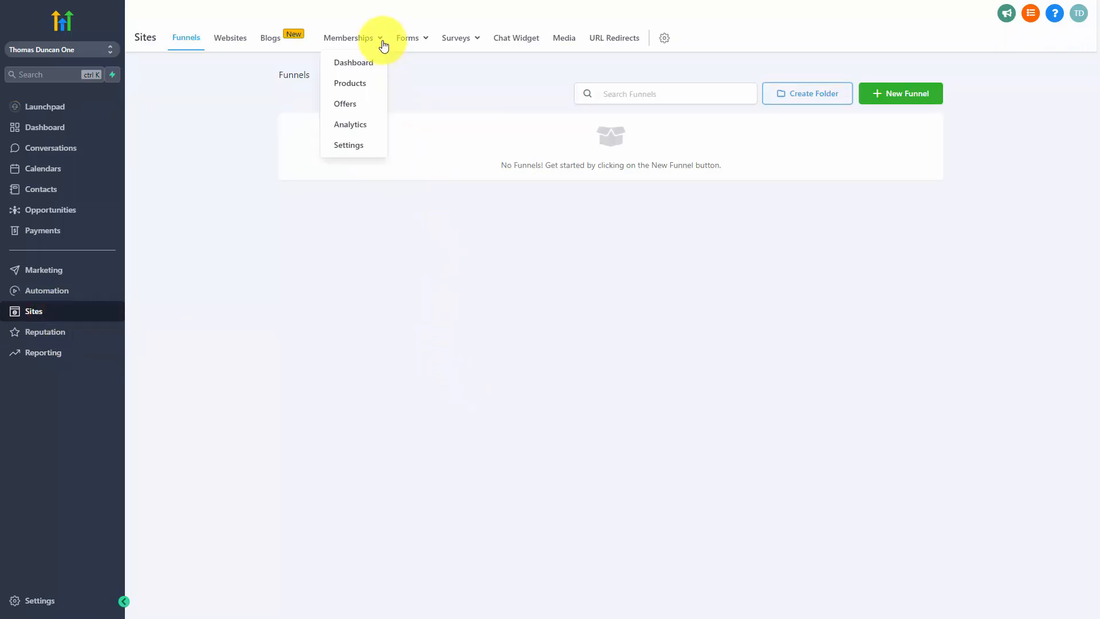
click(352, 147)
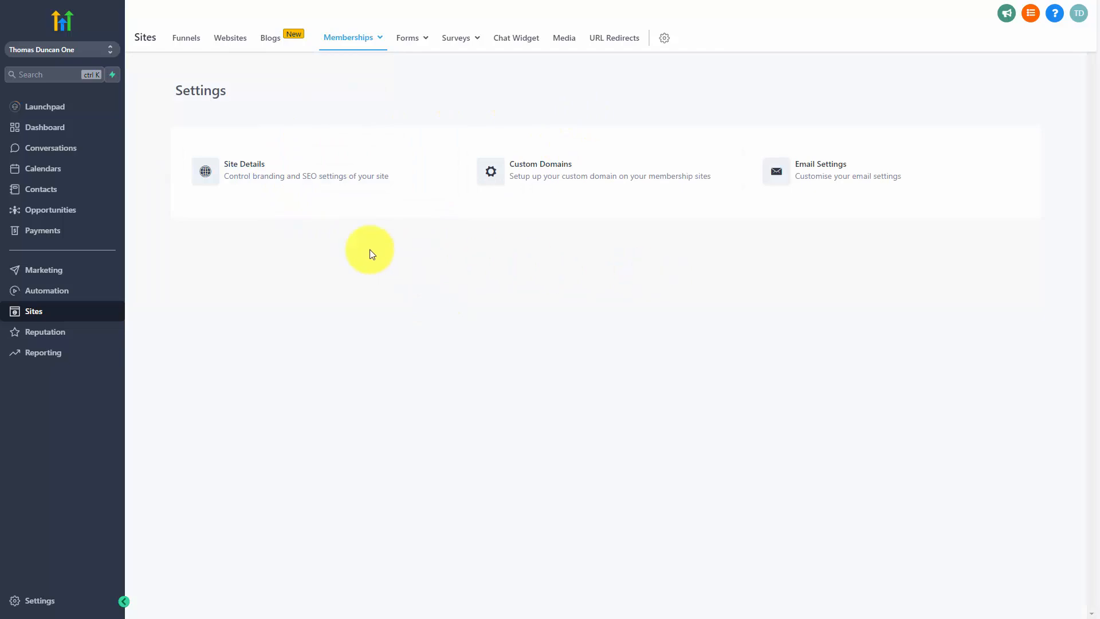
- View the title and subdomain in the membership site details, and open the custom domain settings
click(207, 175)
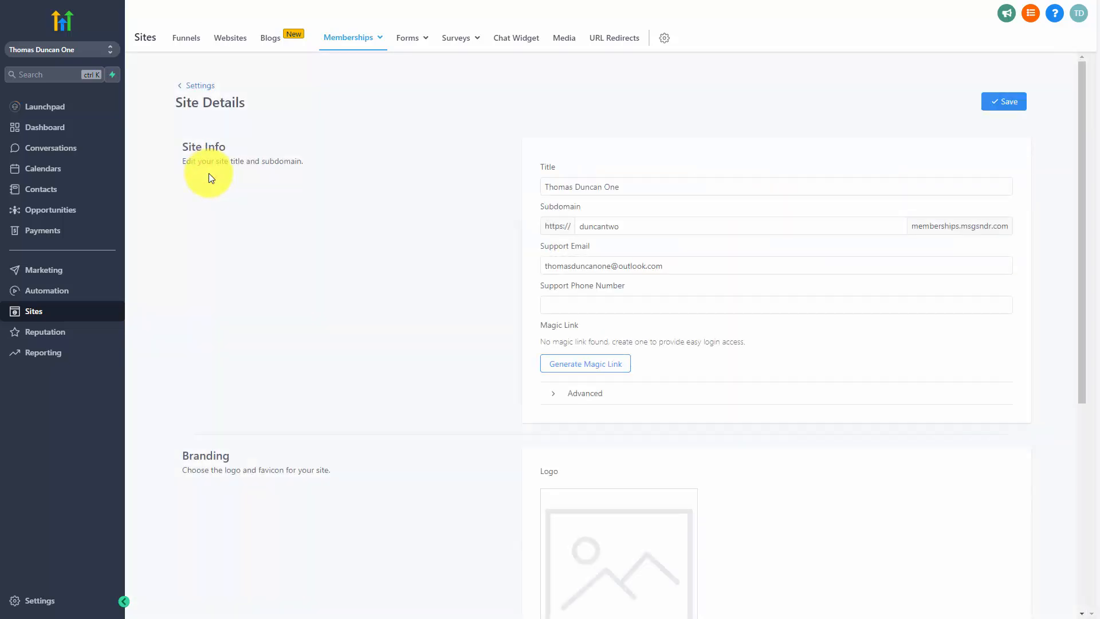
click(691, 179)
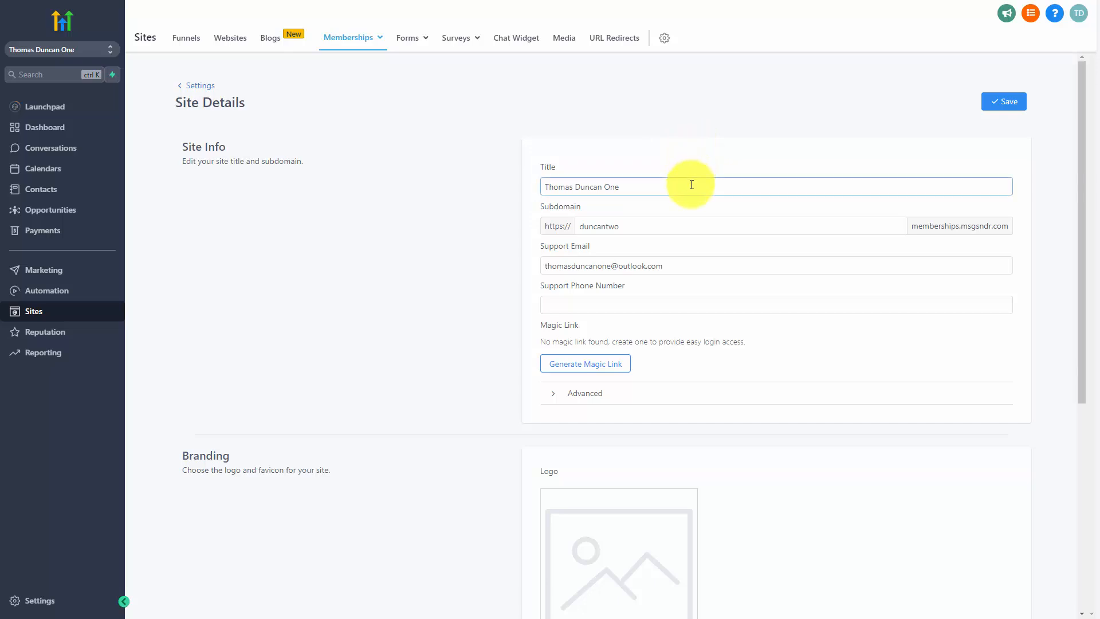
click(667, 227)
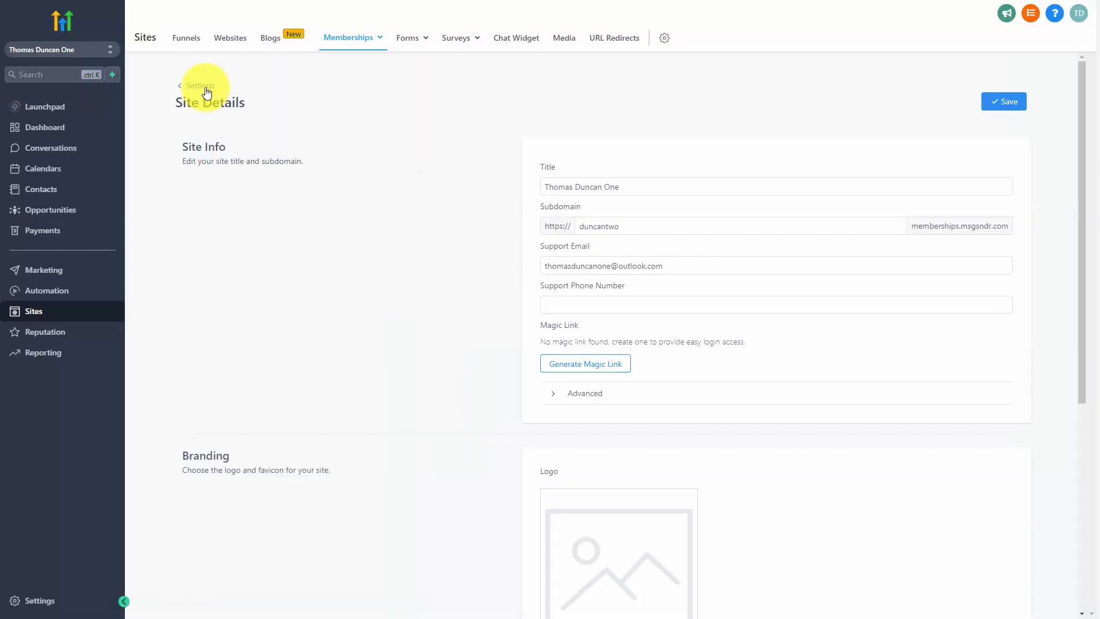
click(204, 89)
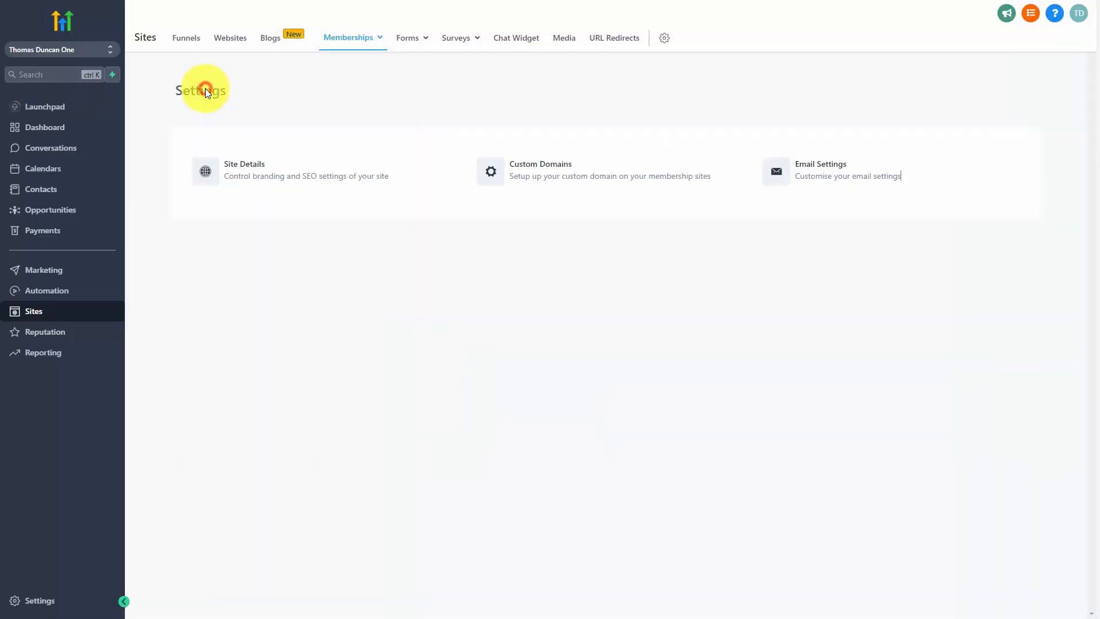
click(500, 173)
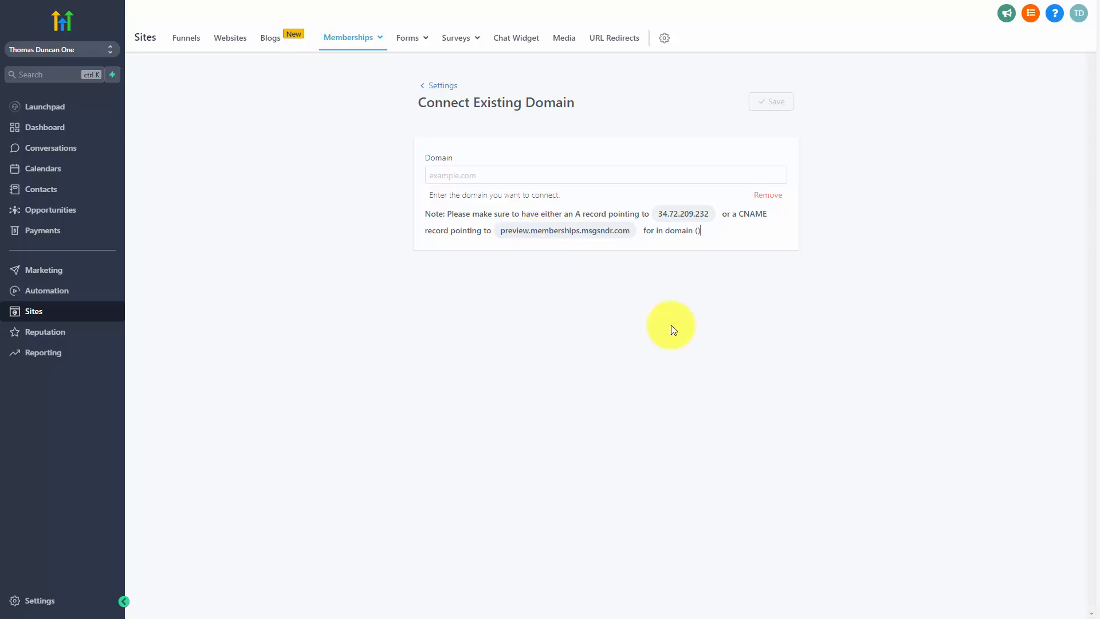
- Enable the drip email with the default template in the membership email settings and return to the settings overview
click(413, 79)
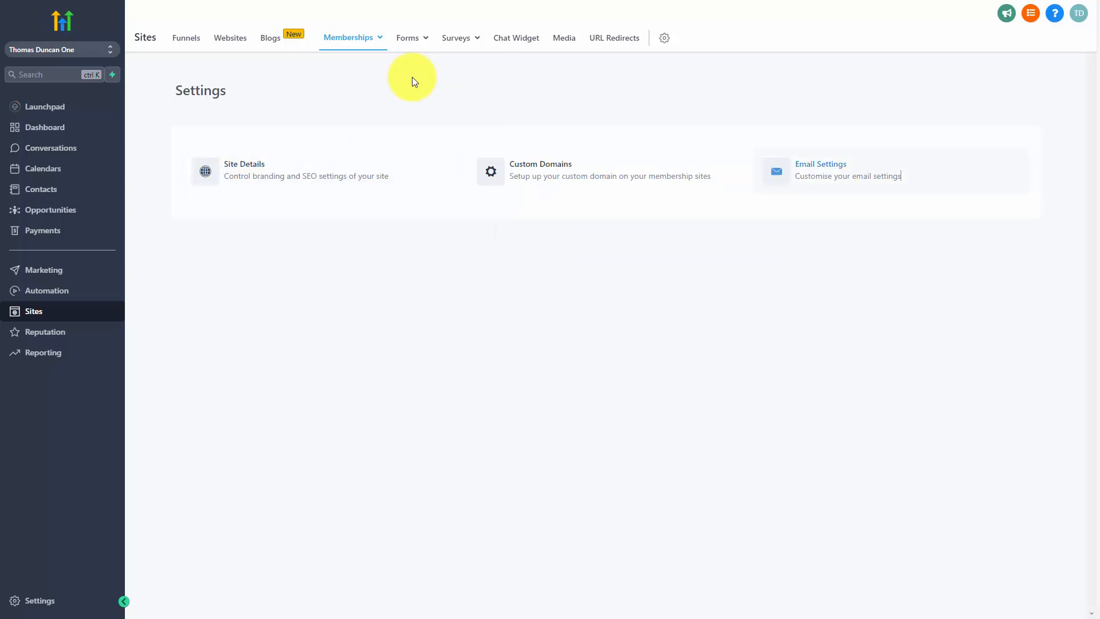
click(821, 170)
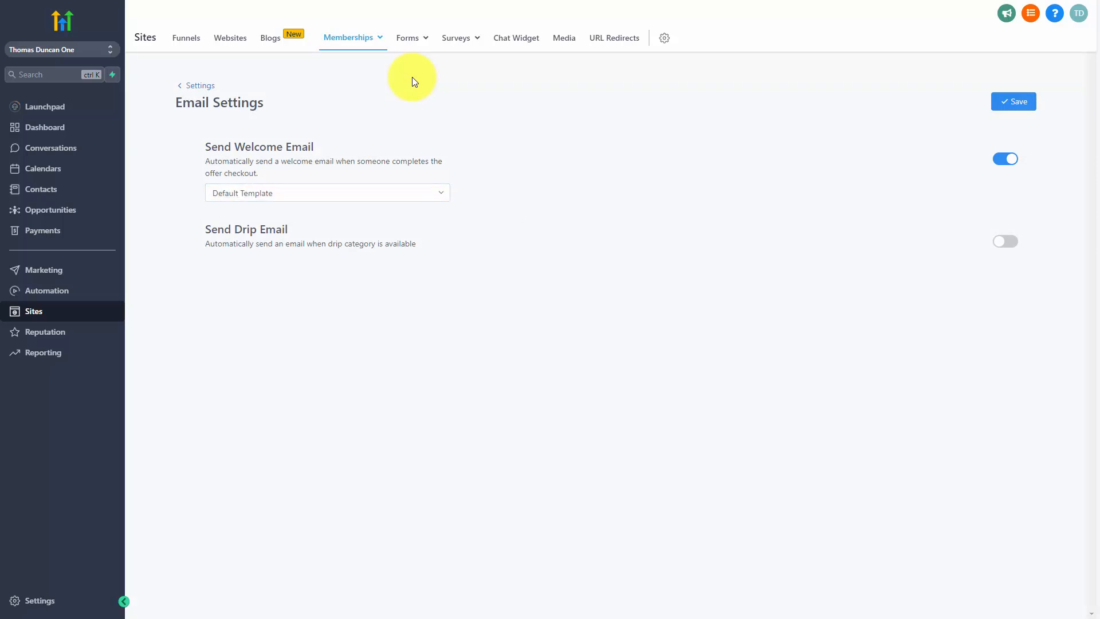
click(1006, 241)
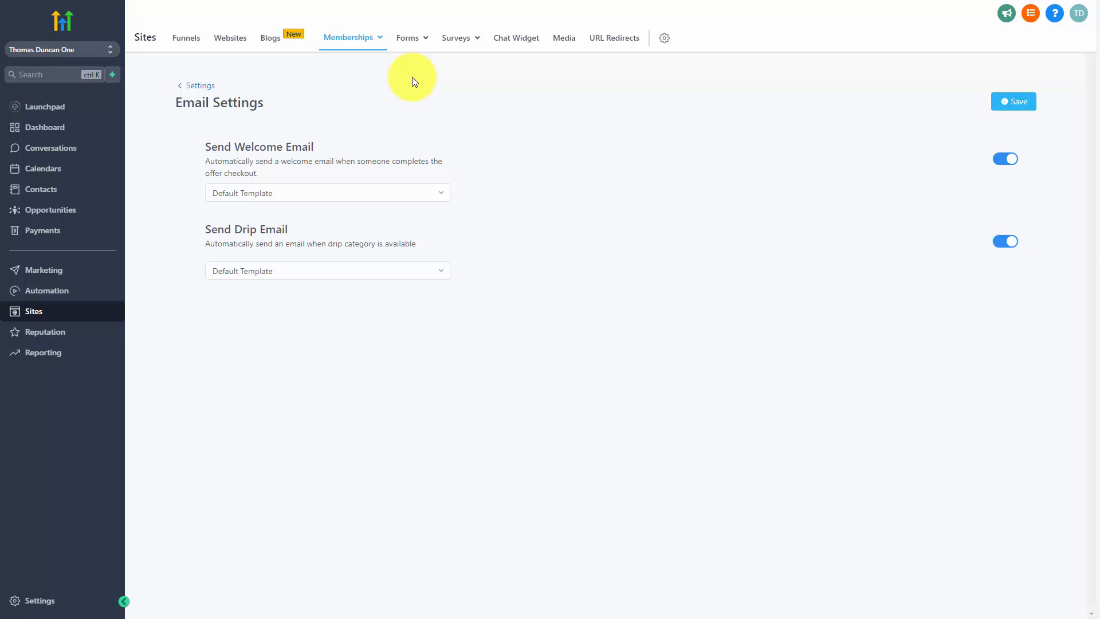
click(1006, 241)
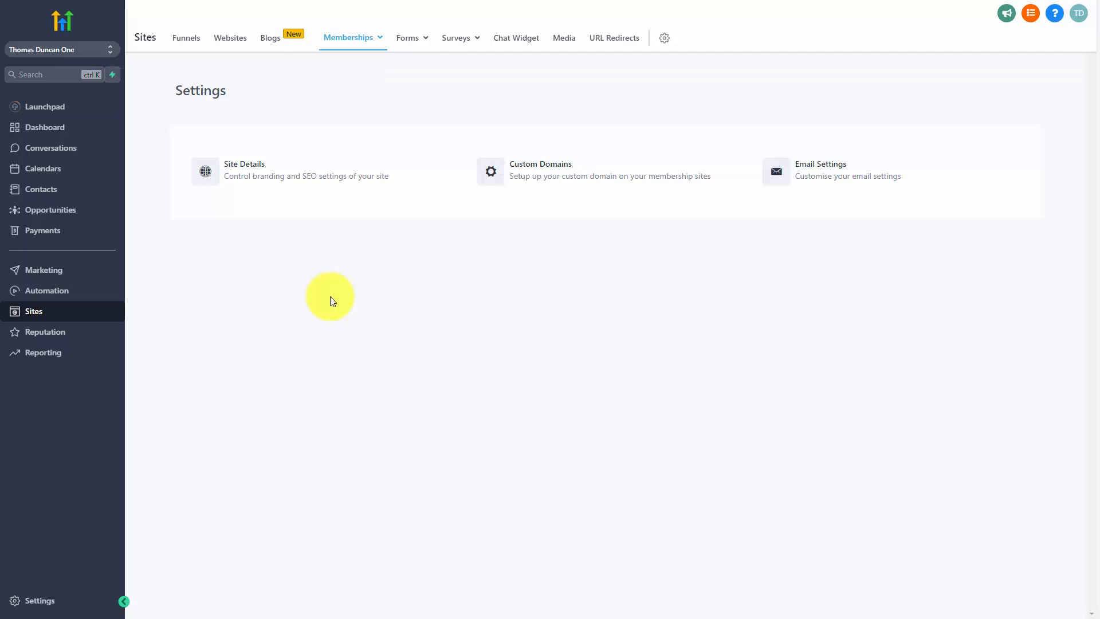
click(337, 297)
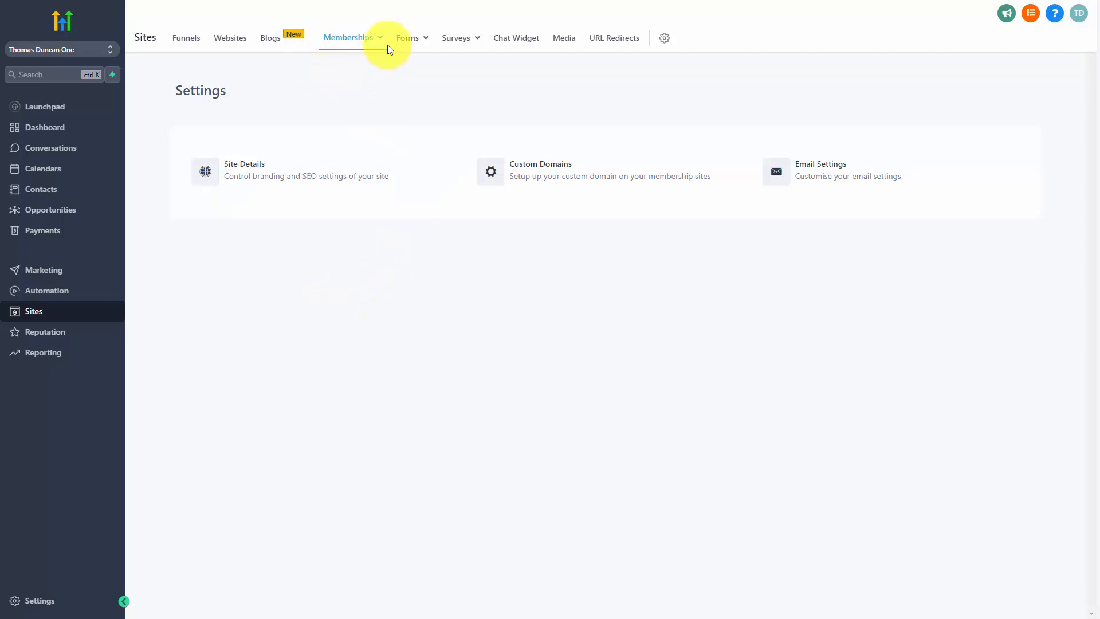
- Create a membership product from the Sprint Course template and name it "Video Tutorials Live Masterclass"
mouse_move(380, 43)
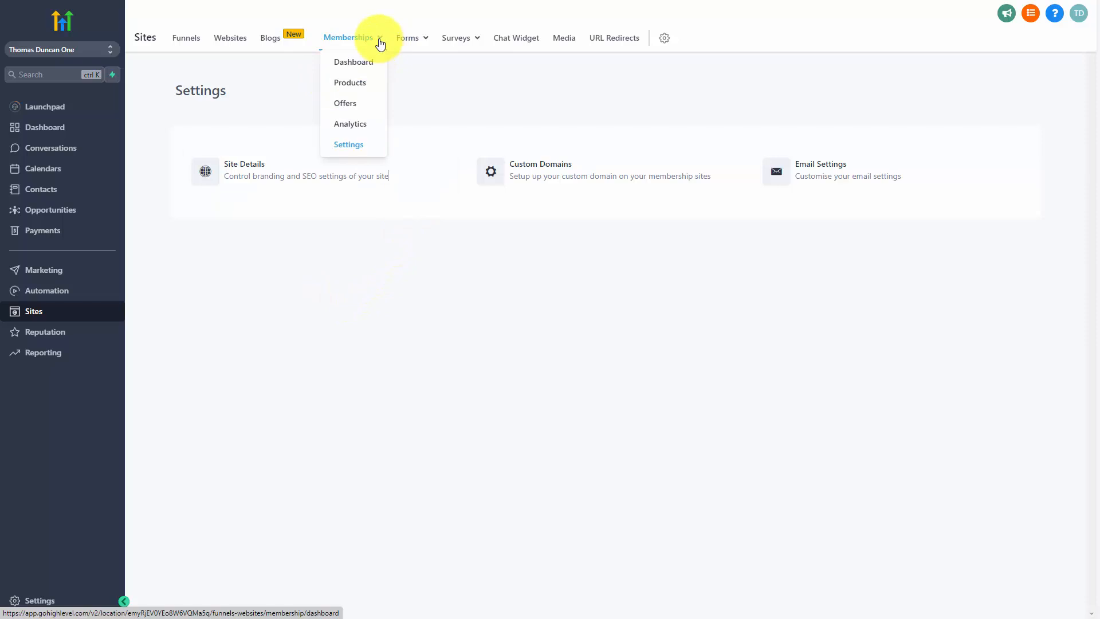
click(354, 86)
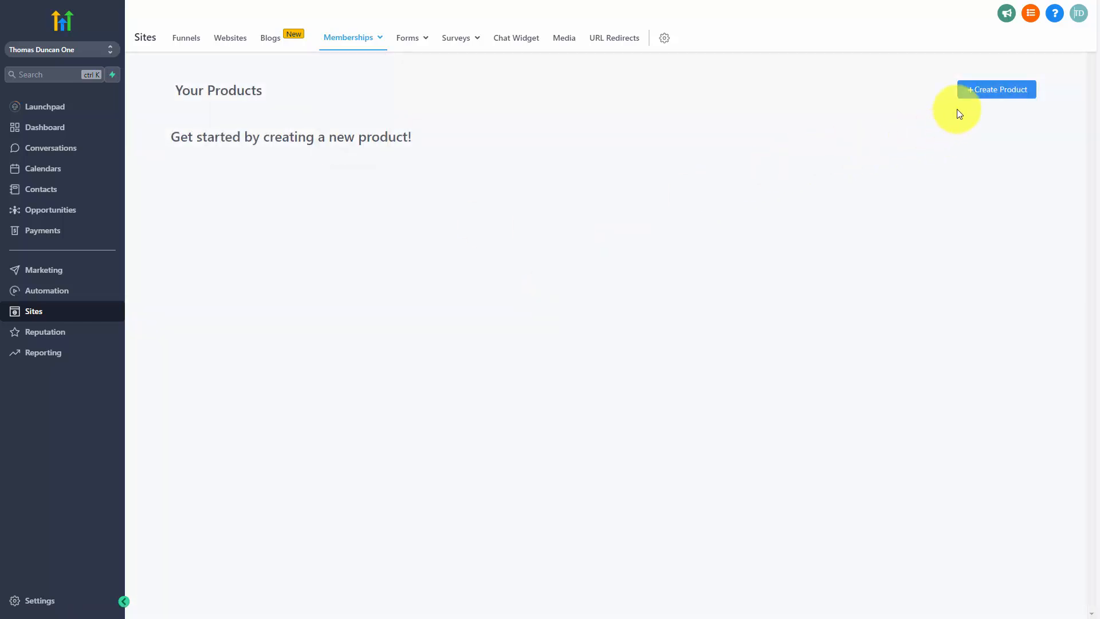
click(972, 90)
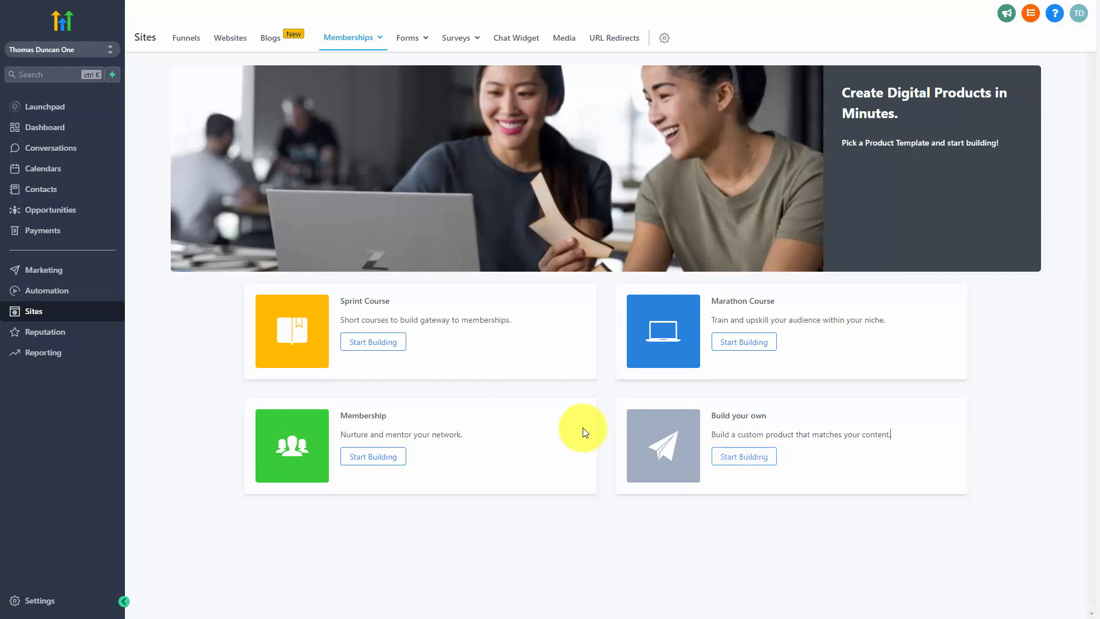
click(377, 342)
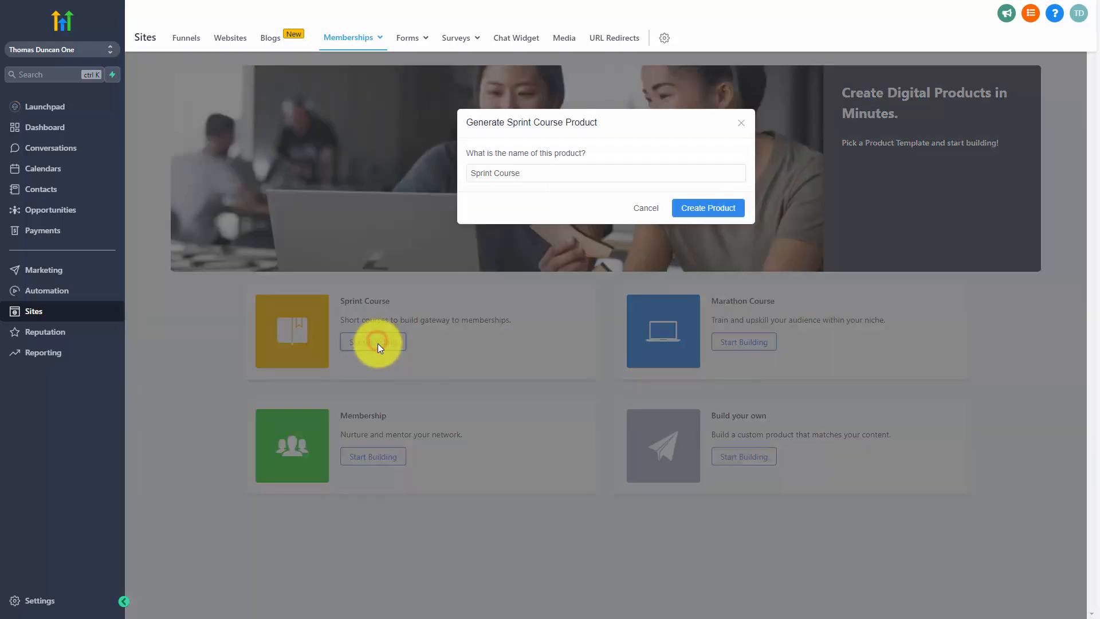
click(525, 172)
key(ctrl+a)
text(Video Tutorials Live Masterclass)
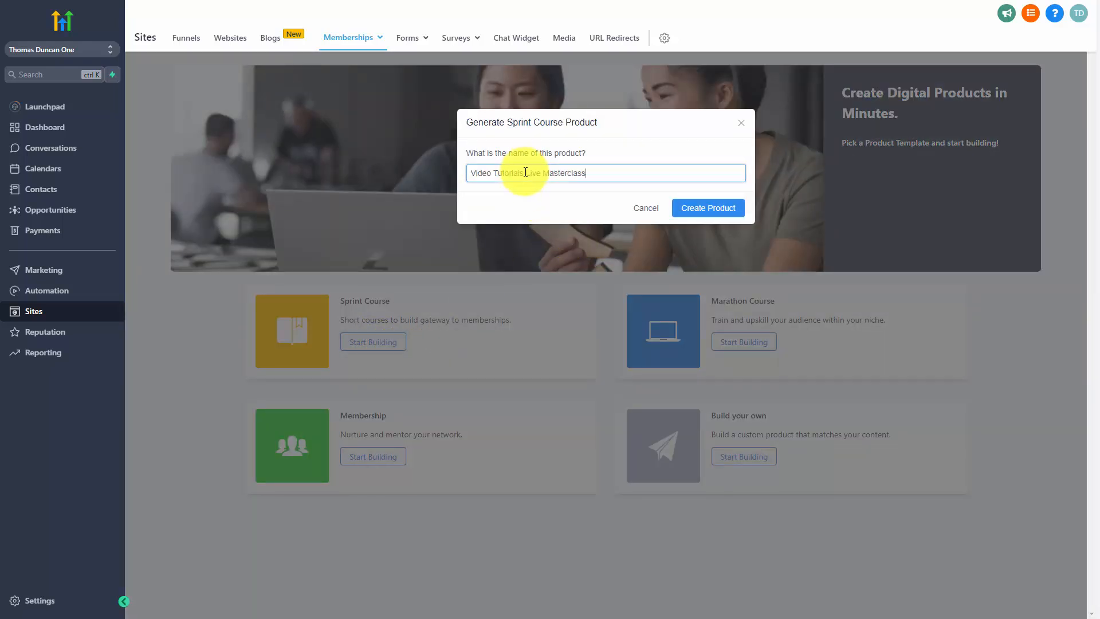
click(688, 207)
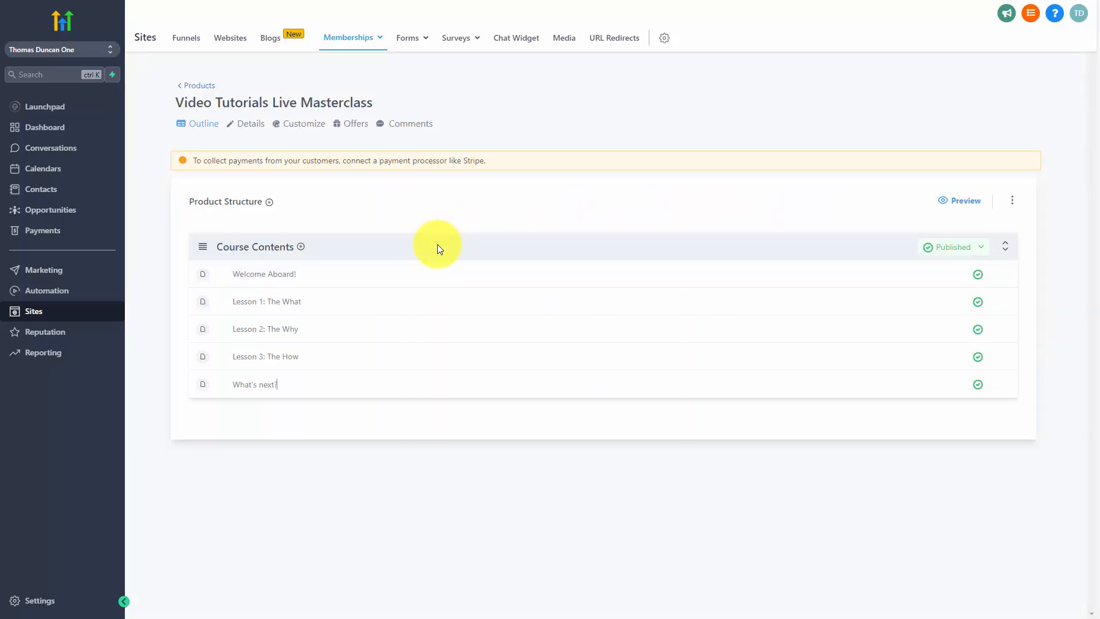
- Rename the Course Contents category to "Video Tutorials Masterclass", give it the description "How to Create Great Tutorials", and save it
click(289, 253)
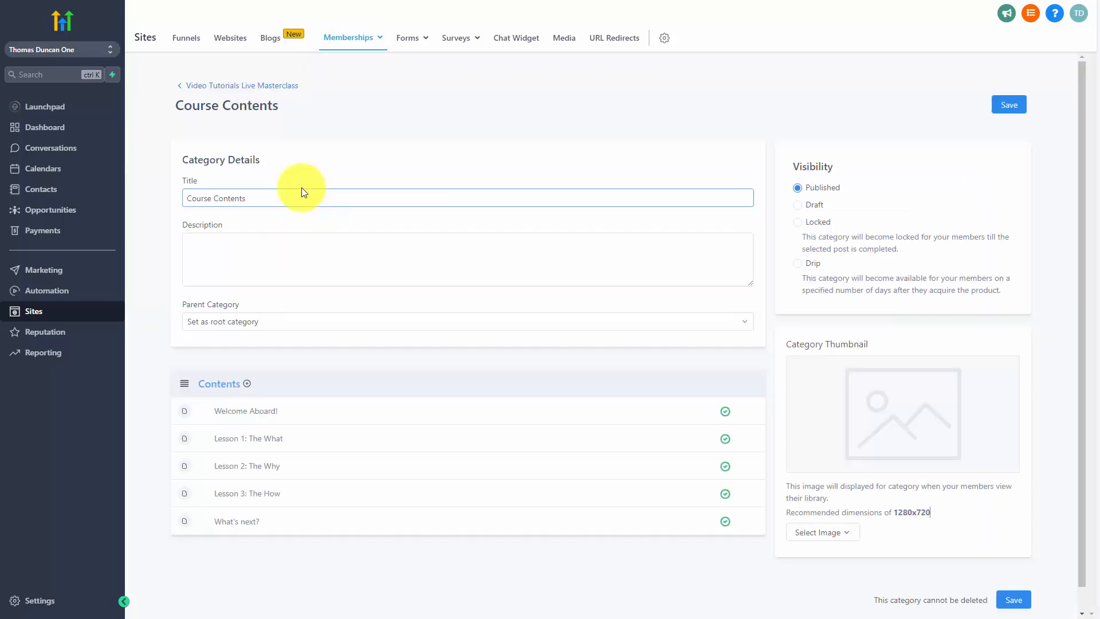
click(270, 197)
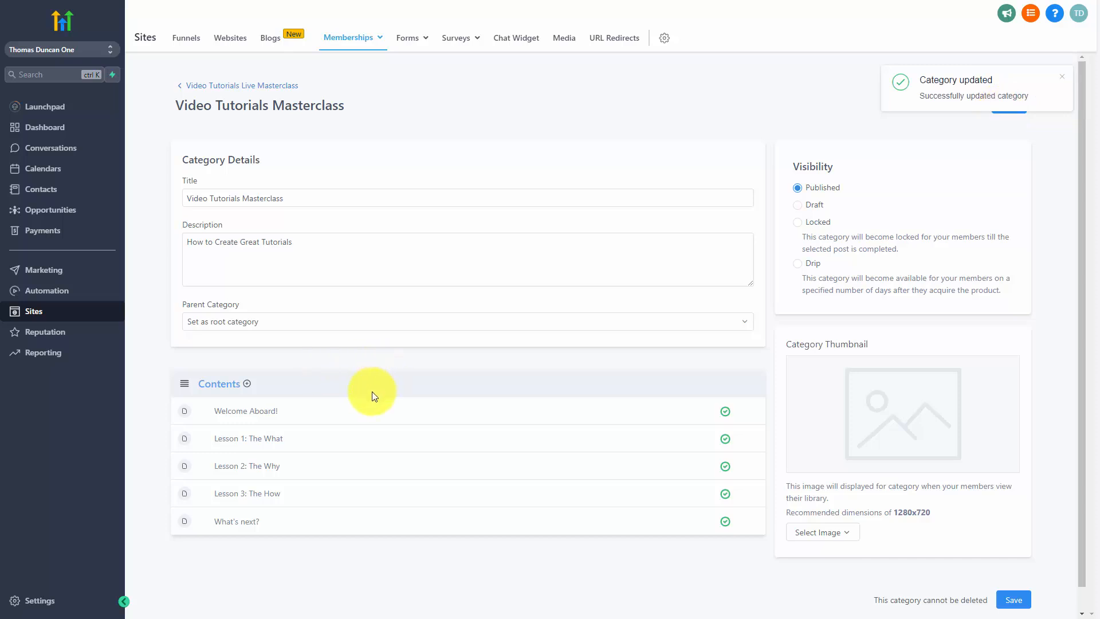
- Retitle the "Welcome Aboard!" post as "How to Create Great Tutorials" and upload a new video file to it
mouse_move(266, 418)
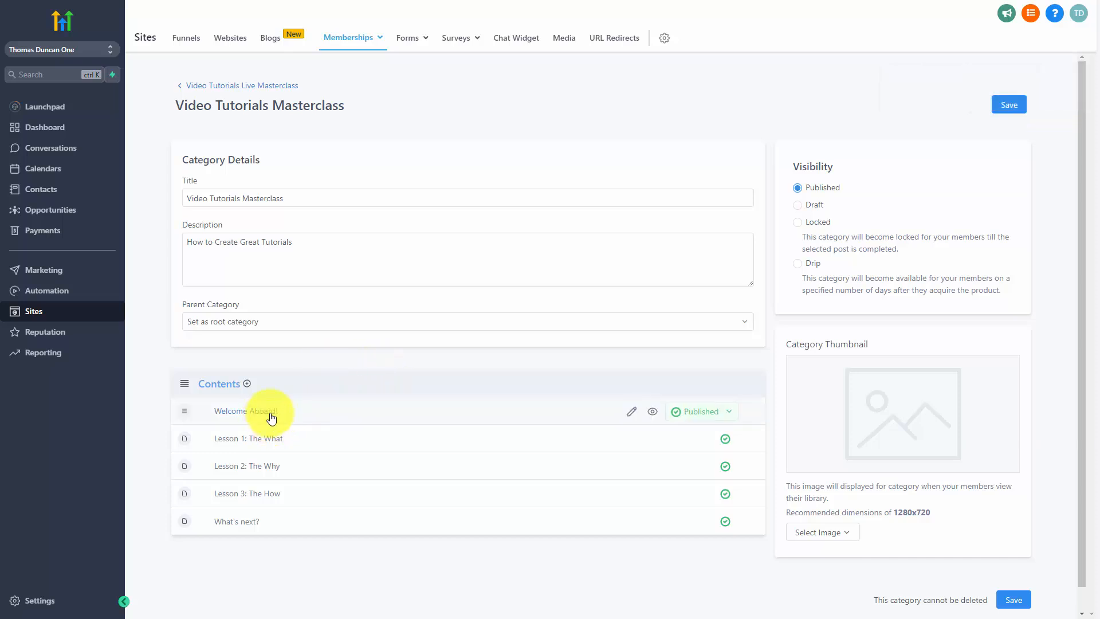
click(631, 413)
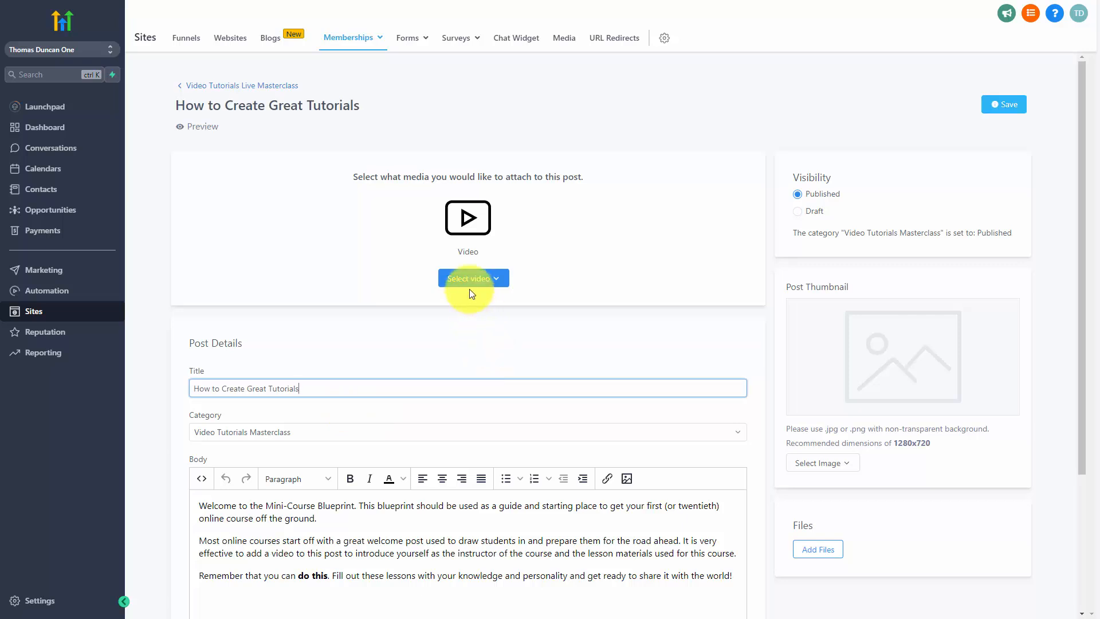
click(468, 280)
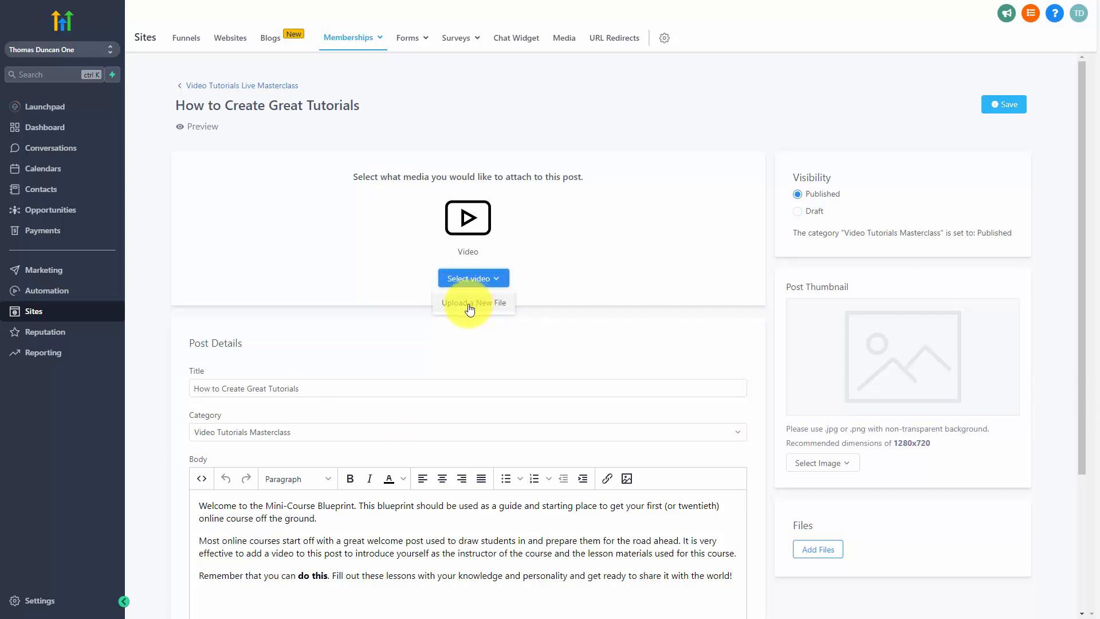
click(469, 303)
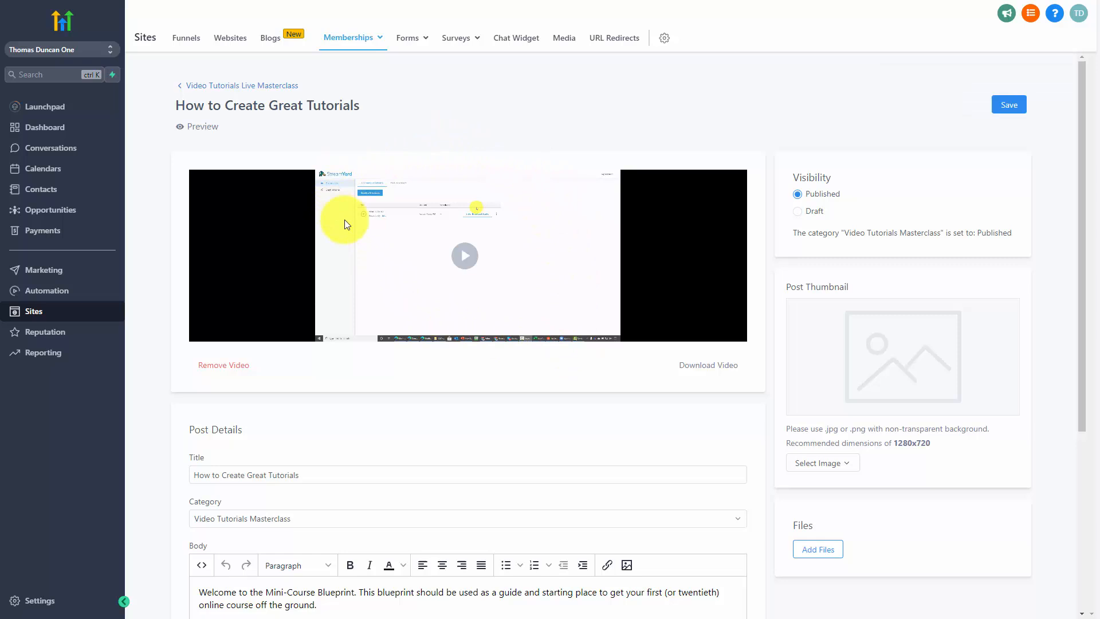
scroll(903, 285, down, 3)
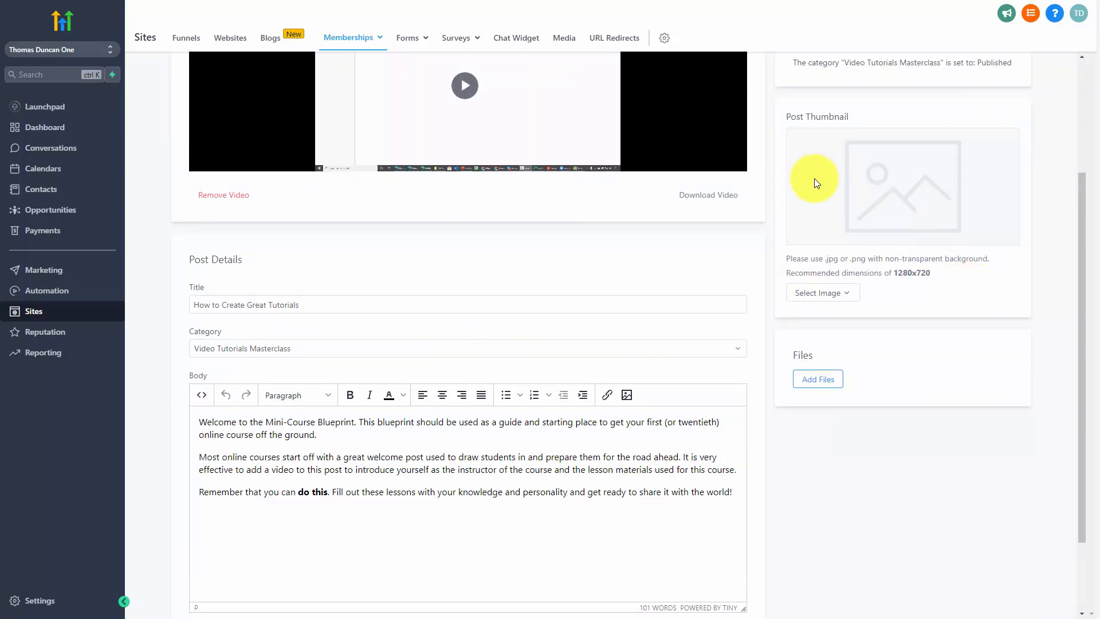
scroll(863, 308, up, 3)
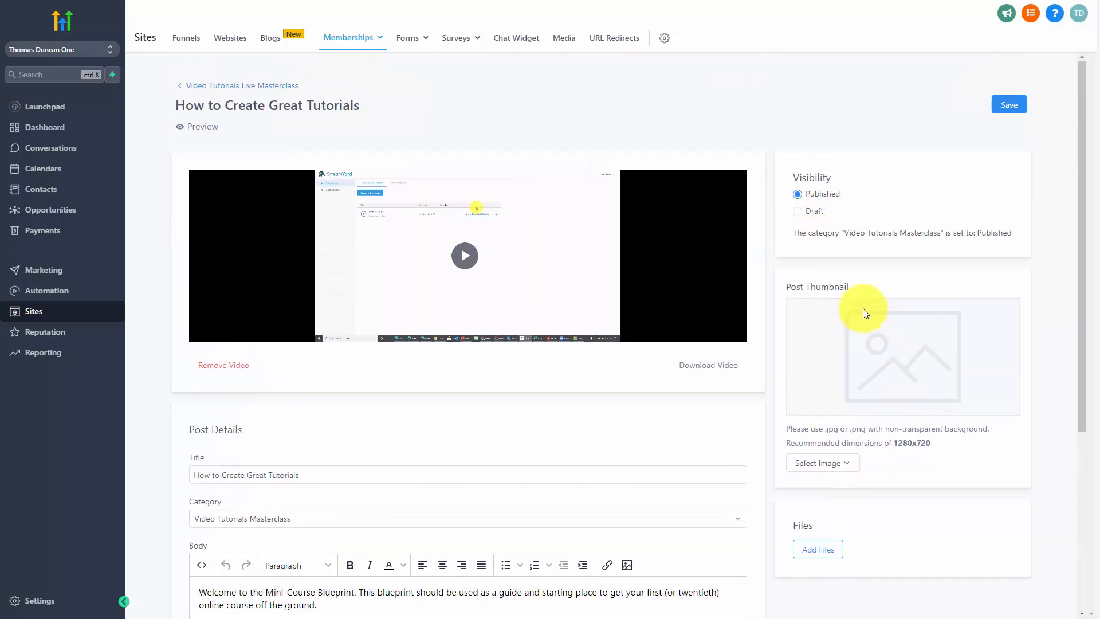
- Upload the image of the two marketing books as the post's thumbnail, save the post, and return to the product outline
click(838, 464)
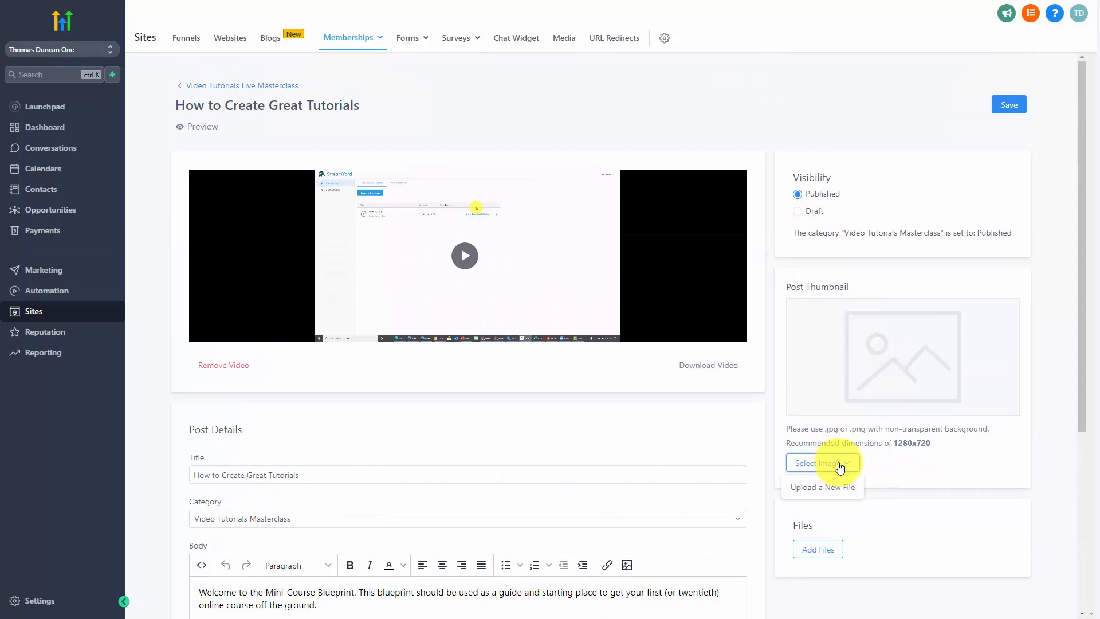
click(823, 487)
click(616, 363)
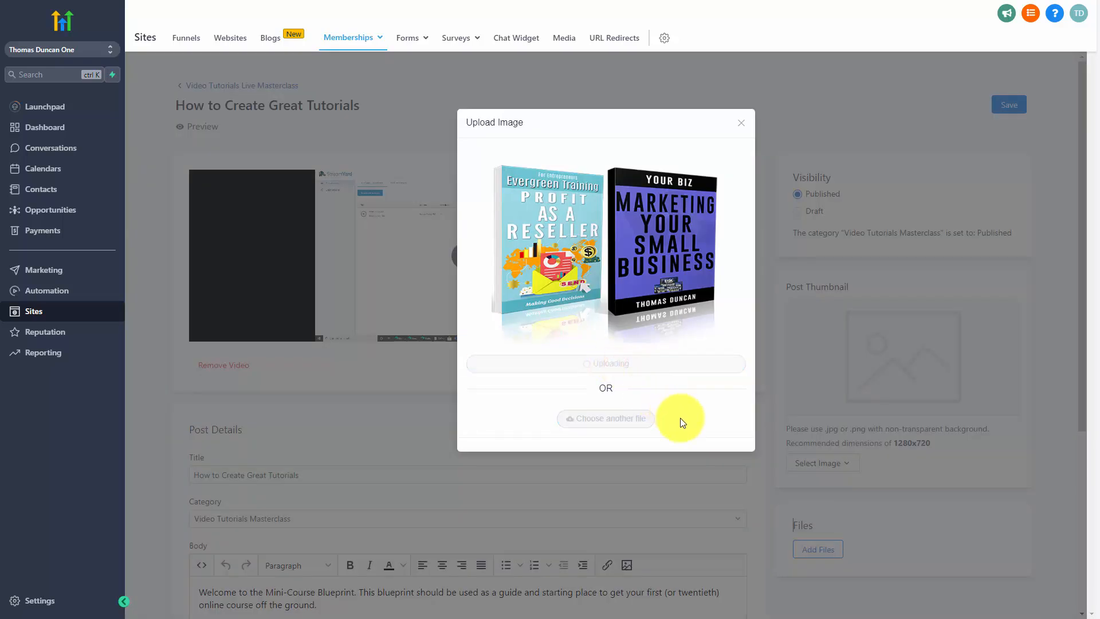
scroll(598, 437, down, 5)
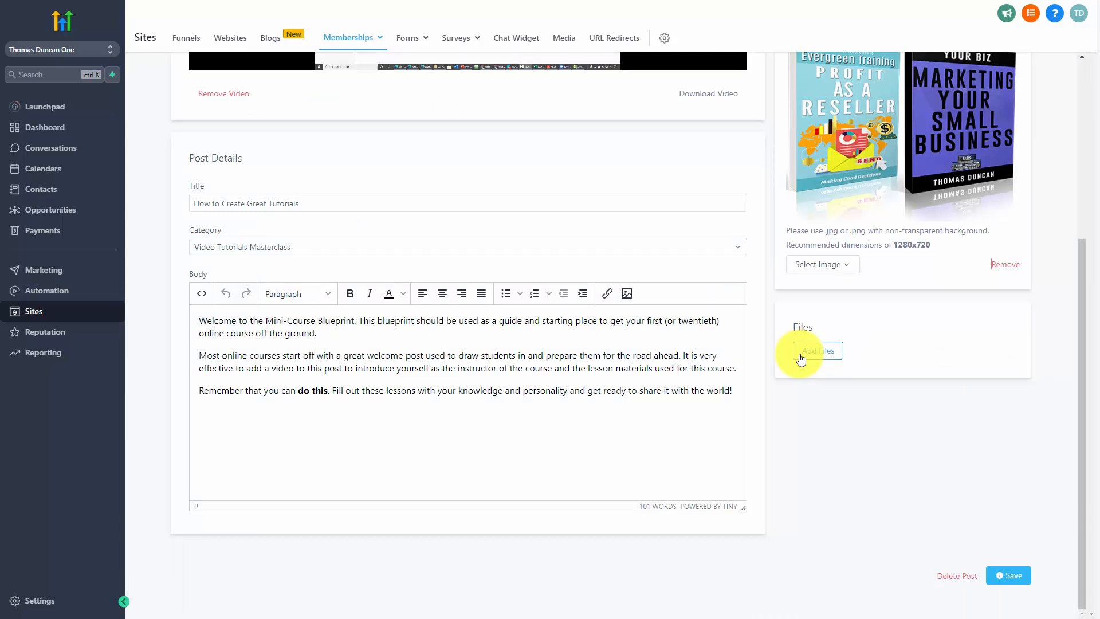
scroll(800, 359, up, 5)
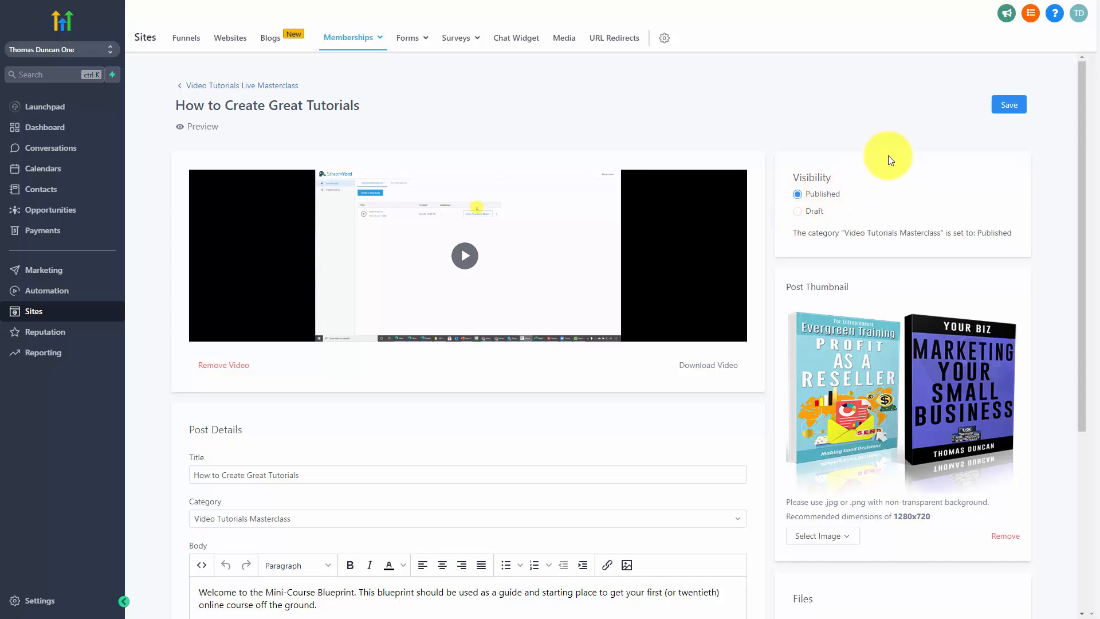
click(1009, 110)
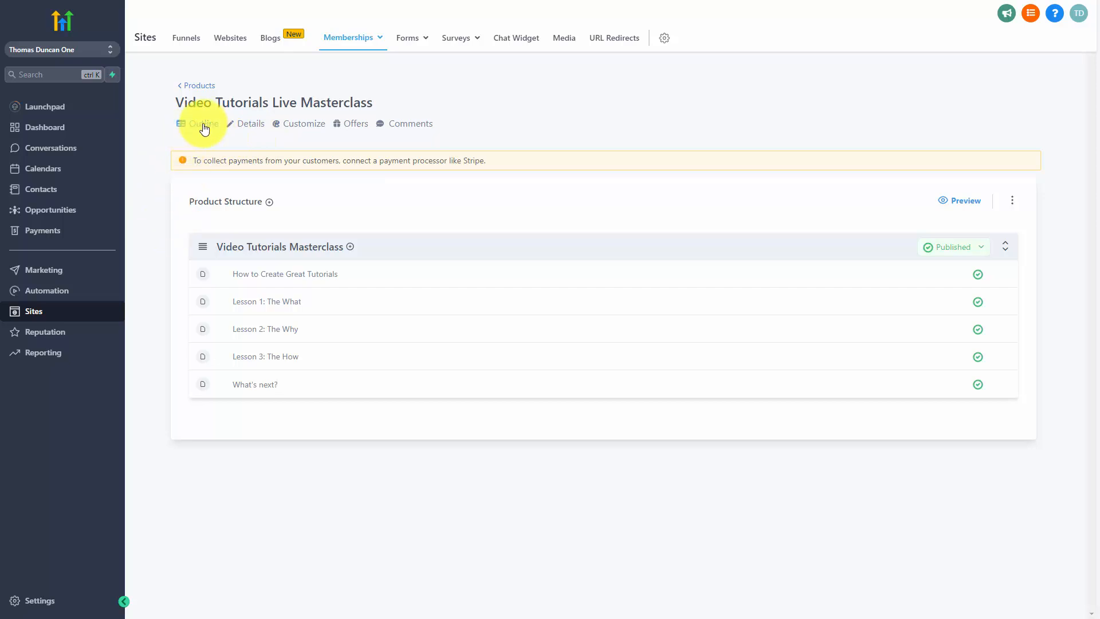
- Enter "How to Create Great Tutorials" as the description in the product's details
click(251, 126)
click(377, 195)
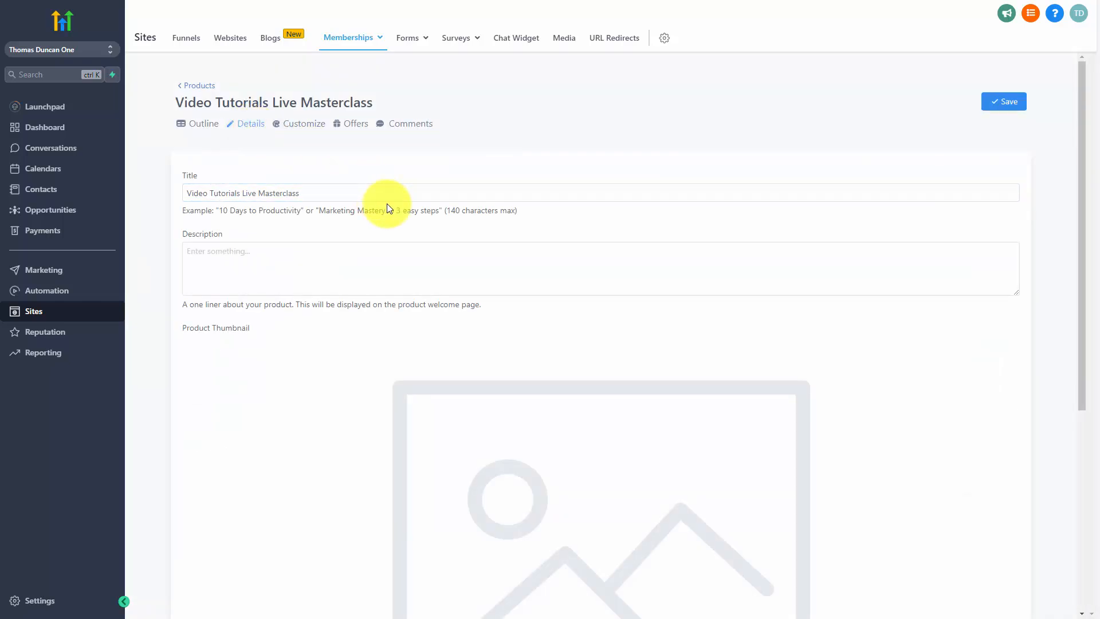
click(296, 265)
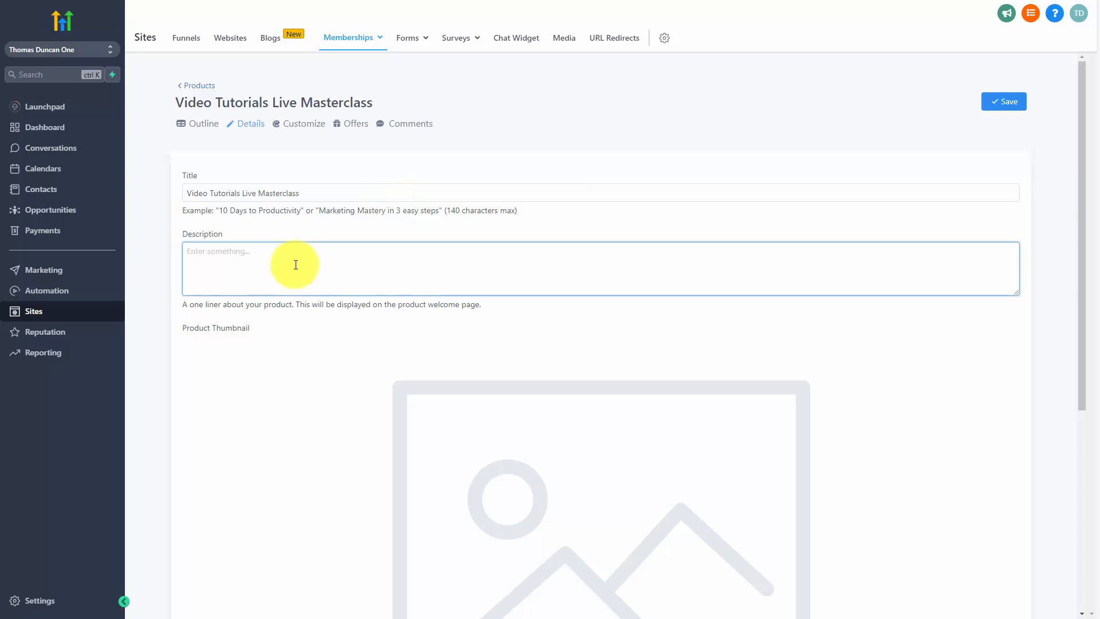
text(How to Create Great Tutorials)
- Upload the "Buy & Sell Using Bitcoin" image as the product thumbnail
scroll(637, 259, down, 5)
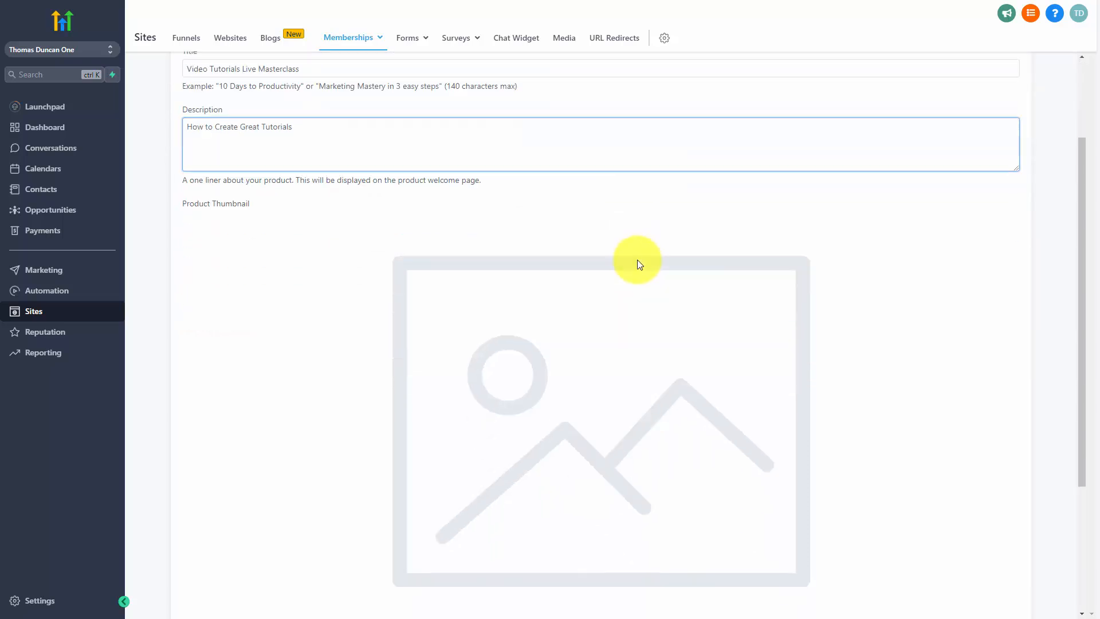
scroll(630, 280, up, 3)
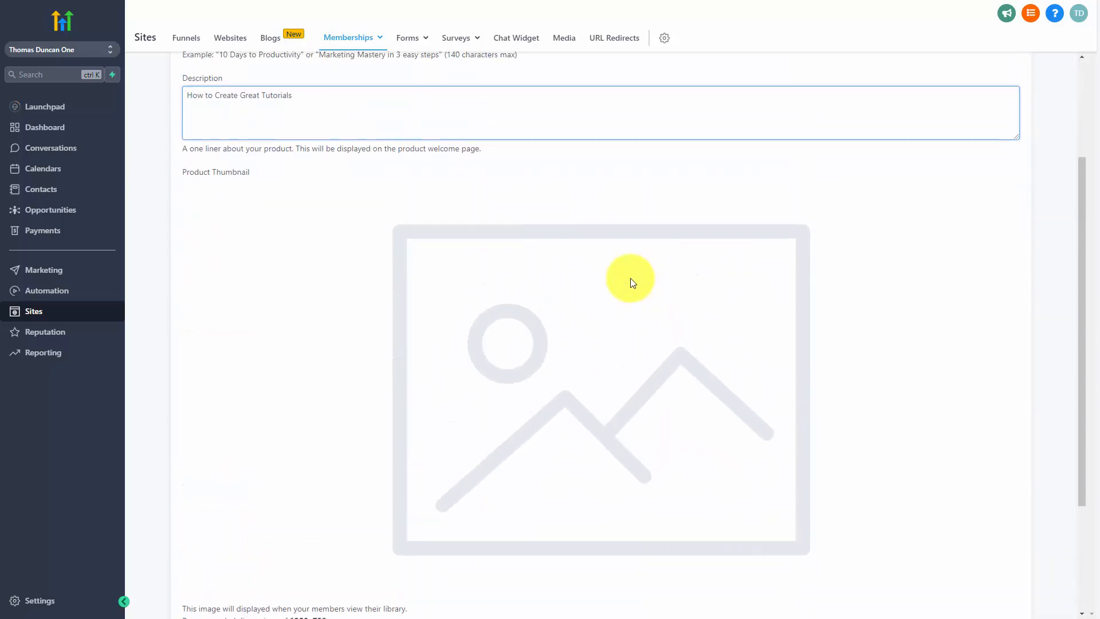
scroll(630, 280, down, 3)
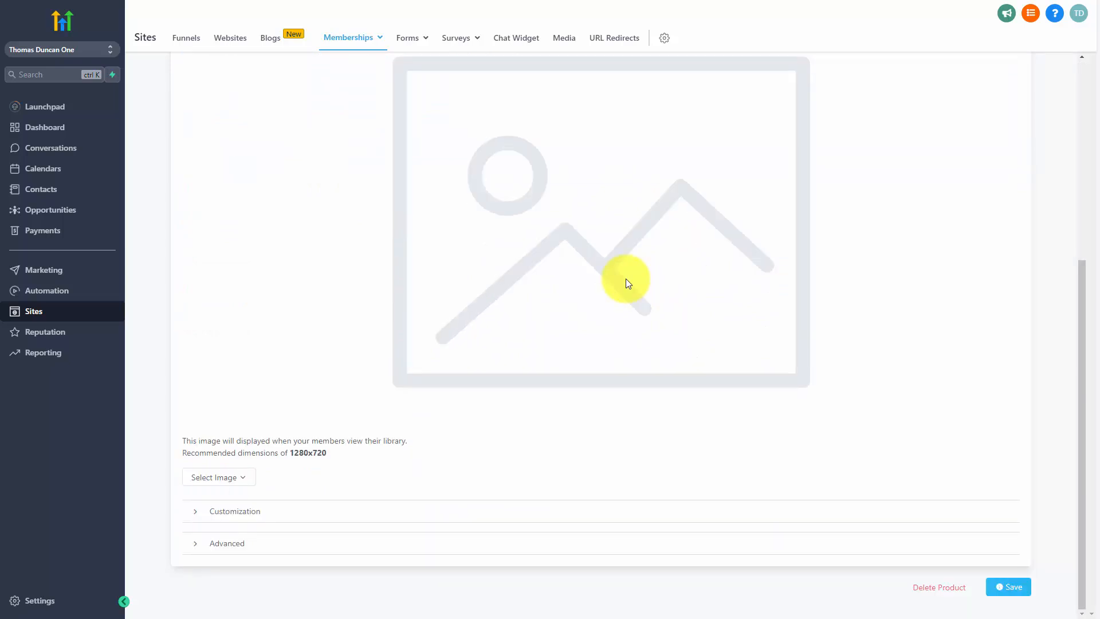
click(218, 476)
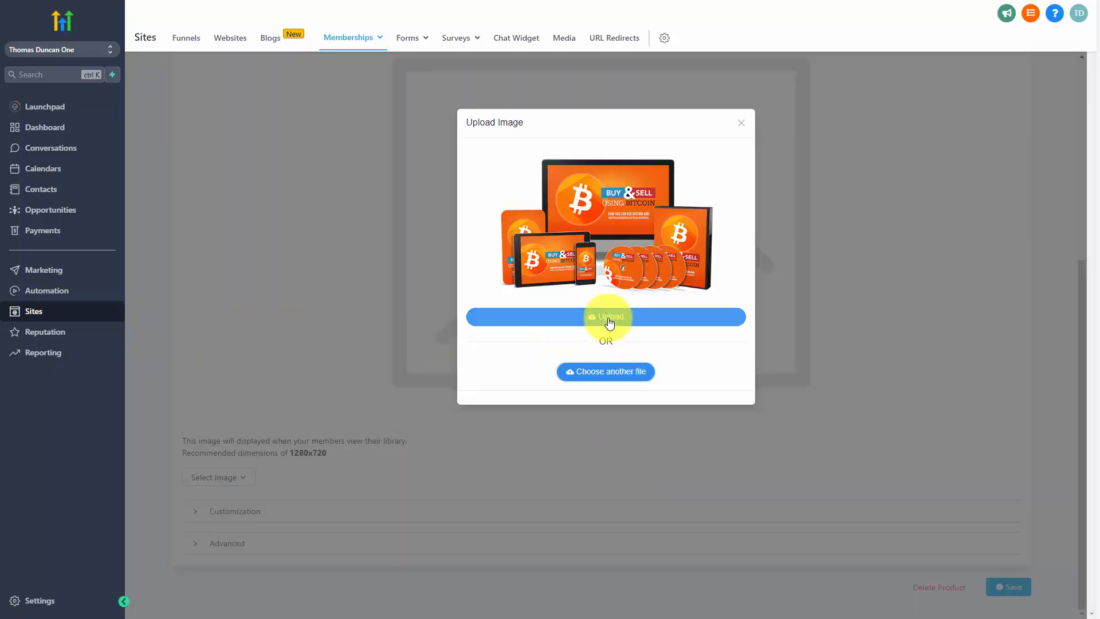
click(607, 316)
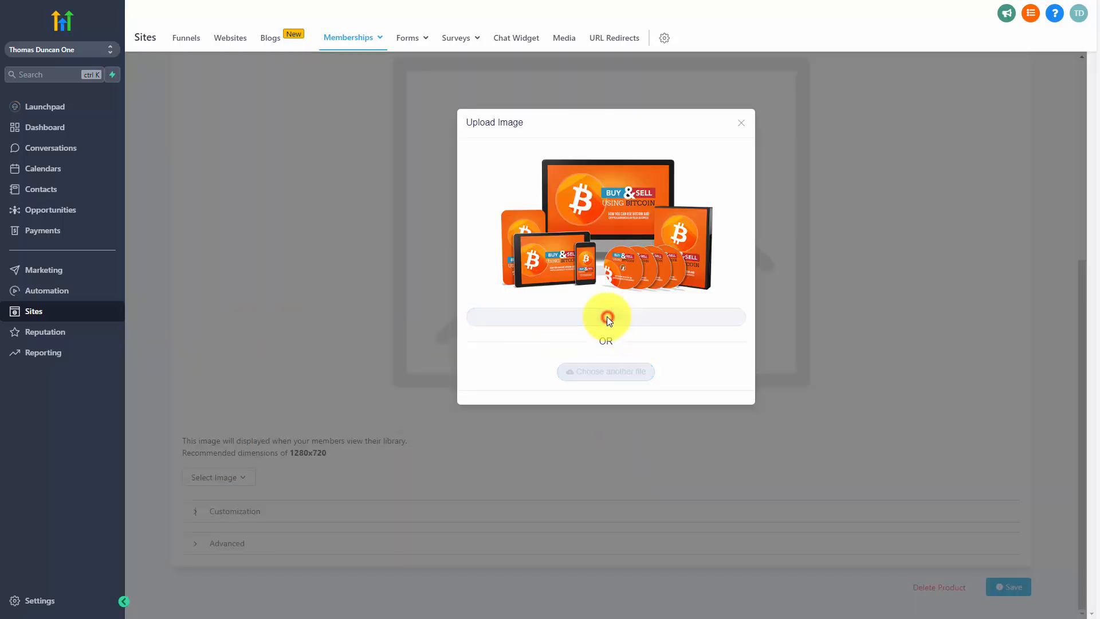
- In the product's customization settings, add the instructor's headshot, full name, the title "Instructor" and a short bio
click(307, 510)
scroll(238, 432, down, 5)
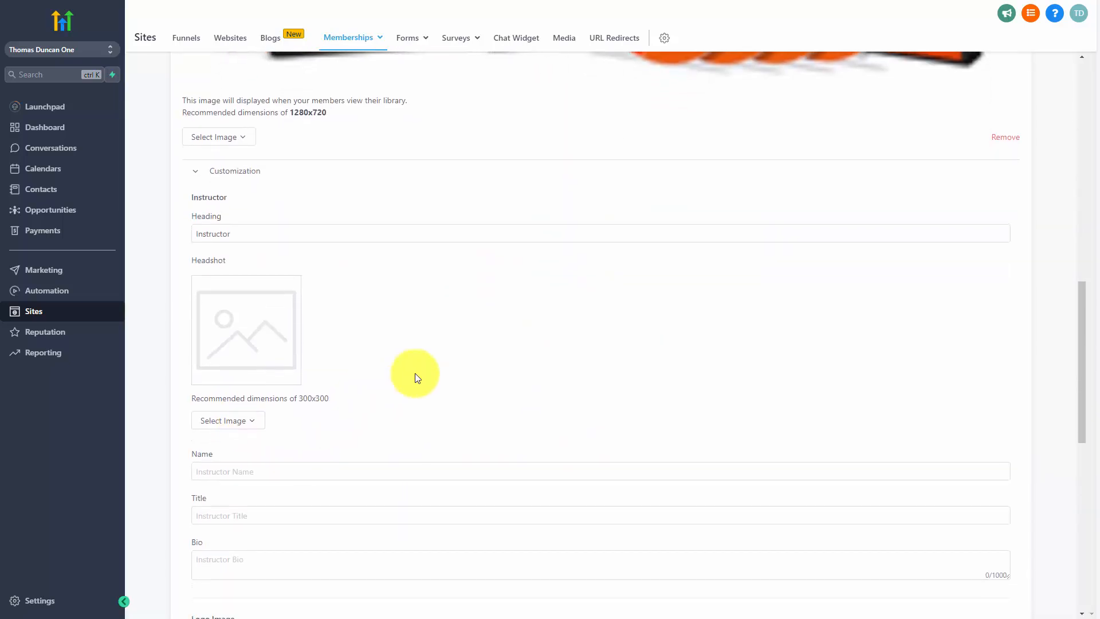
click(265, 235)
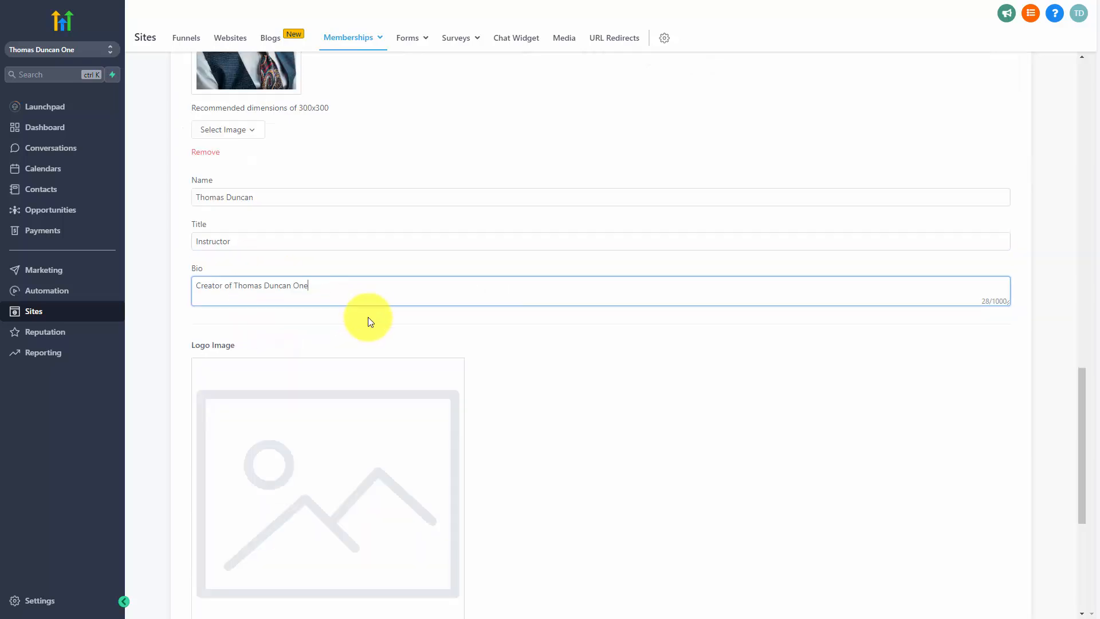
- Upload a QR code image as both the product's logo and its favicon
scroll(367, 318, down, 5)
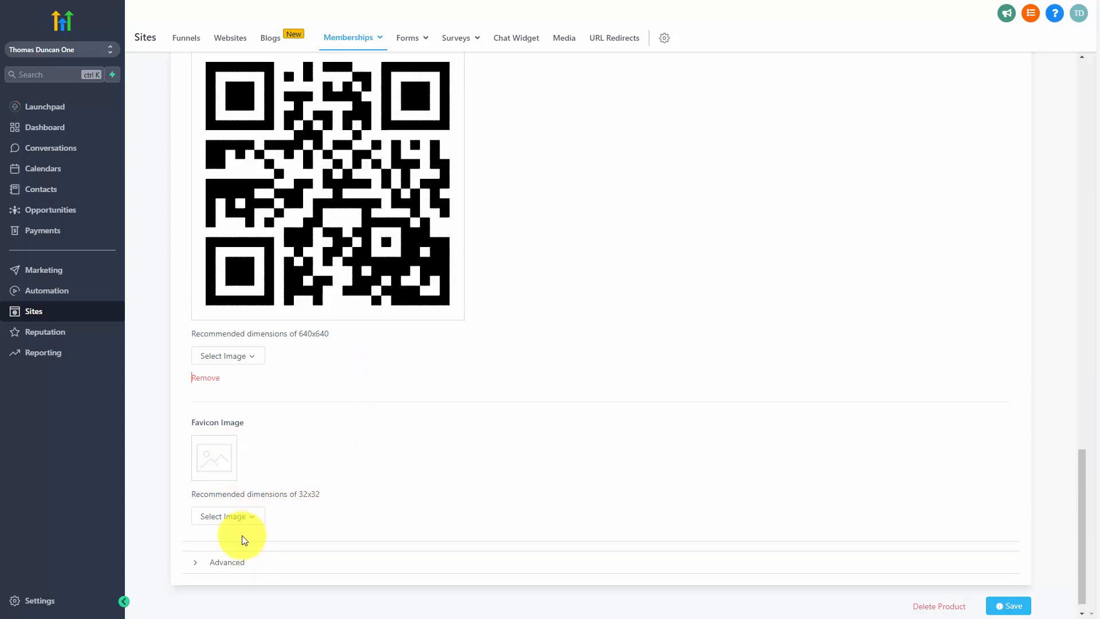
click(240, 519)
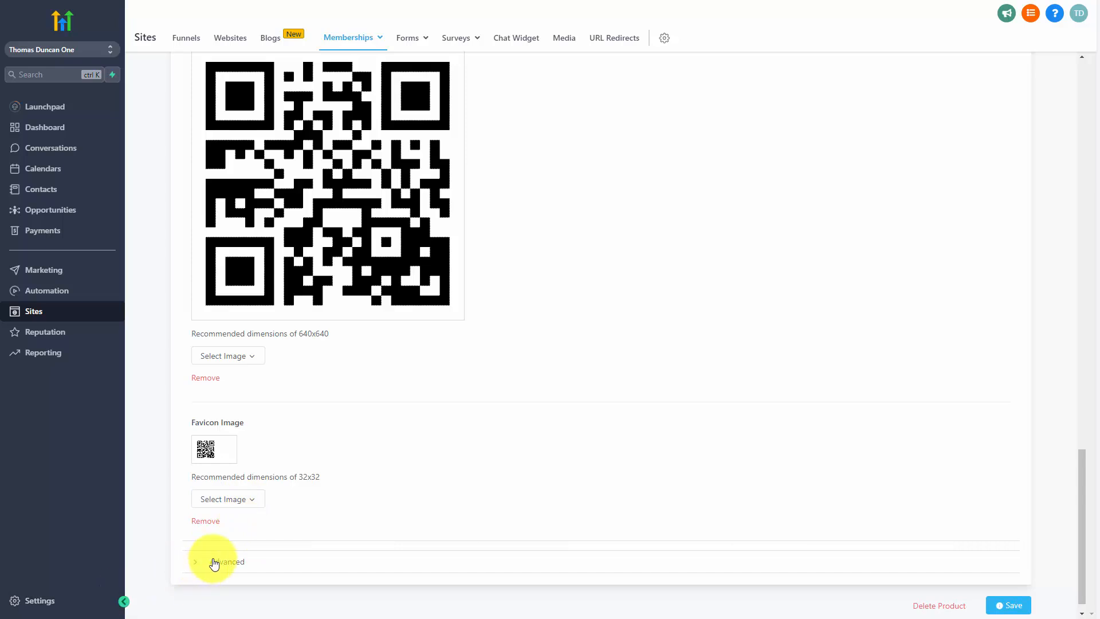
- Review the product's advanced custom JS, custom CSS and tracking code fields, and save the product details
click(216, 561)
scroll(305, 506, down, 9)
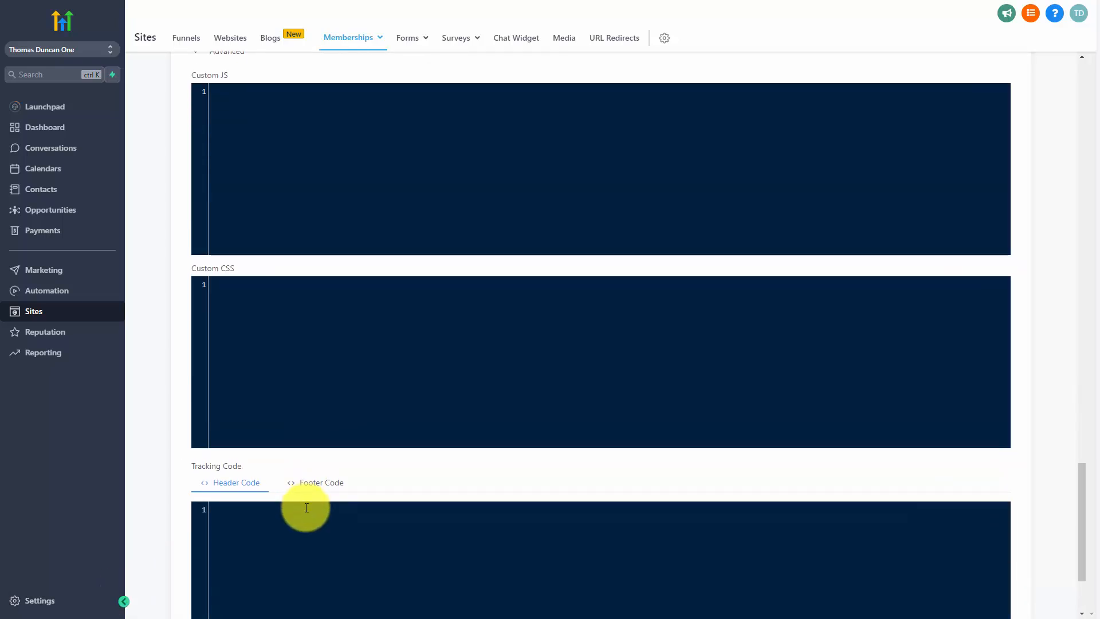
scroll(305, 509, down, 2)
scroll(308, 513, up, 5)
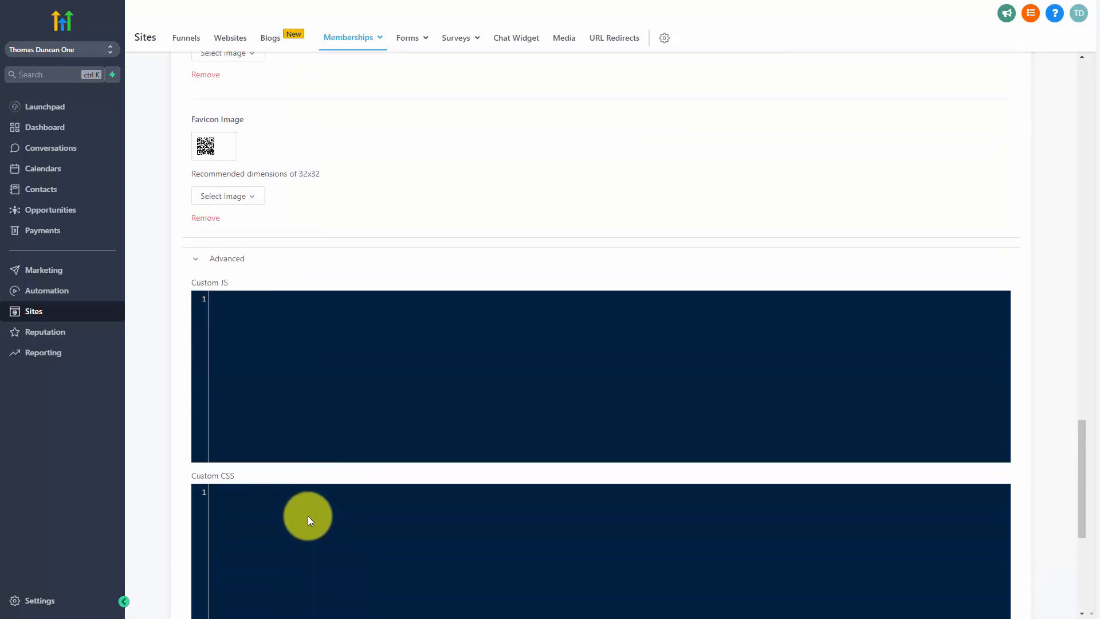
scroll(308, 516, down, 5)
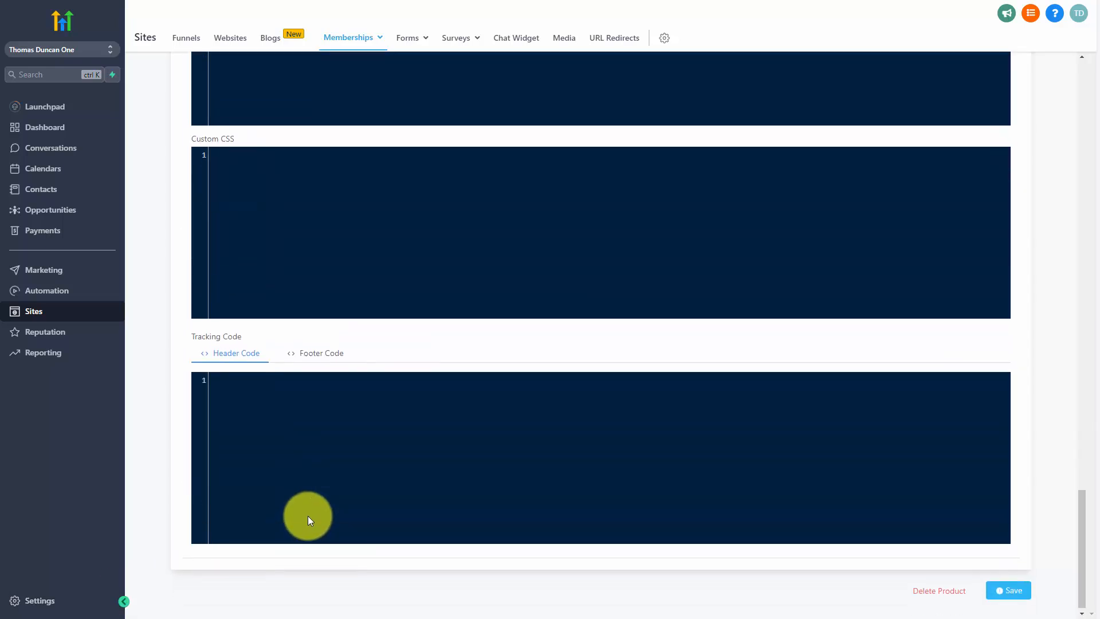
click(1003, 588)
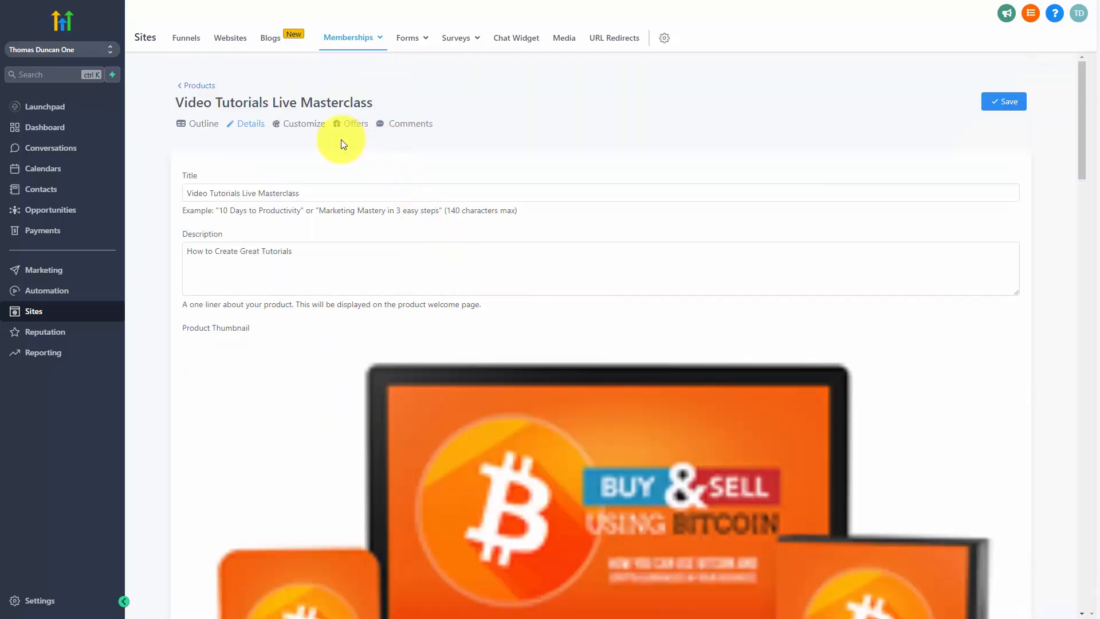
- Open the Classic theme for customizing the product, show its theme settings and save the theme
click(299, 126)
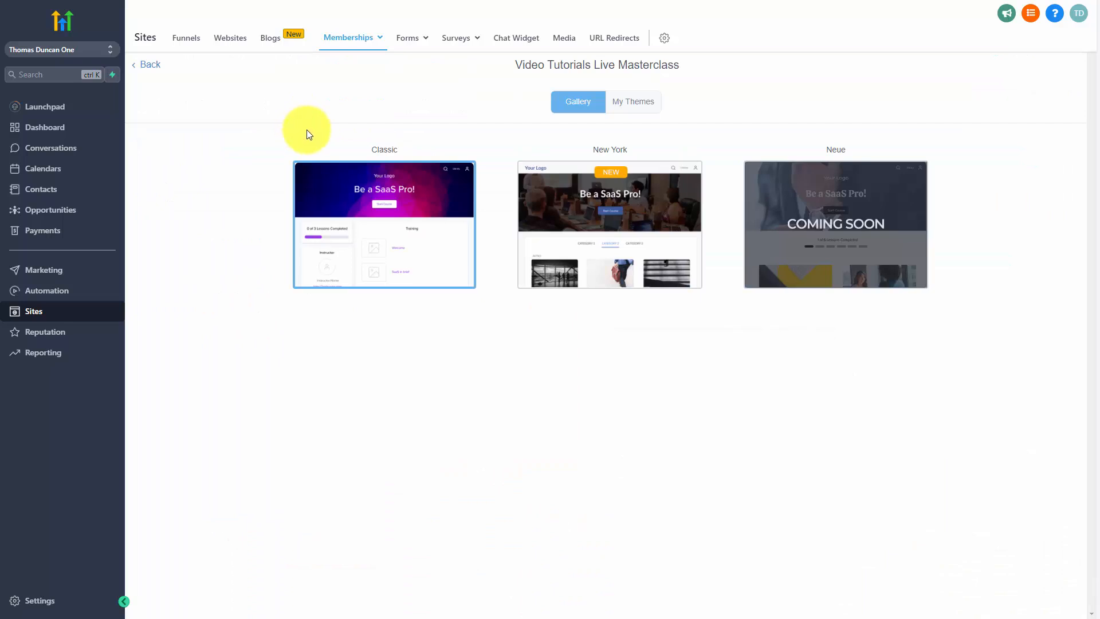
mouse_move(413, 239)
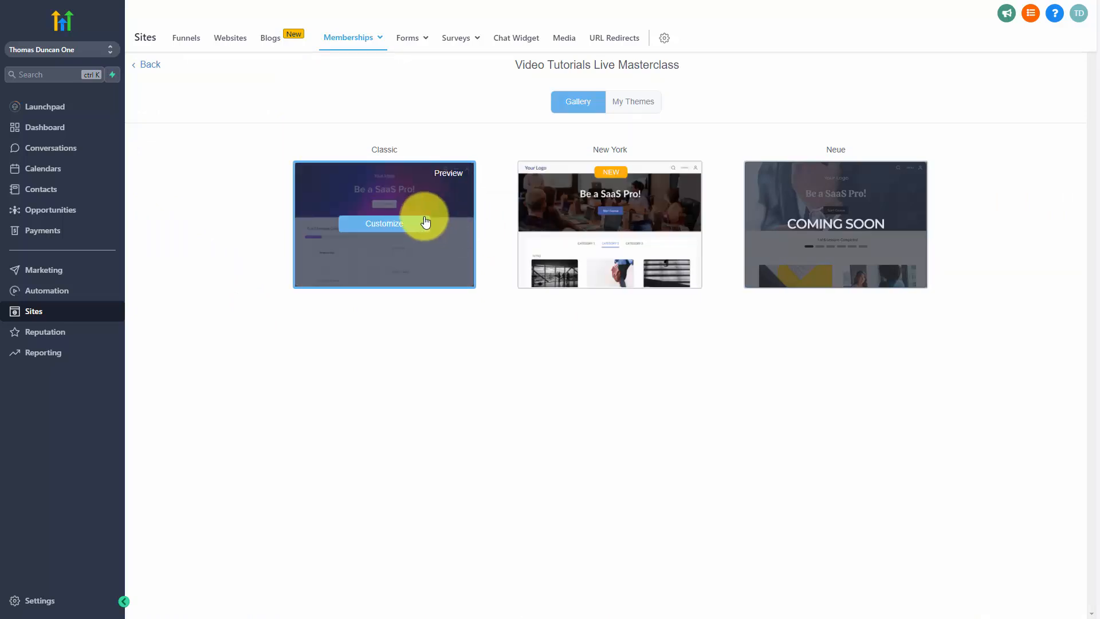
click(393, 225)
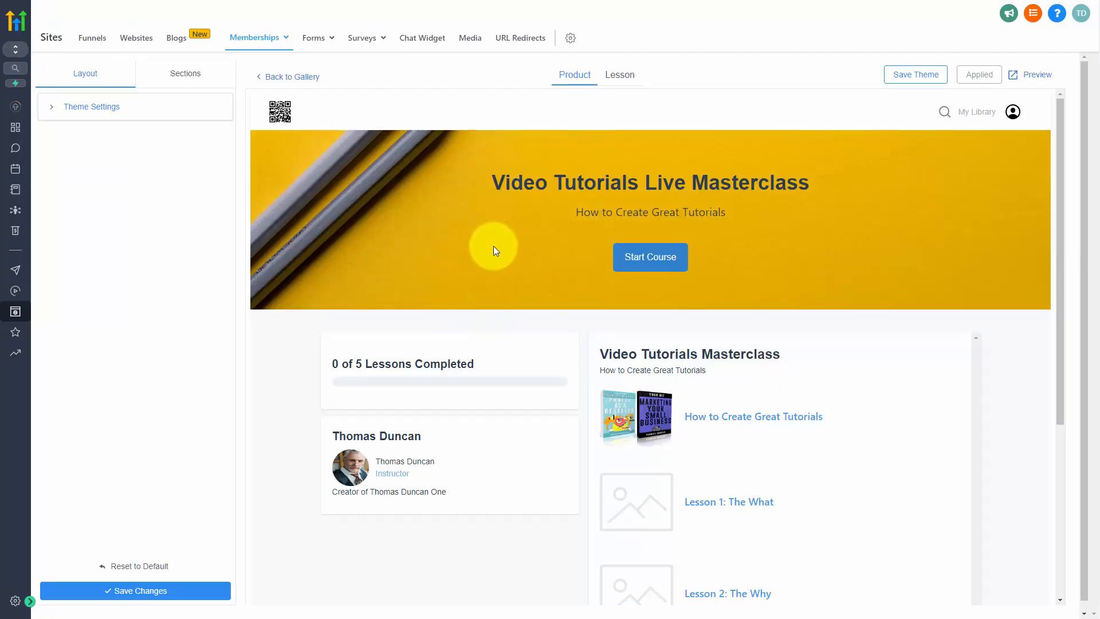
click(110, 108)
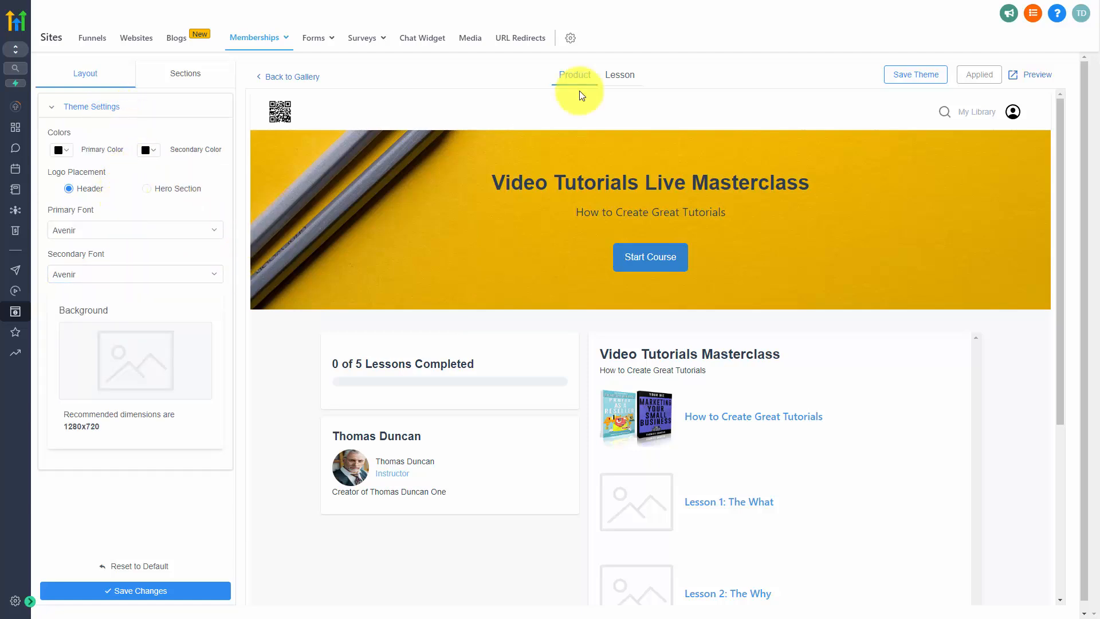
click(903, 77)
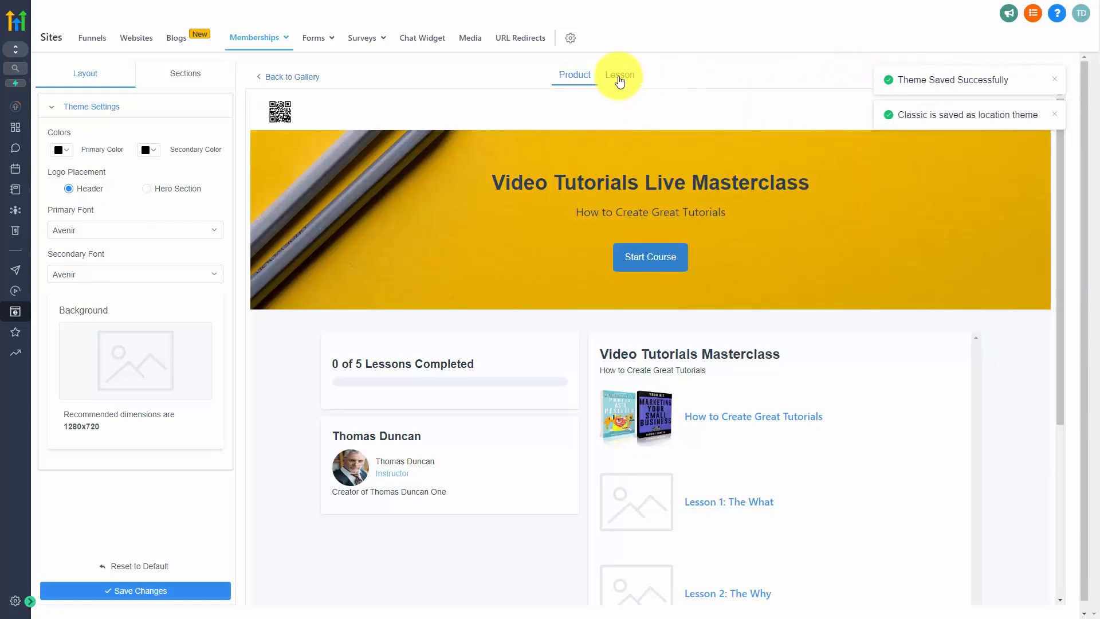
- Check the theme's lesson page layout and primary color options, and return to the product outline
click(619, 76)
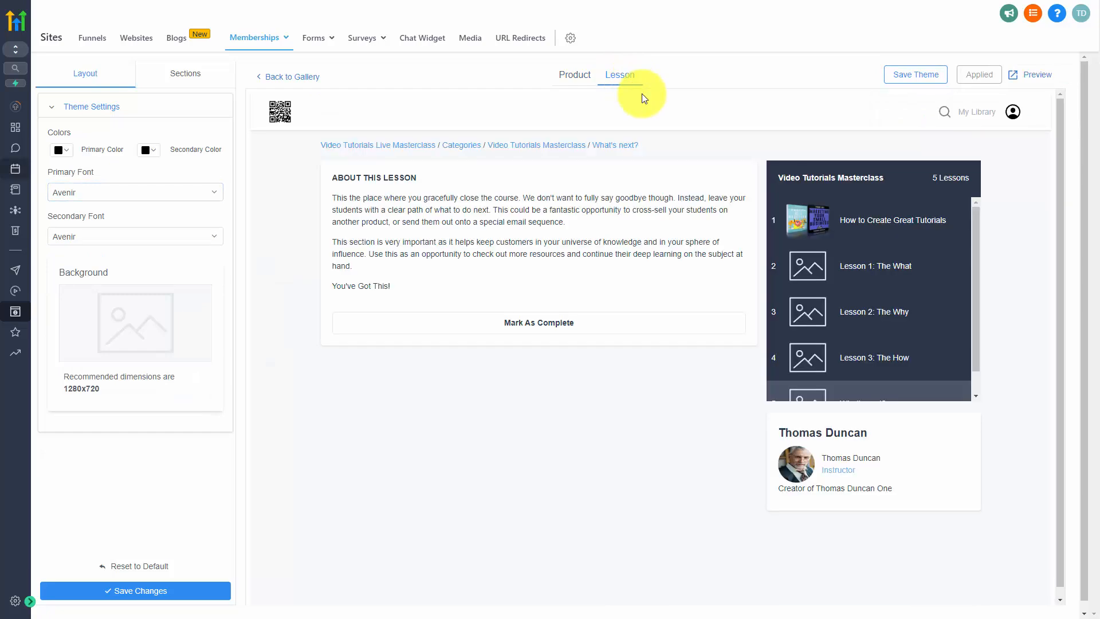
click(67, 149)
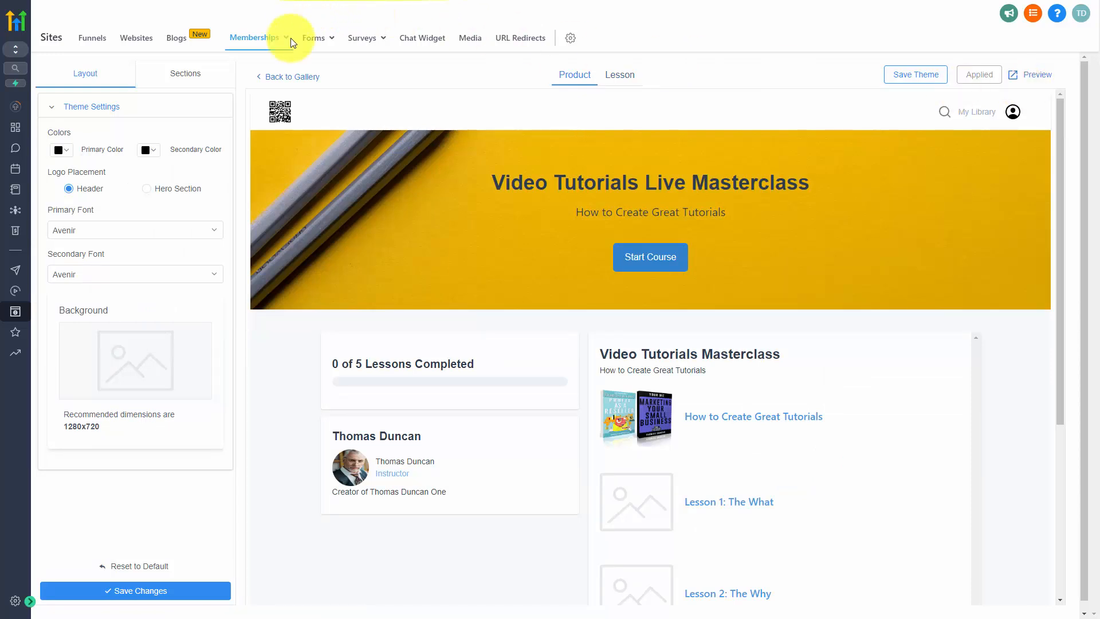
click(299, 78)
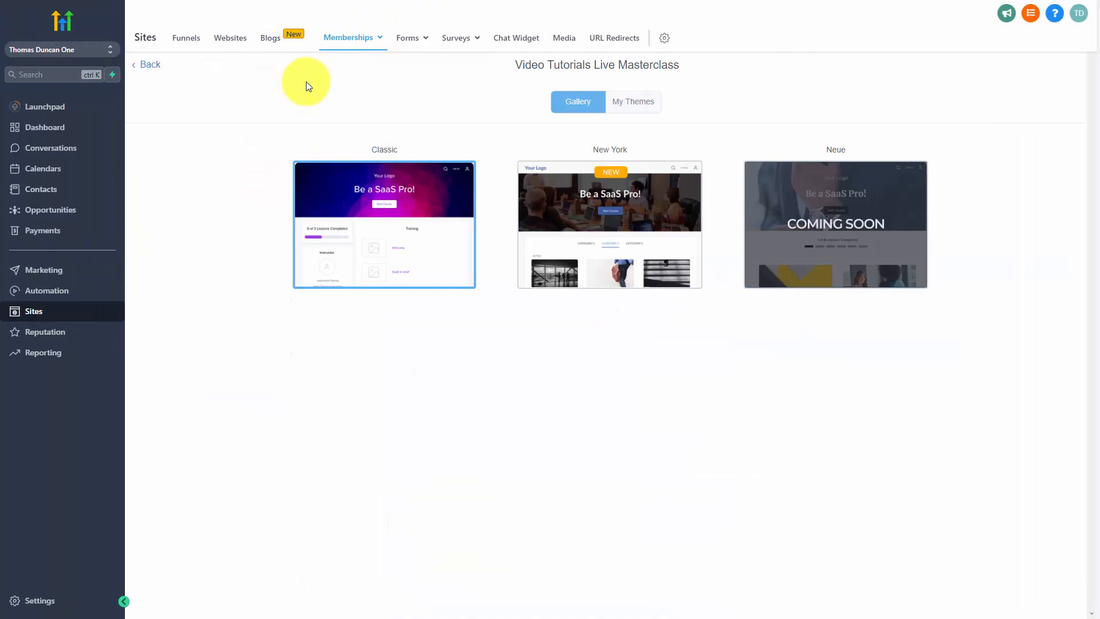
click(148, 66)
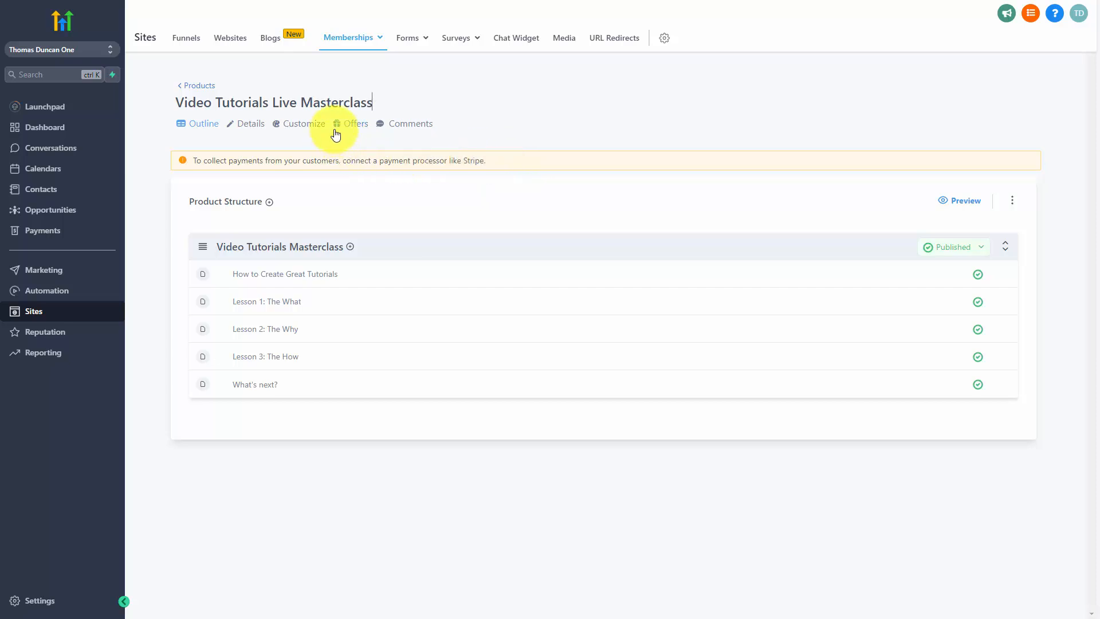
- Create a membership offer titled "Video Tutorials Masterclass" for the Video Tutorials Live Masterclass product
click(353, 126)
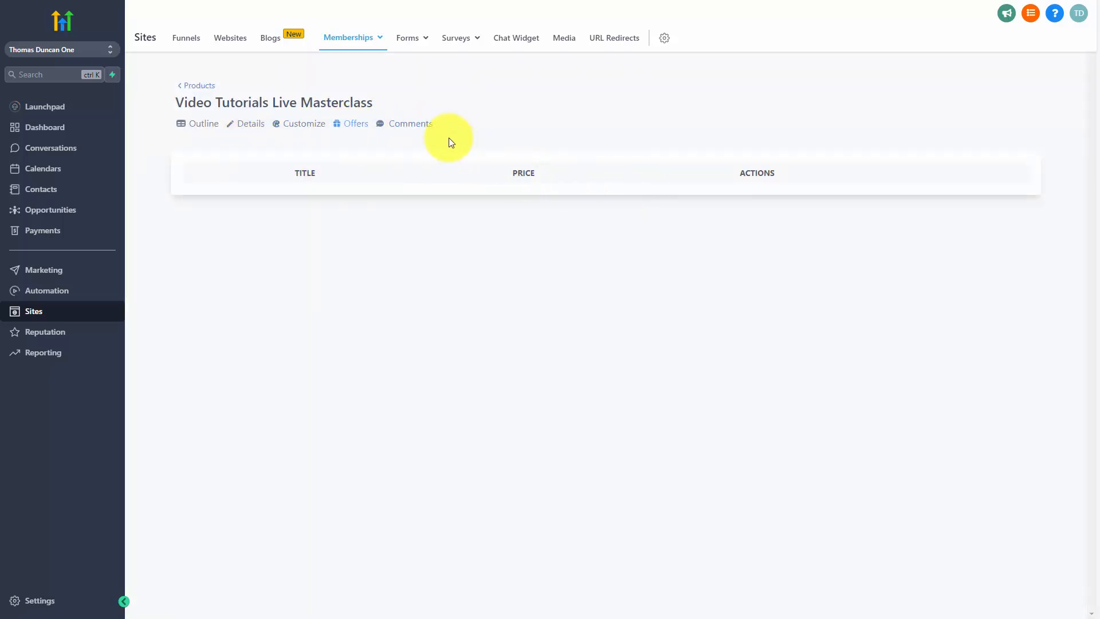
mouse_move(380, 42)
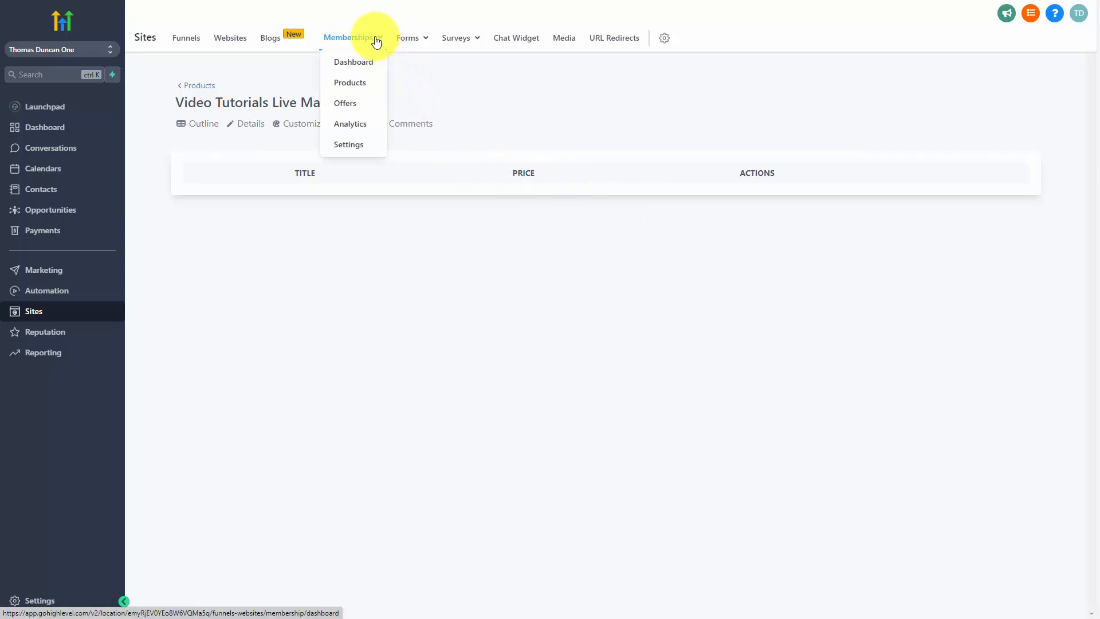
click(345, 104)
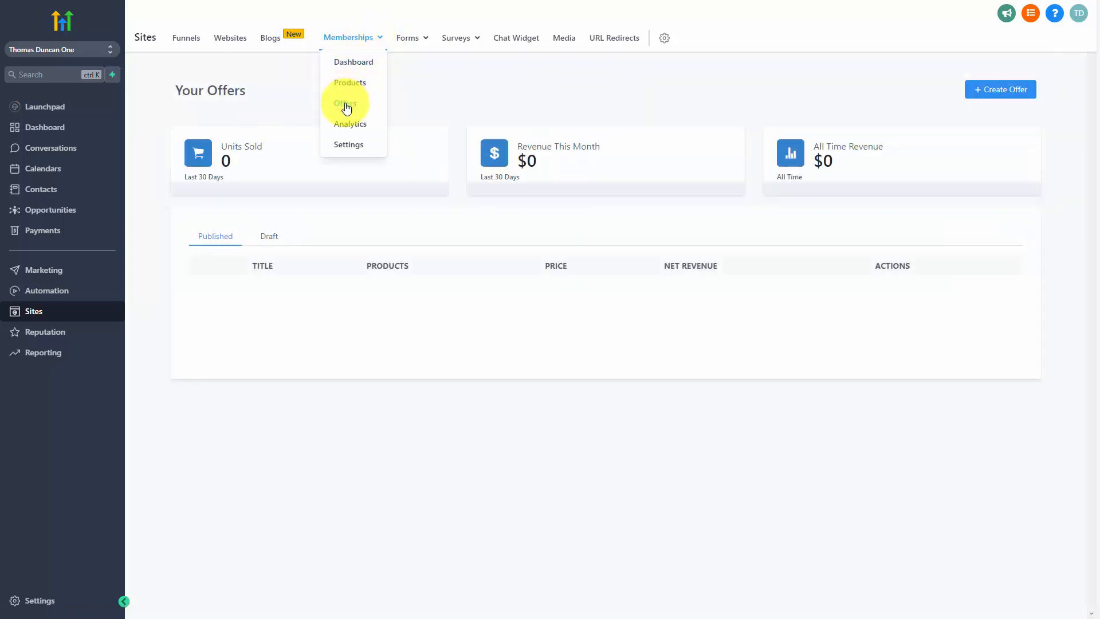
click(978, 90)
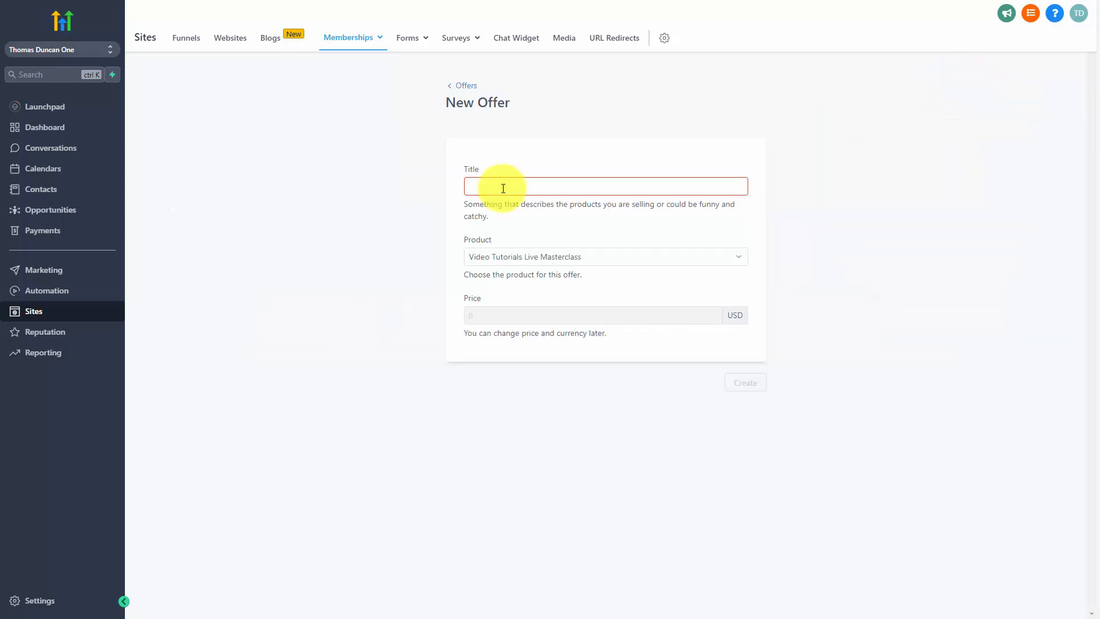
click(649, 186)
text(Video Tutorials Masterclass)
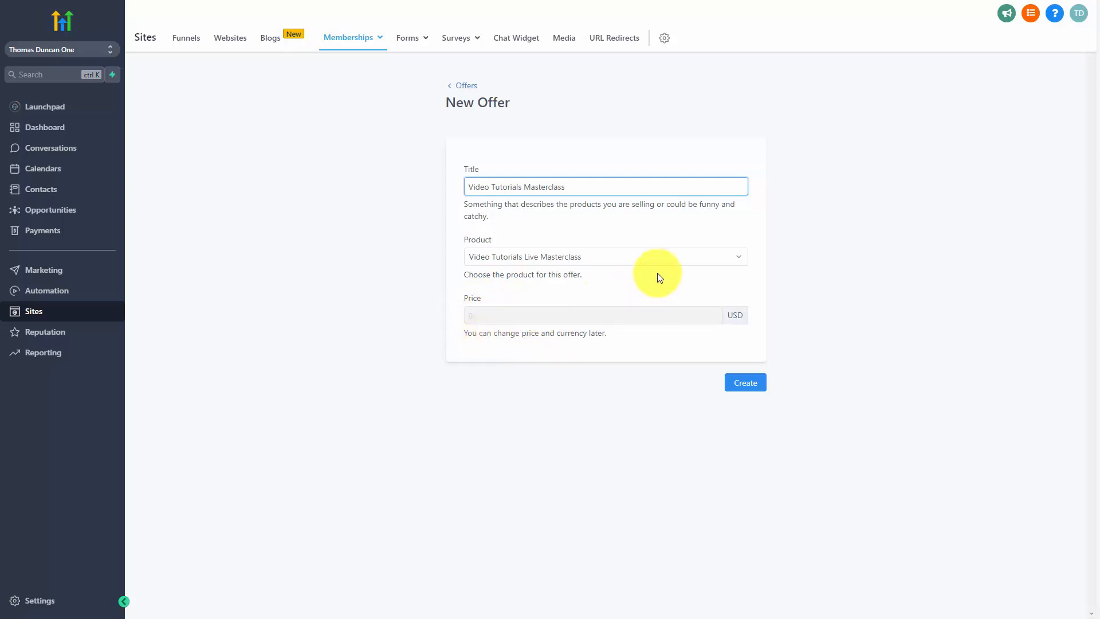
click(630, 261)
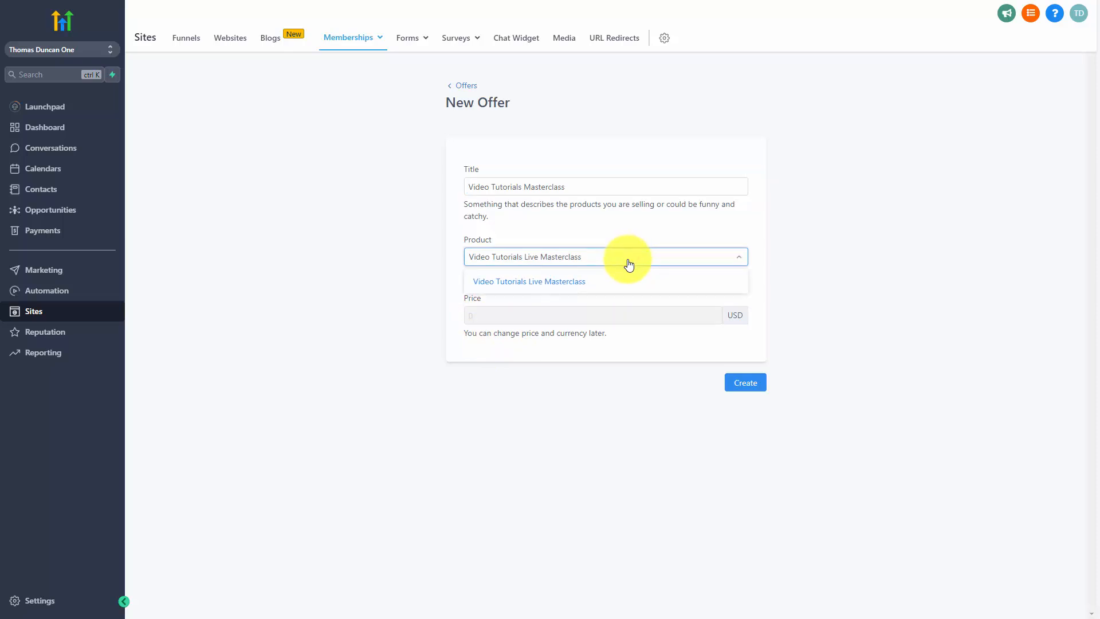
click(624, 263)
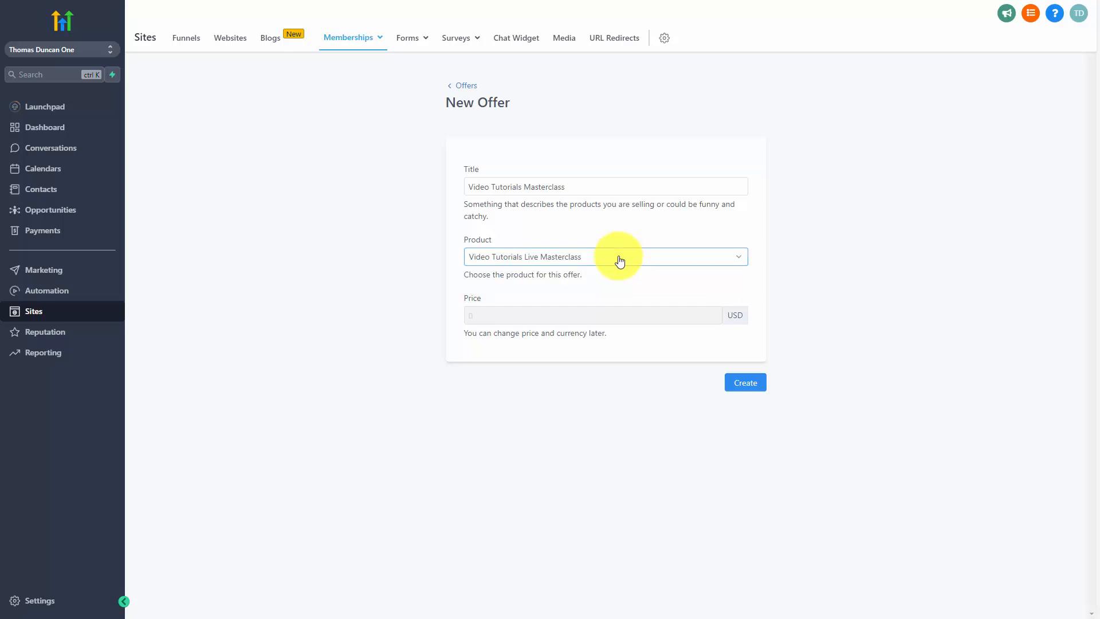
click(579, 256)
click(578, 252)
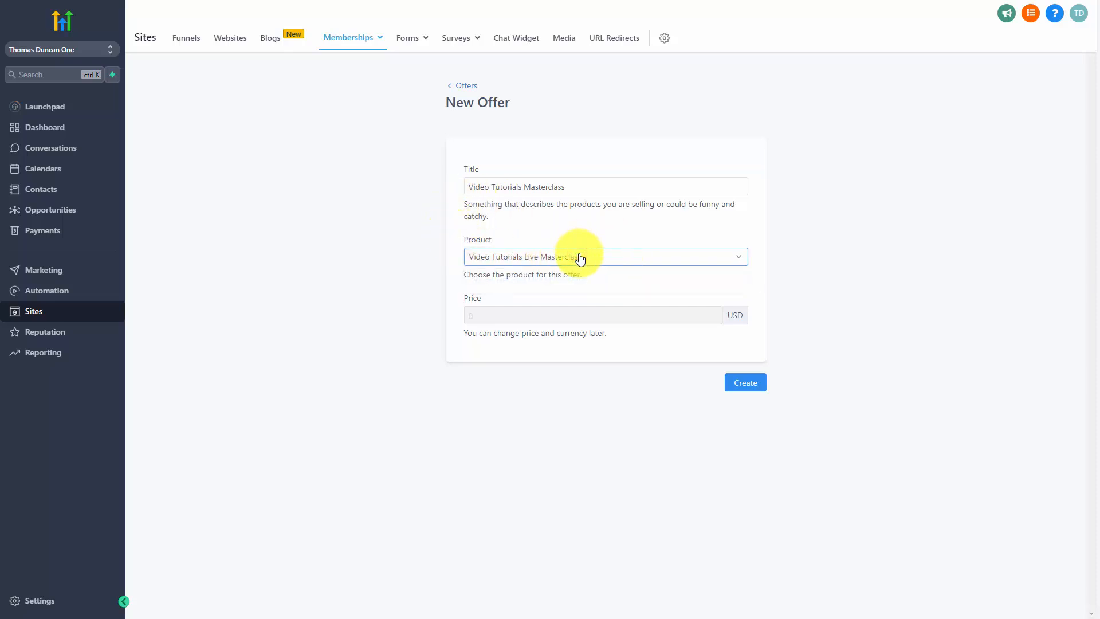
click(738, 385)
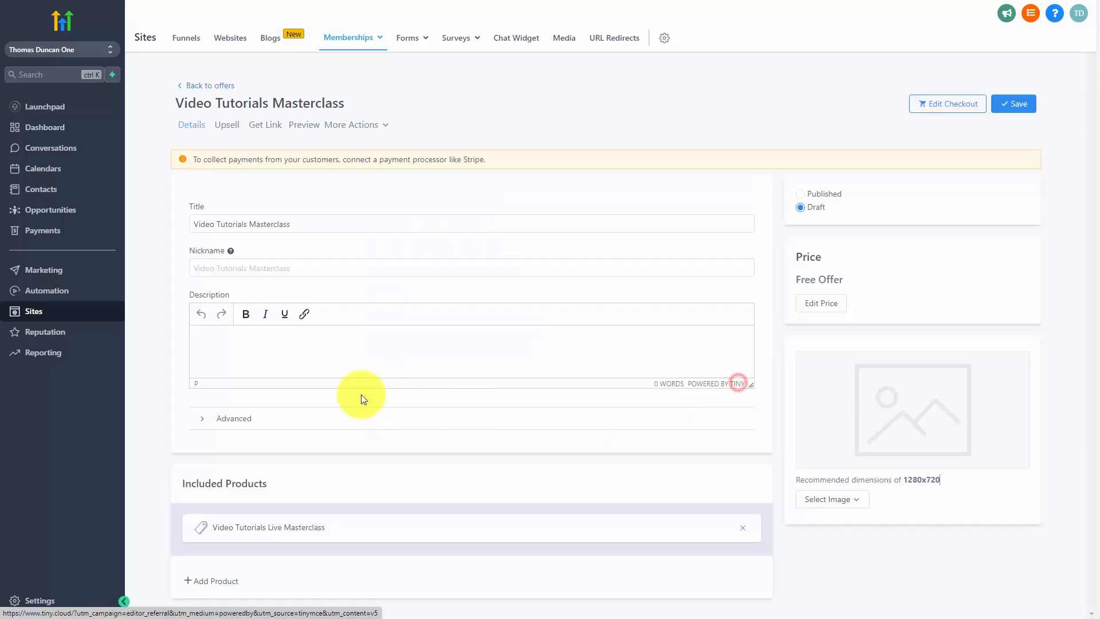
- Enter "Live Masterclass" as both the nickname and the description of the offer
mouse_move(231, 252)
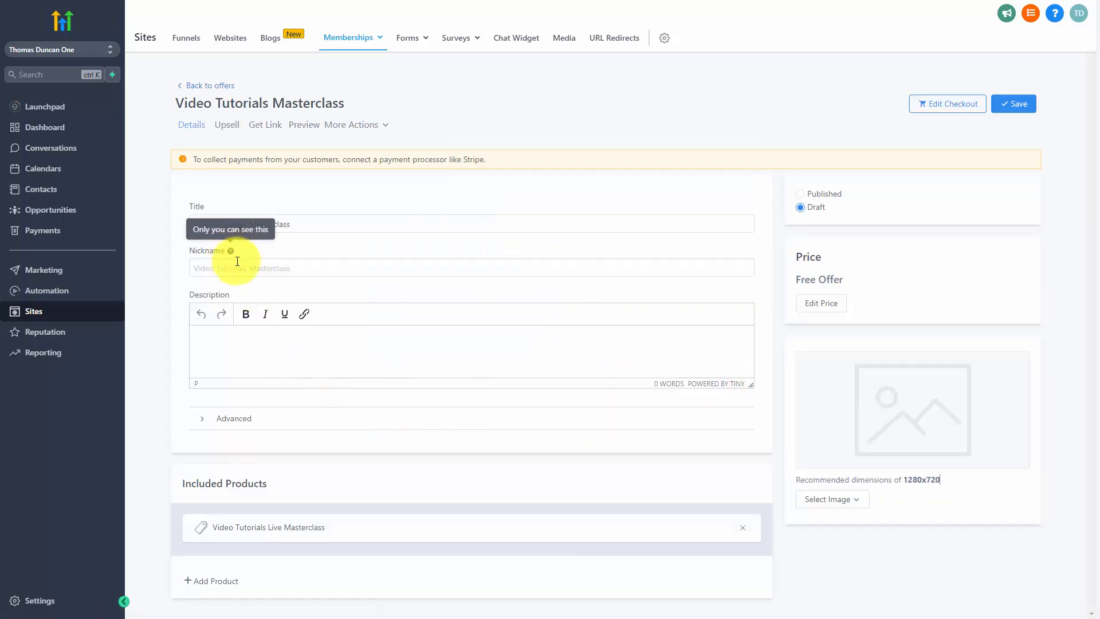
click(257, 267)
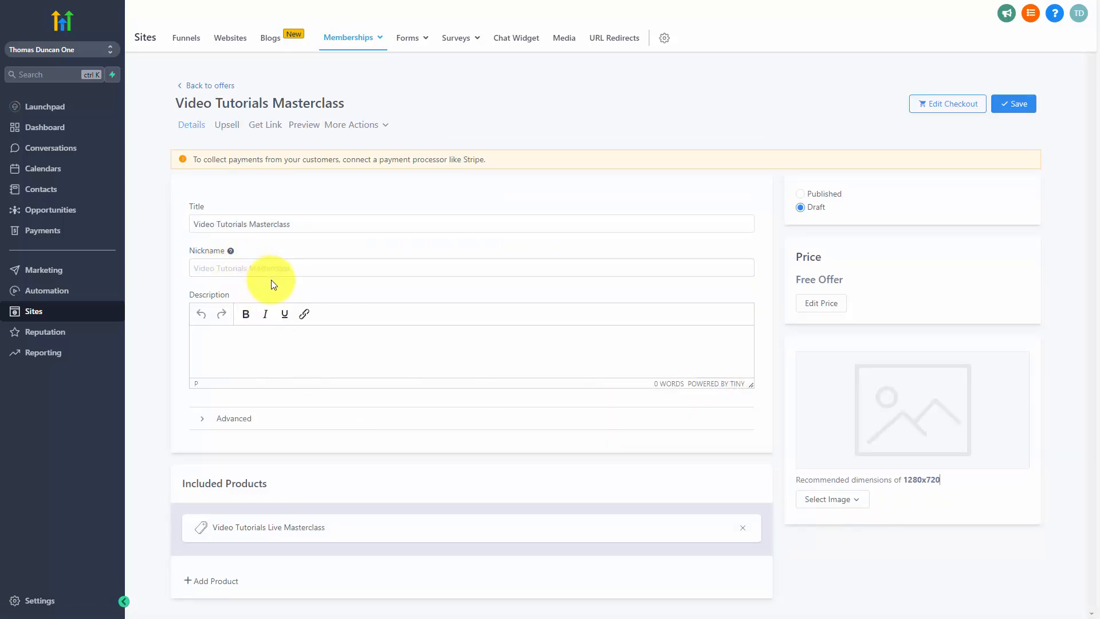
text(Live Masterclass)
click(298, 351)
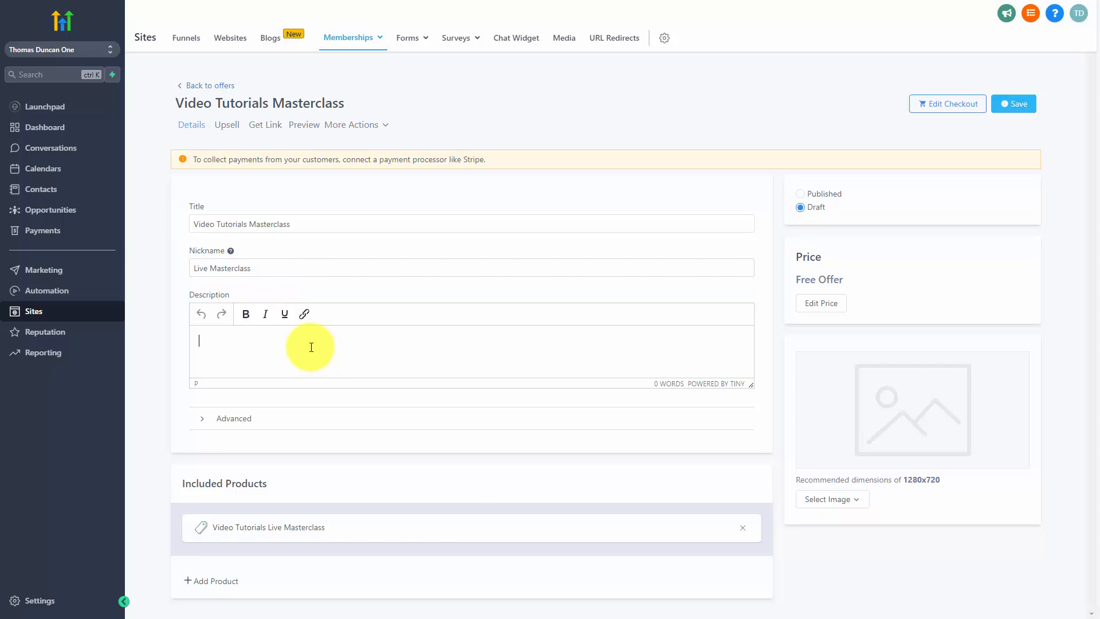
text(Live Masterclass)
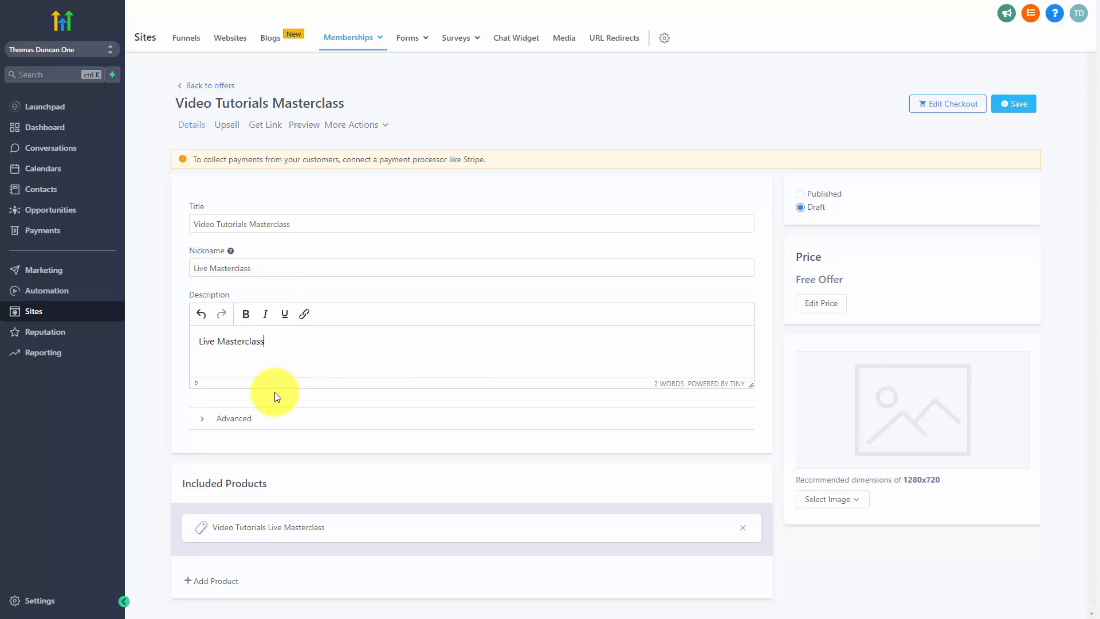
- Examine the offer's advanced custom JS, custom CSS and tracking code fields, and collapse the section again
click(201, 418)
scroll(293, 423, down, 10)
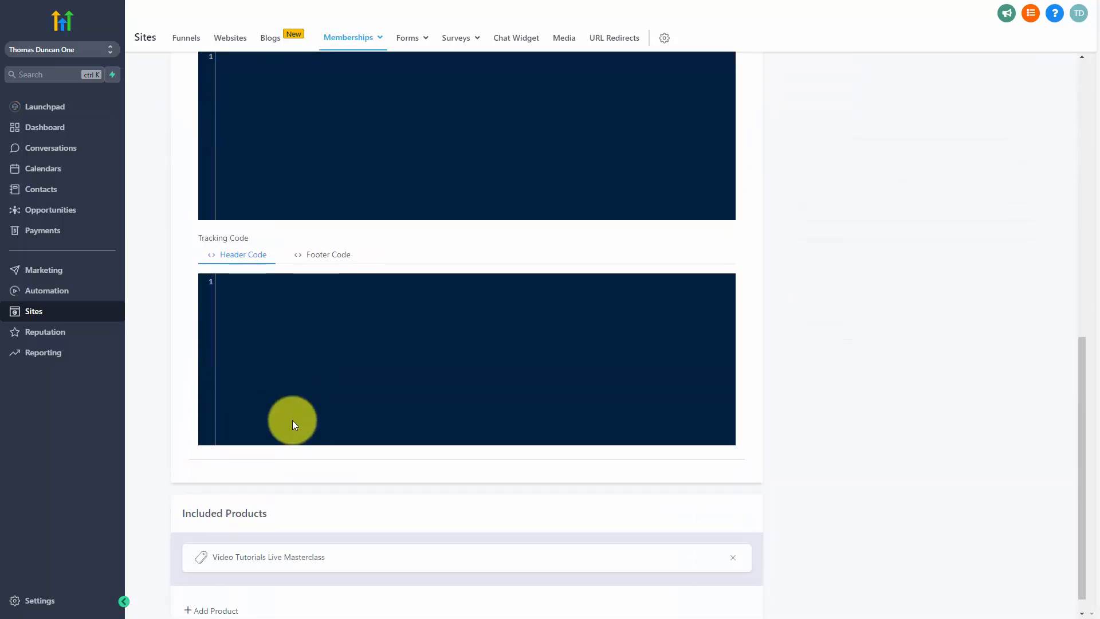
scroll(292, 424, up, 10)
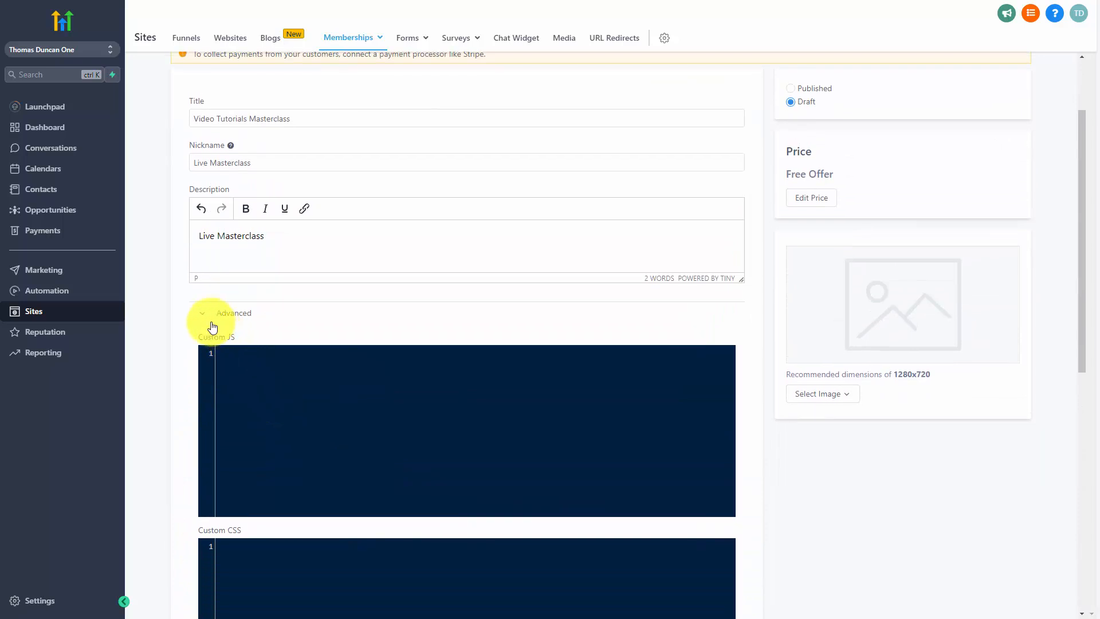
click(202, 316)
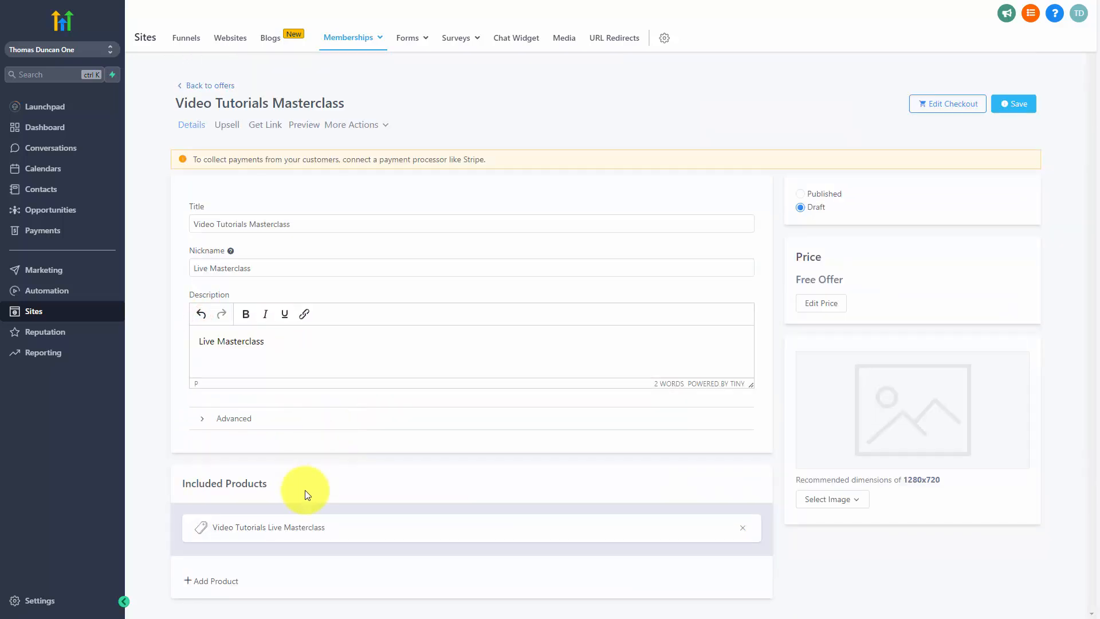
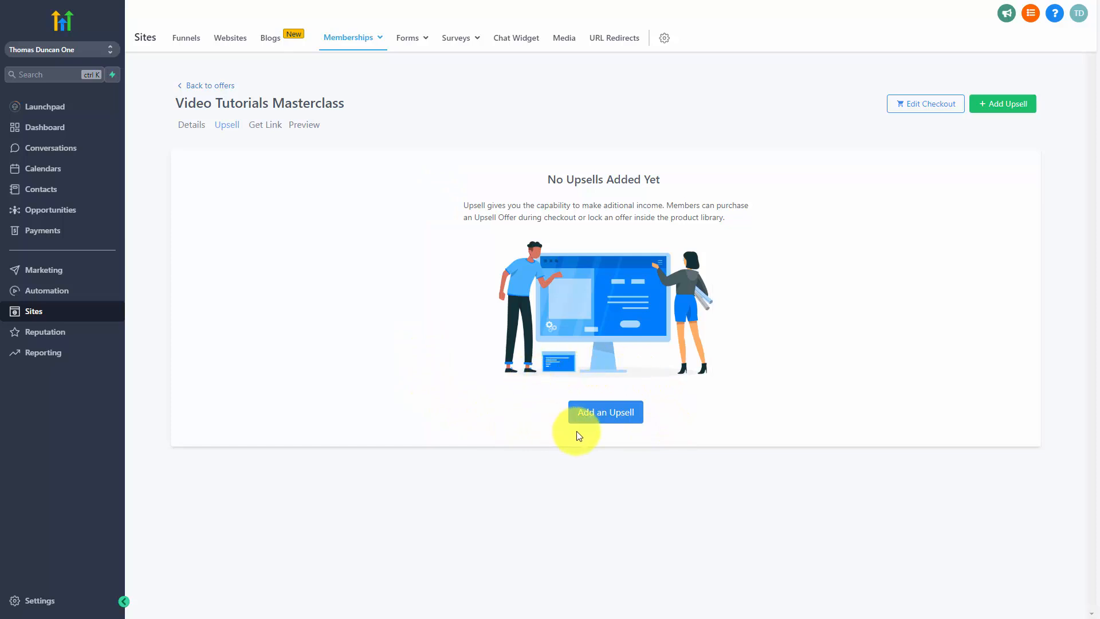
- Open the offer's checkout customization and examine its offer details, including the banner, video, poster and logo settings
click(305, 125)
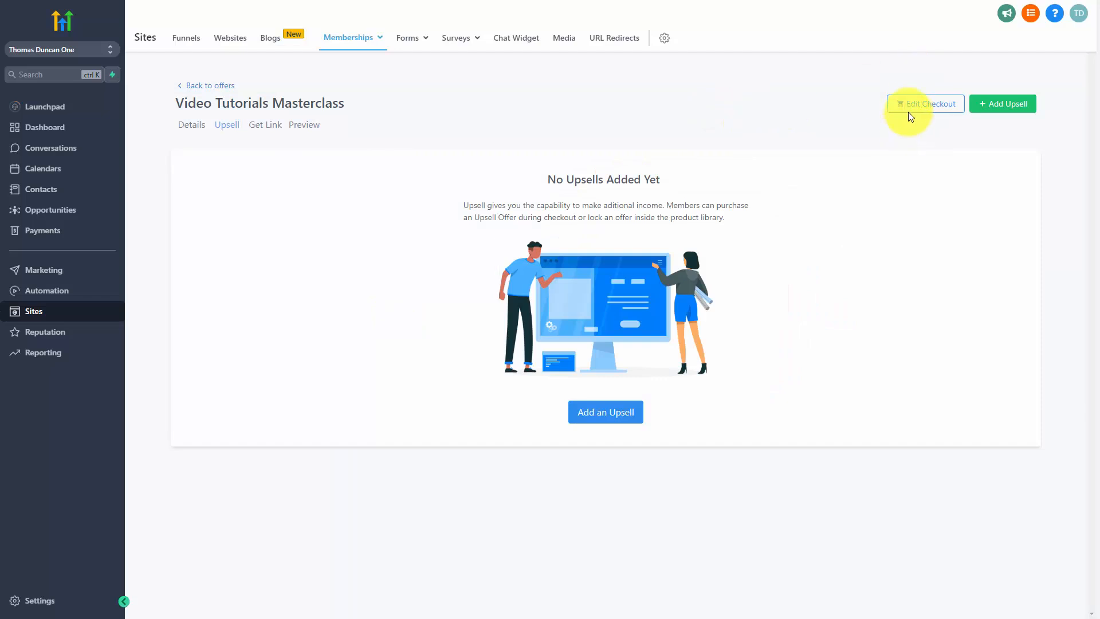
click(909, 113)
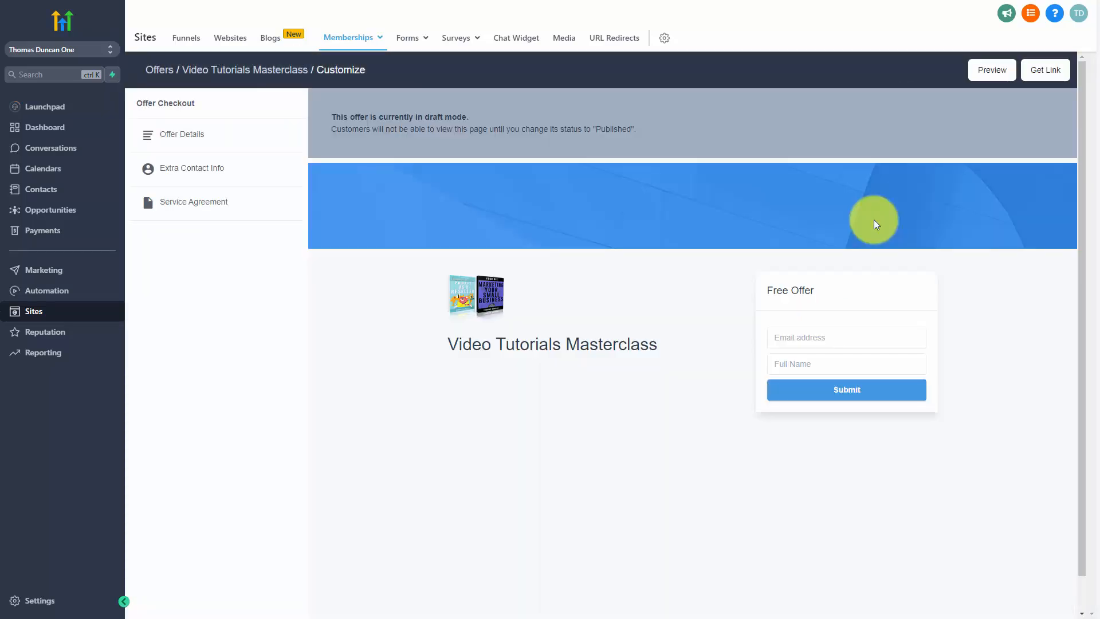
click(195, 137)
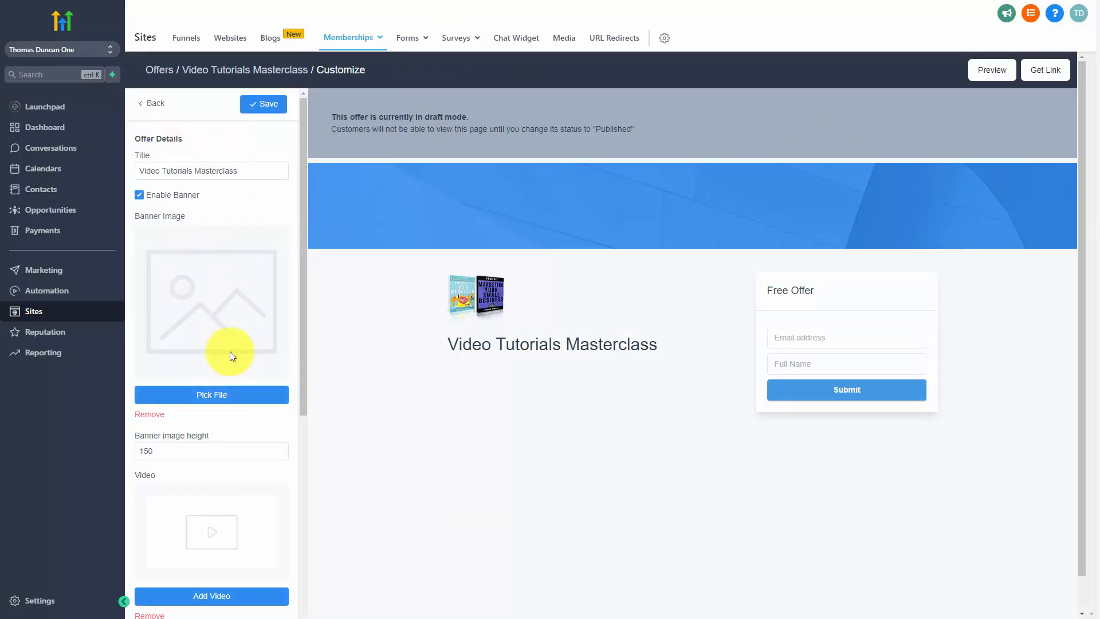
scroll(230, 355, down, 3)
scroll(231, 355, down, 3)
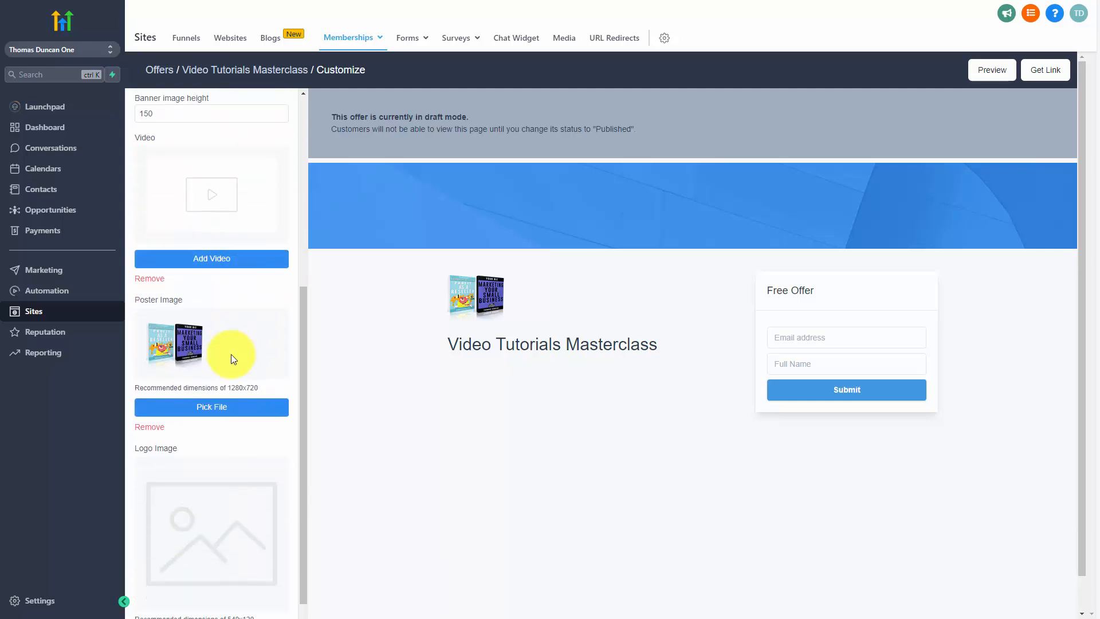
scroll(231, 358, down, 3)
scroll(235, 367, up, 8)
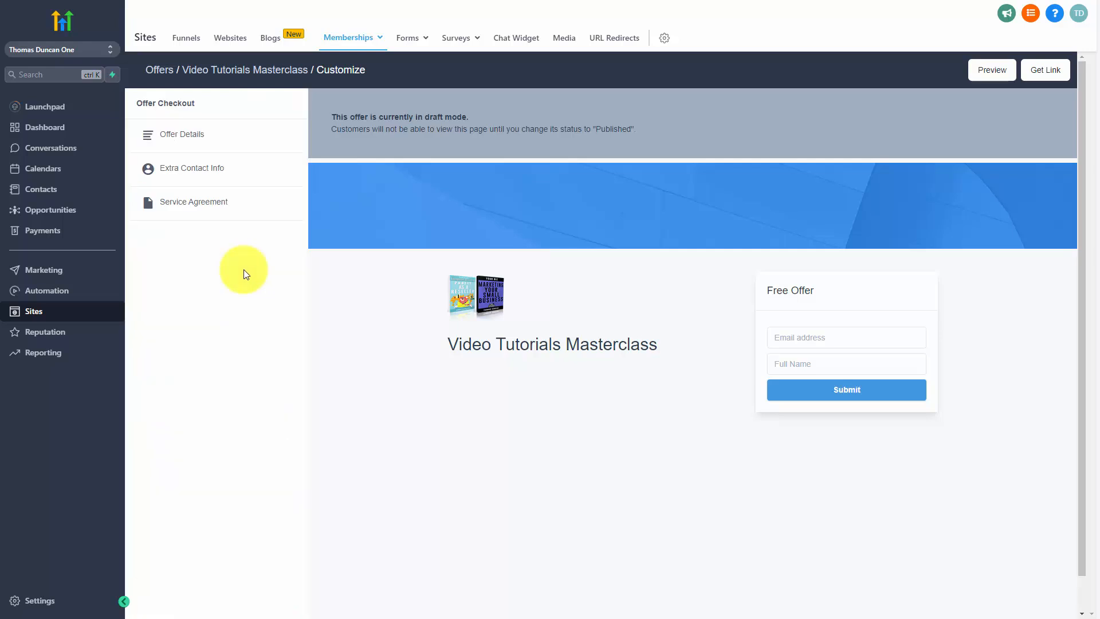
- Turn on collecting the address and phone number in the offer checkout's extra contact information
click(192, 169)
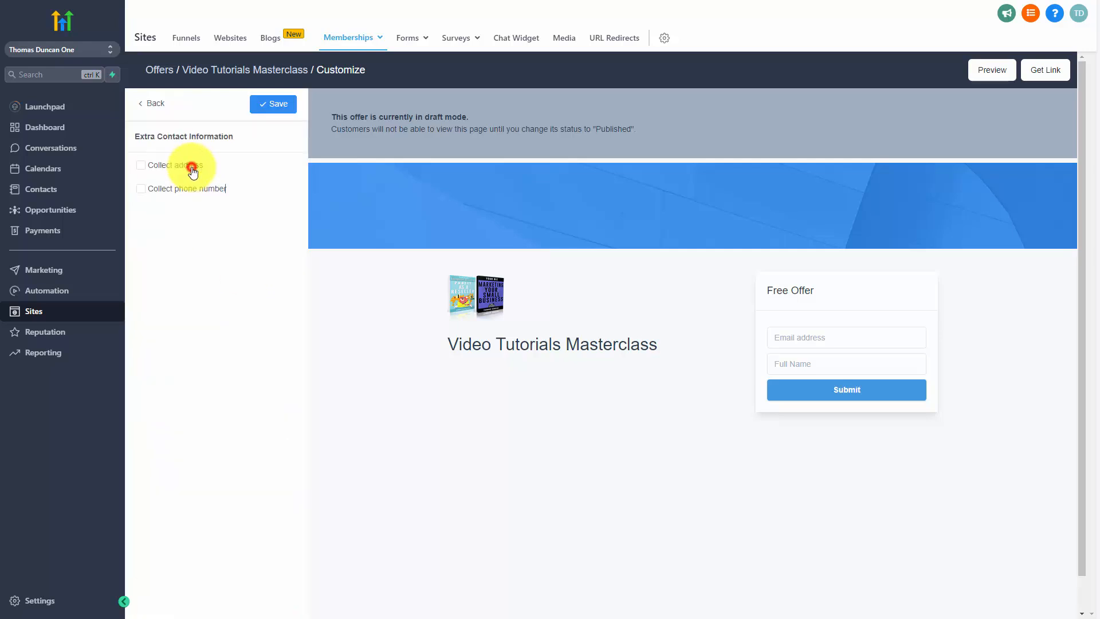
click(142, 165)
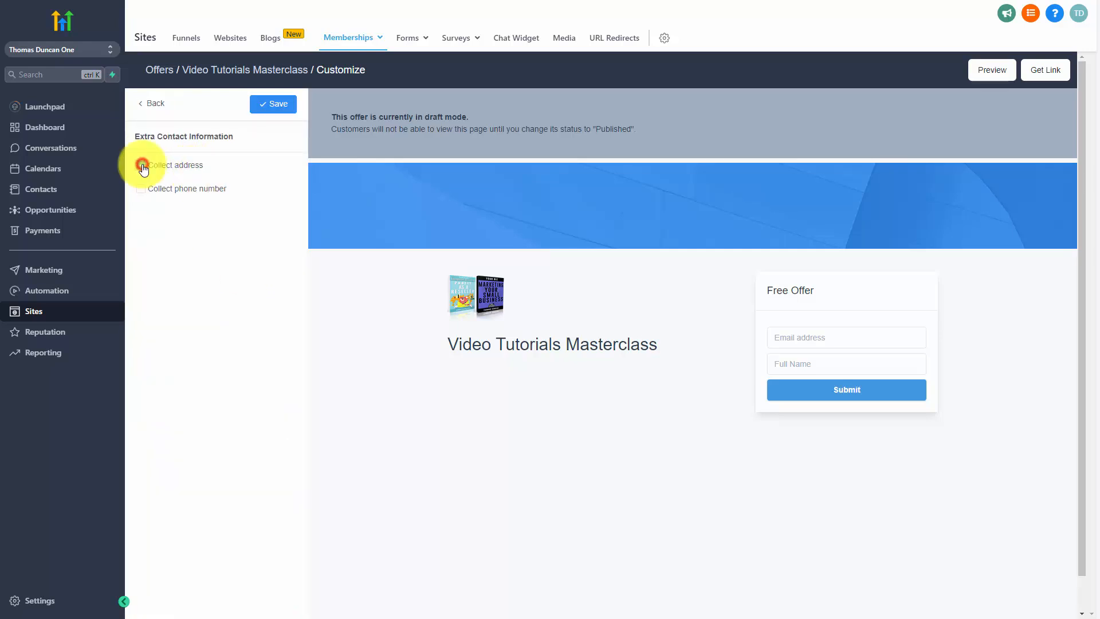
click(141, 190)
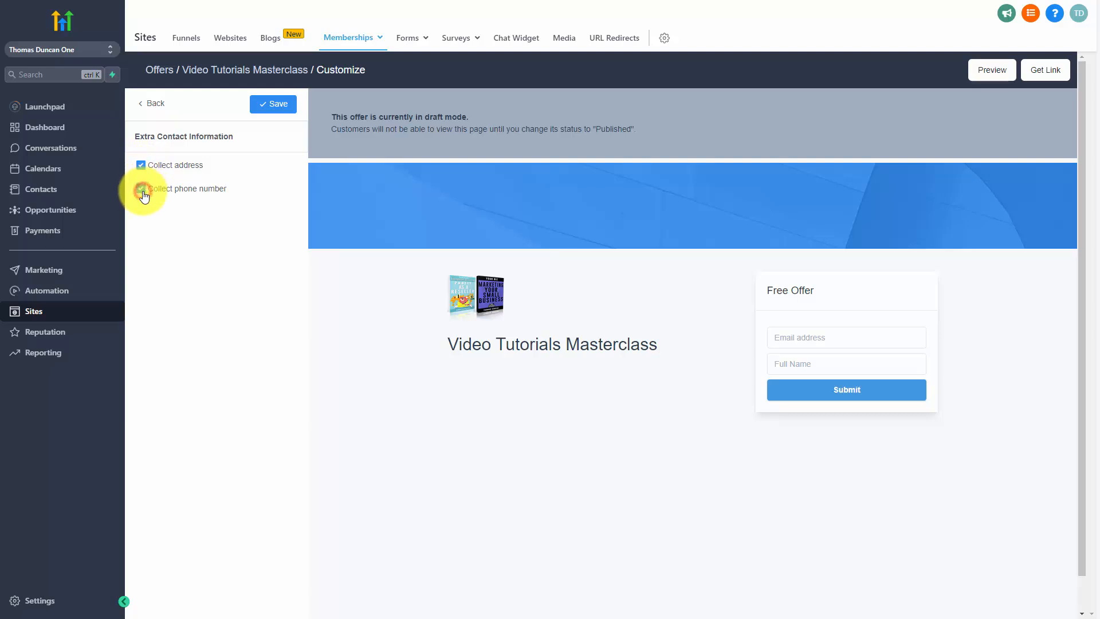
click(153, 103)
- Set the offer checkout's service agreement to Required and review the custom agreement text option
click(208, 202)
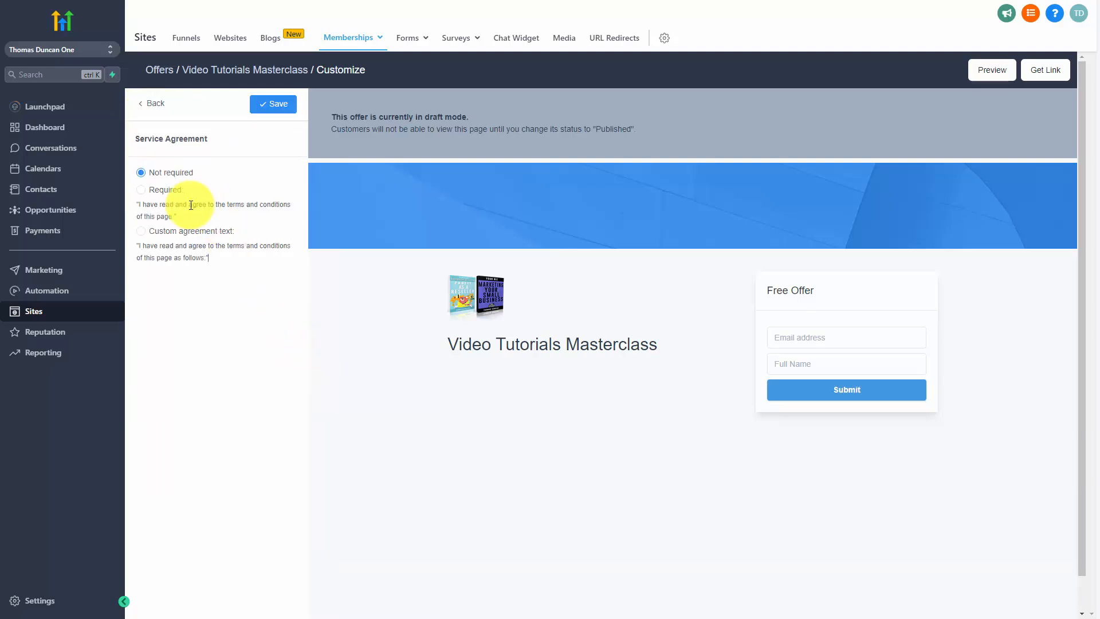
click(141, 189)
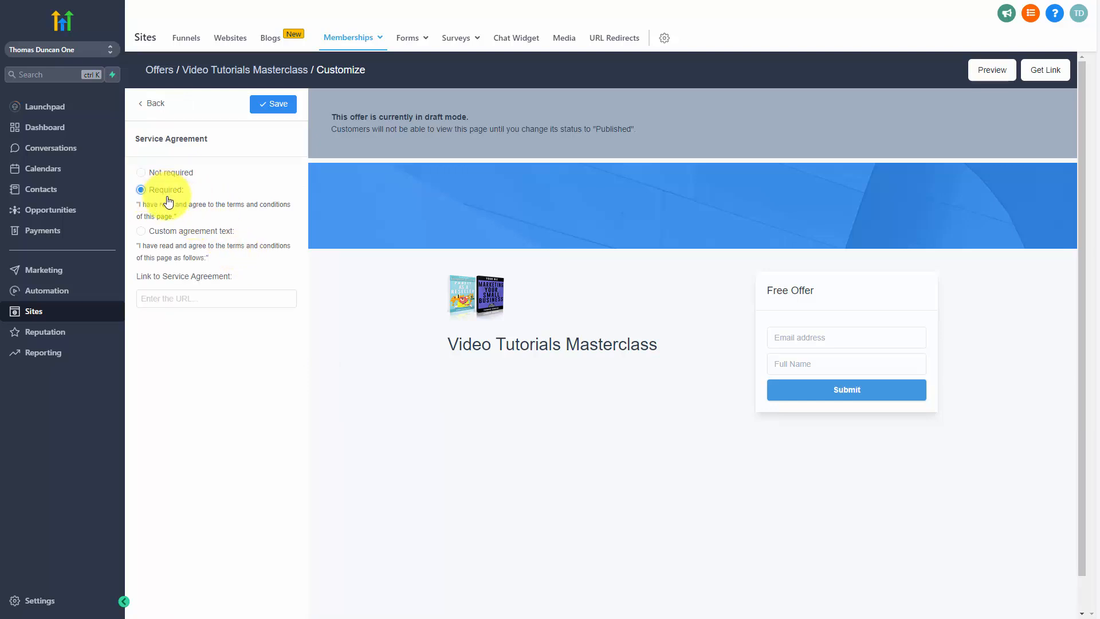
click(230, 258)
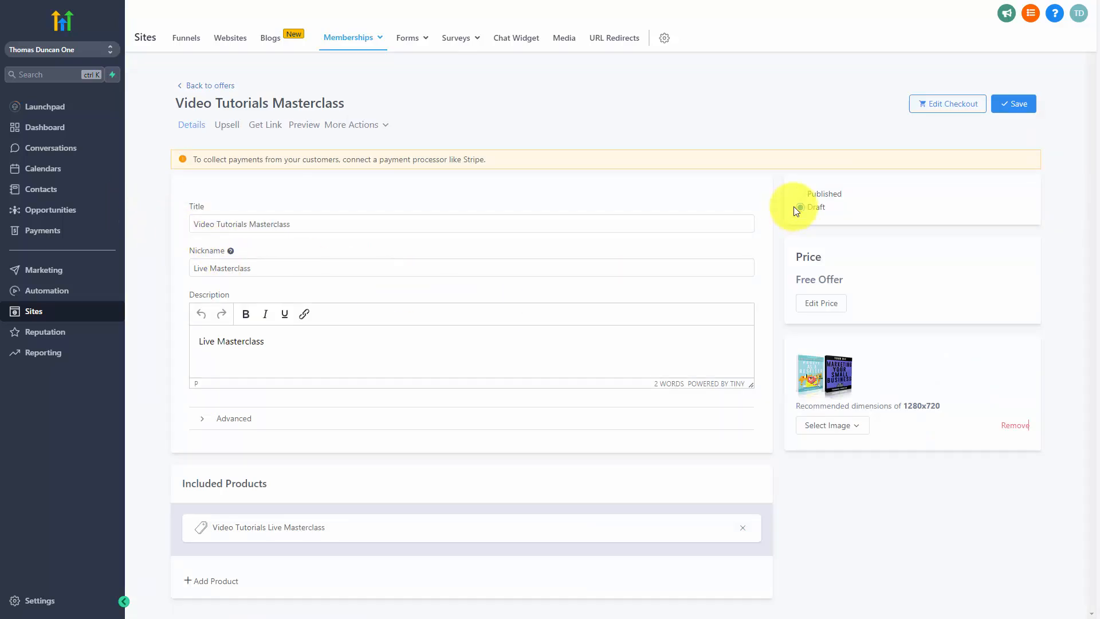
- Publish the Video Tutorials Masterclass offer, save it and copy its share link
click(802, 195)
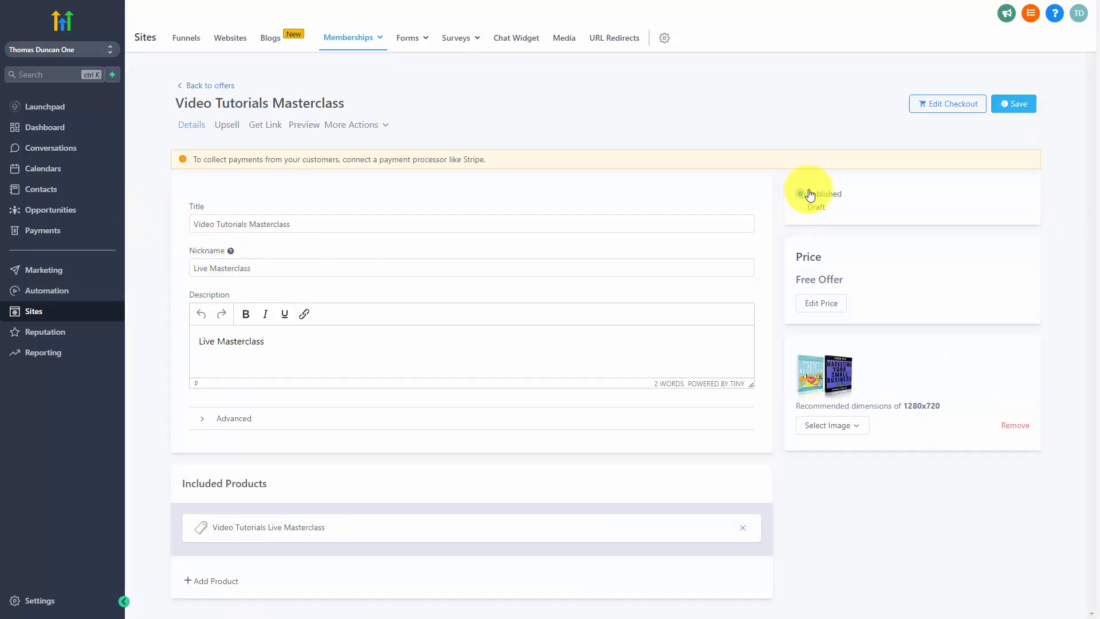
click(1013, 103)
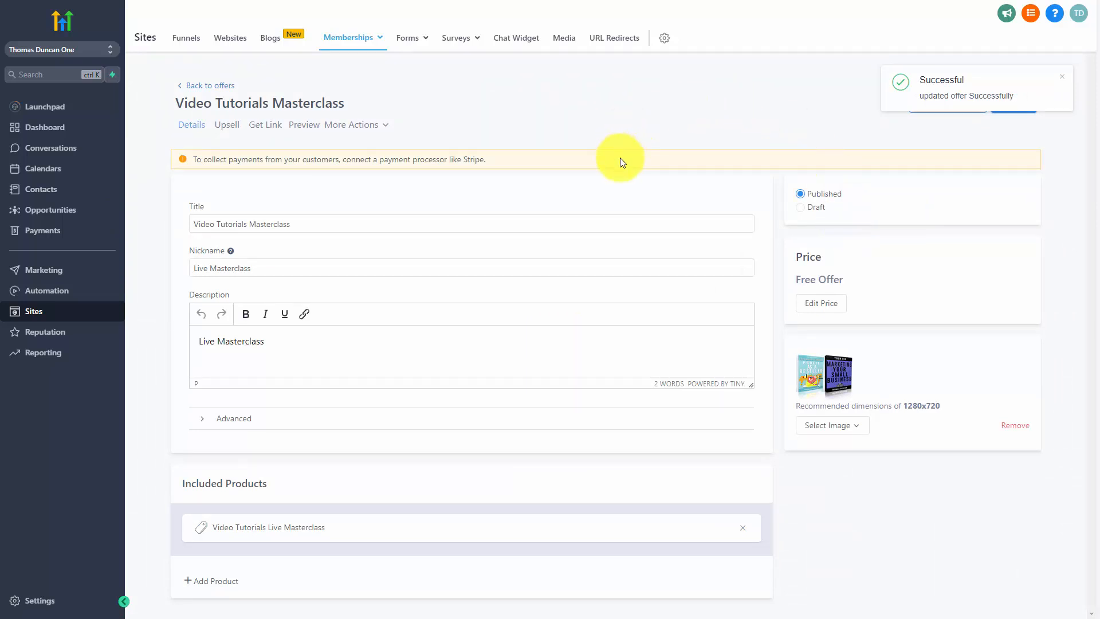
click(264, 126)
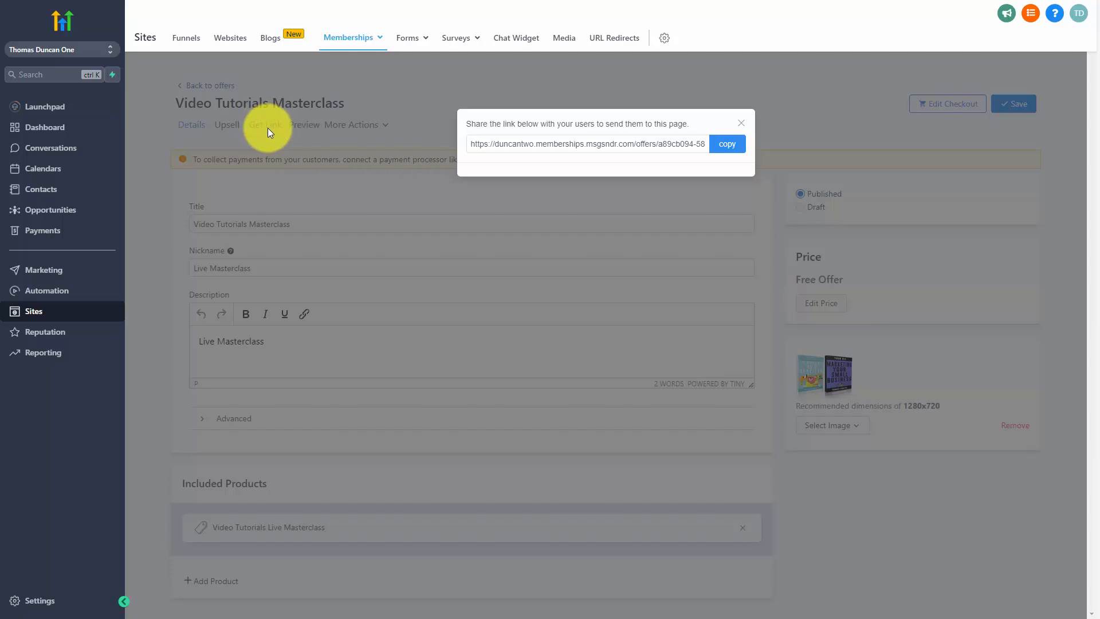
click(721, 145)
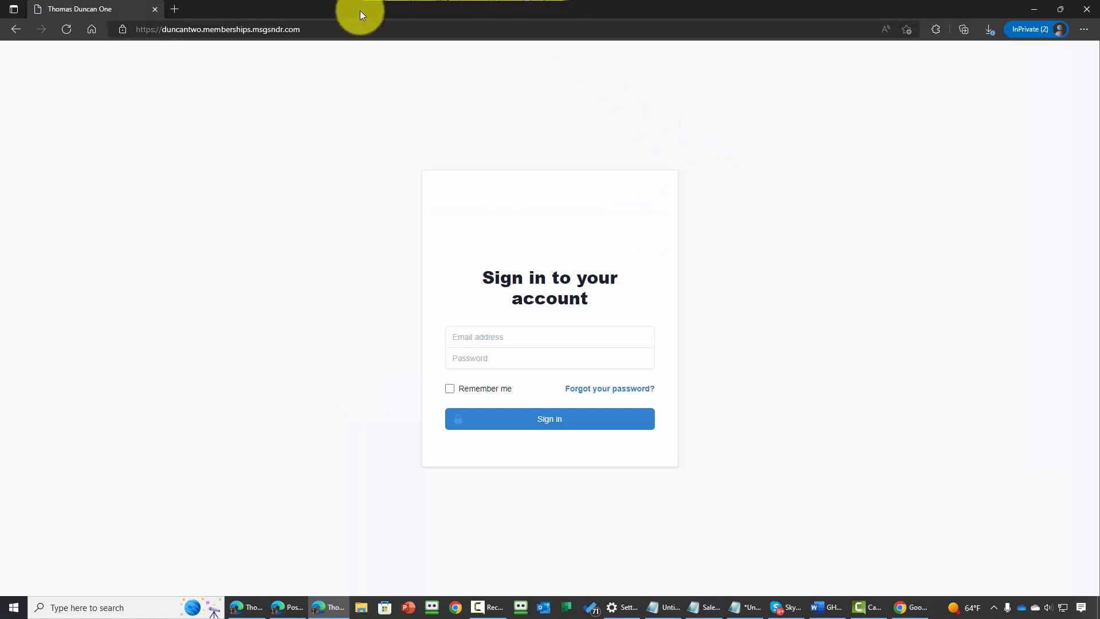
- Open the copied offer link in the private browser window in place of the membership sign-in page
click(287, 35)
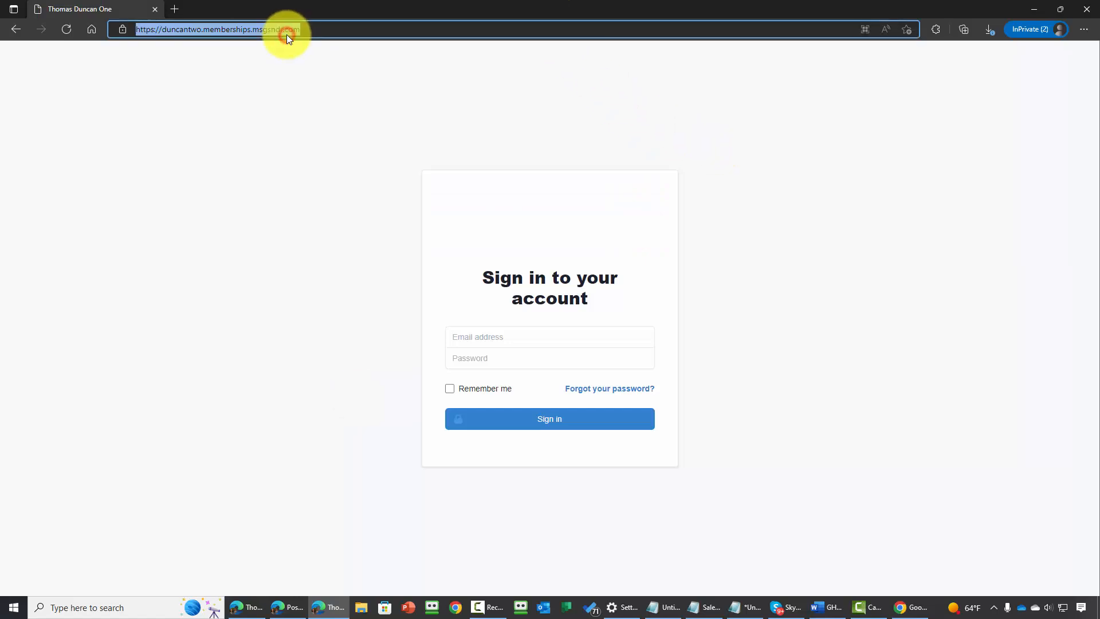
key(ctrl+v)
click(315, 50)
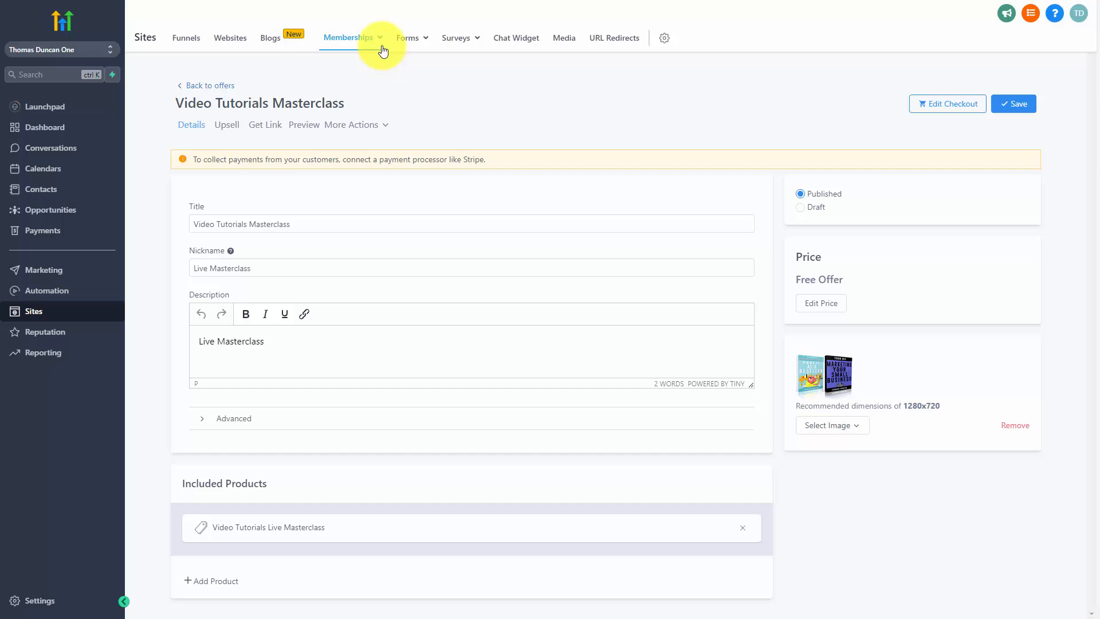
- Clone the Video Tutorials Live Masterclass product in the current location
mouse_move(379, 40)
click(359, 83)
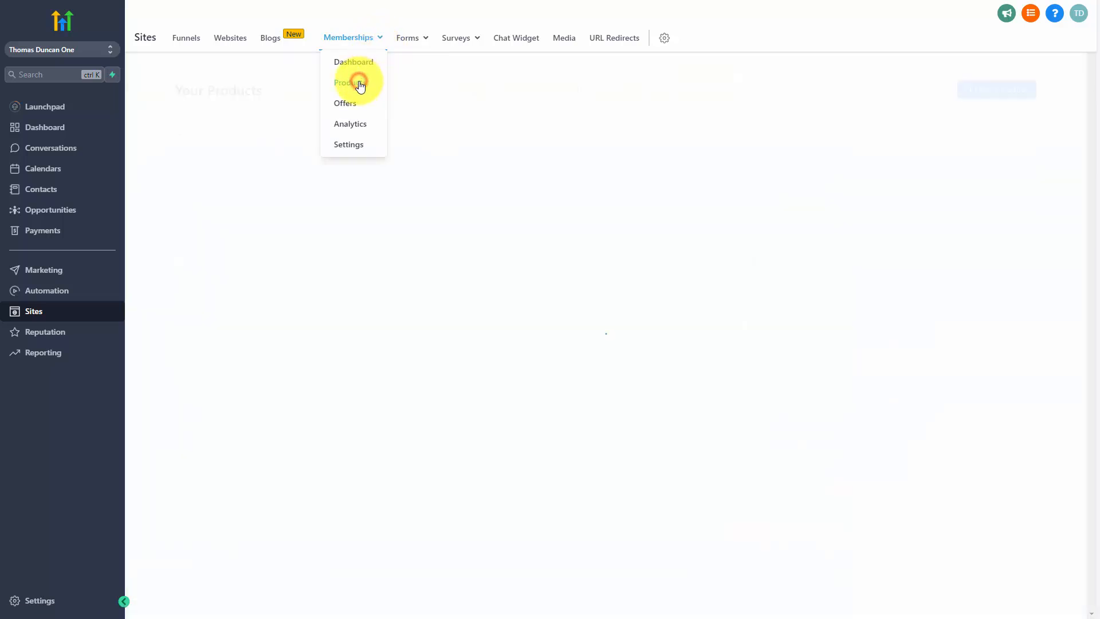
click(378, 194)
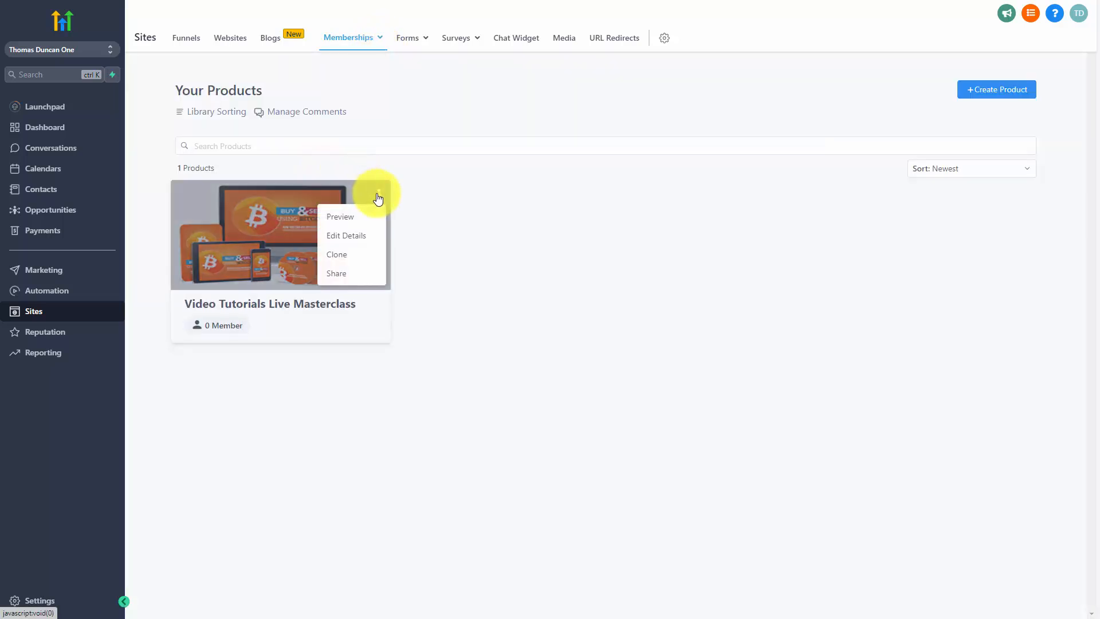
click(341, 253)
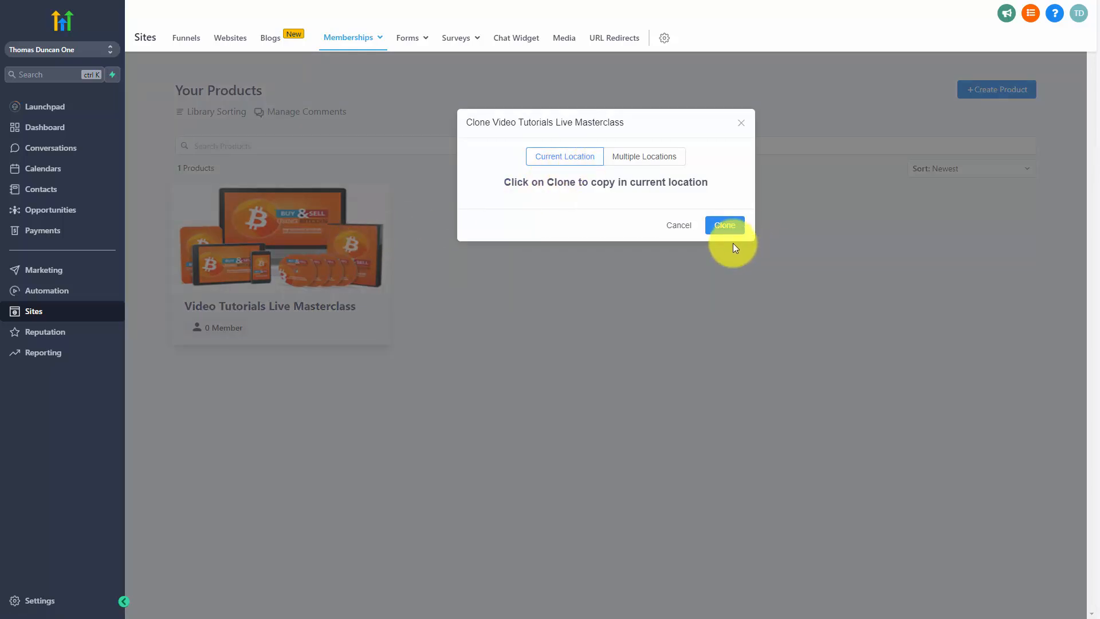
click(717, 225)
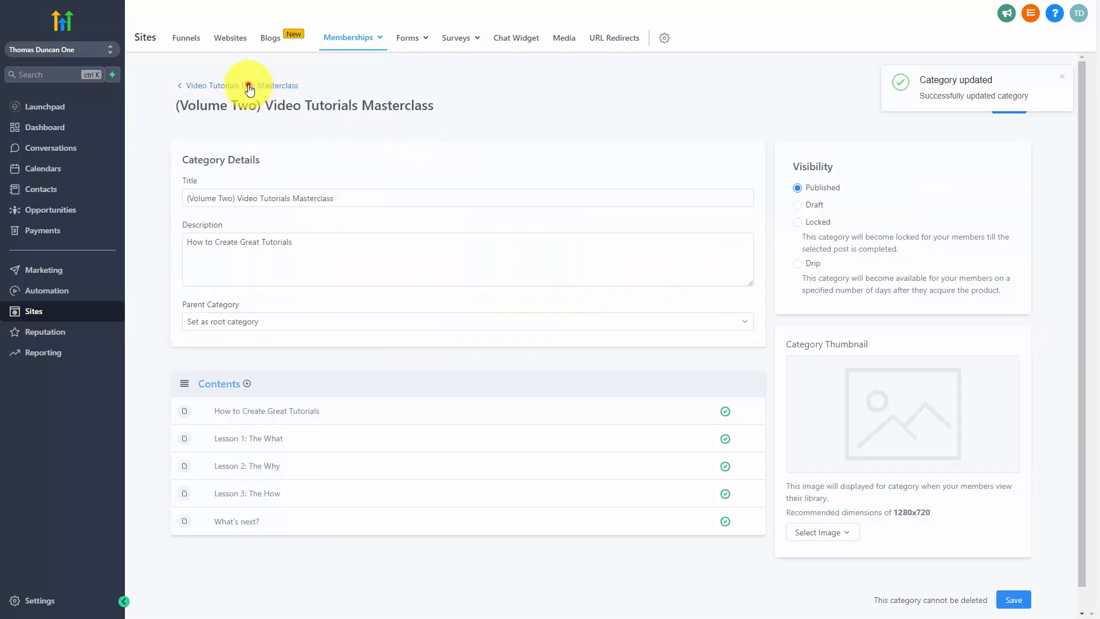
- Return to the membership products list and clone the copied Video Tutorials Live Masterclass product
click(247, 84)
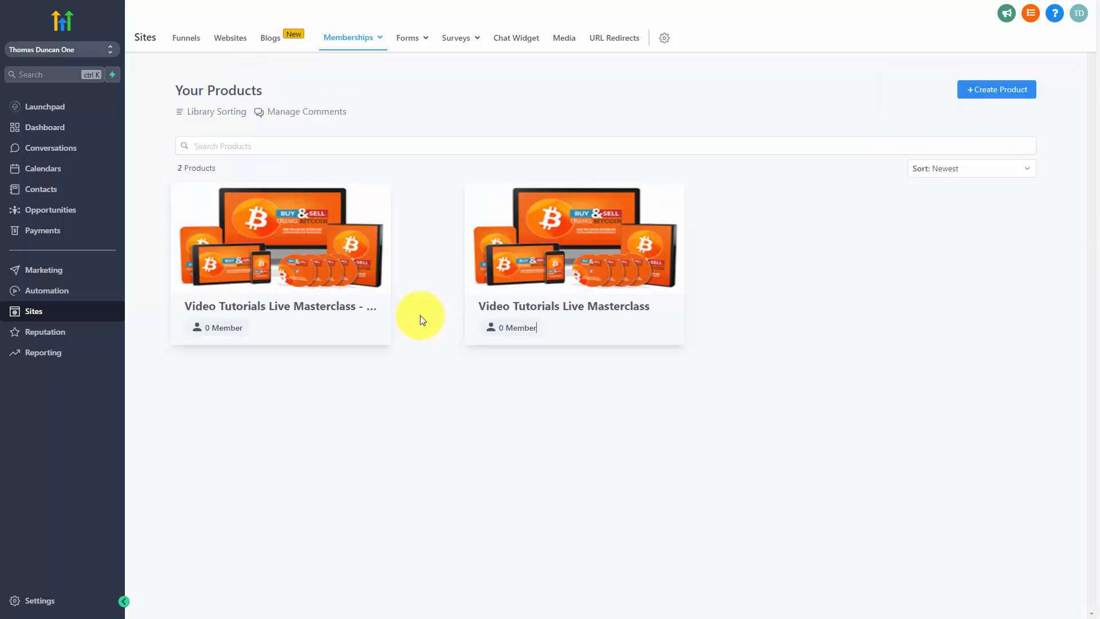
click(378, 194)
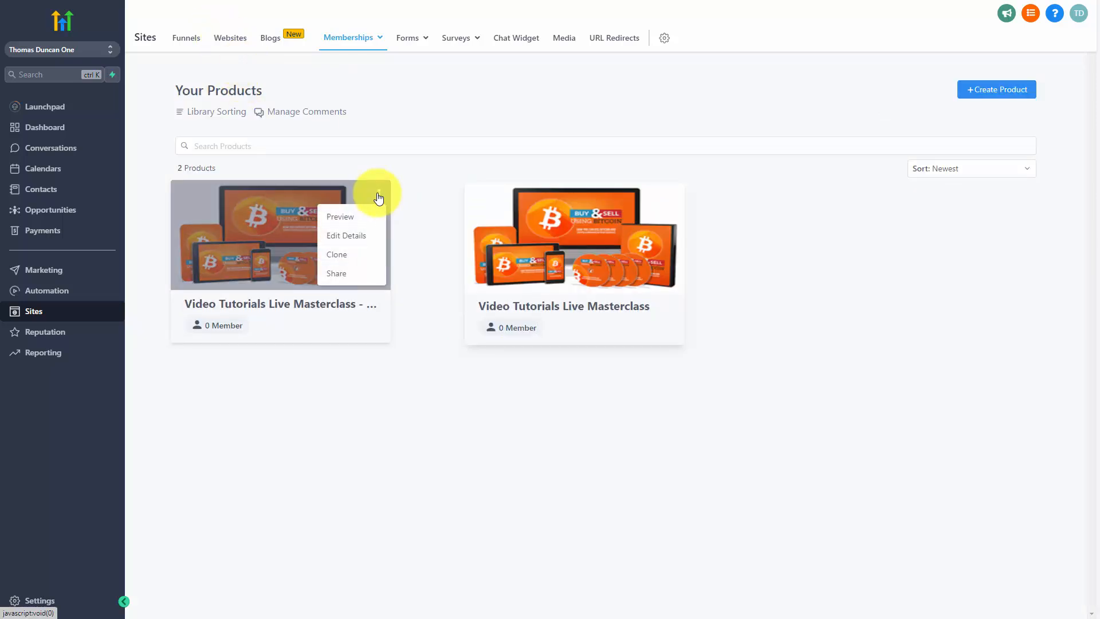
click(352, 248)
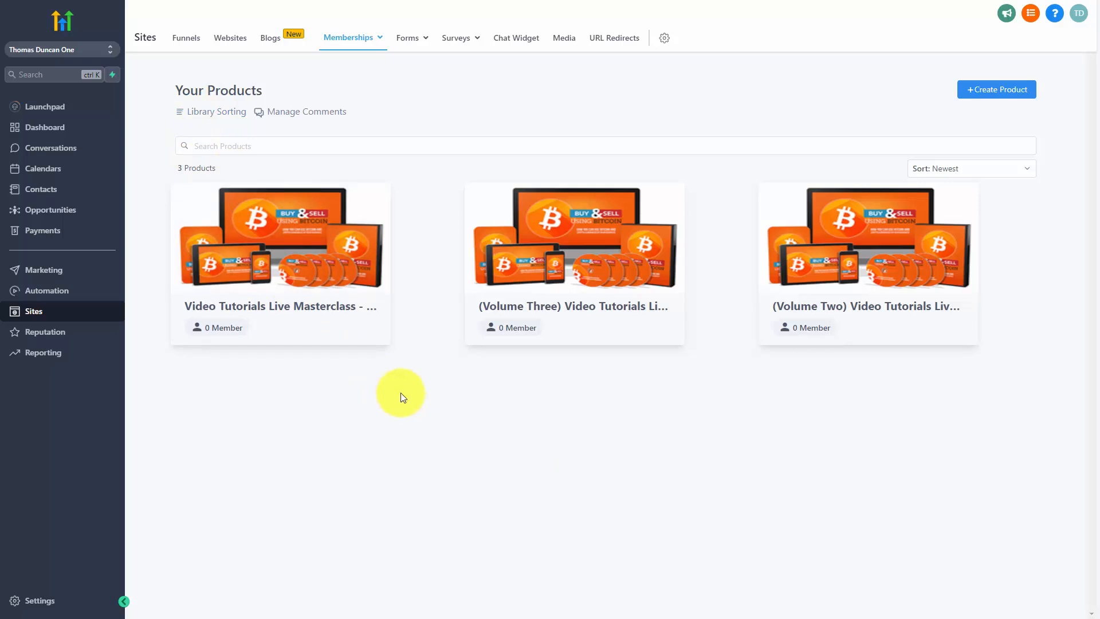
- Edit the Video Tutorials Masterclass offer to include (Volume One) Video Tutorials Live Masterclass alongside (Volume Two), and save it
click(380, 45)
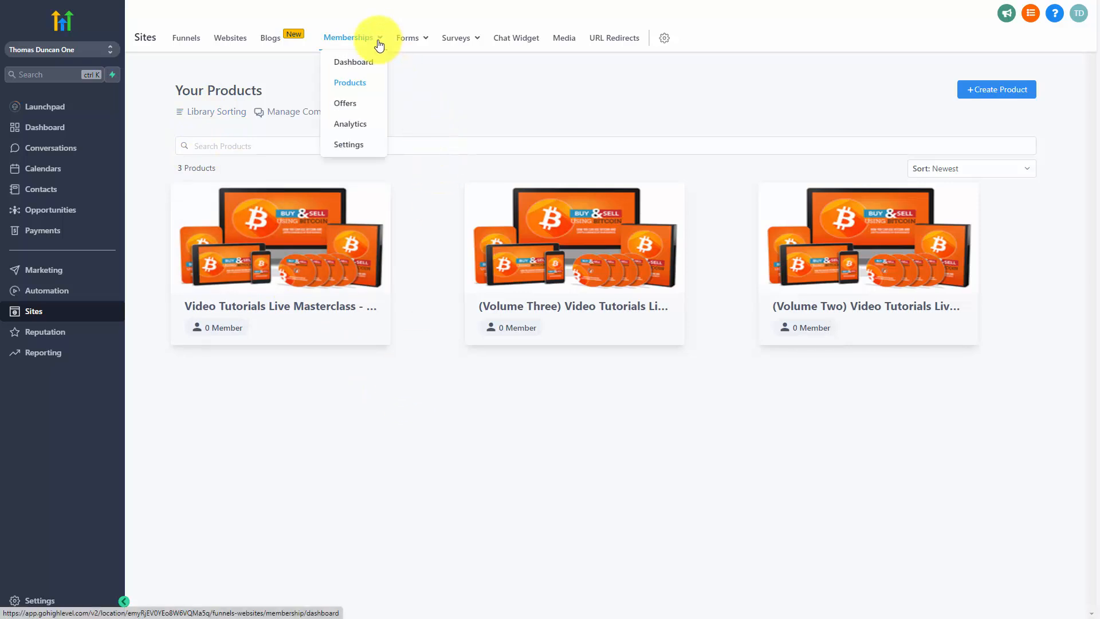
click(346, 104)
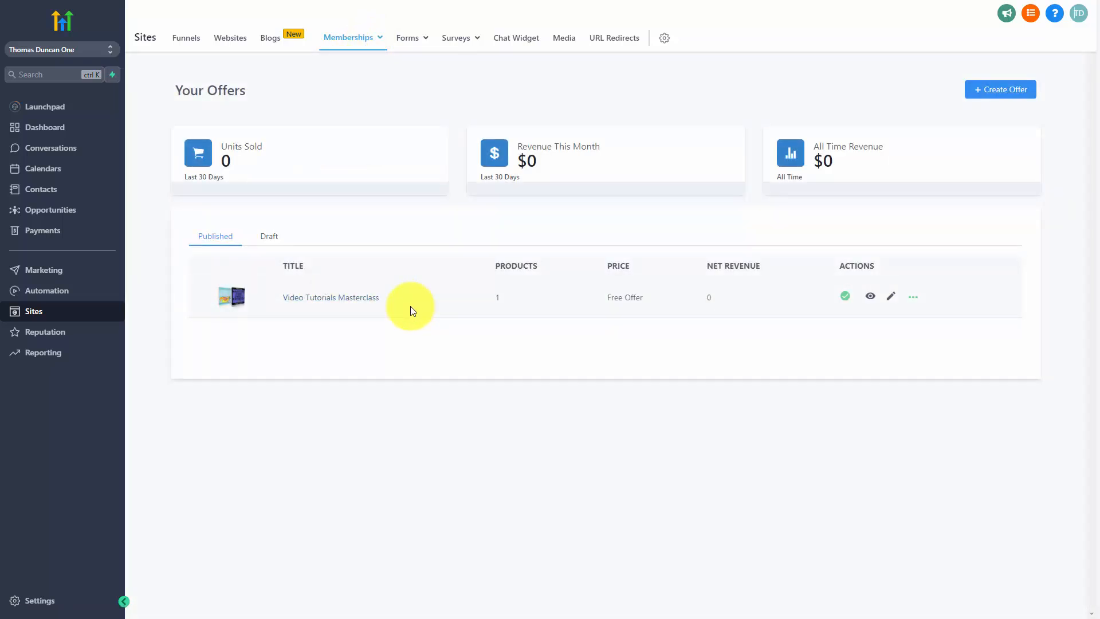
click(891, 295)
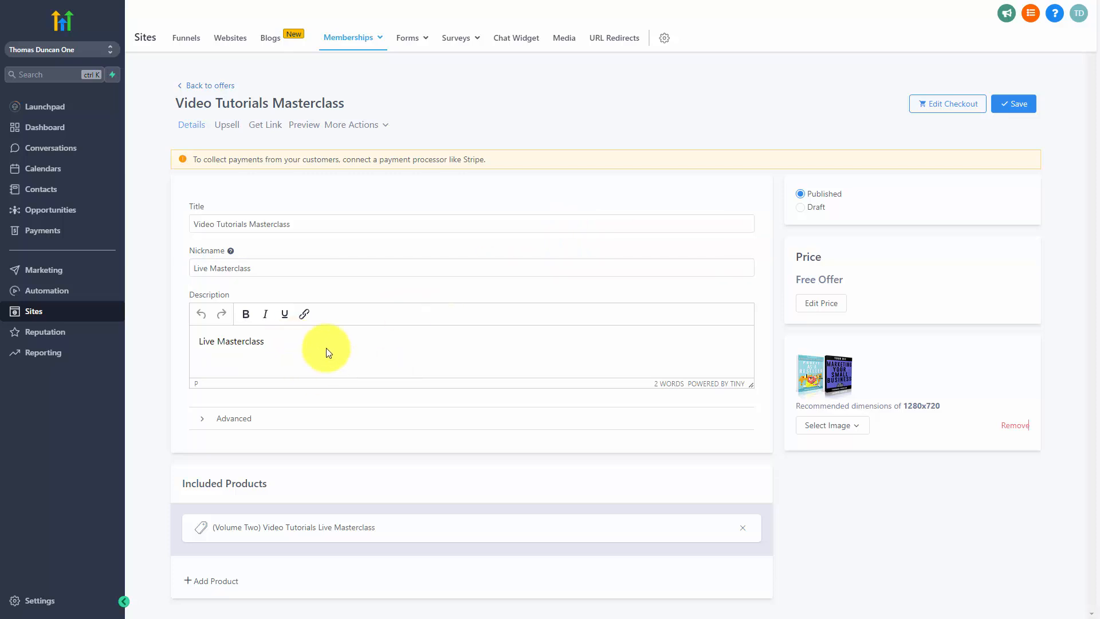
click(223, 582)
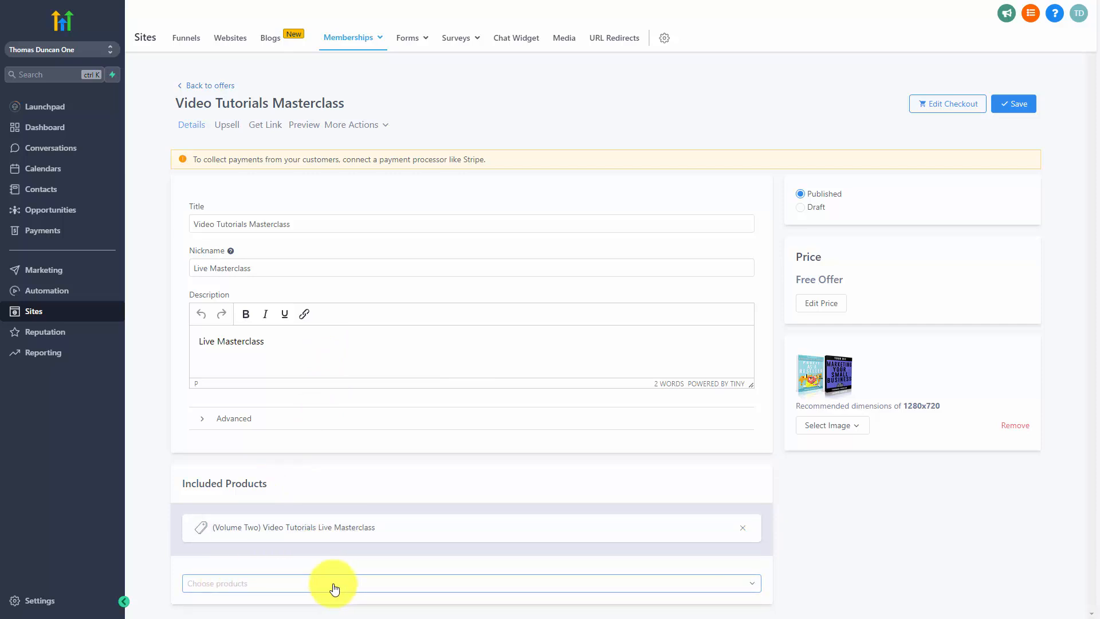
click(374, 582)
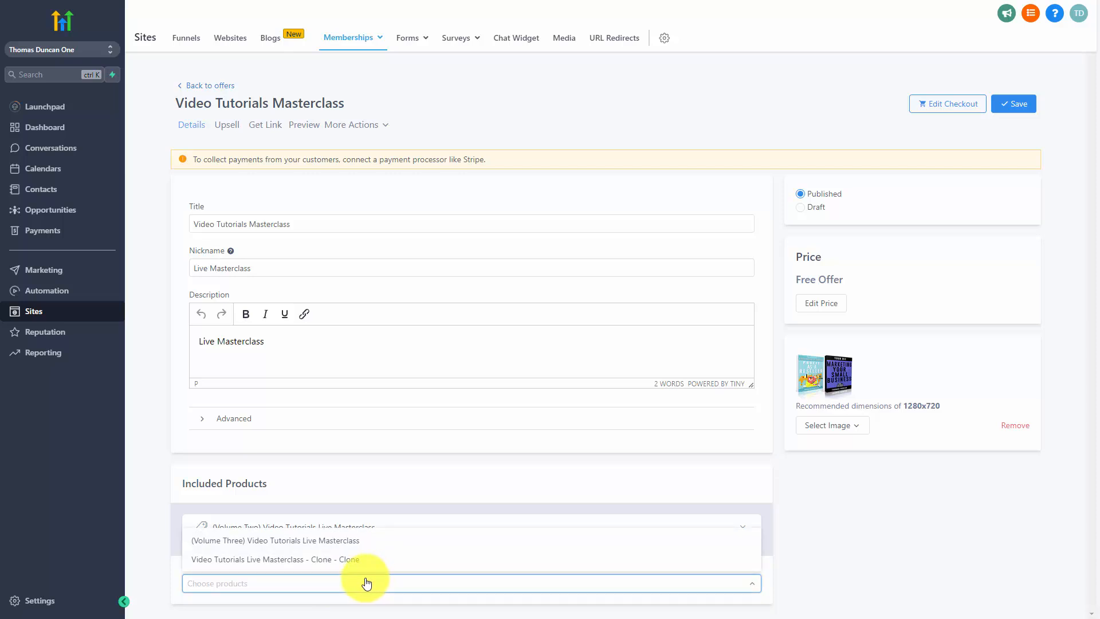
click(320, 540)
click(732, 500)
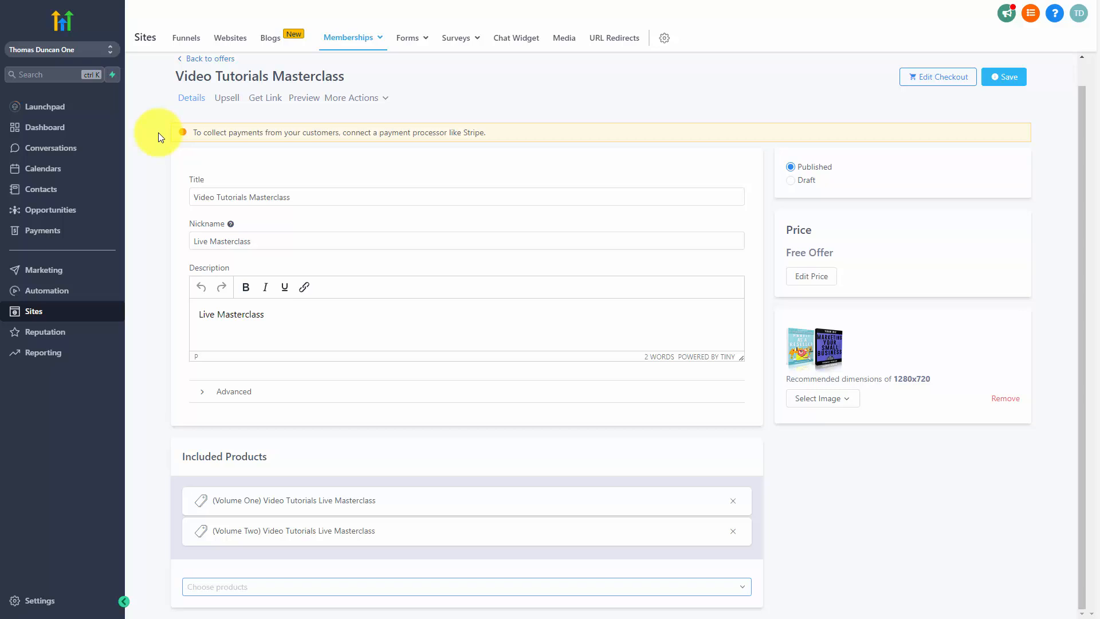
click(1001, 79)
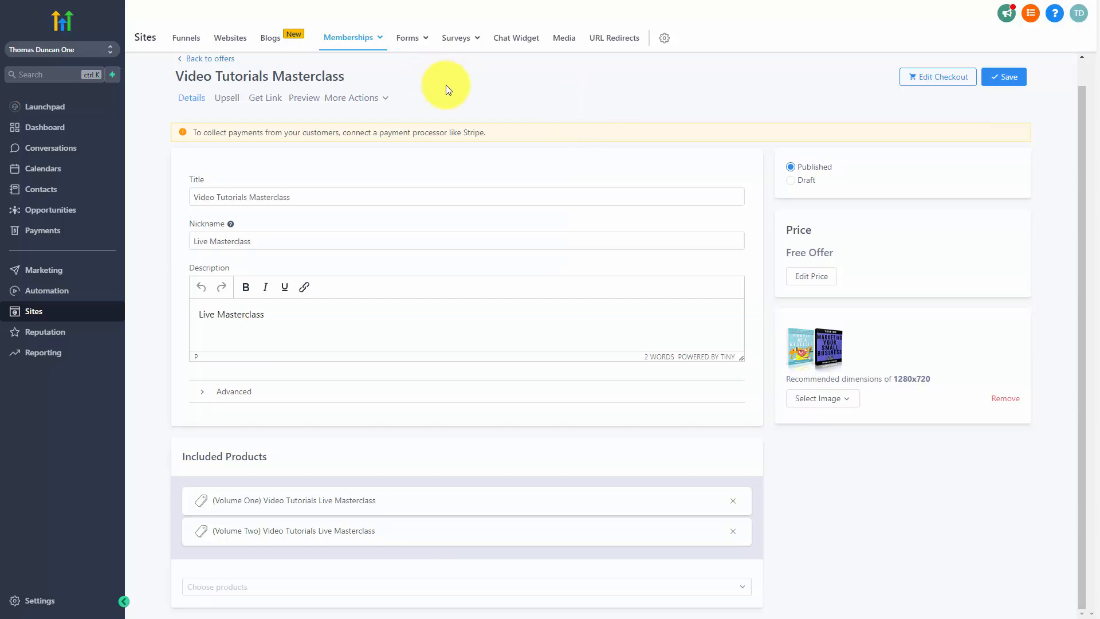
- Create a new membership offer titled "2nd Offer" for the (Volume Two) Video Tutorials Live Masterclass product
click(227, 98)
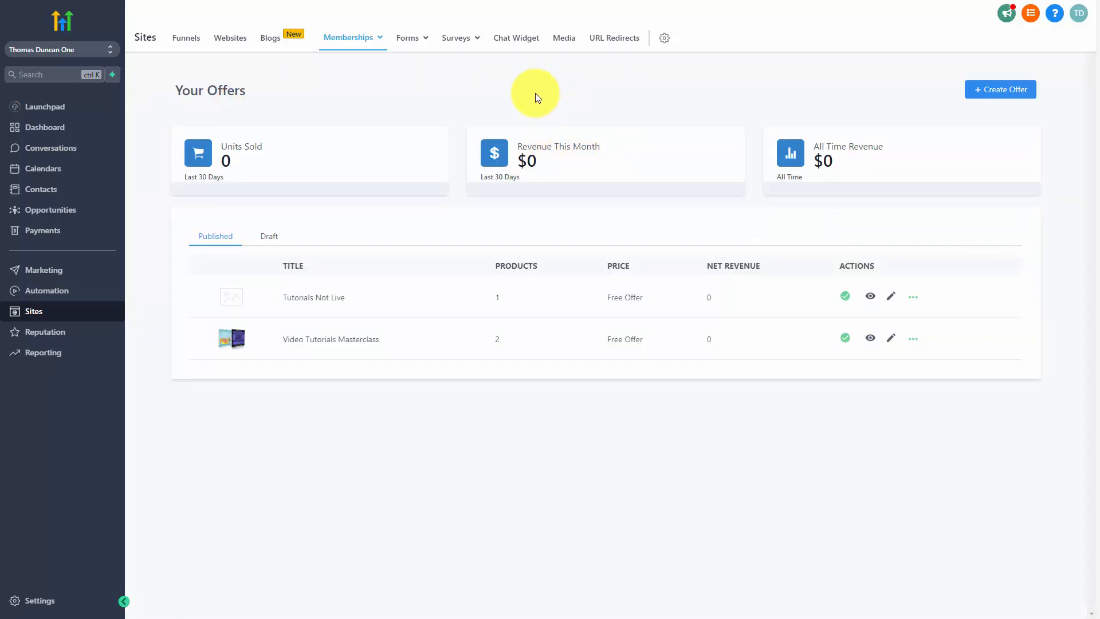
mouse_move(379, 41)
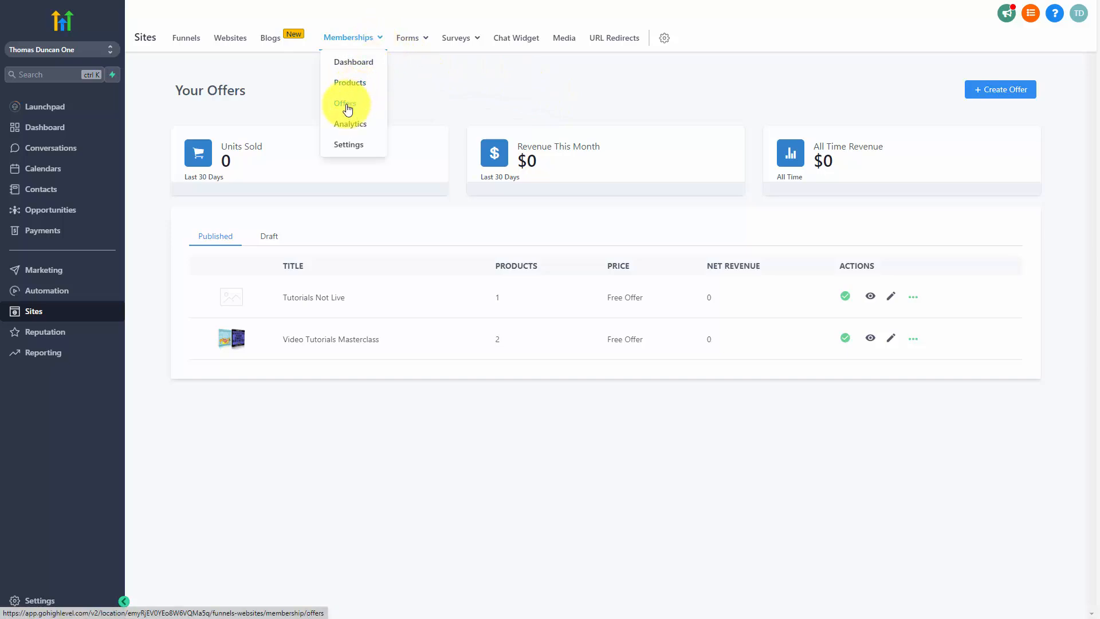
click(553, 86)
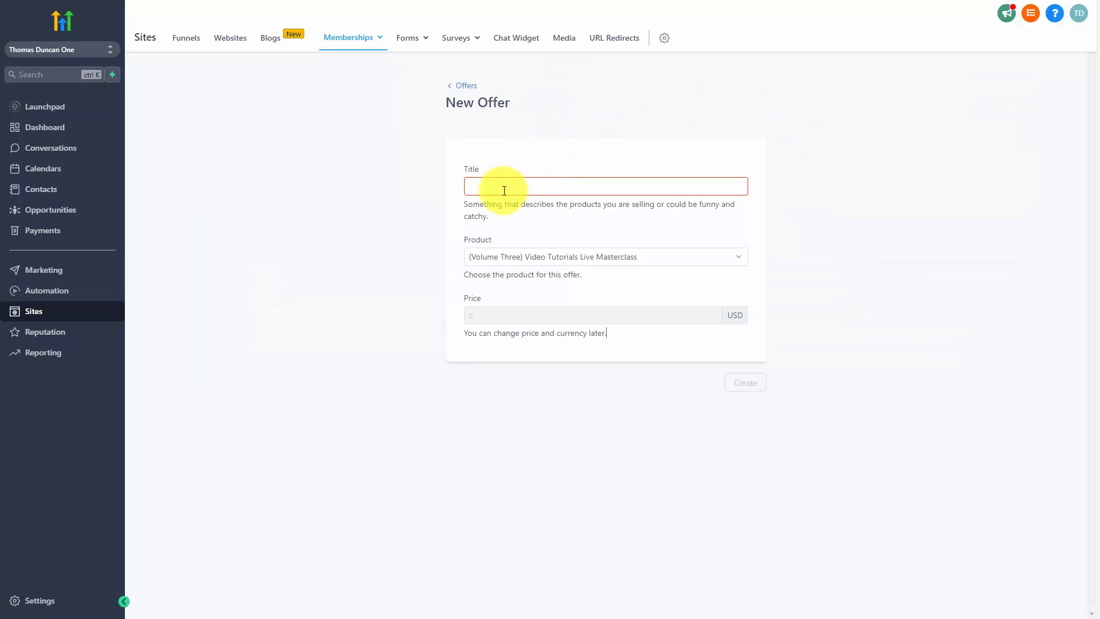
click(555, 191)
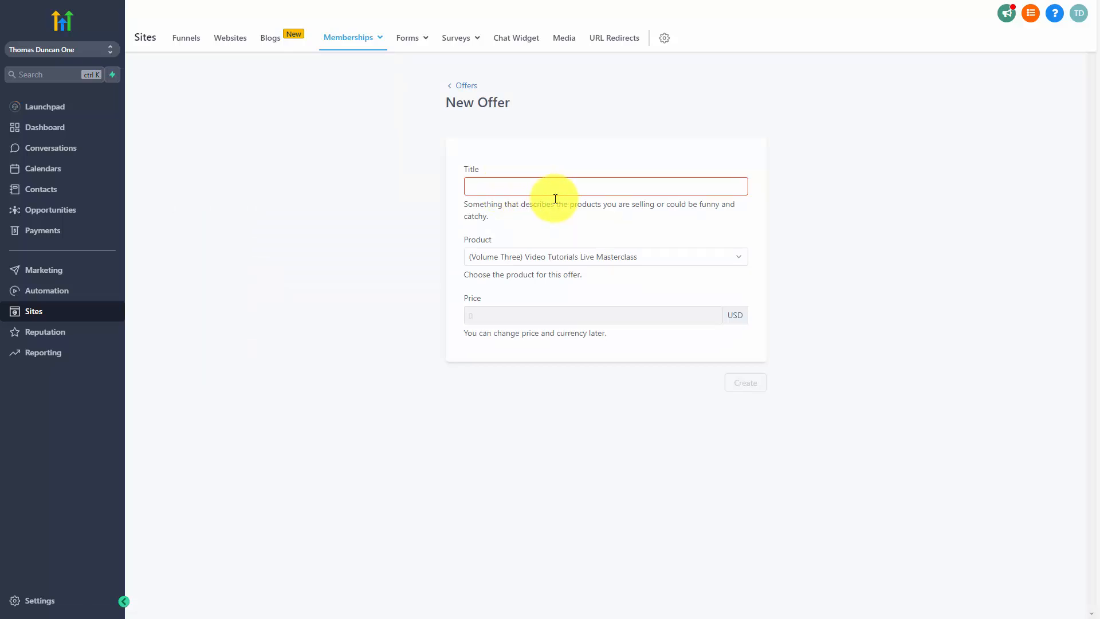
text(2nd Offer)
click(631, 260)
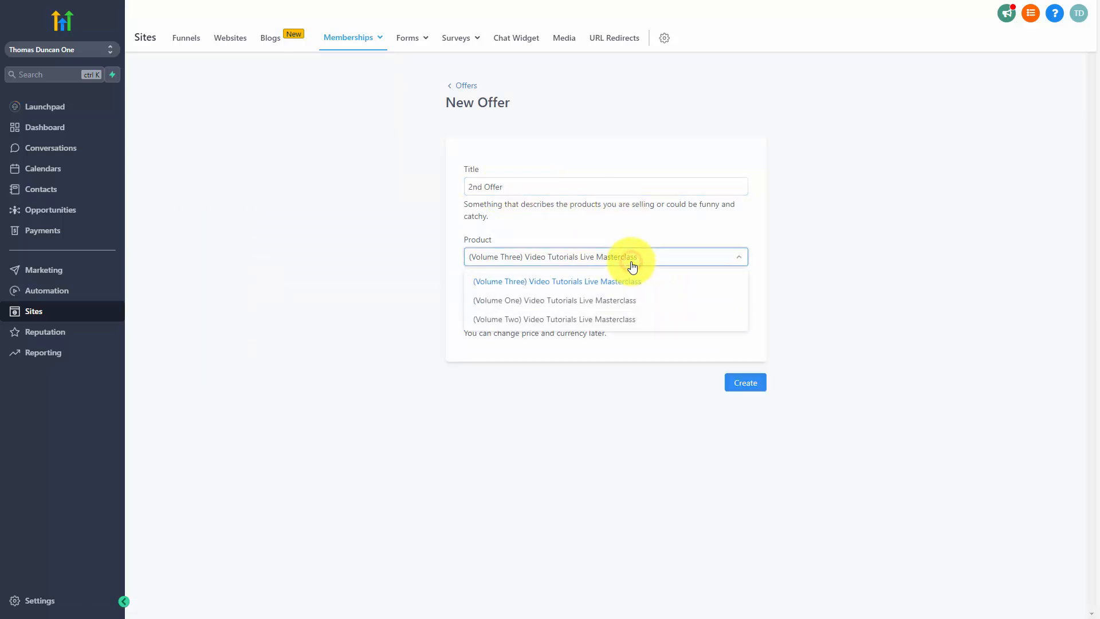
click(592, 317)
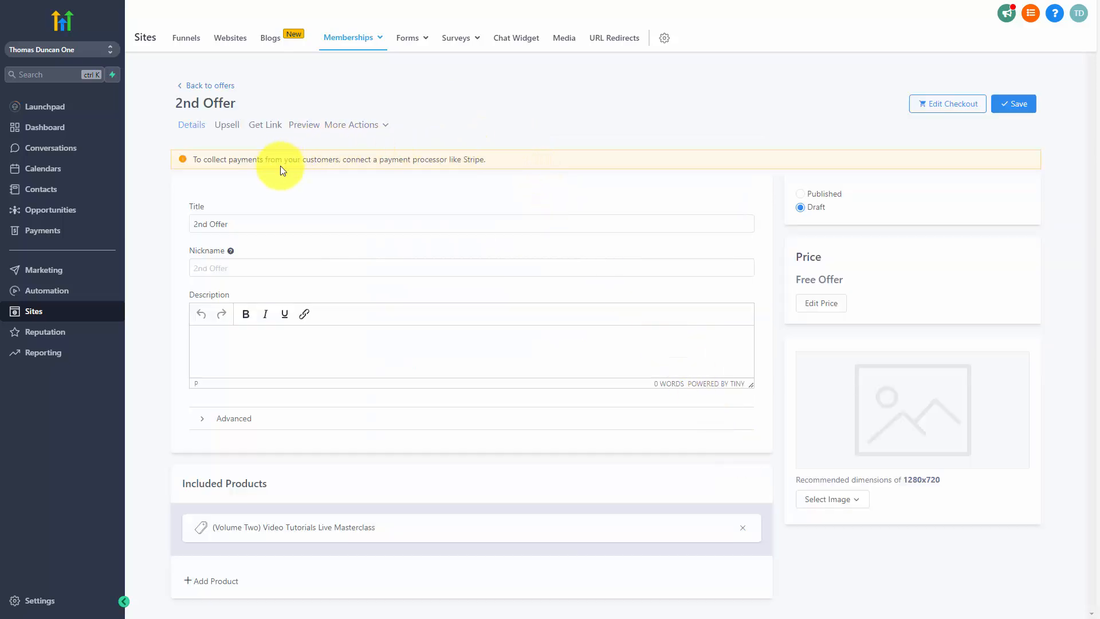
- Set the 2nd Offer to Published and give it the "Buy & Sell Using Bitcoin" image
click(684, 221)
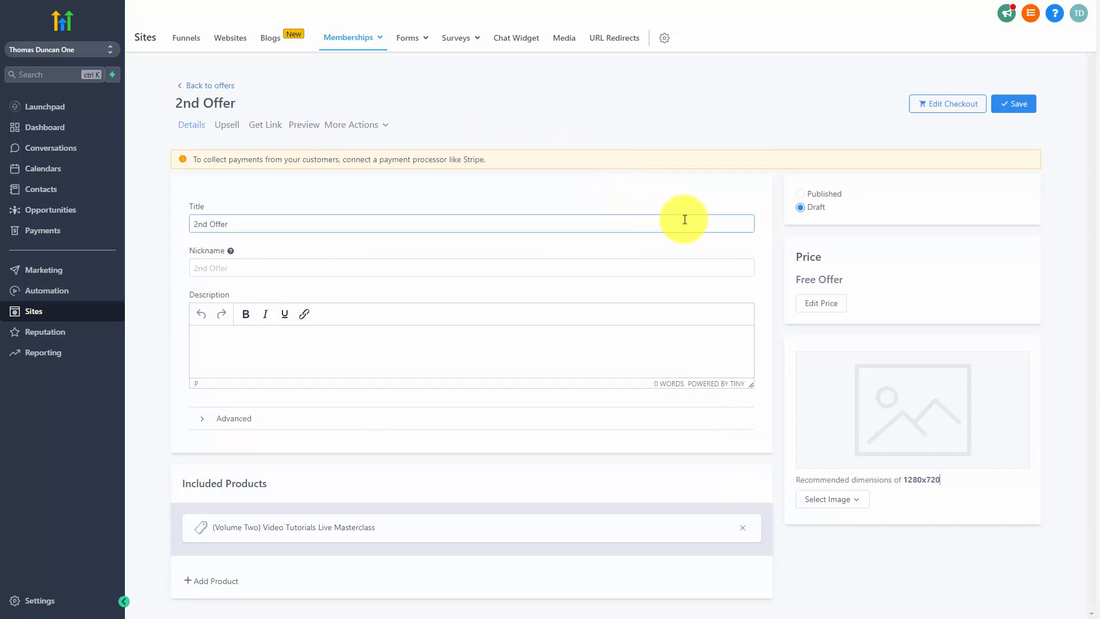
click(801, 194)
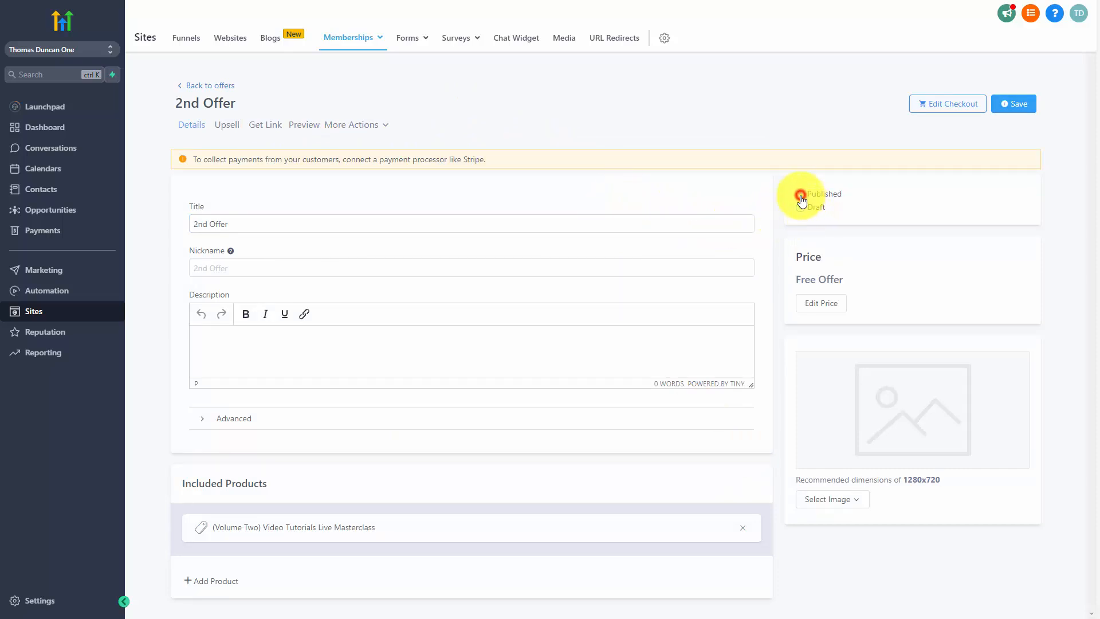
click(842, 499)
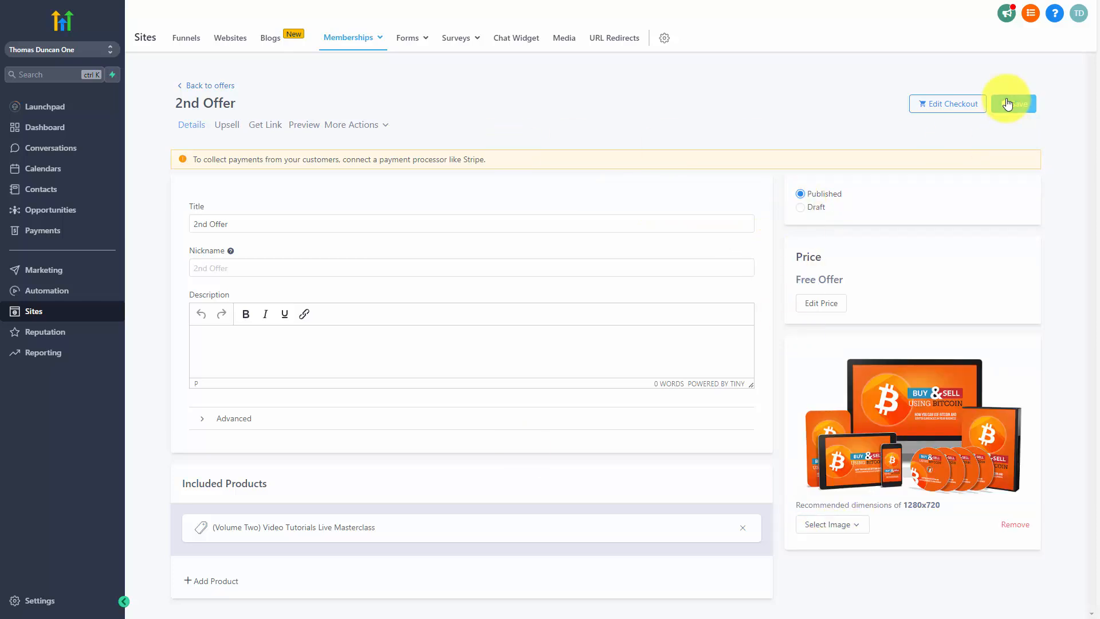
- Save the 2nd Offer and return to the membership offers list
click(1013, 104)
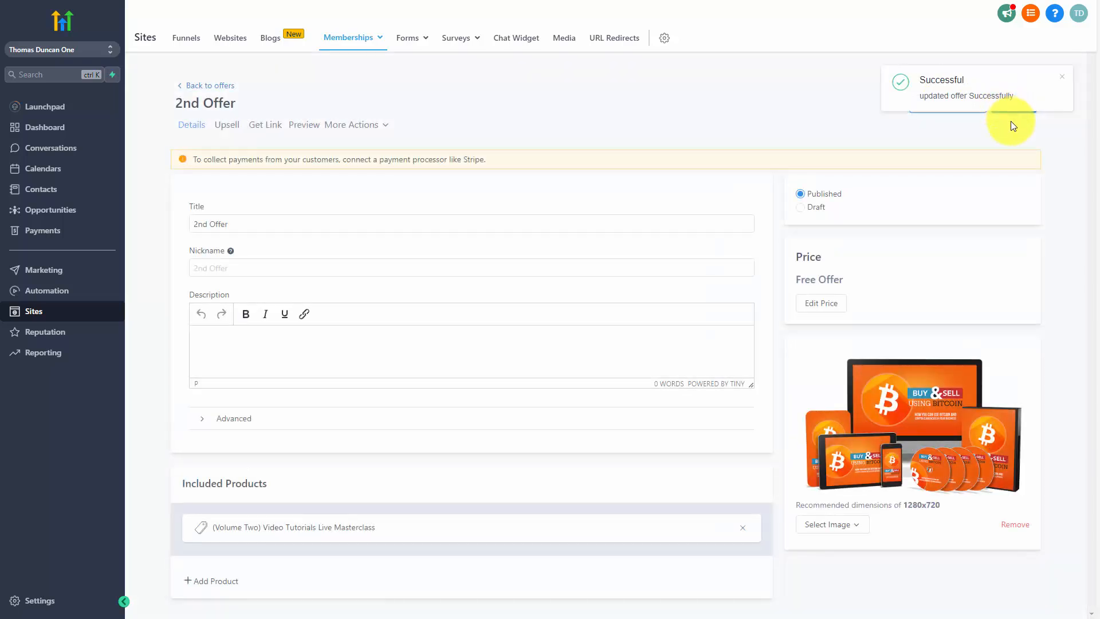
mouse_move(363, 42)
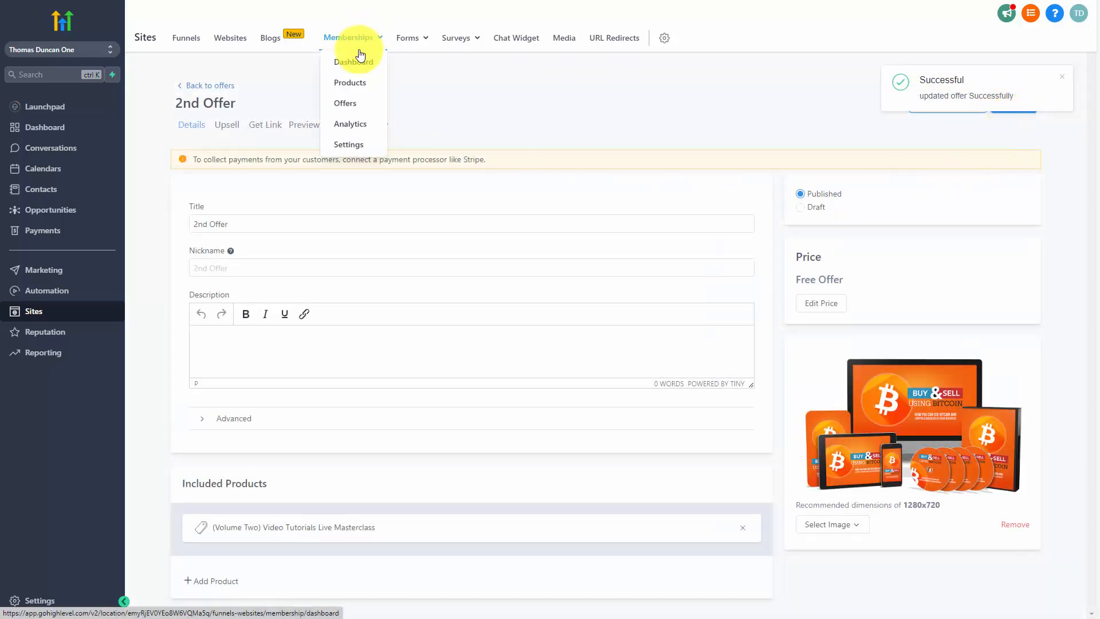
click(344, 107)
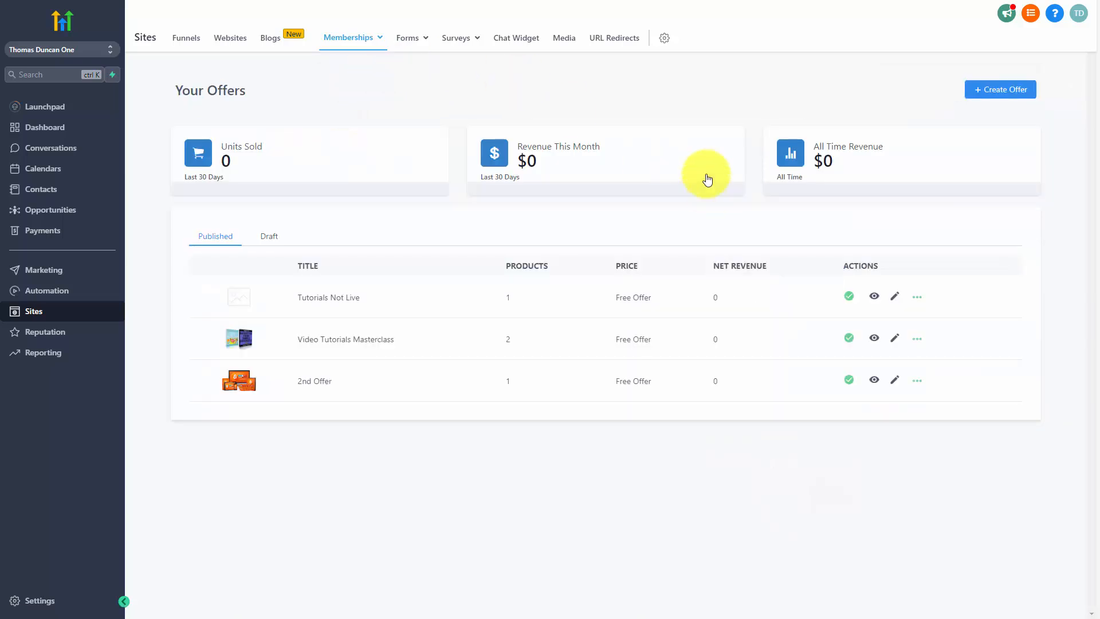
- Add the 2nd Offer as a One Click Upsell to the Video Tutorials Masterclass offer
click(895, 339)
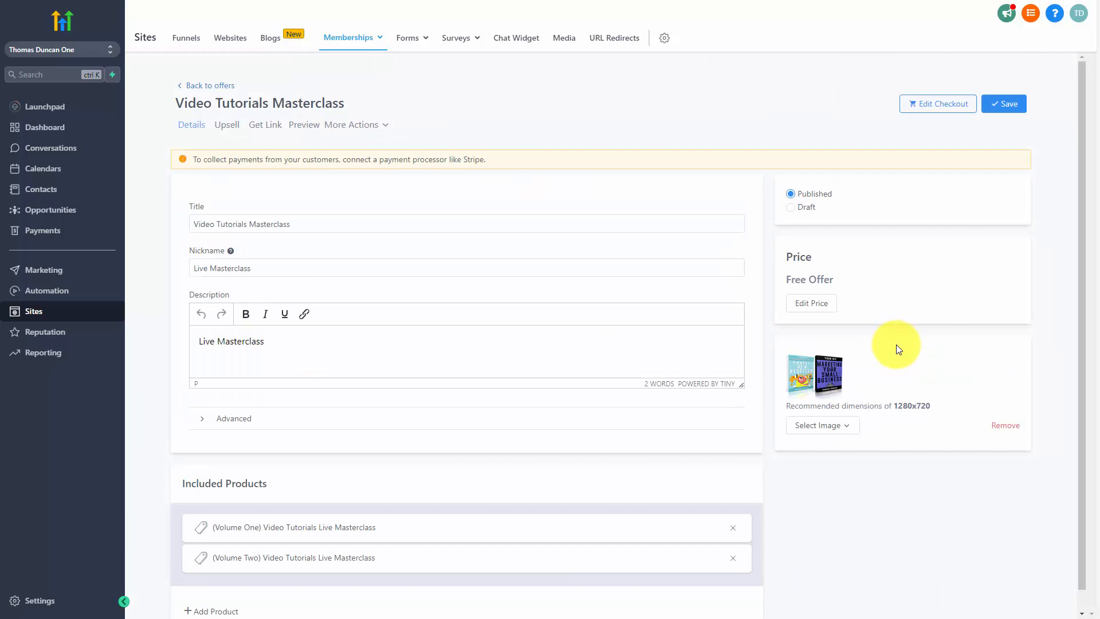
click(229, 128)
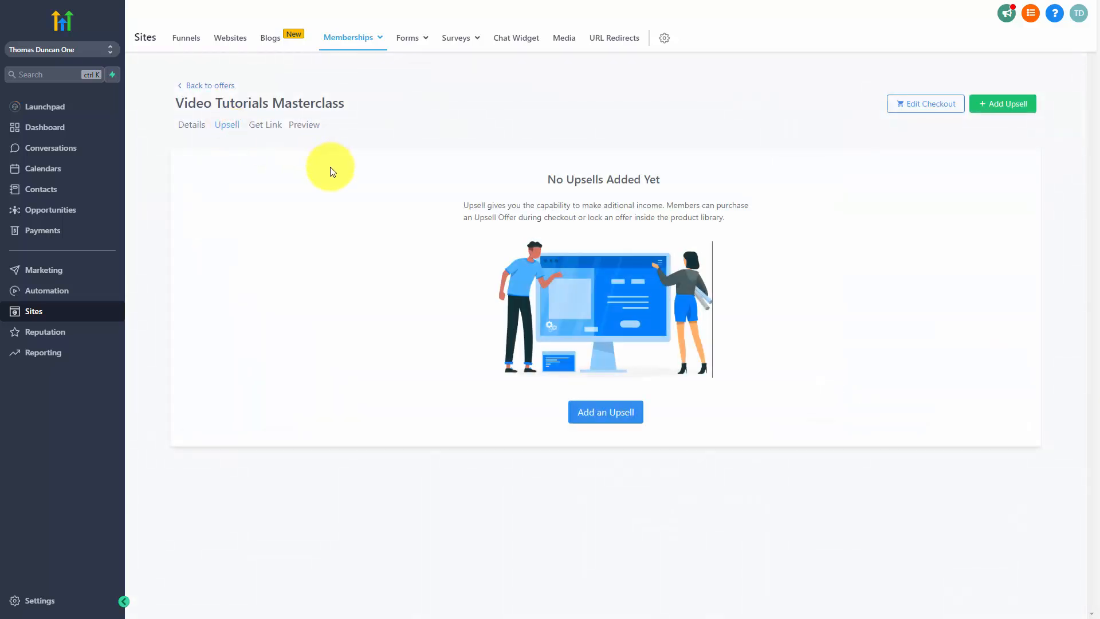
click(596, 412)
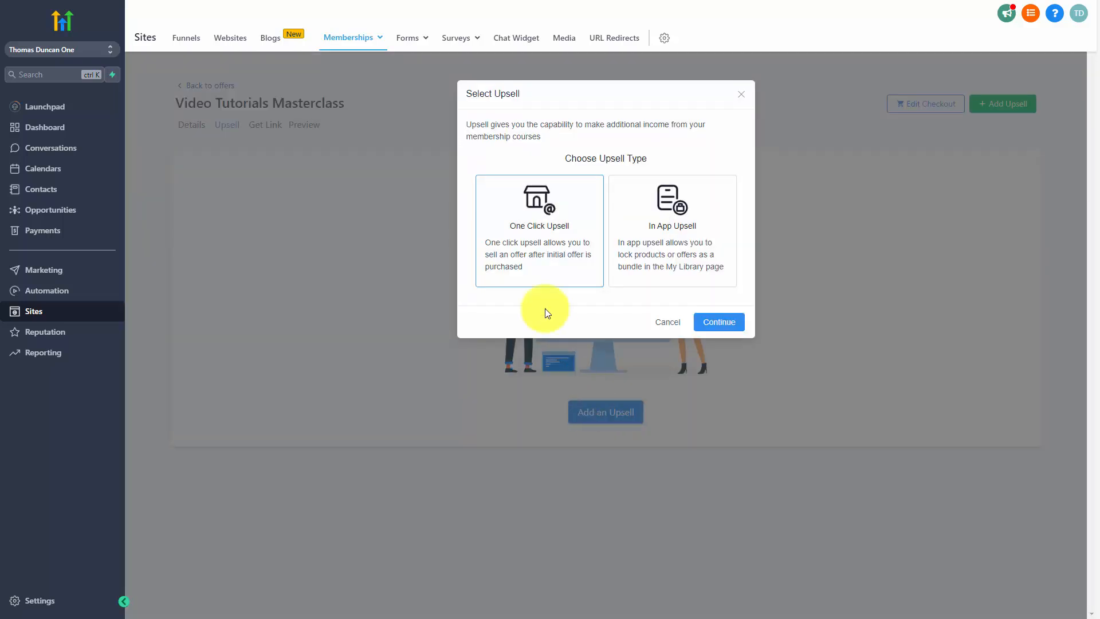
click(531, 228)
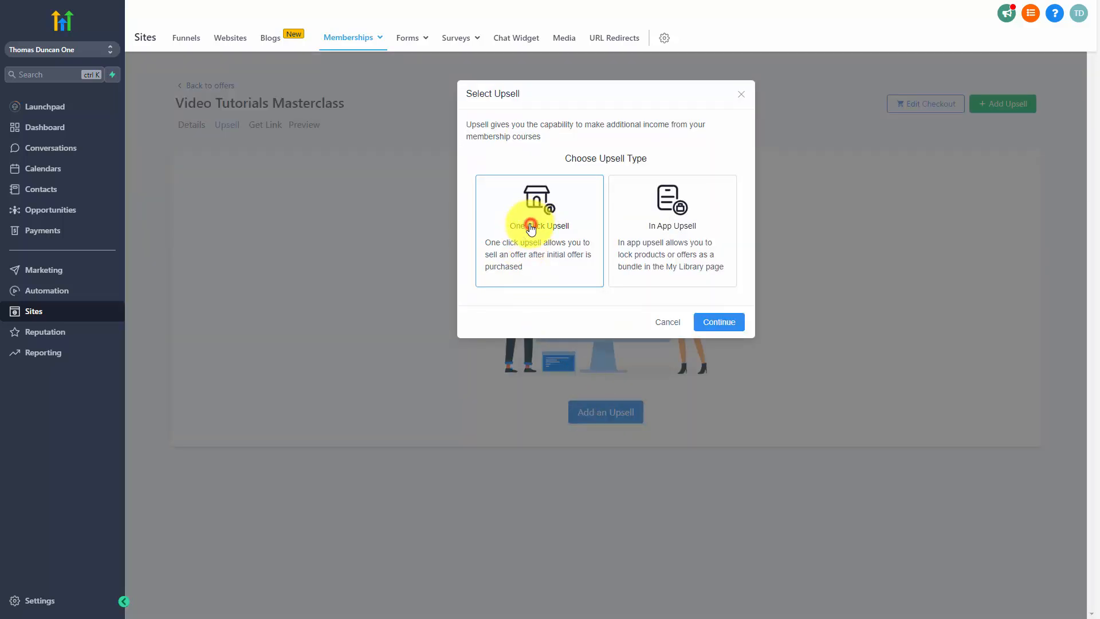
click(717, 324)
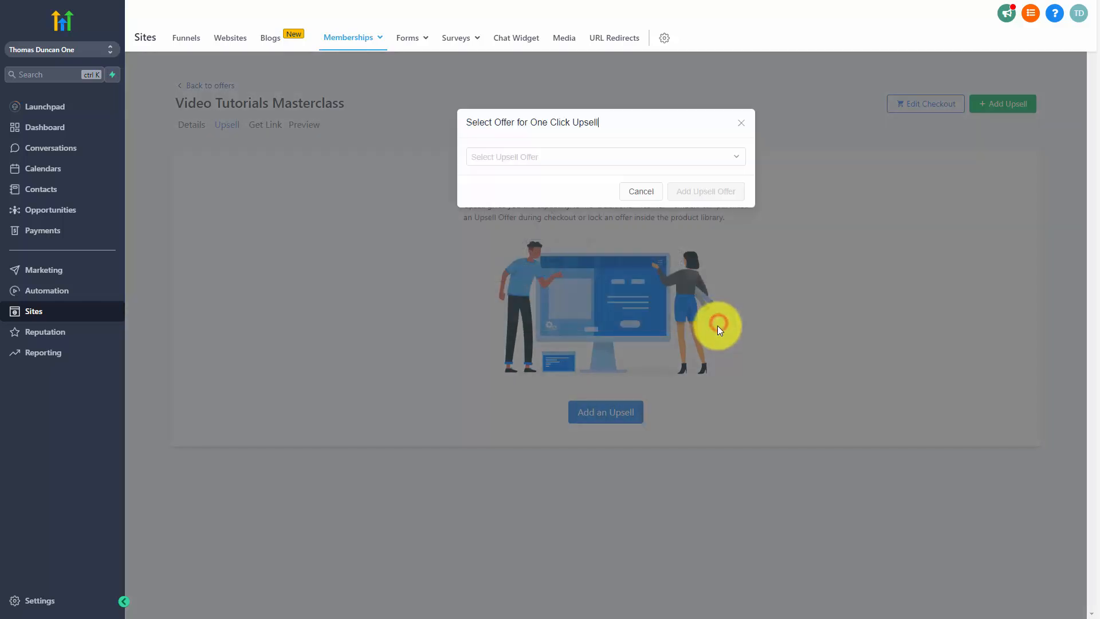
click(580, 164)
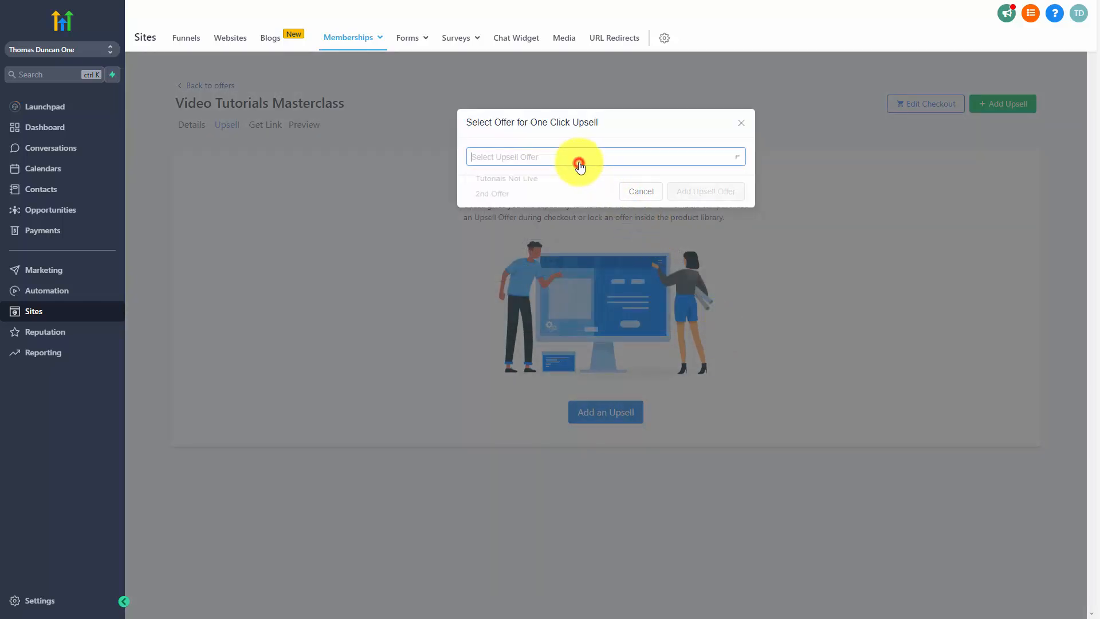
click(493, 197)
click(689, 192)
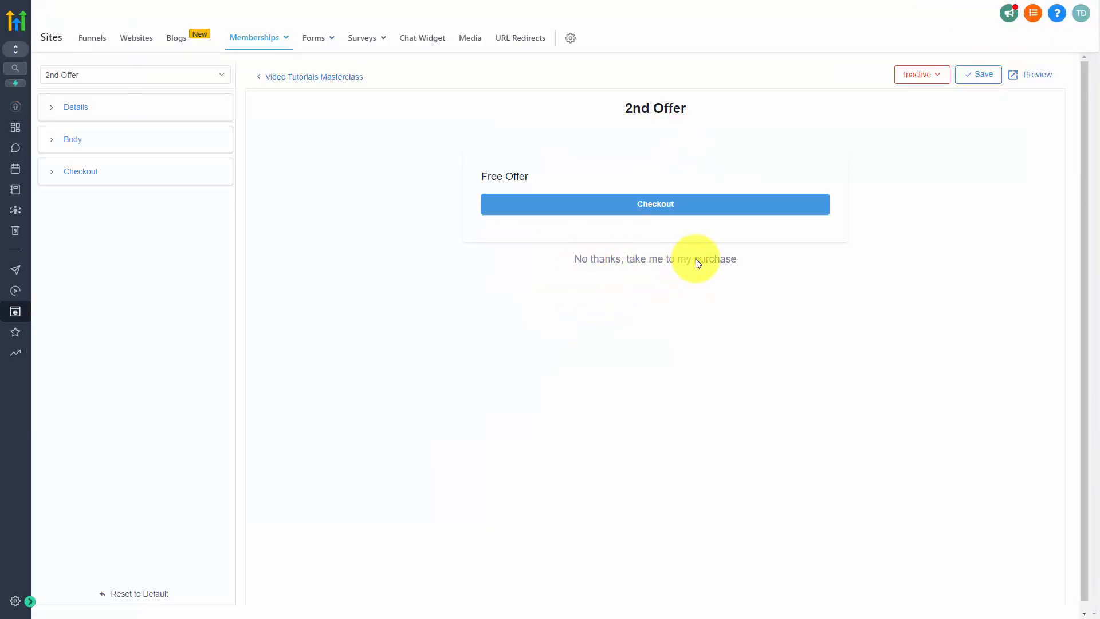
- Add the two-book cover picture as the poster image in the upsell page's body and save the page
click(86, 111)
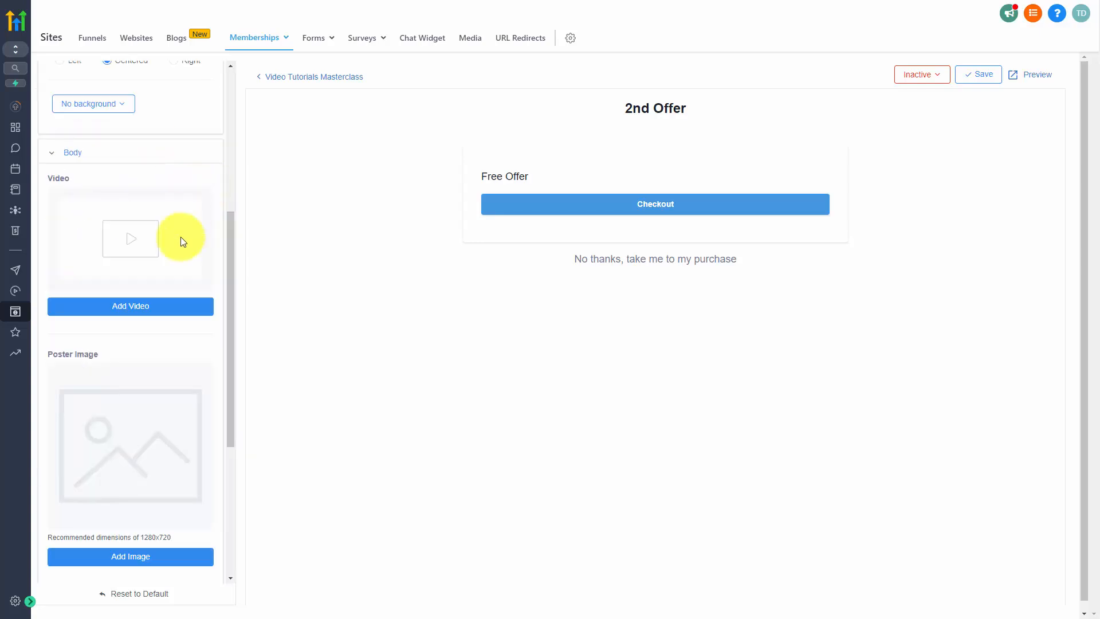
click(132, 306)
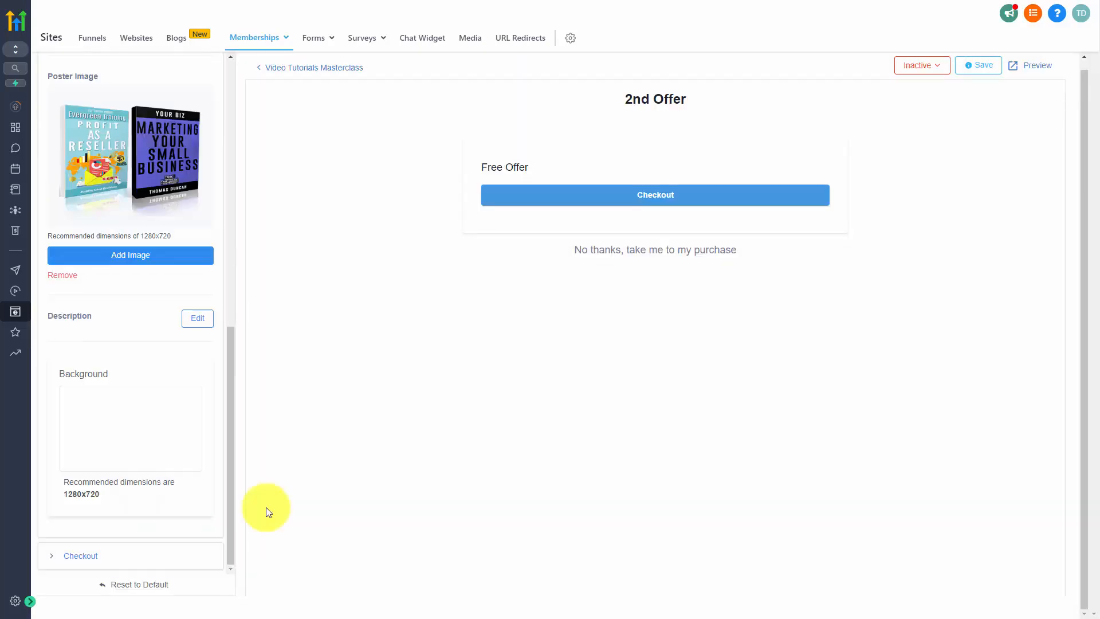
click(84, 555)
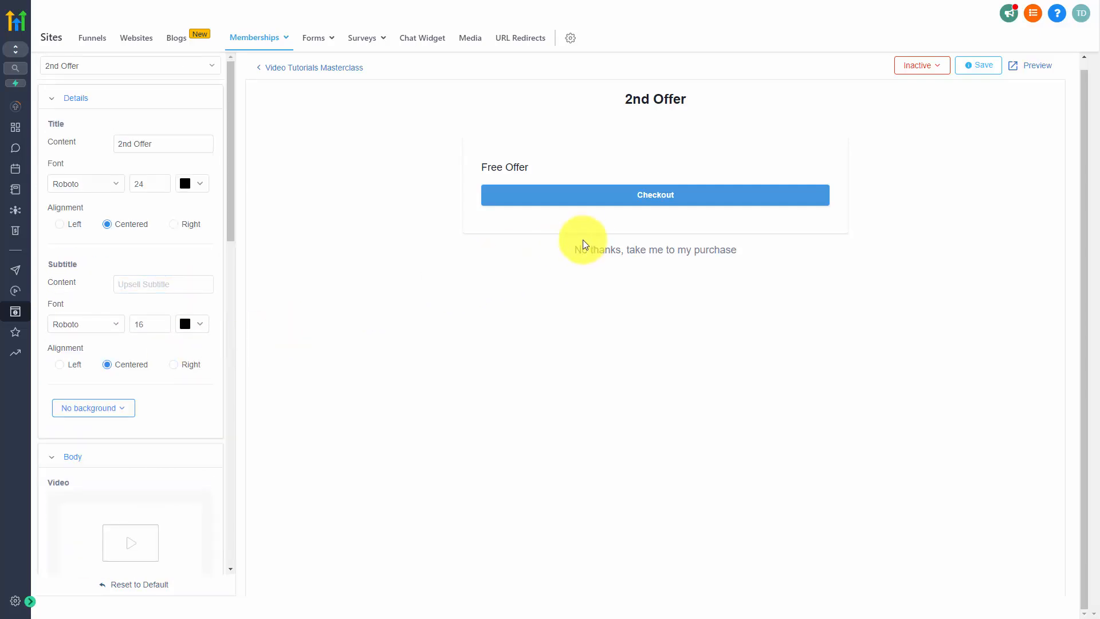
click(977, 66)
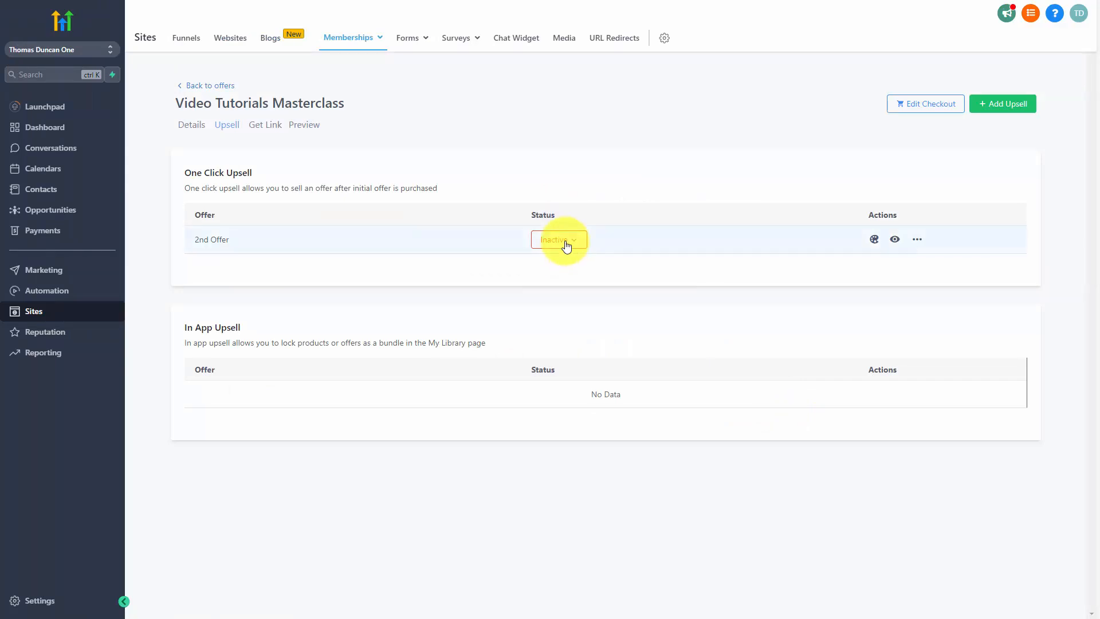
- Set the 2nd Offer upsell to Active and copy the share link of the Video Tutorials Masterclass offer
click(565, 241)
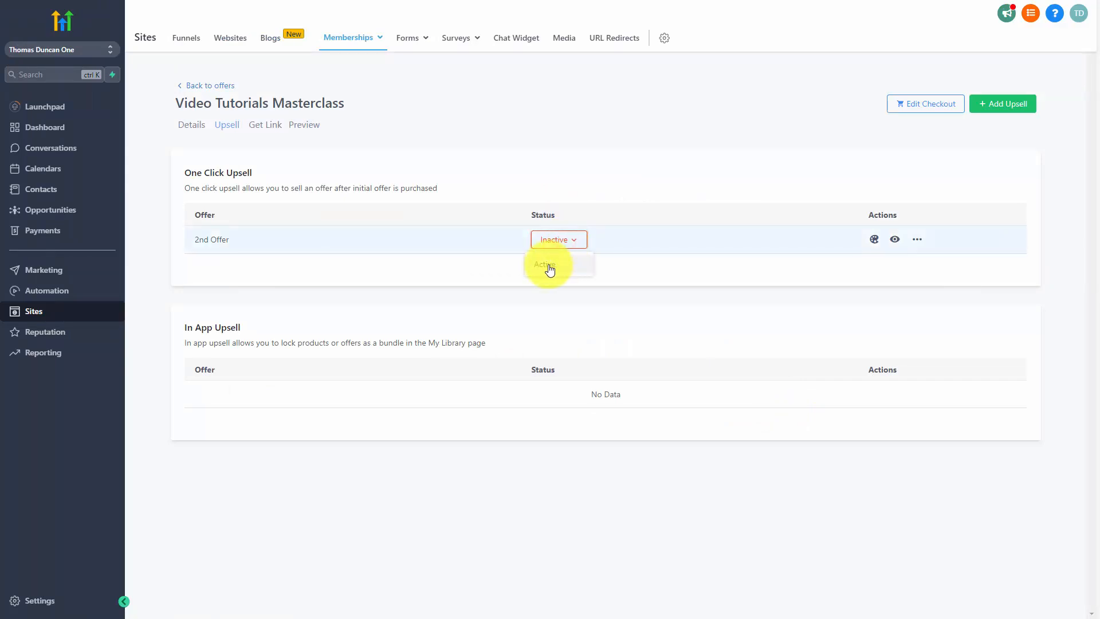
click(546, 264)
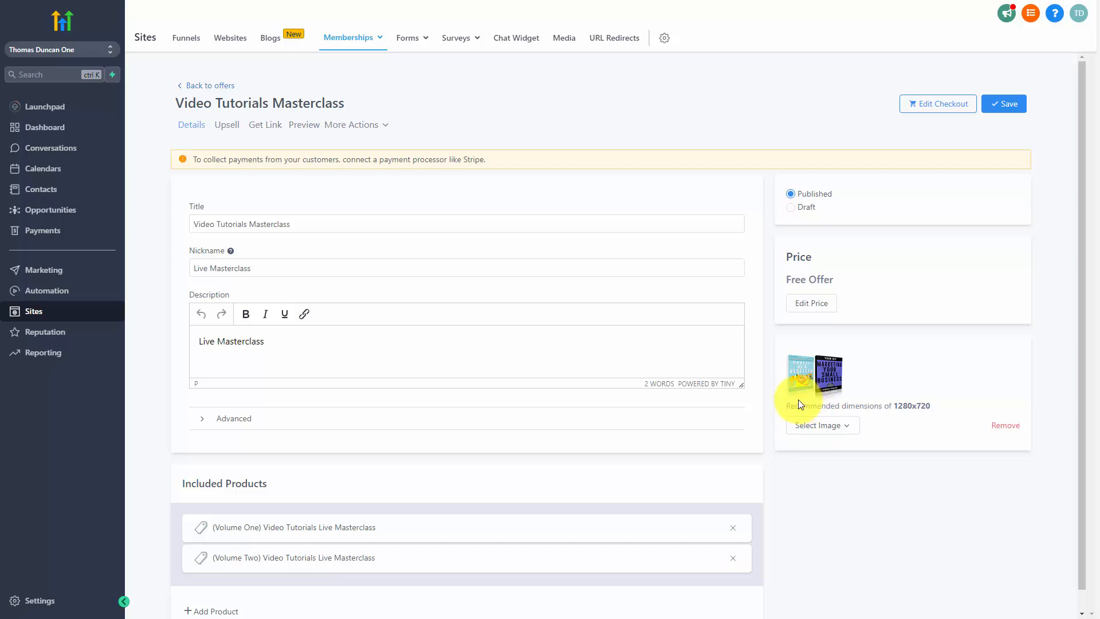
click(264, 129)
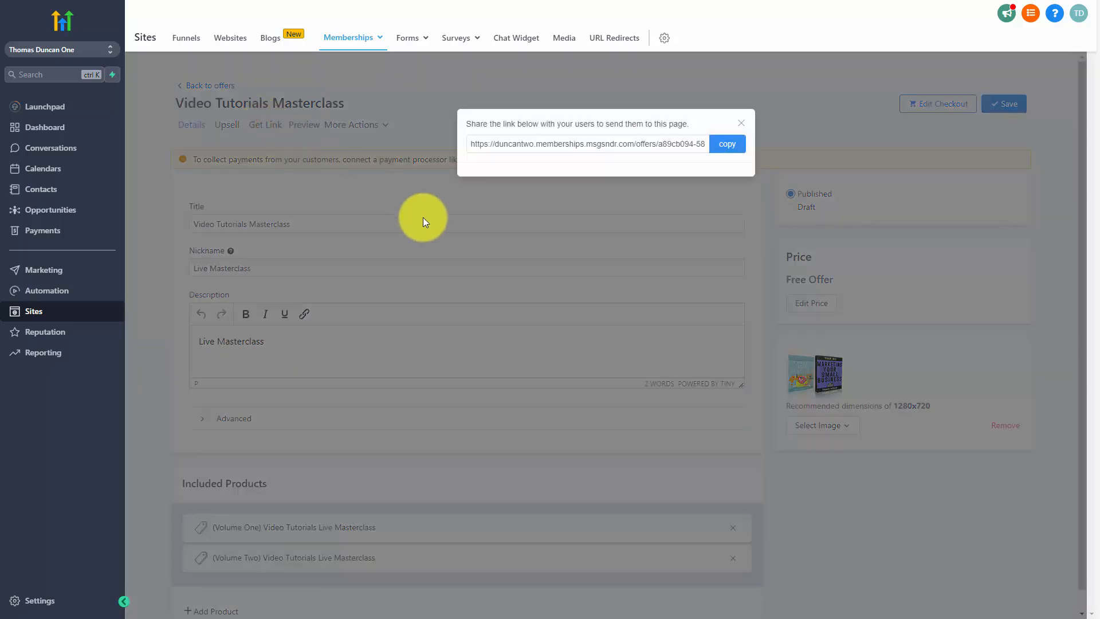
click(725, 149)
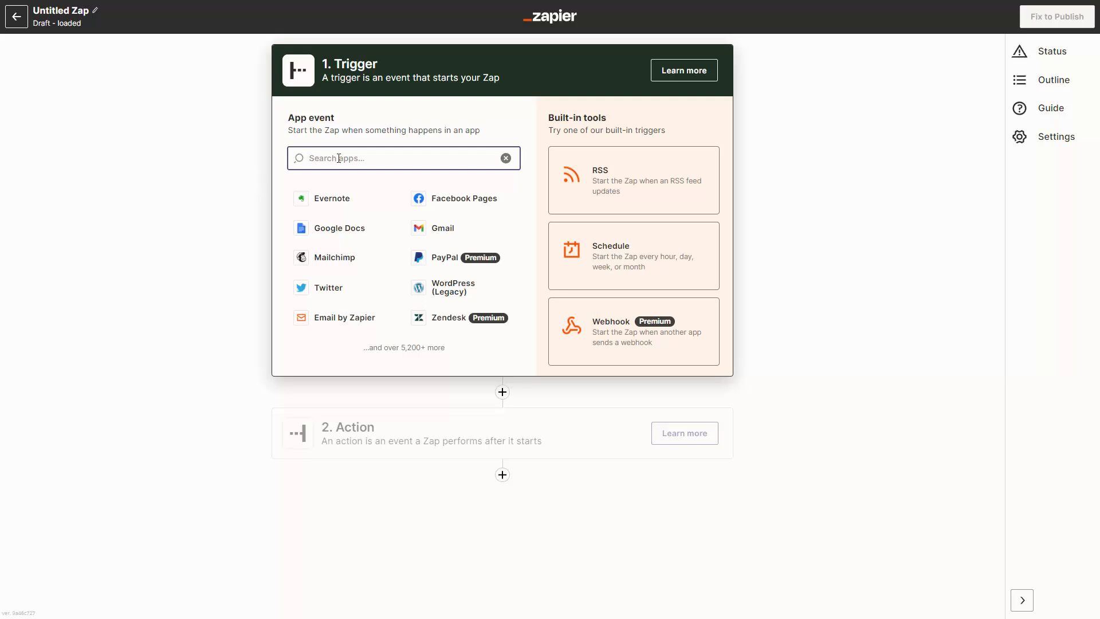
- In Zapier, search the trigger apps for "lead", choose LeadConnector for the untitled Zap, and open its event choices
text(lead)
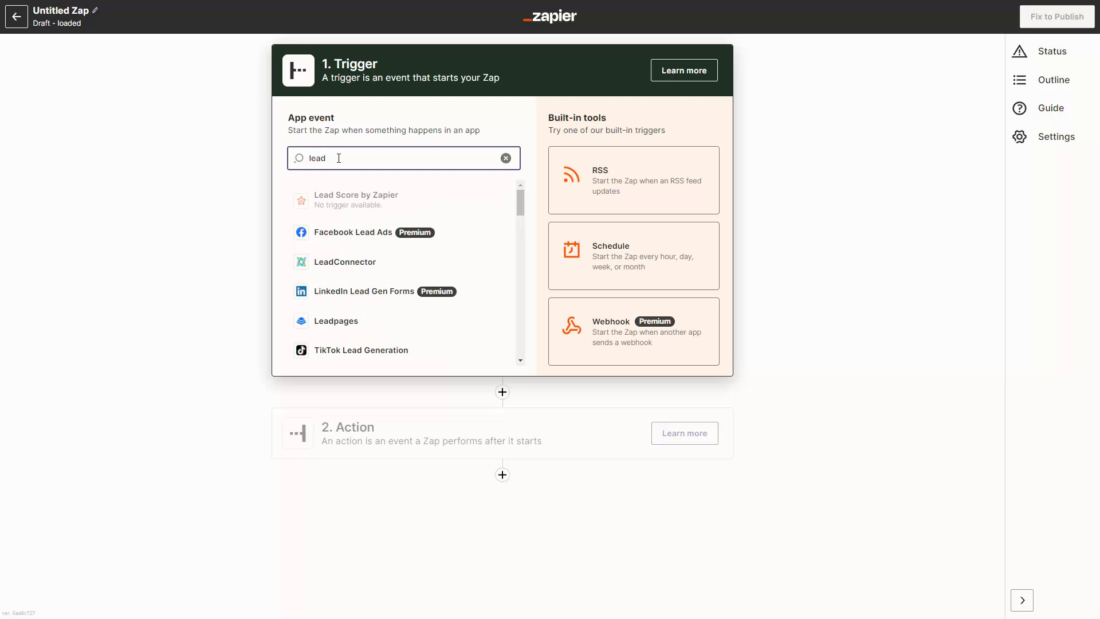
click(356, 266)
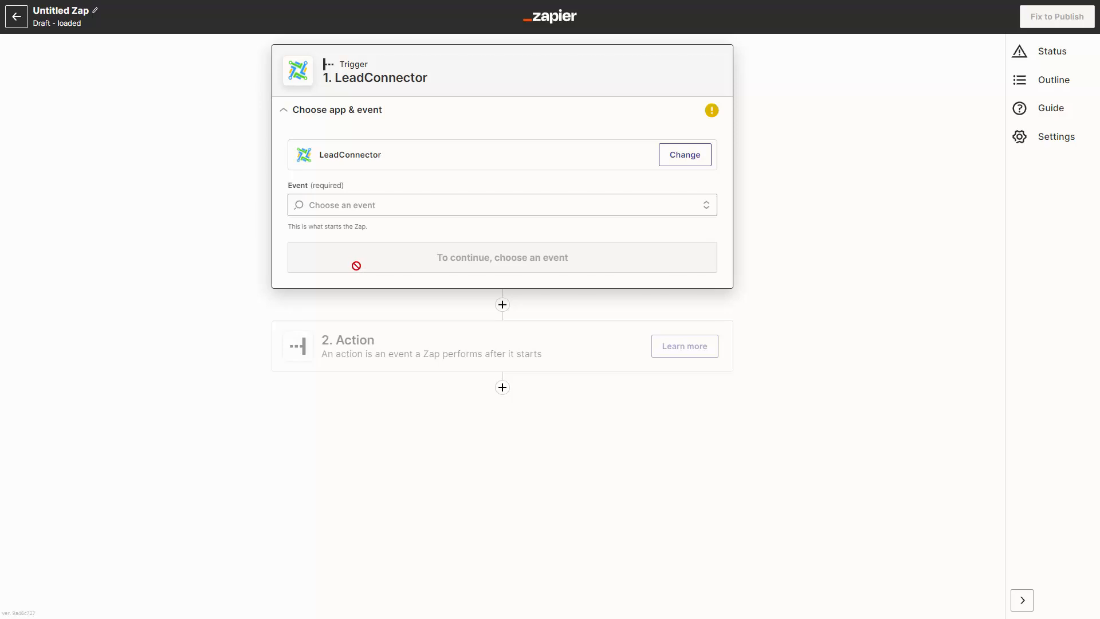
click(381, 204)
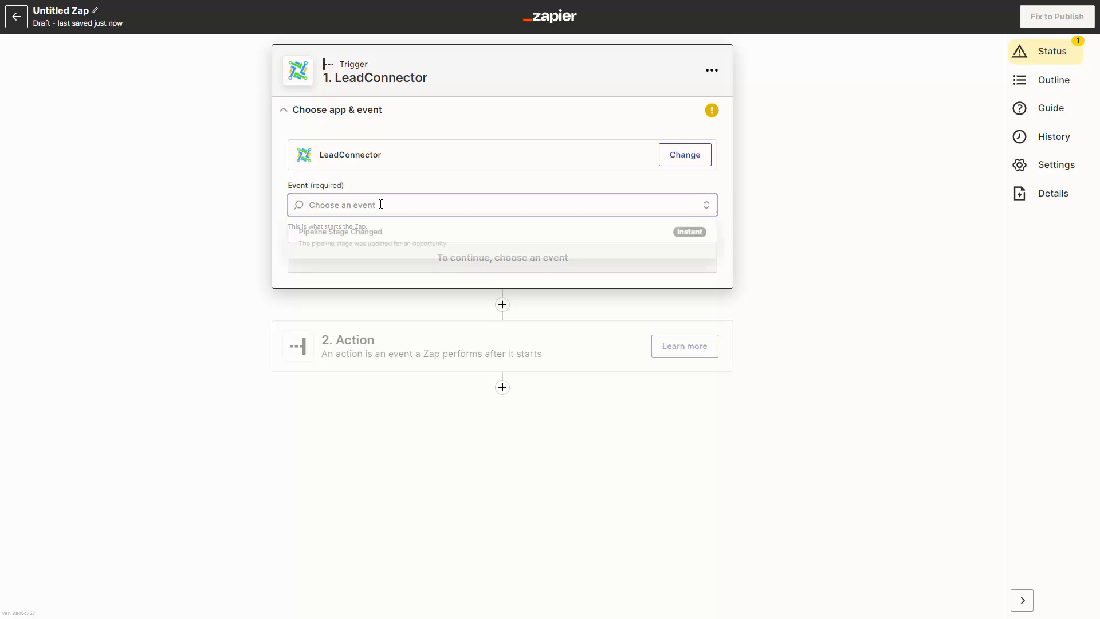
click(383, 207)
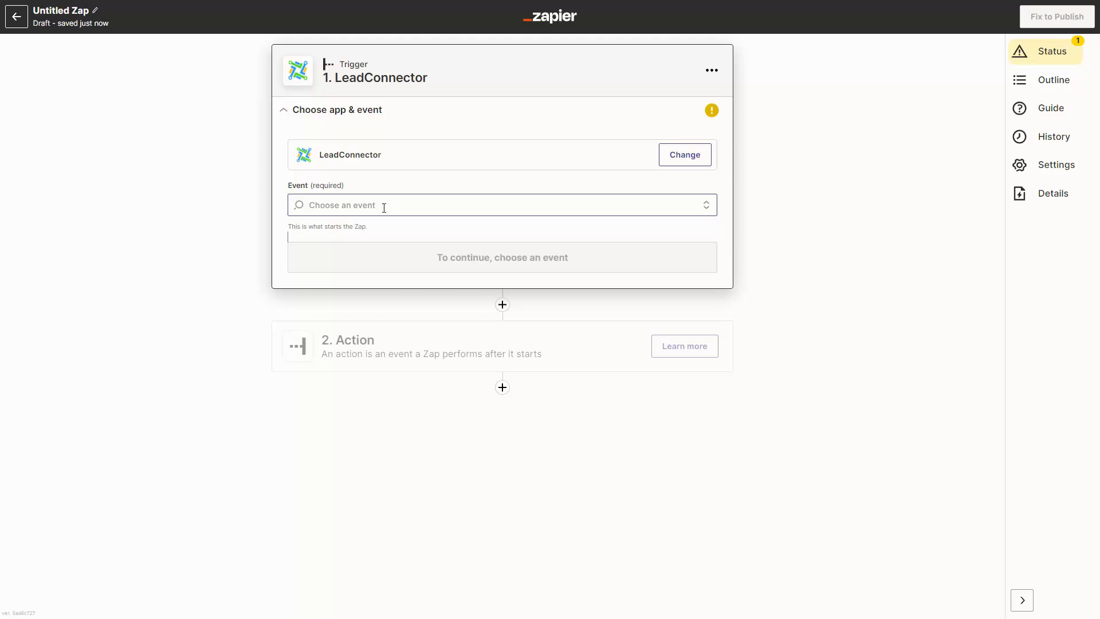
click(382, 208)
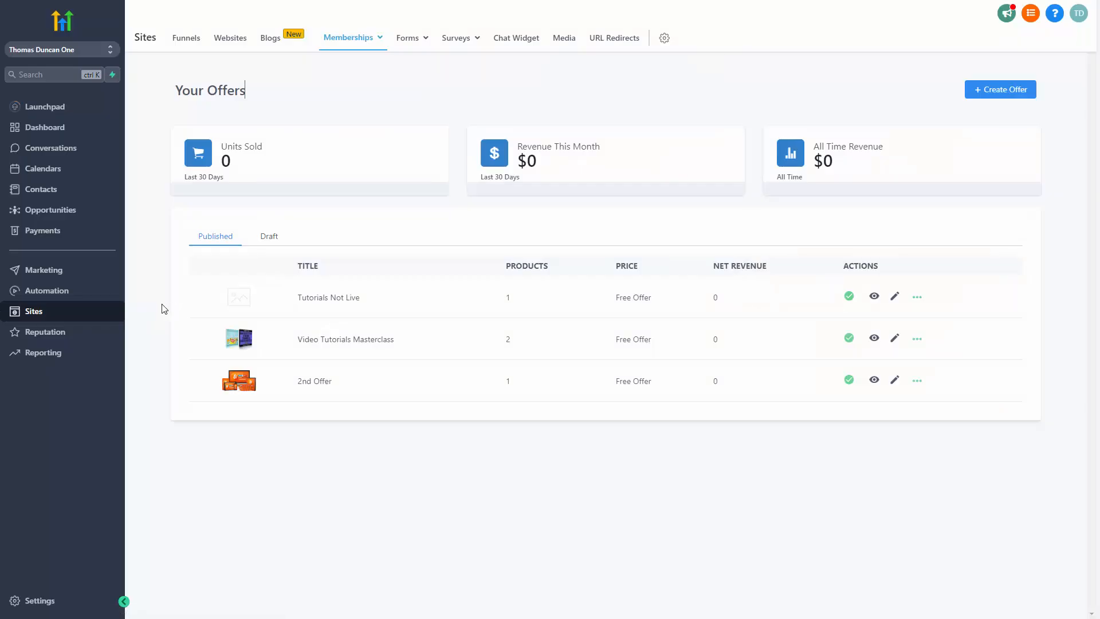
- Switch back to HighLevel and create a new automation workflow from scratch
click(65, 293)
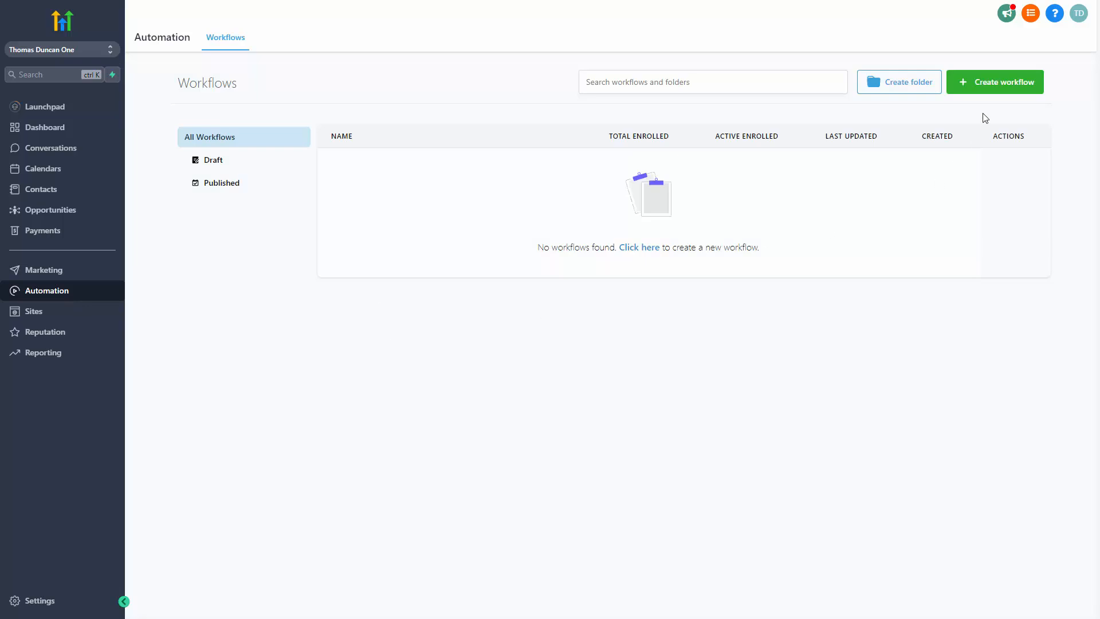
click(970, 86)
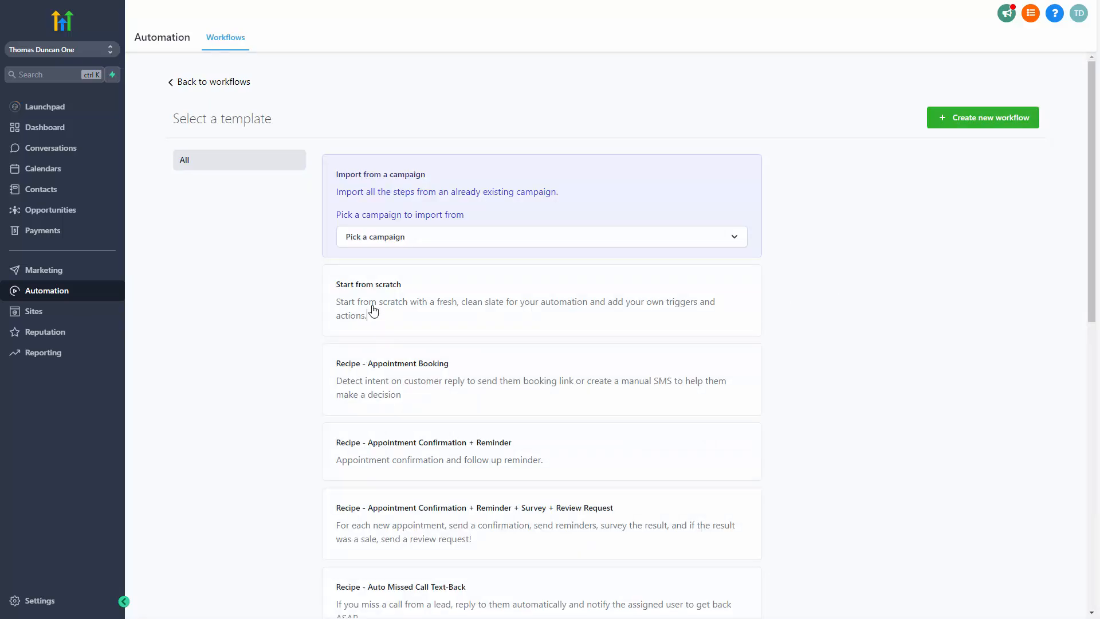
click(389, 289)
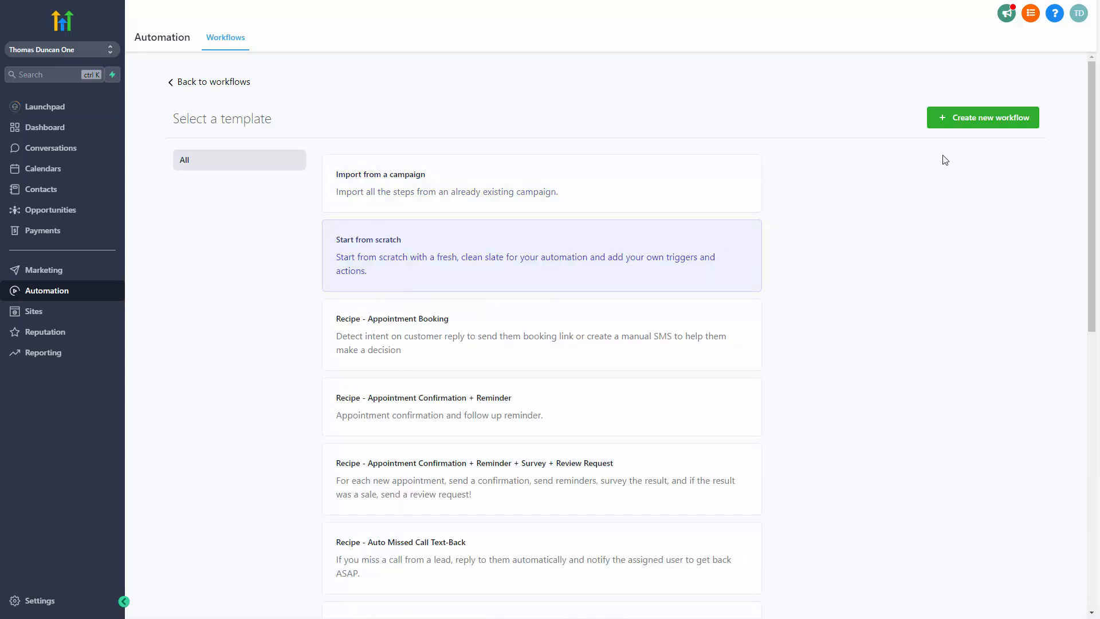
click(679, 255)
- Add a Product Access Granted trigger named "Mailchimp Connection" to the new workflow
click(553, 109)
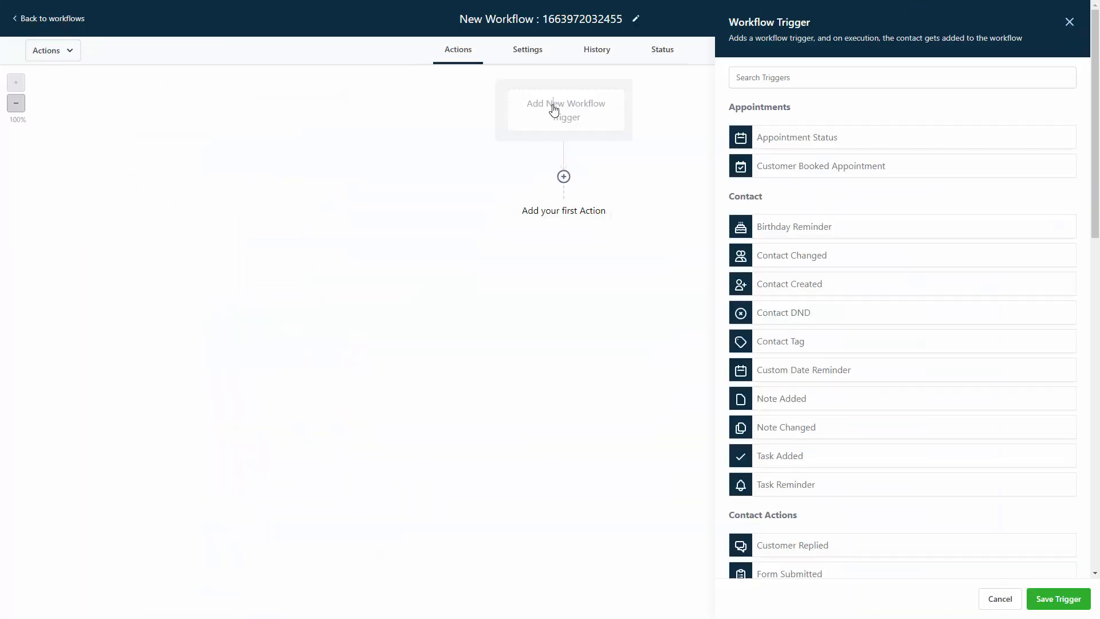
scroll(716, 232, down, 10)
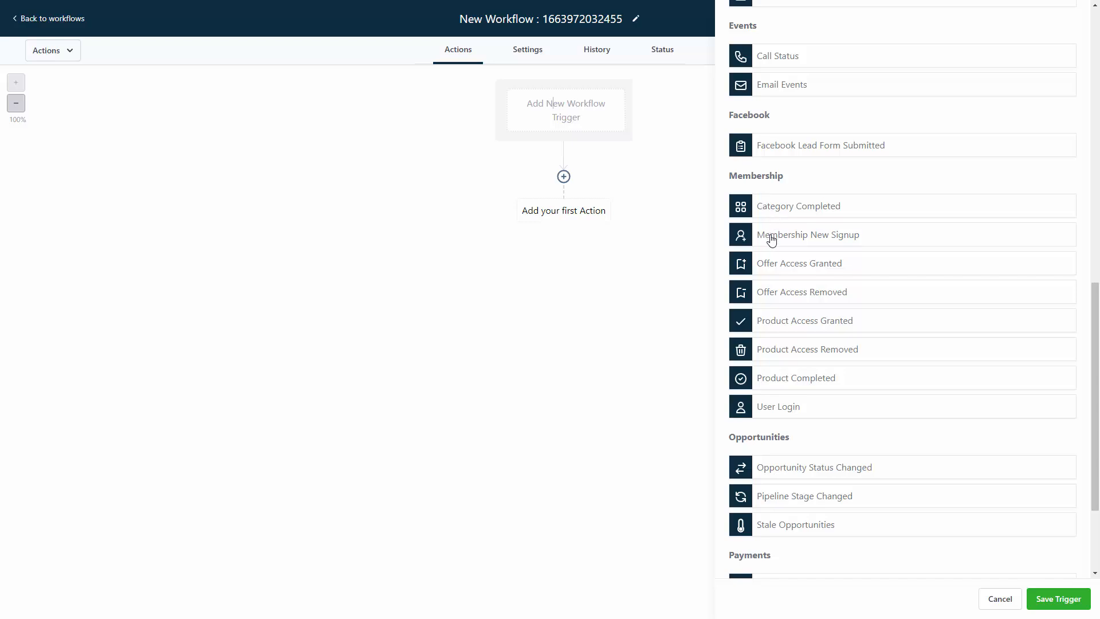
click(788, 322)
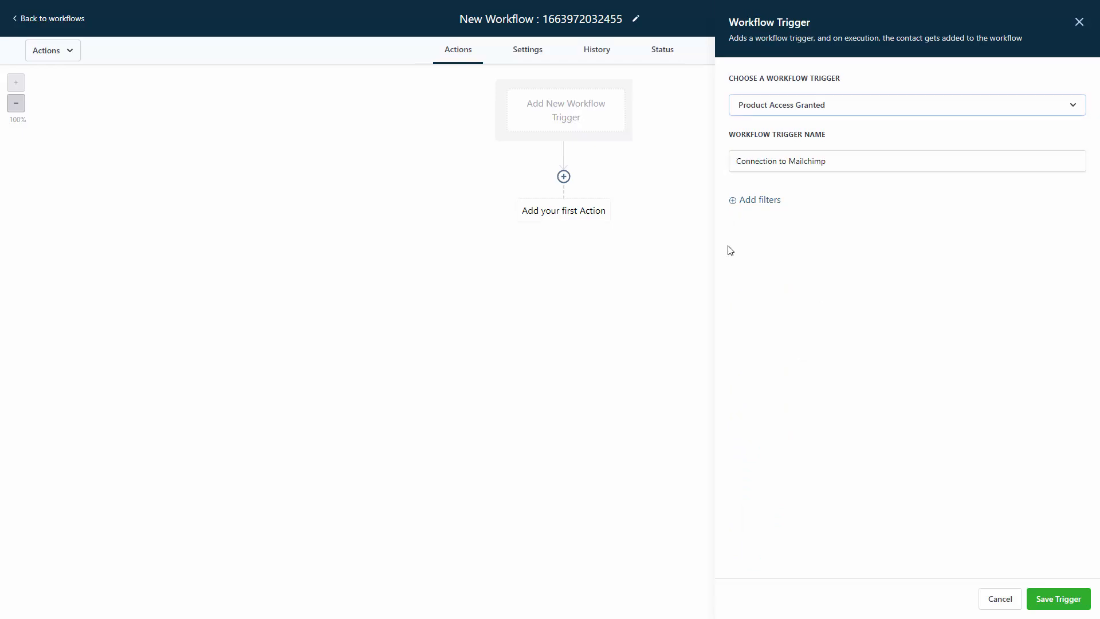
click(740, 200)
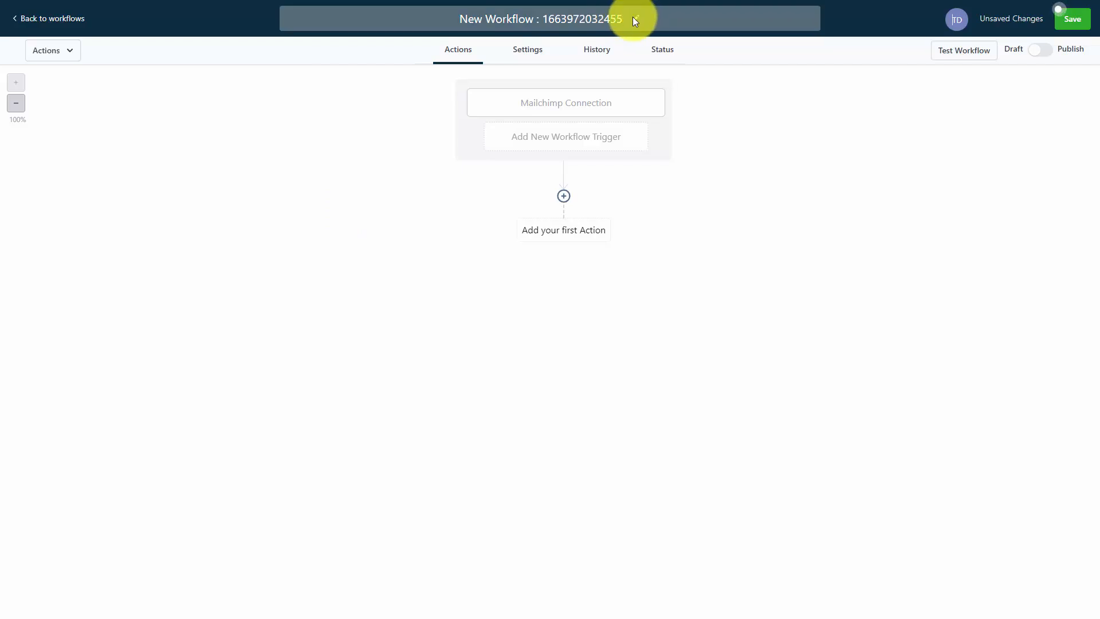
- Rename the workflow as "Mailchimp Connection to Account"
click(613, 18)
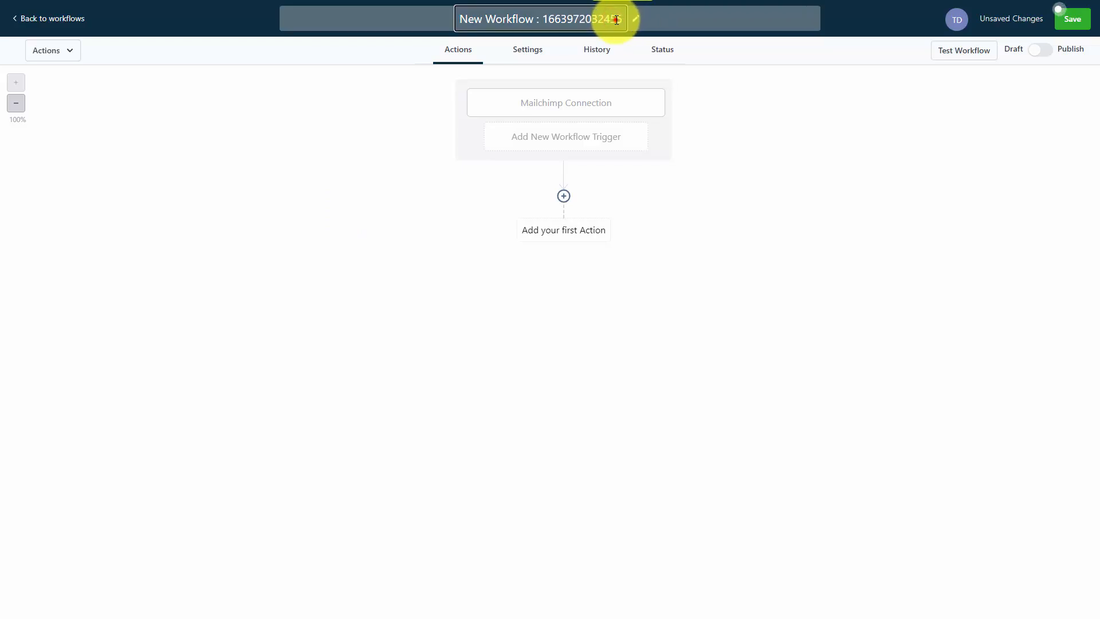
double_click(616, 20)
triple_click(616, 21)
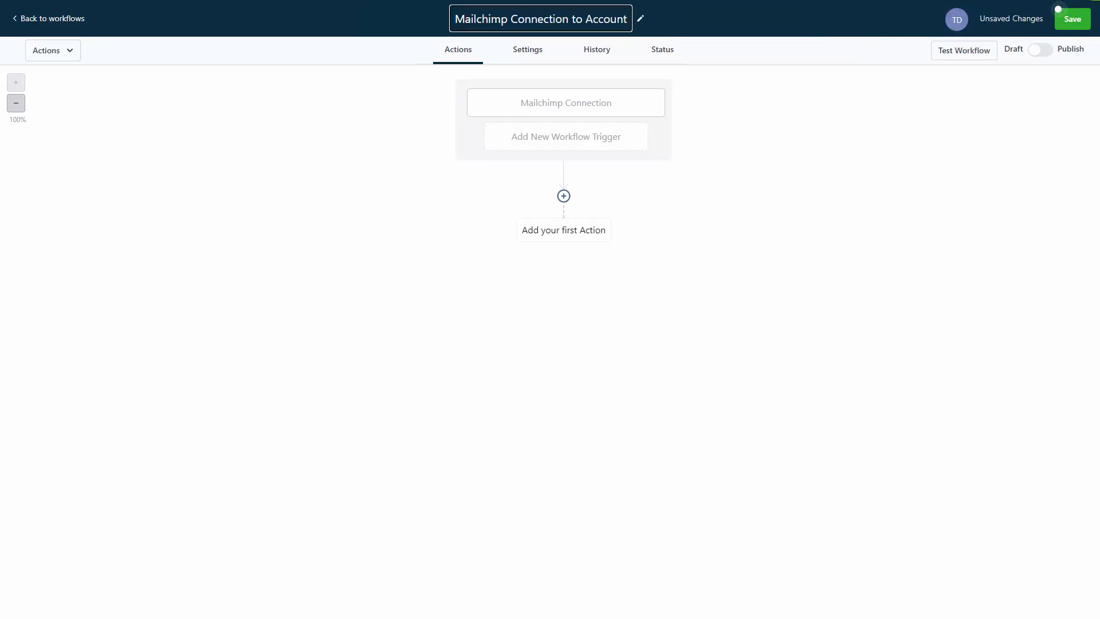
click(720, 351)
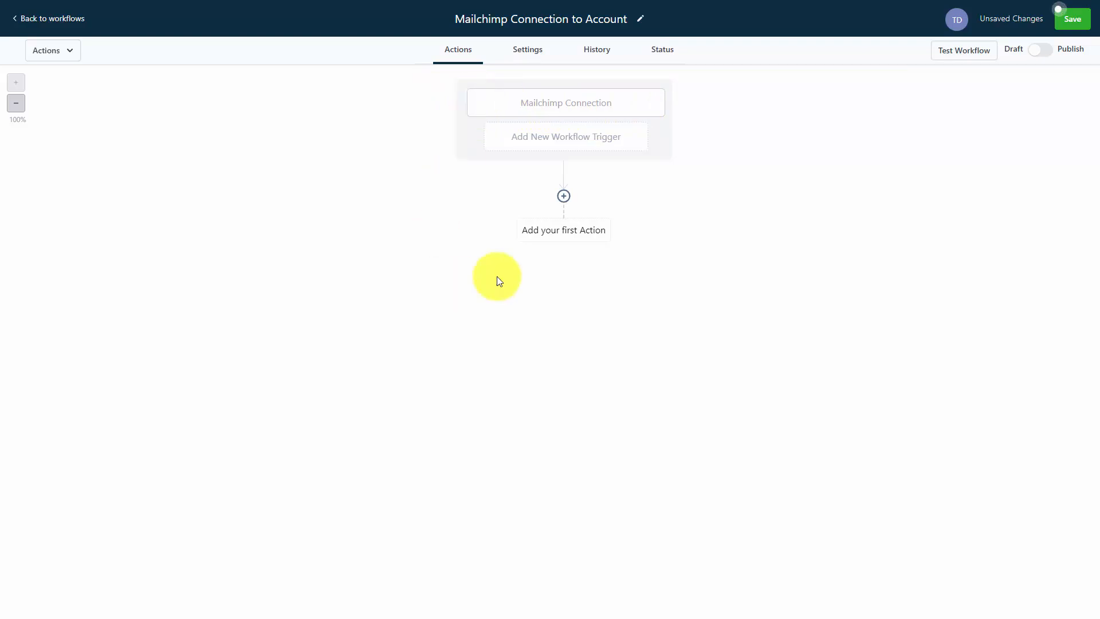
- Add a Webhook action as the first action of the Mailchimp Connection to Account workflow
click(563, 197)
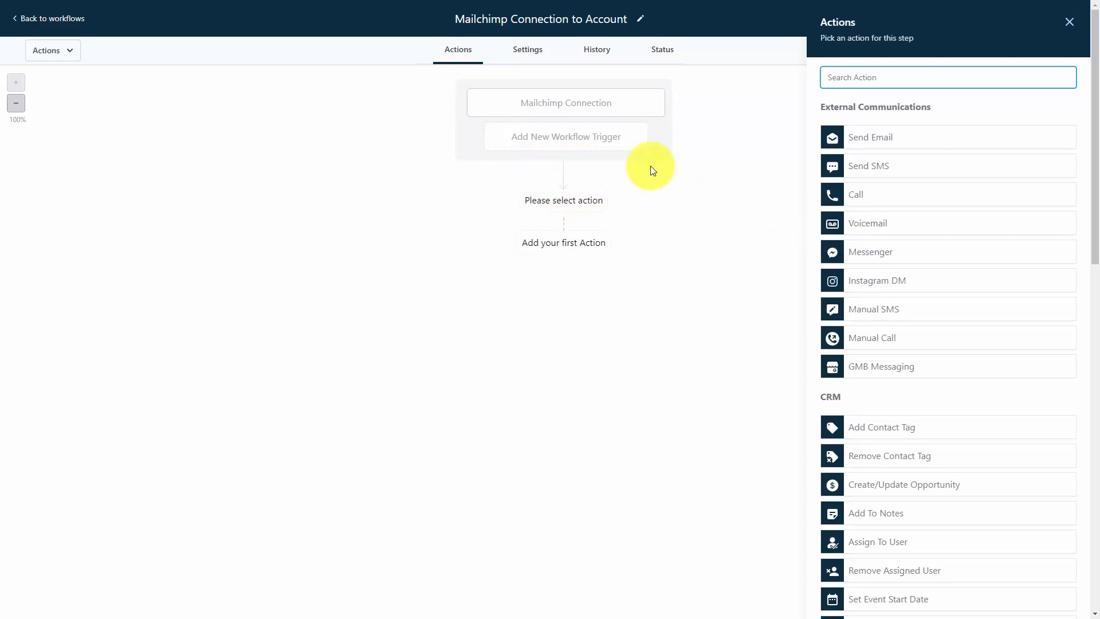
scroll(933, 246, down, 12)
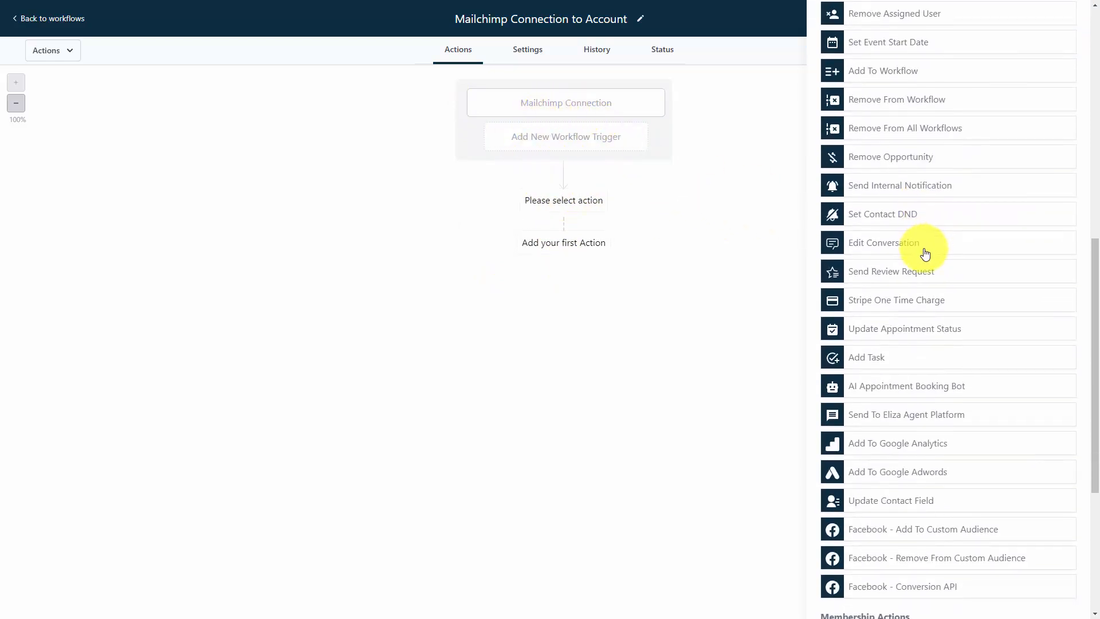
scroll(923, 256, down, 1)
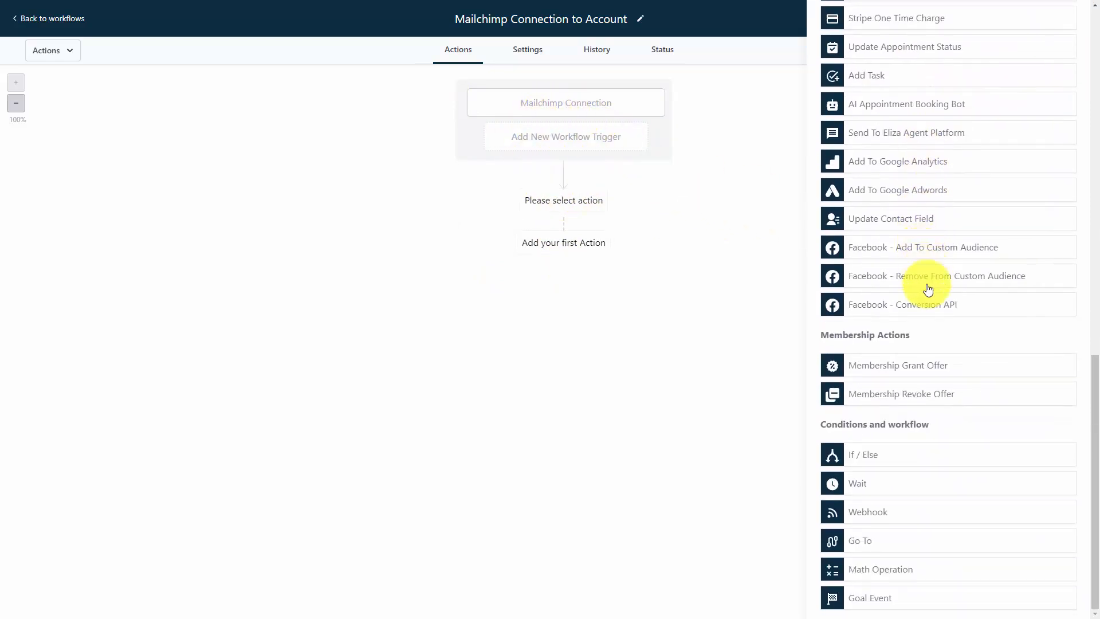
click(877, 512)
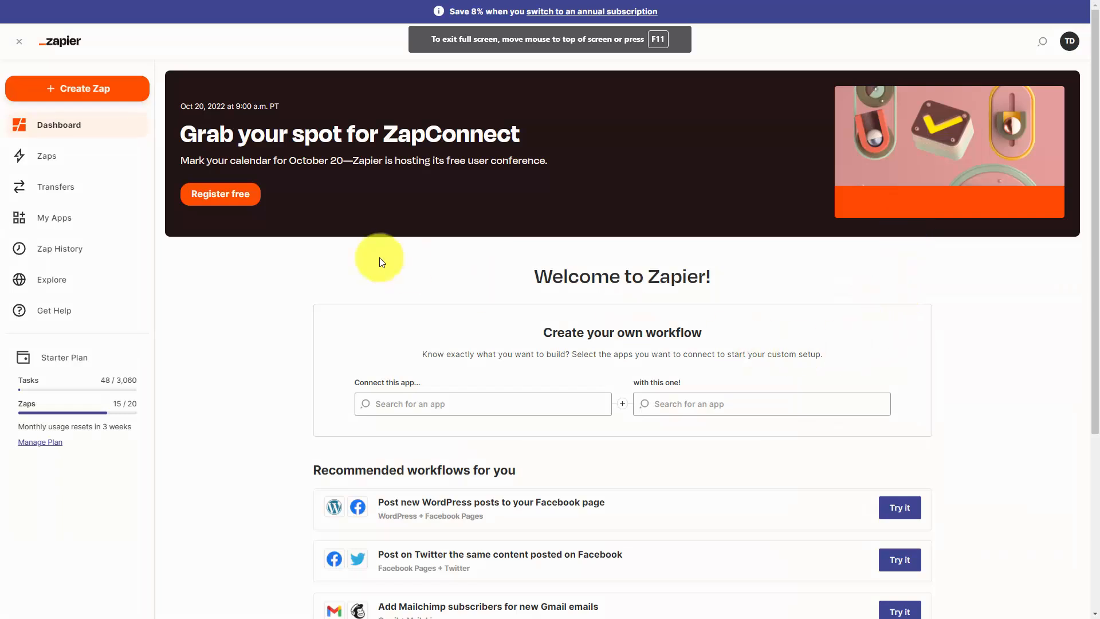
- Switch to Zapier and create a Zap triggered by the Webhooks by Zapier Catch Hook event, leaving the child key empty
click(99, 91)
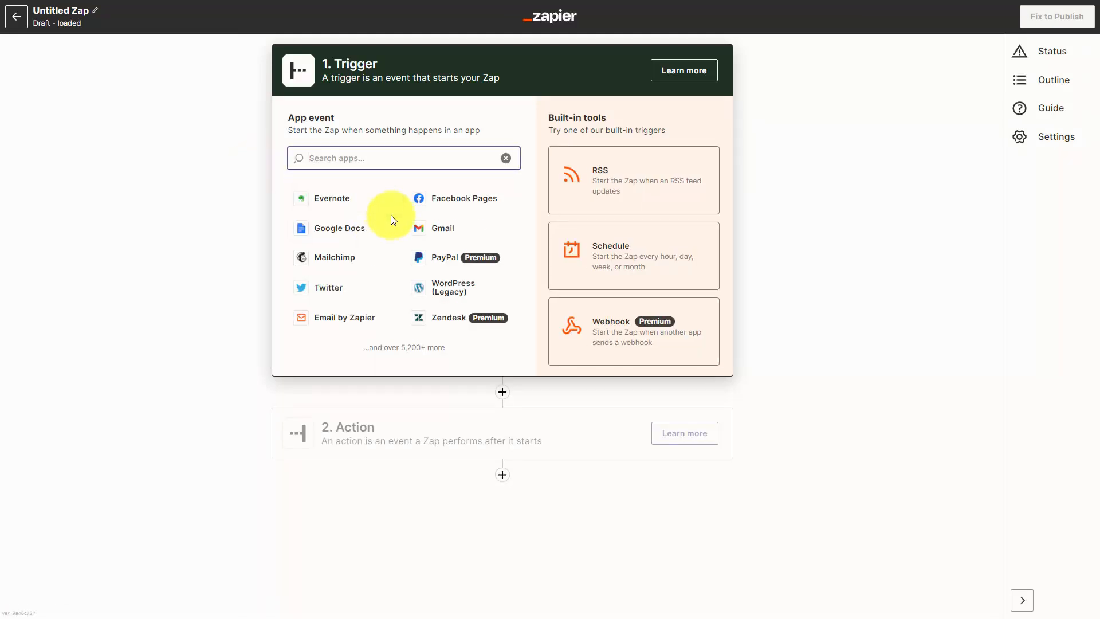
click(616, 336)
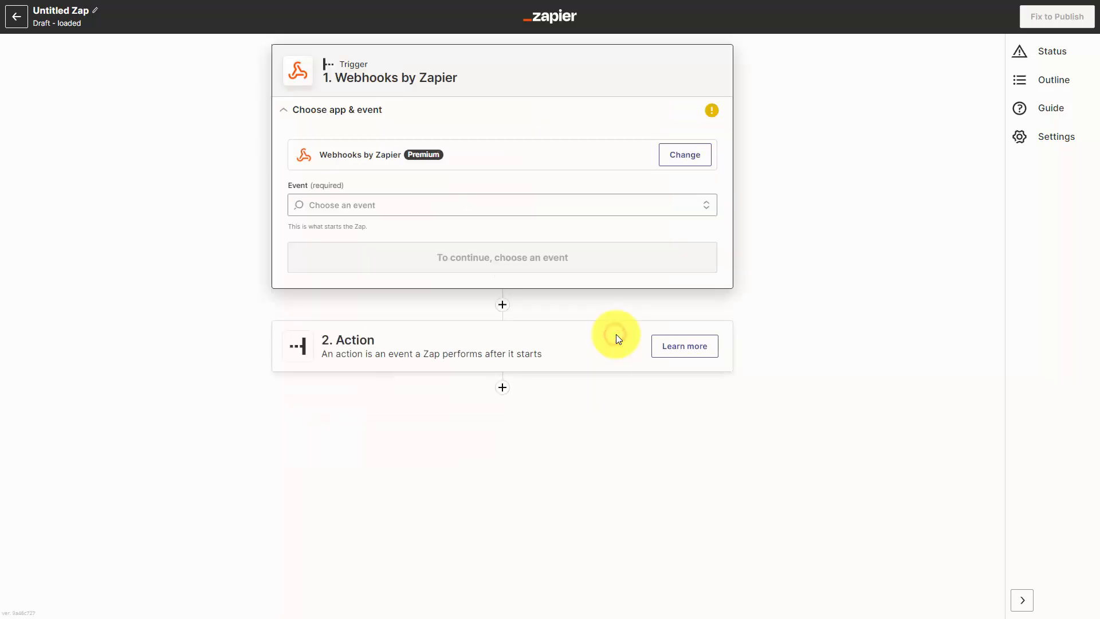
click(387, 202)
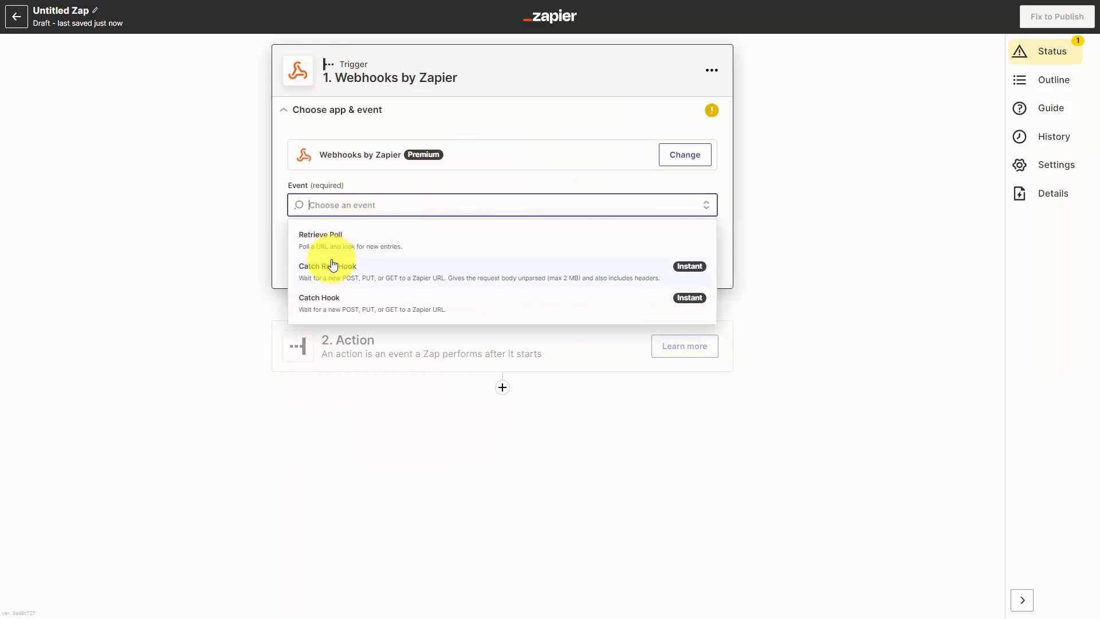
click(329, 304)
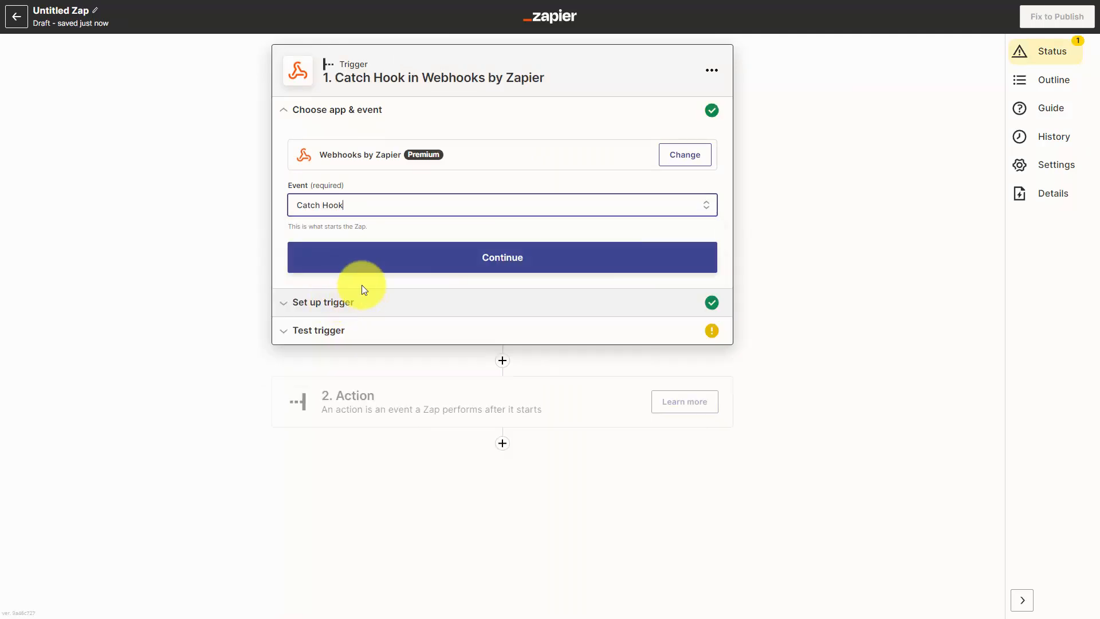
click(502, 258)
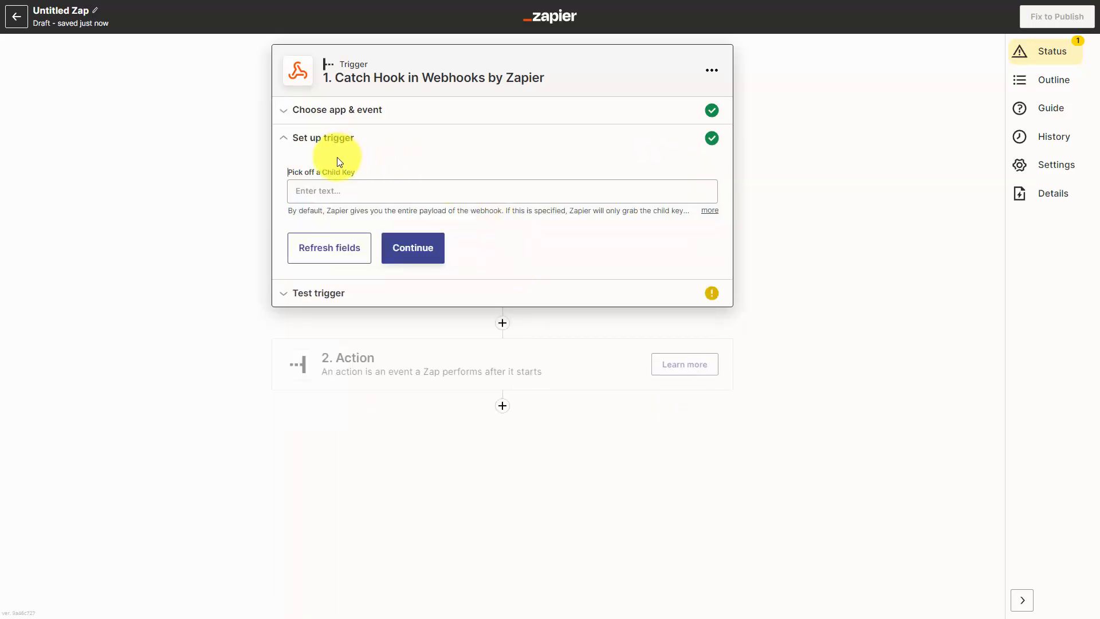
click(392, 185)
click(292, 150)
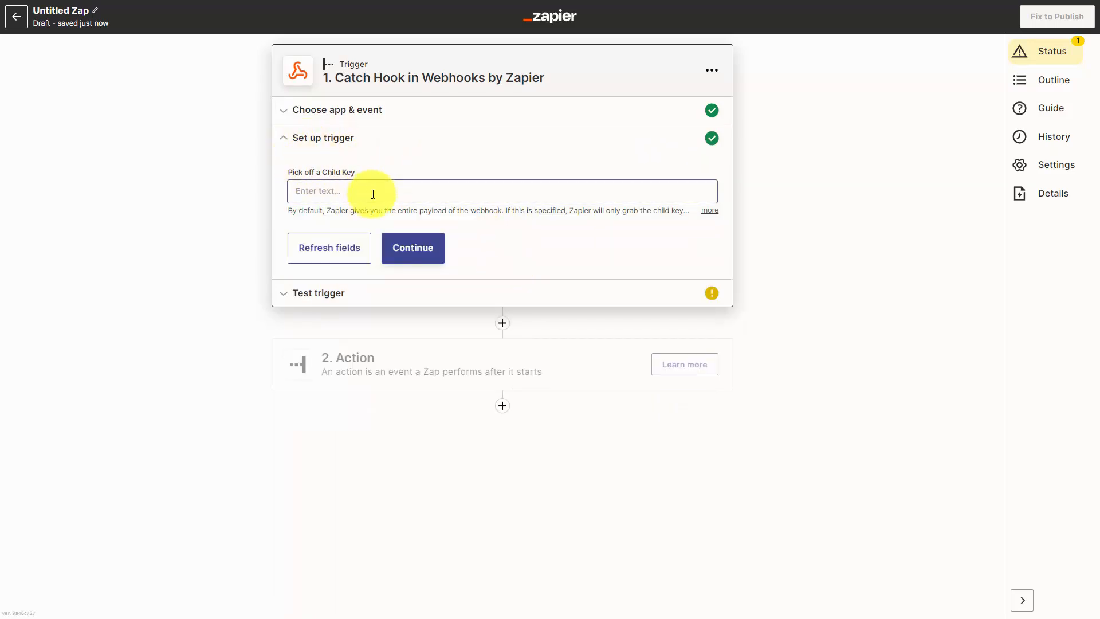
click(417, 247)
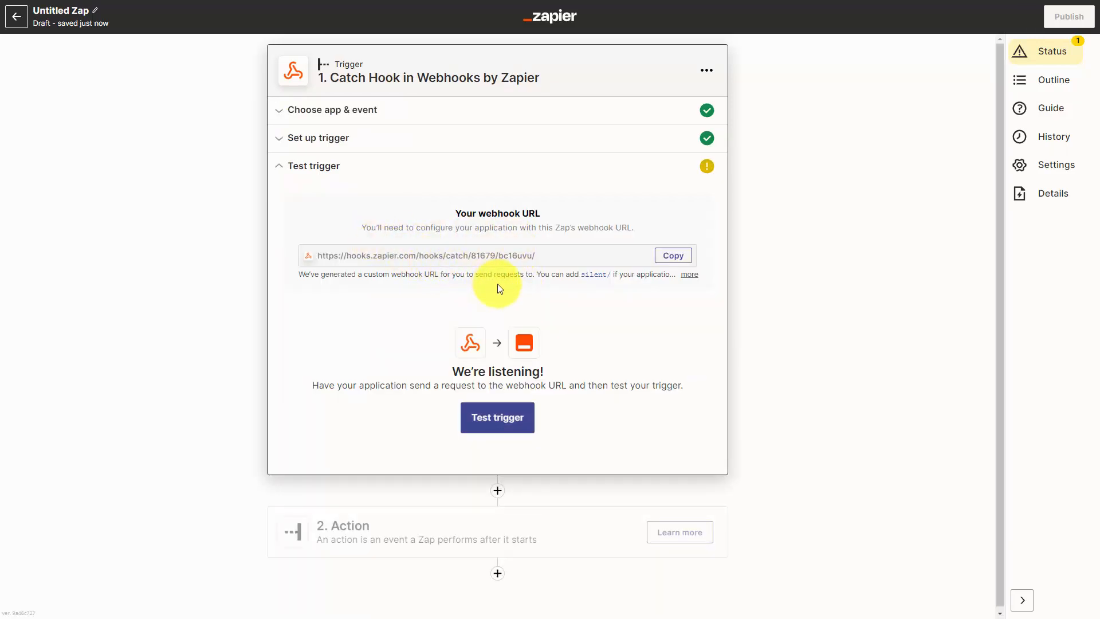
- Copy the Zap's webhook URL into the URL of the HighLevel Webhook action and save the action
click(668, 256)
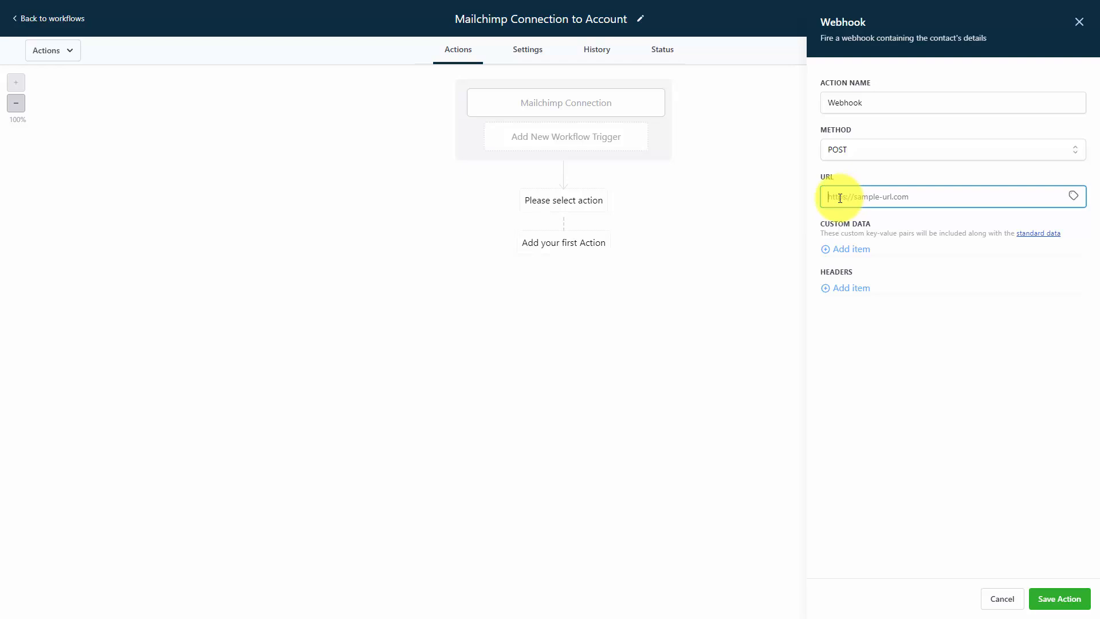
key(ctrl+v)
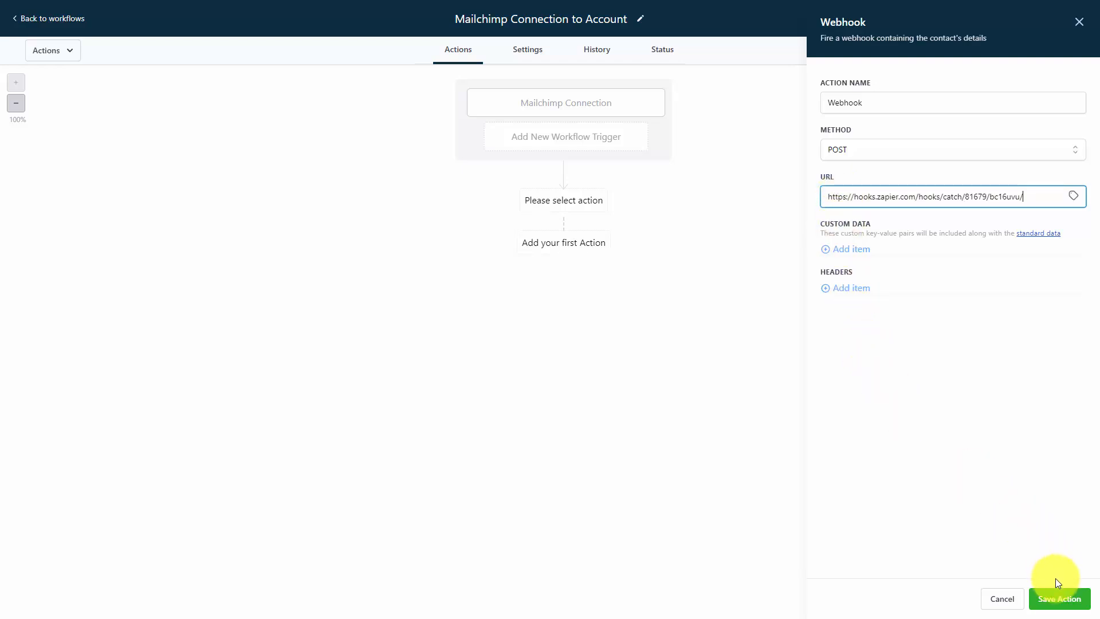
click(1057, 598)
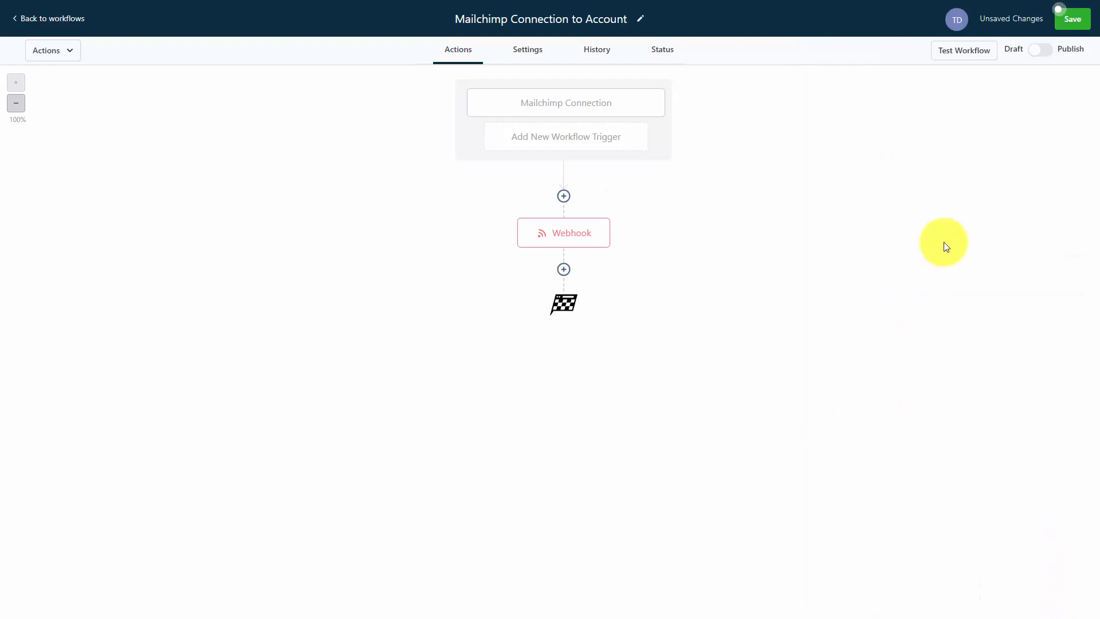
- Publish and save the HighLevel workflow, and run the trigger test on the Catch Hook step in Zapier
click(1064, 19)
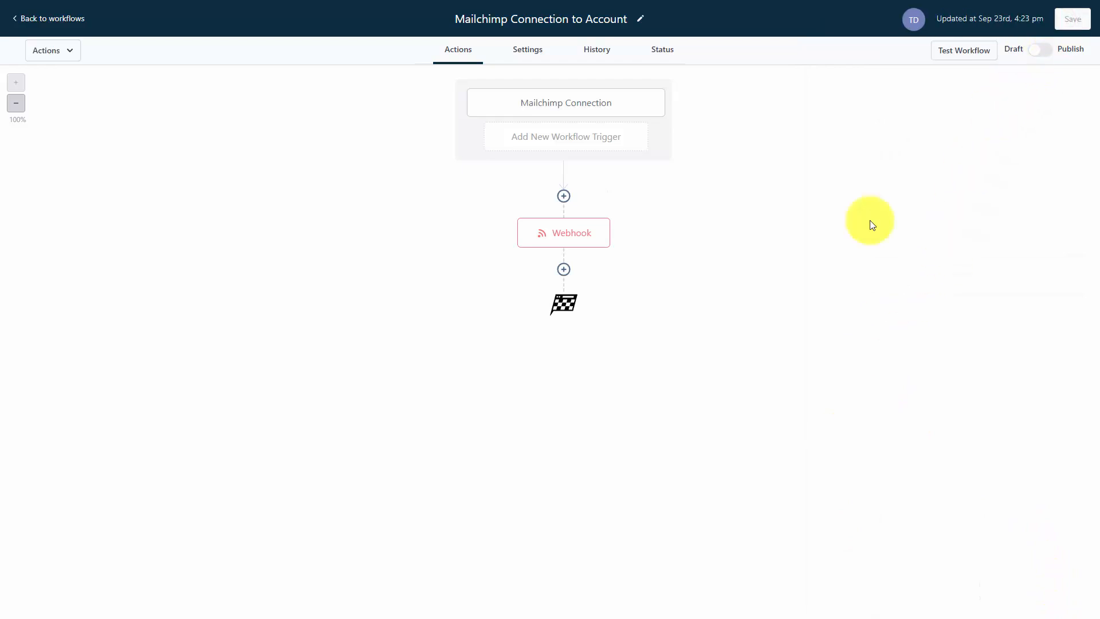
click(1041, 51)
click(1069, 22)
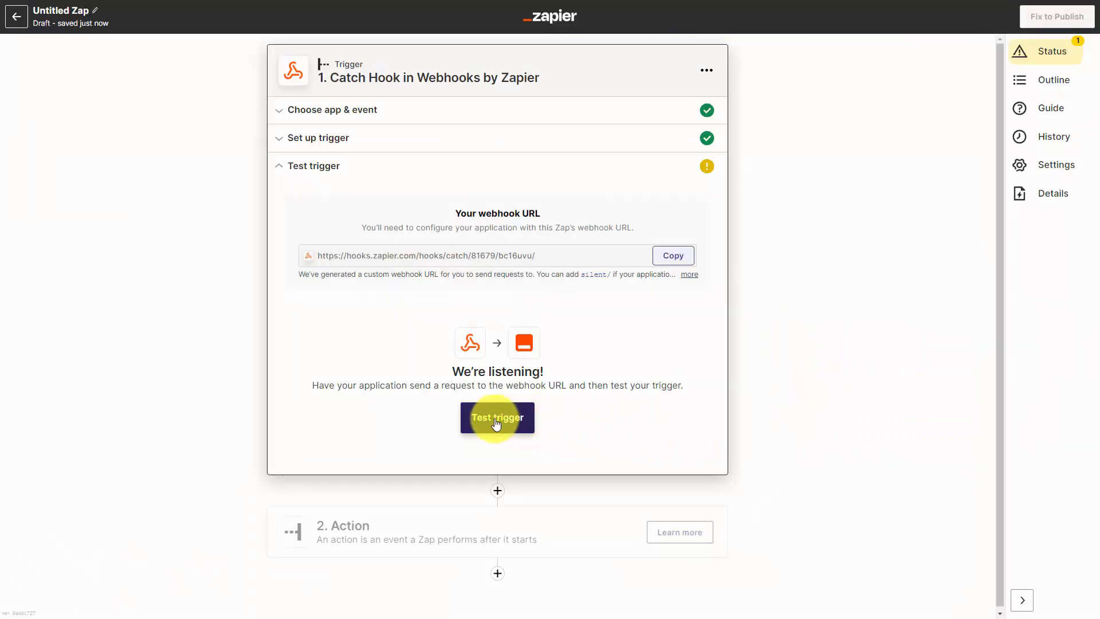
click(496, 423)
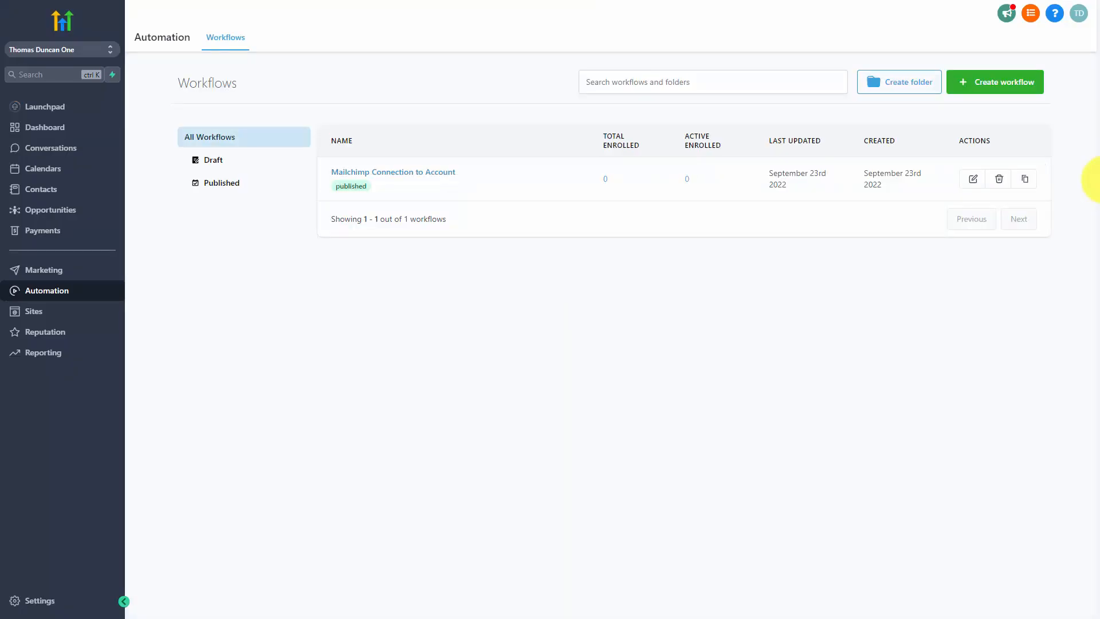
- In HighLevel, open the Video Tutorials Masterclass membership offer and copy its share link
click(33, 311)
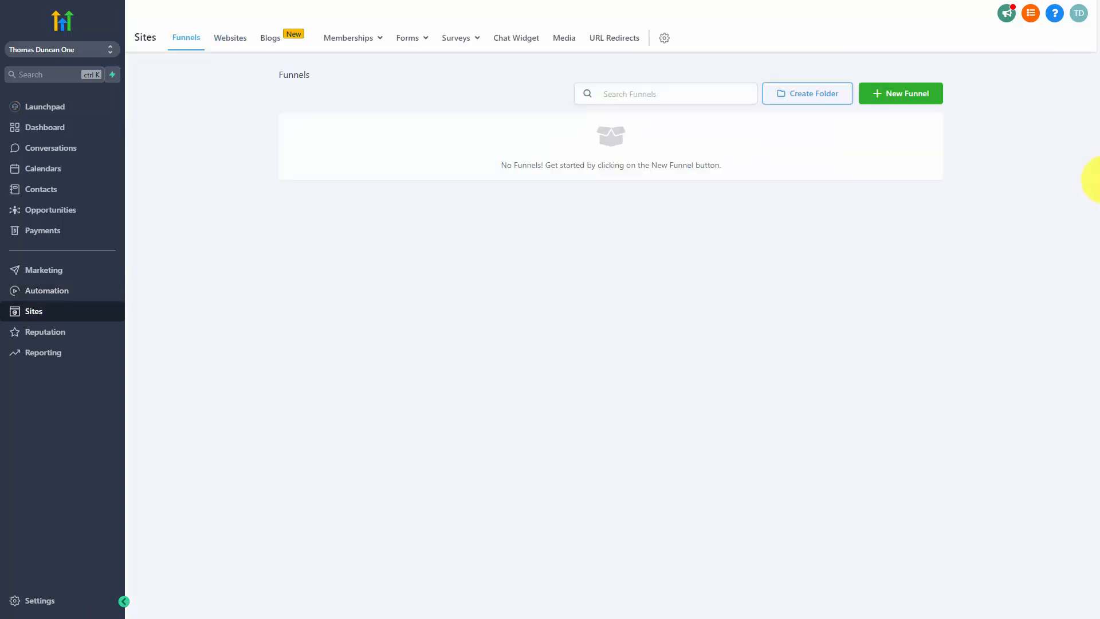
click(353, 38)
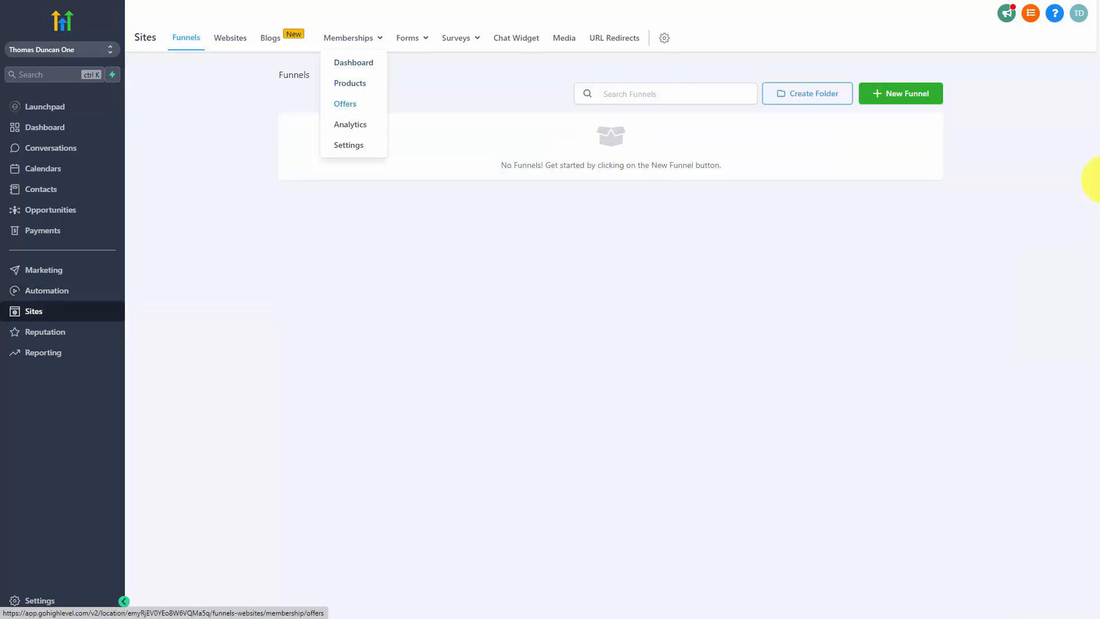
click(345, 104)
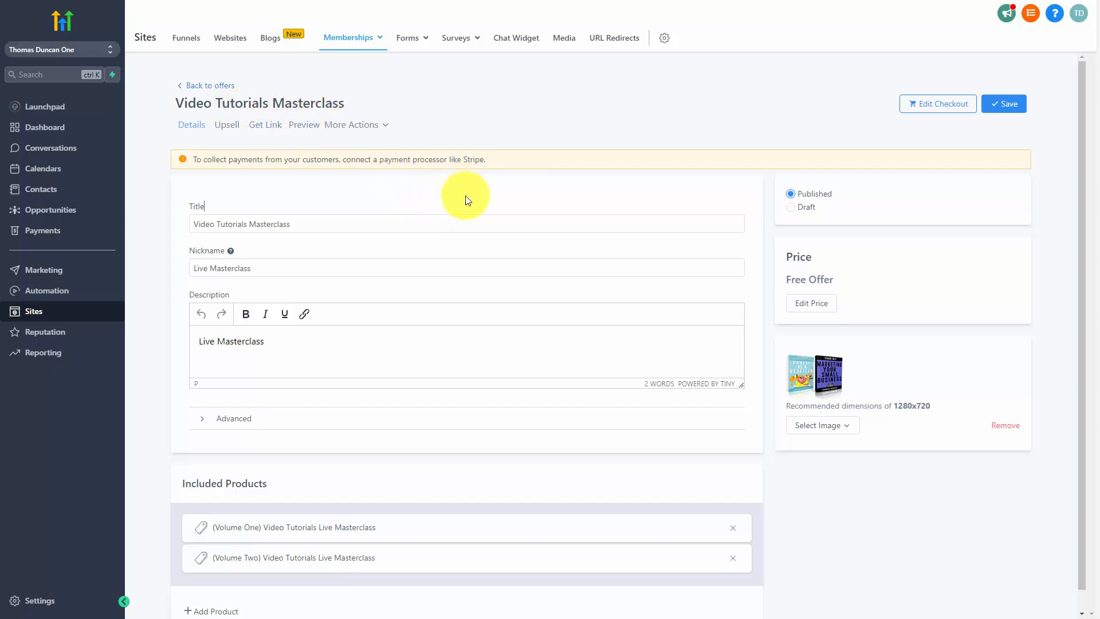
click(261, 125)
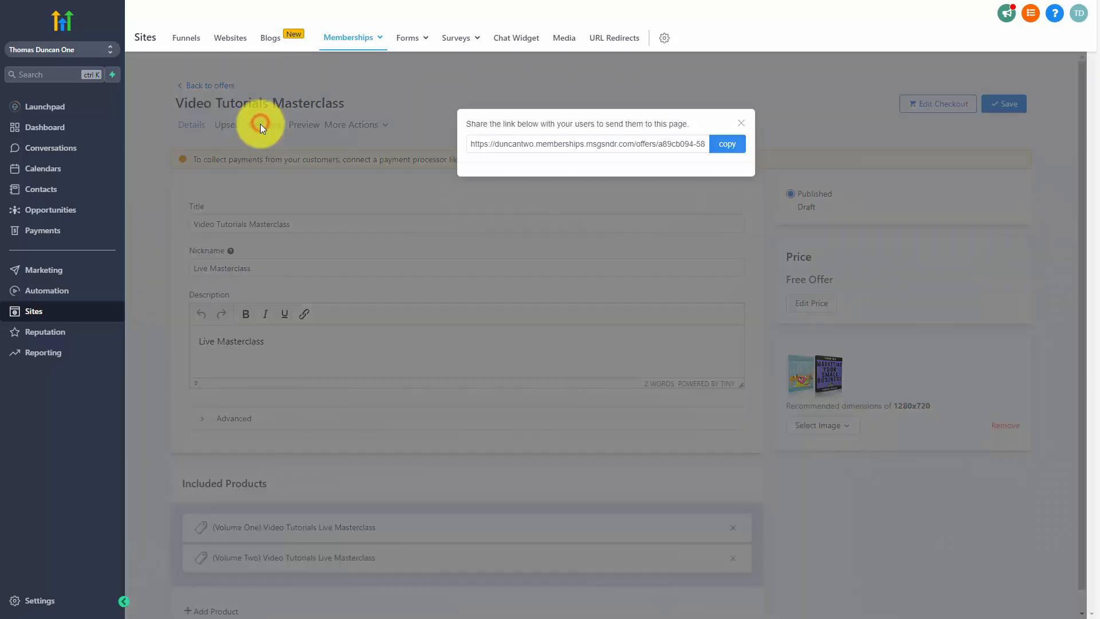
click(725, 143)
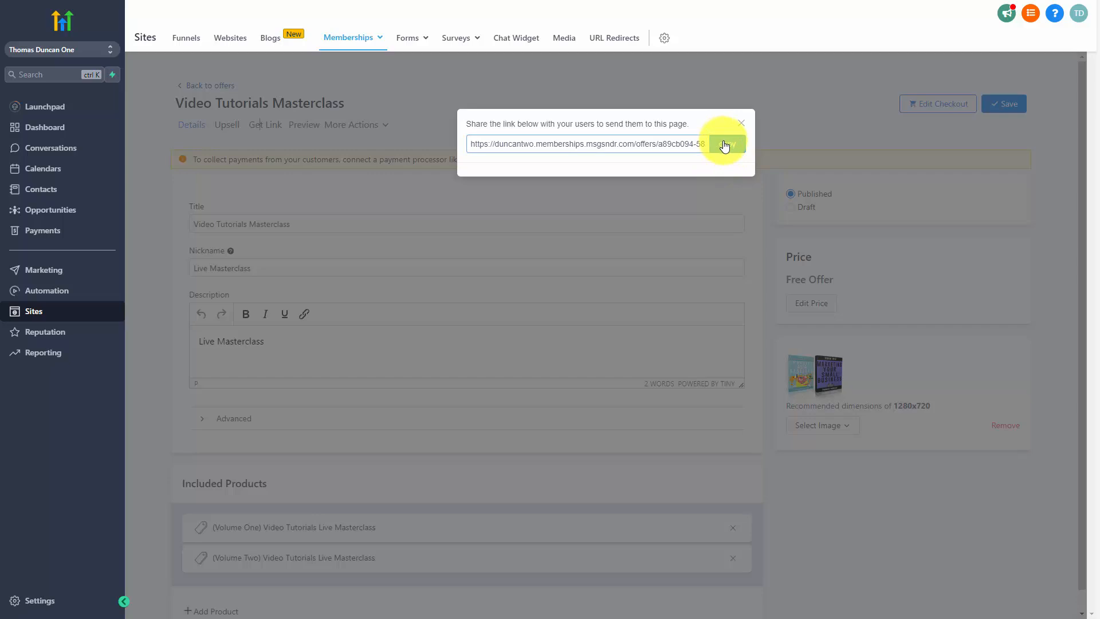
click(725, 145)
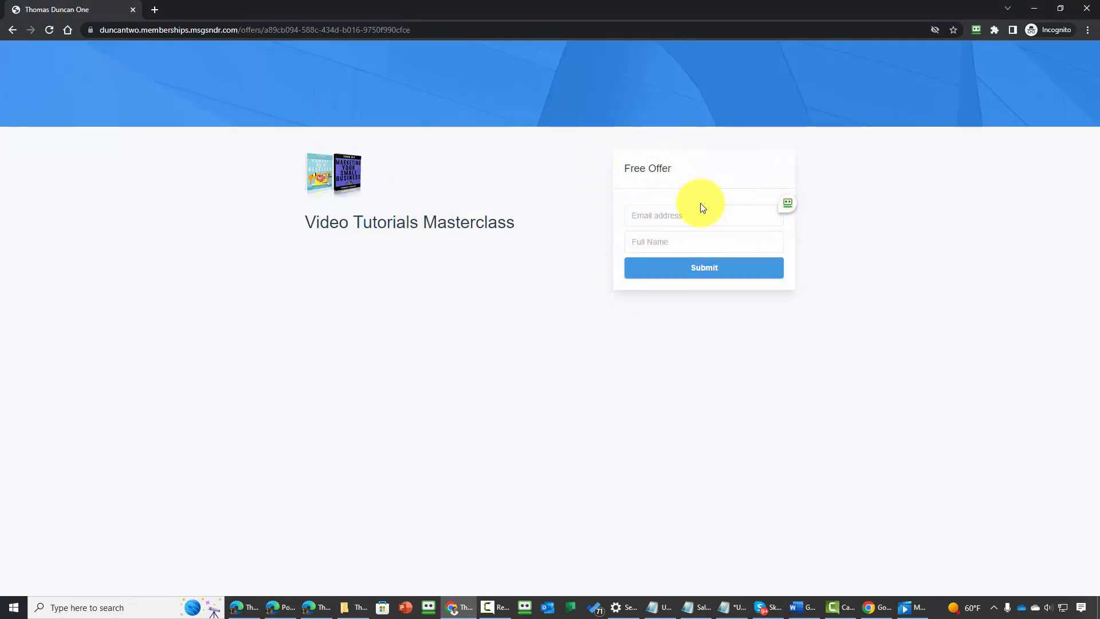
- On the offer page, submit the free offer form with an email address and full name, and accept the 2nd Offer
click(661, 211)
click(665, 256)
click(707, 274)
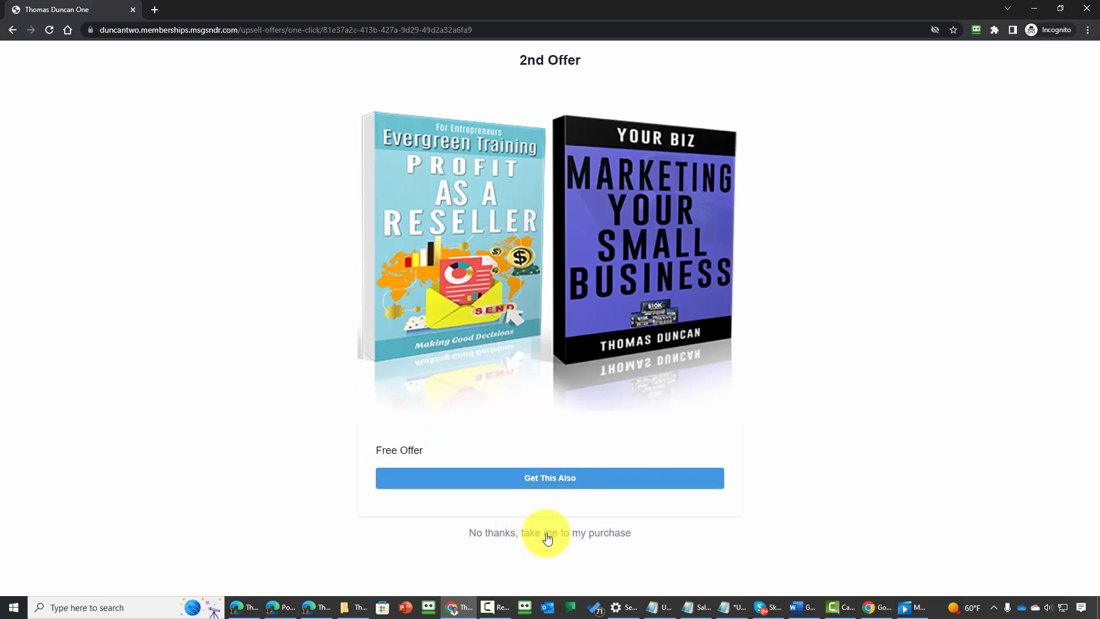
click(551, 490)
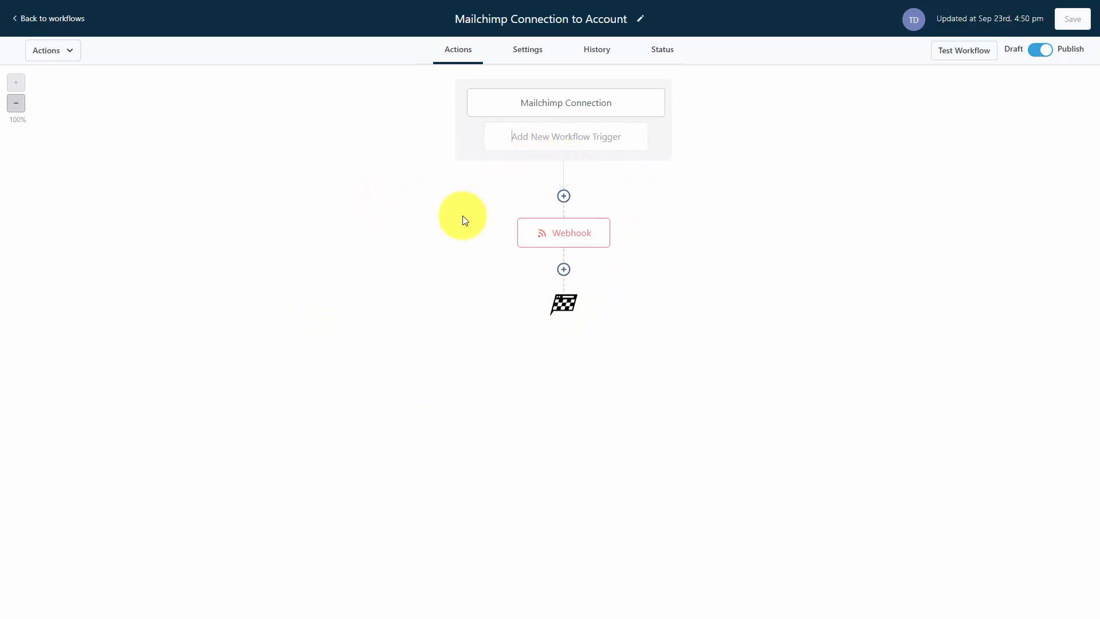
- Return to the Zap in Zapier, review the request A test data, and continue to the action setup
mouse_move(572, 235)
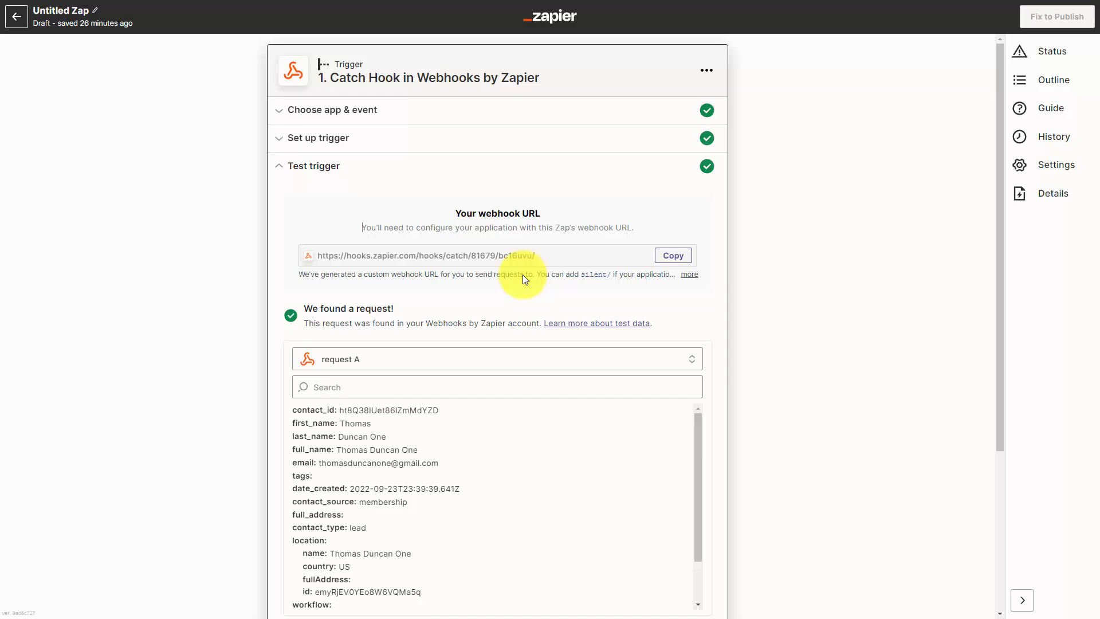
scroll(523, 274, down, 4)
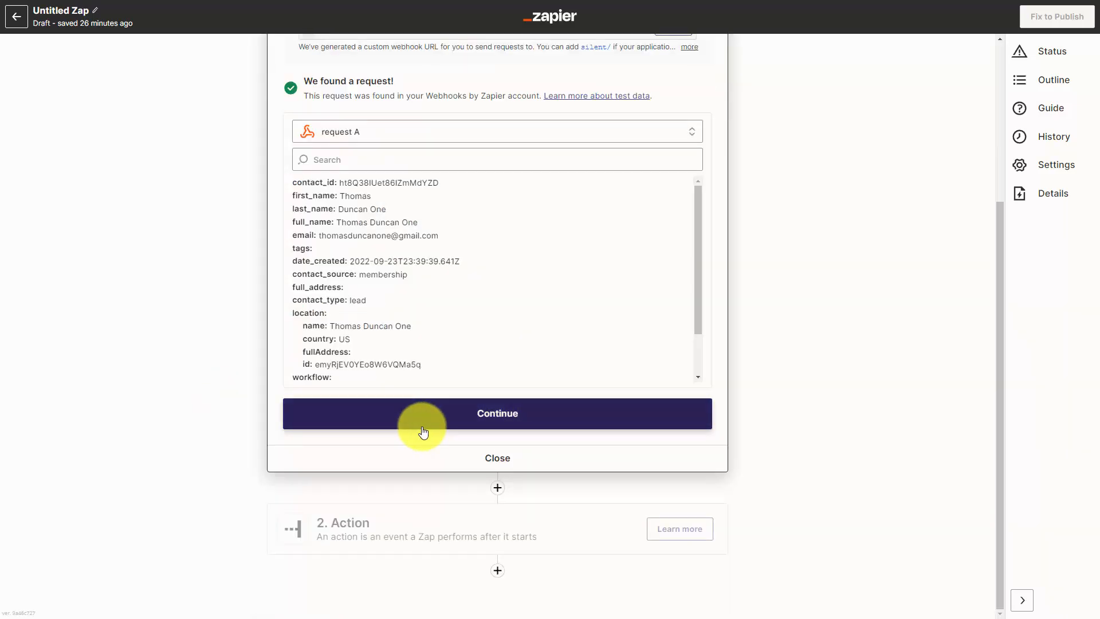
click(491, 417)
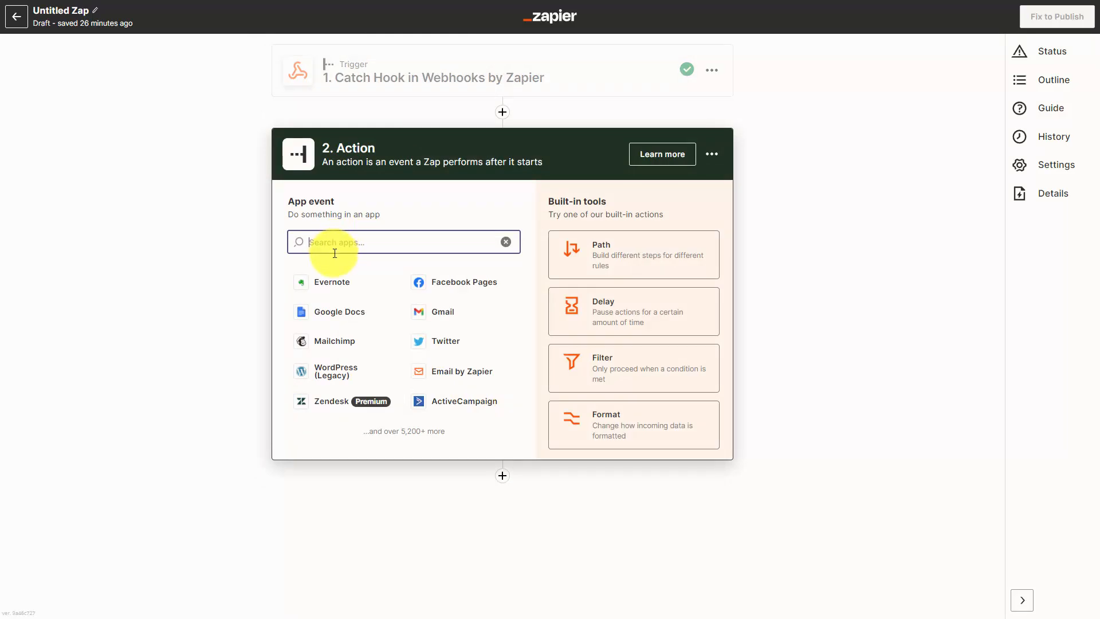
- Set the Zap's action to Add/Update Subscriber in Mailchimp and select the connected Mailchimp account
click(333, 343)
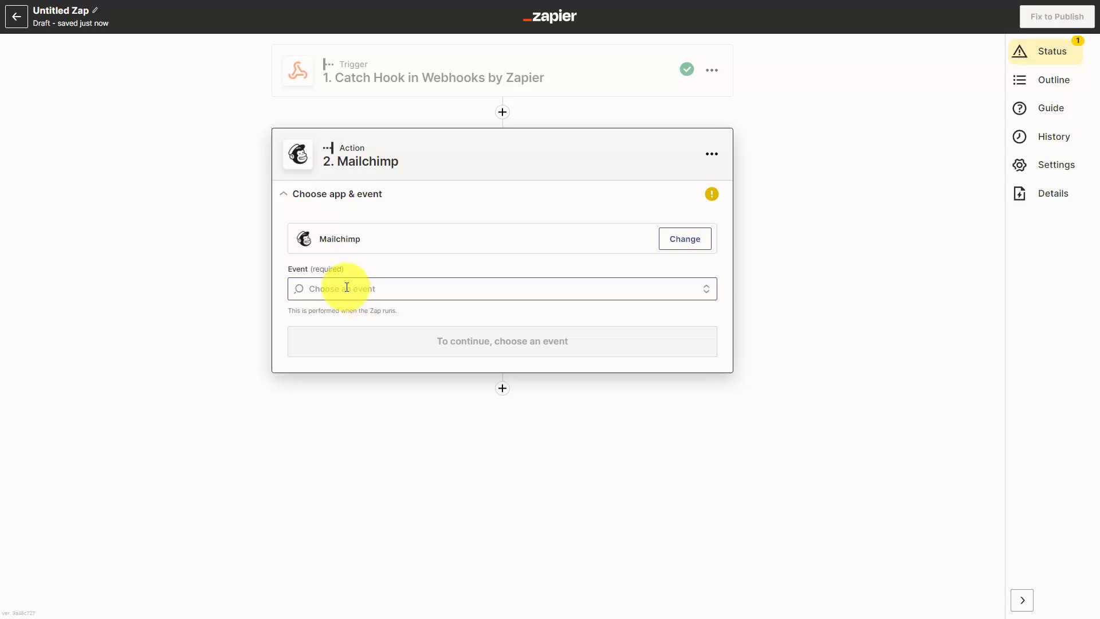
click(346, 287)
click(368, 395)
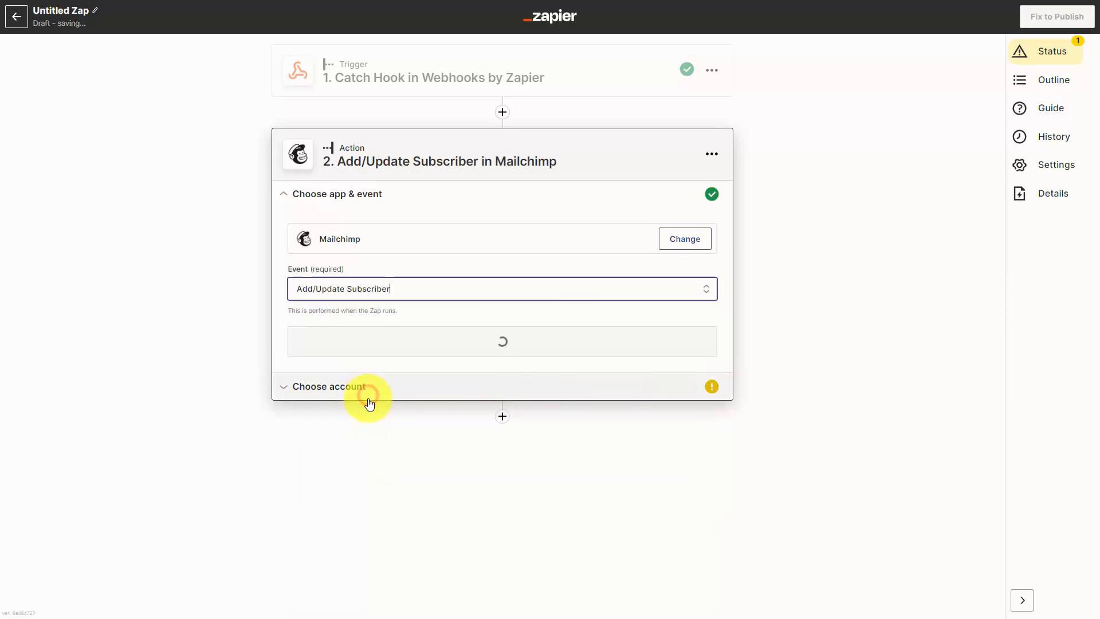
click(482, 343)
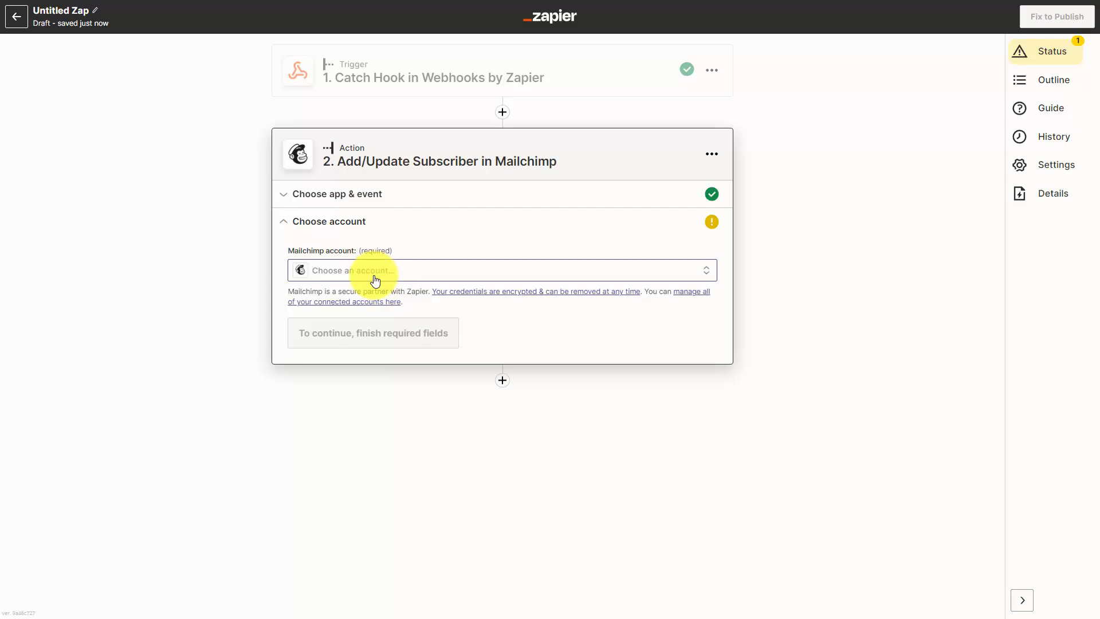
click(316, 334)
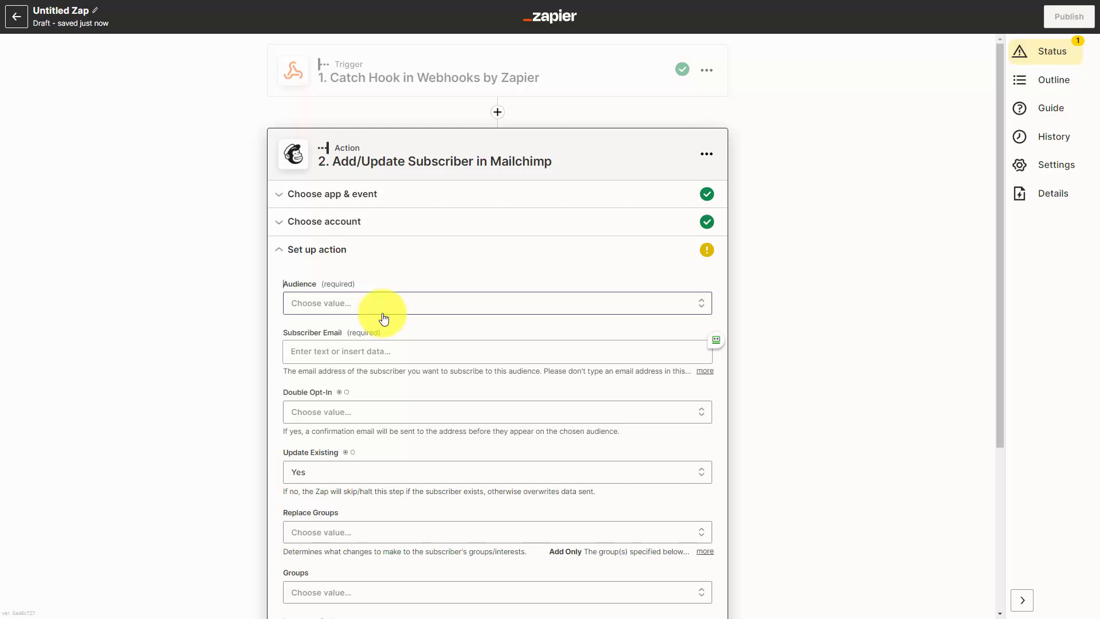
- Set the Mailchimp action's audience to Video Tutorials and map Subscriber Email to the webhook's Email field
click(343, 312)
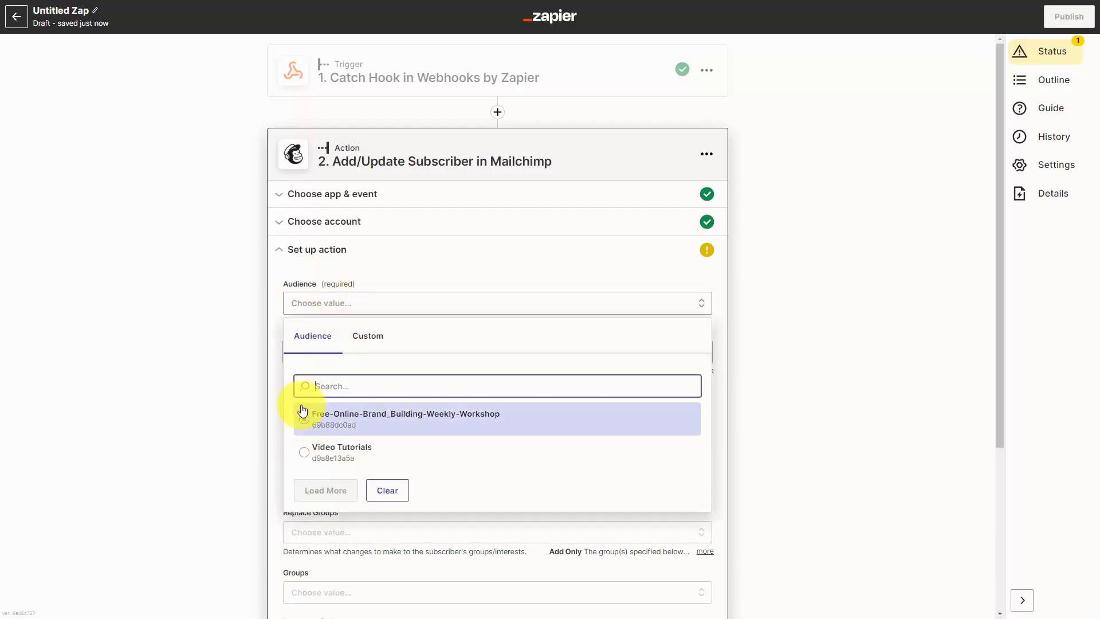
click(304, 454)
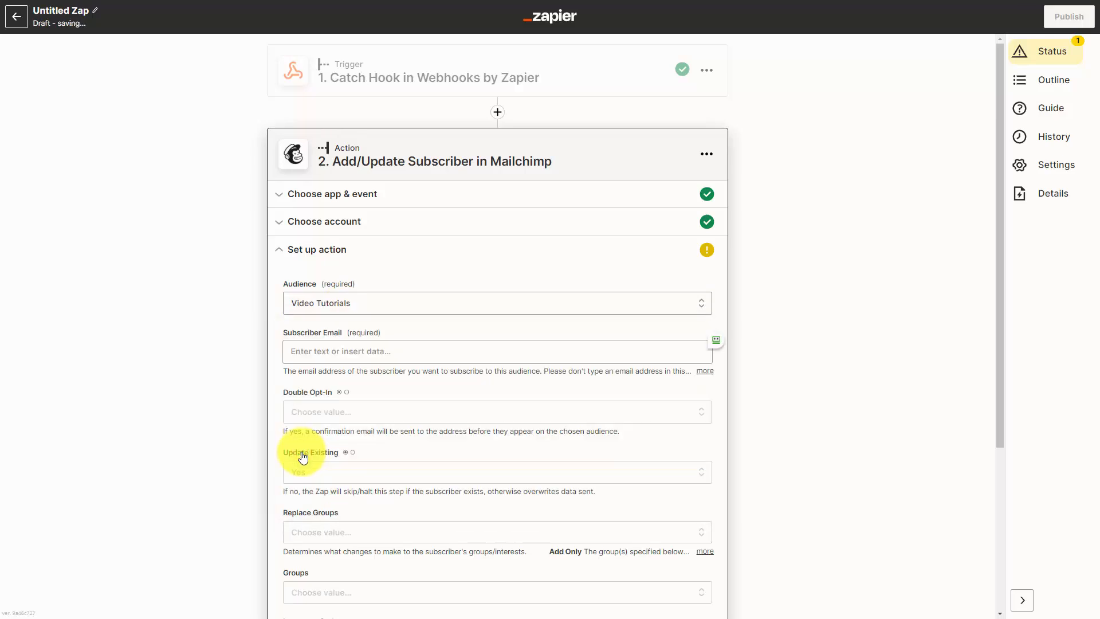
click(362, 351)
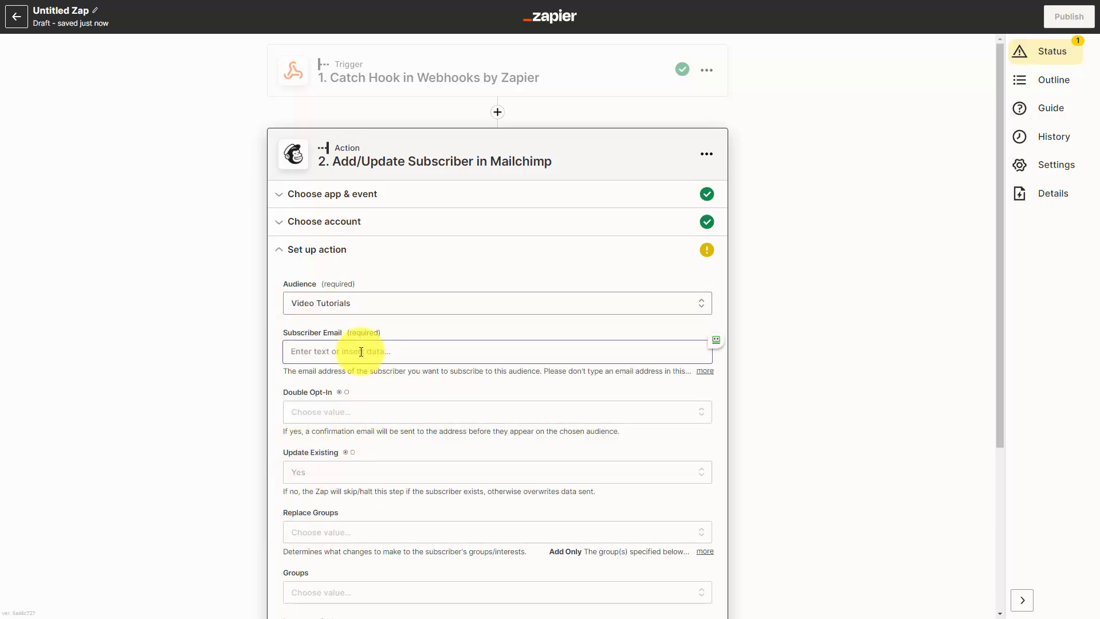
click(360, 352)
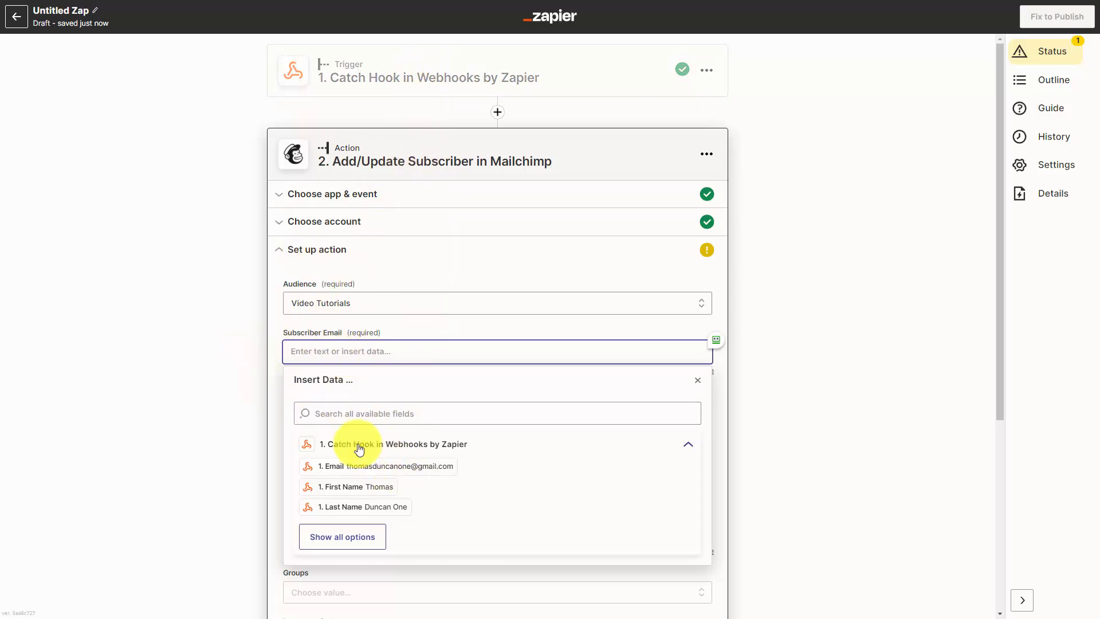
click(402, 469)
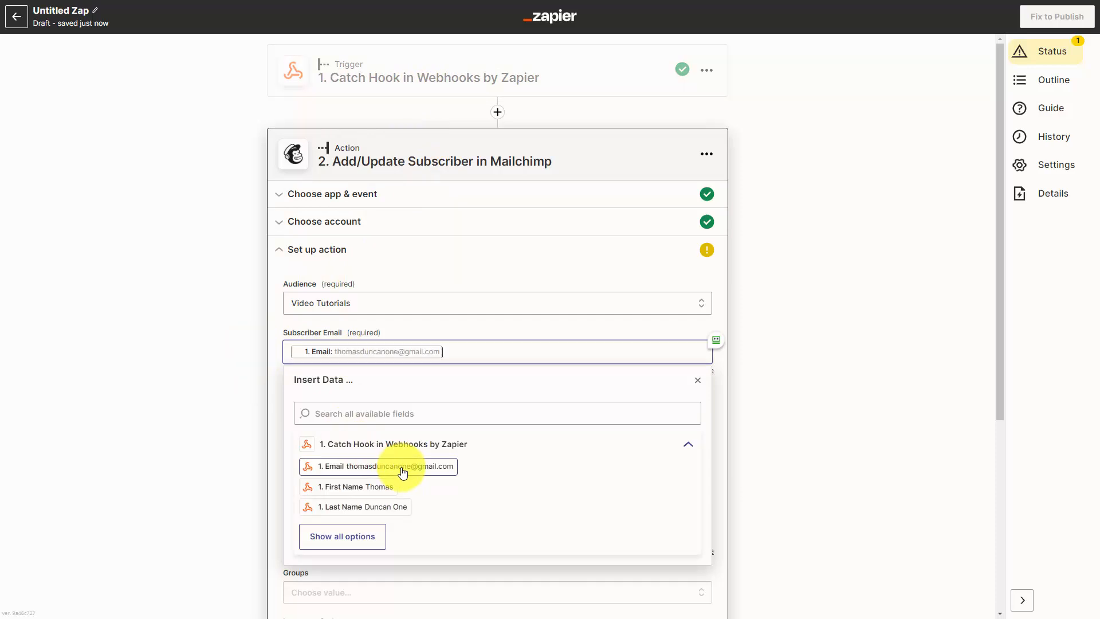
click(229, 398)
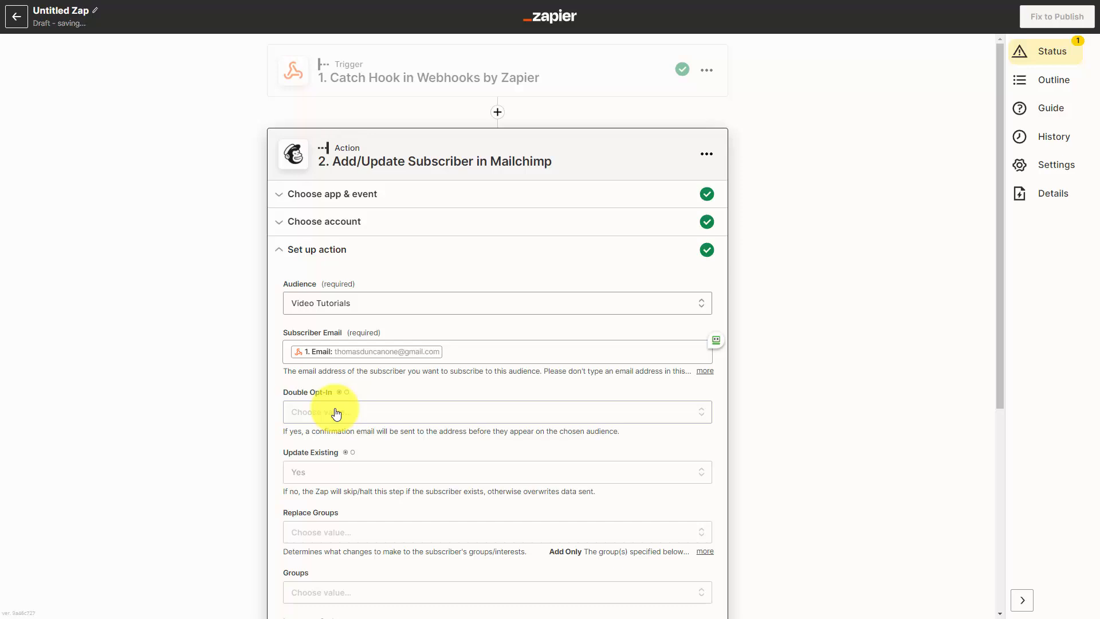
- Map the Mailchimp action's First Name to the webhook's First Name field, then continue and run the action test
scroll(398, 402, down, 5)
click(330, 437)
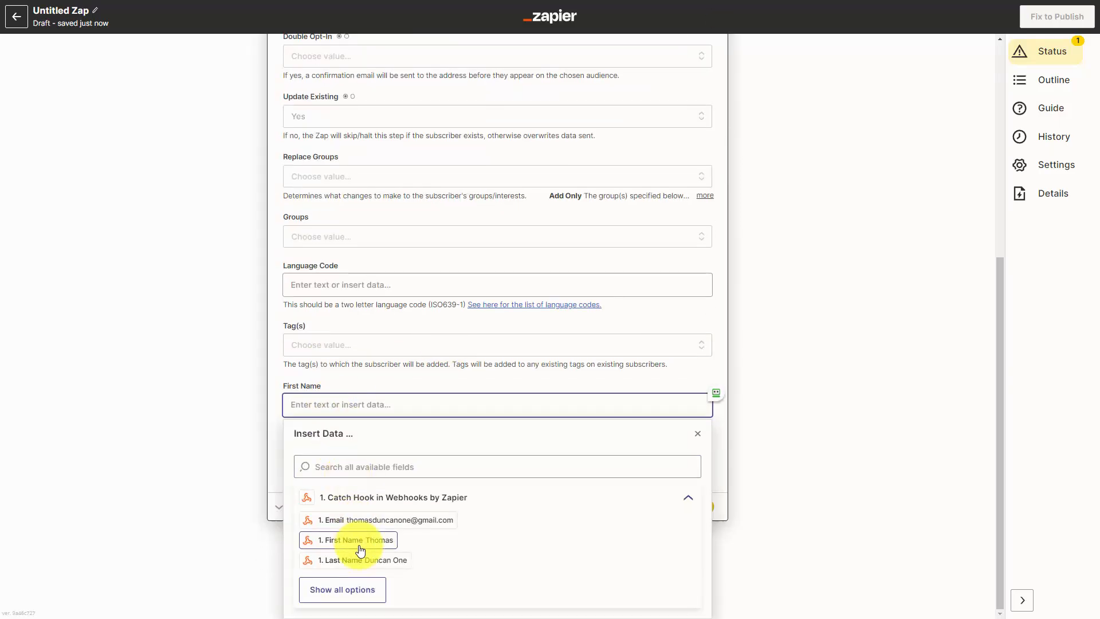
click(359, 543)
click(111, 450)
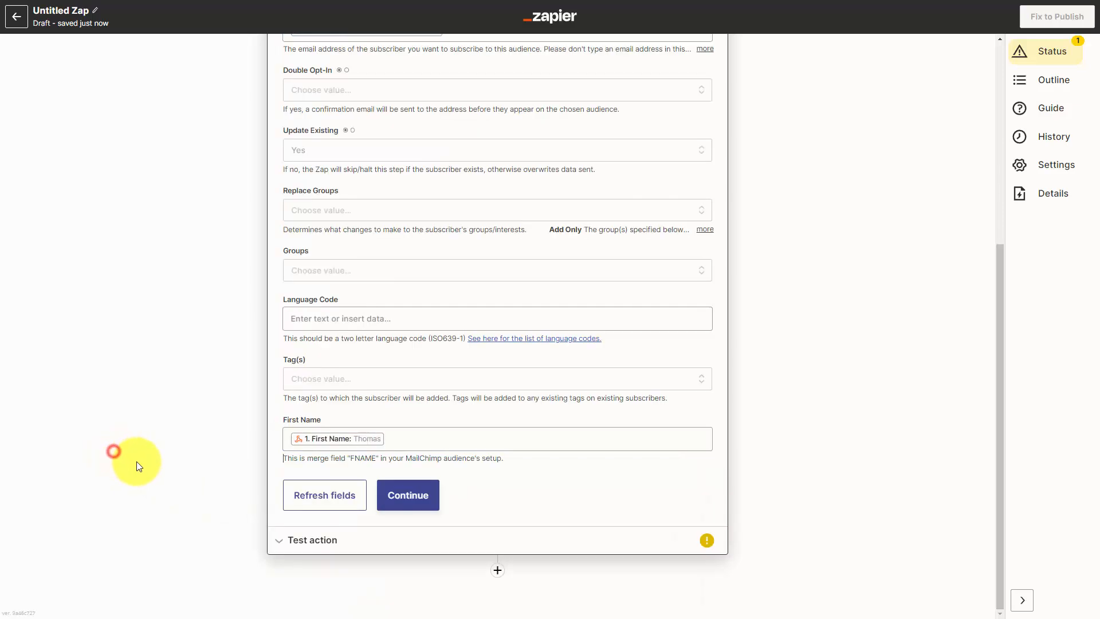
click(345, 496)
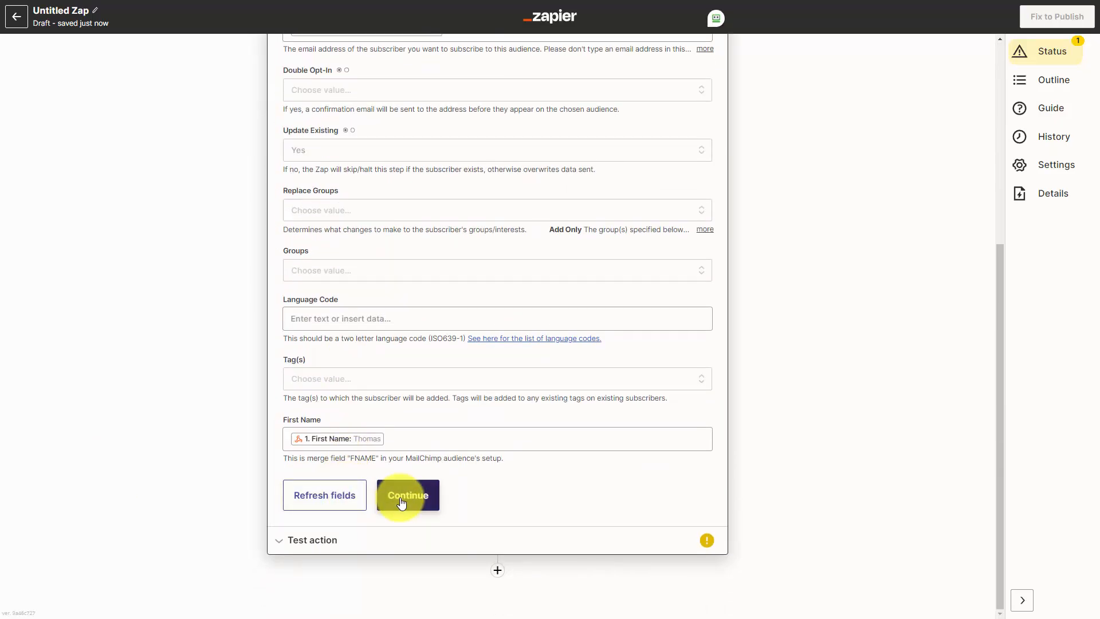
click(401, 503)
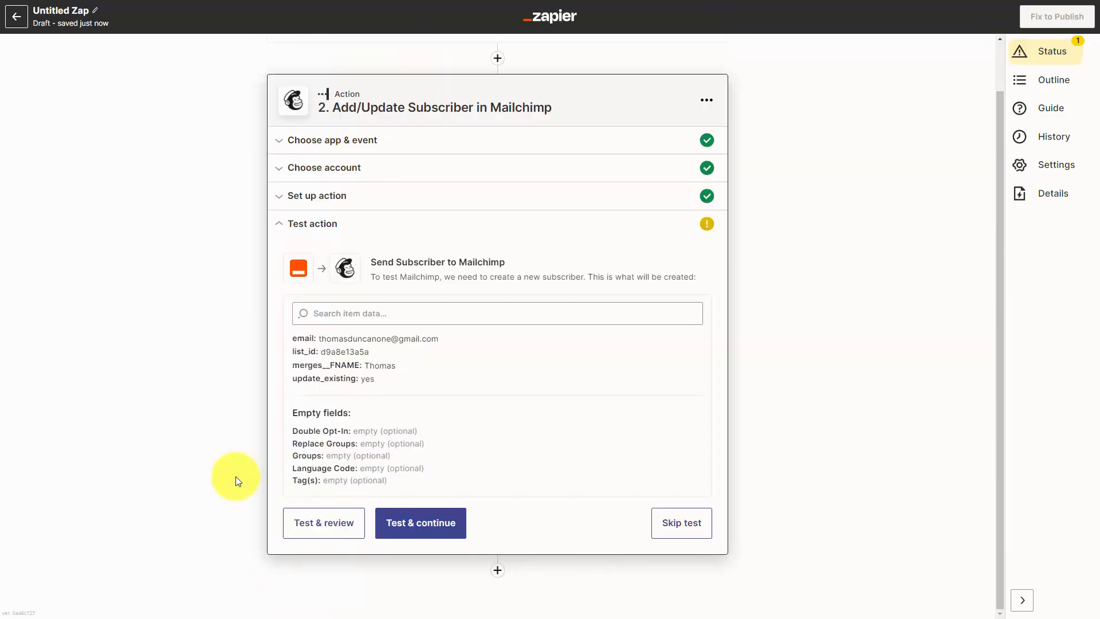
click(423, 535)
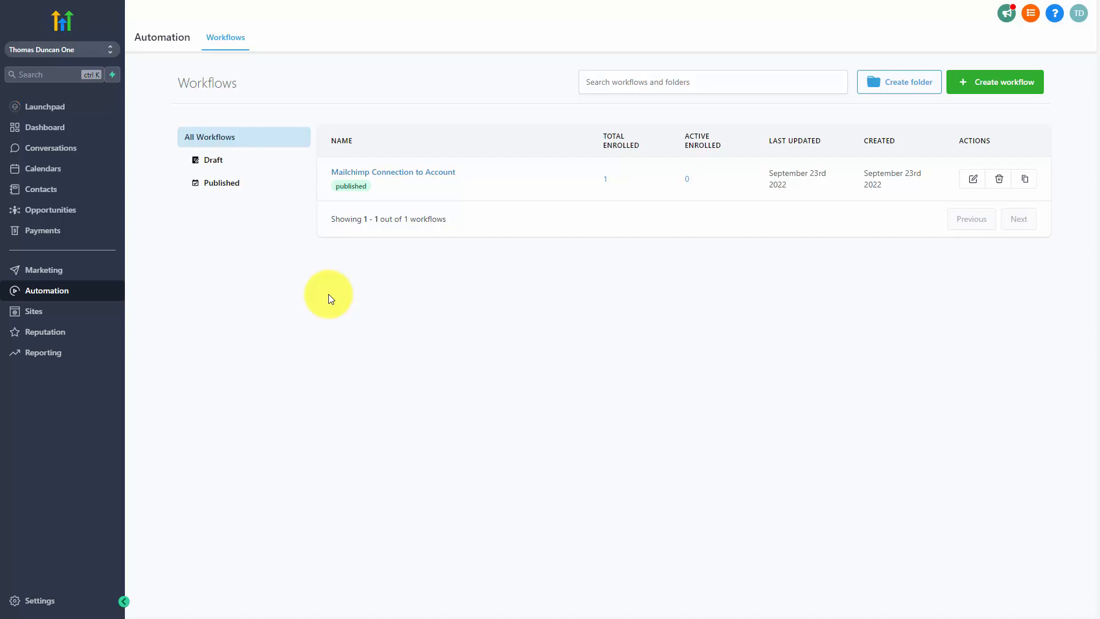
- In HighLevel, switch from the sub-account to the agency view and open the agency's Snapshot settings
click(102, 49)
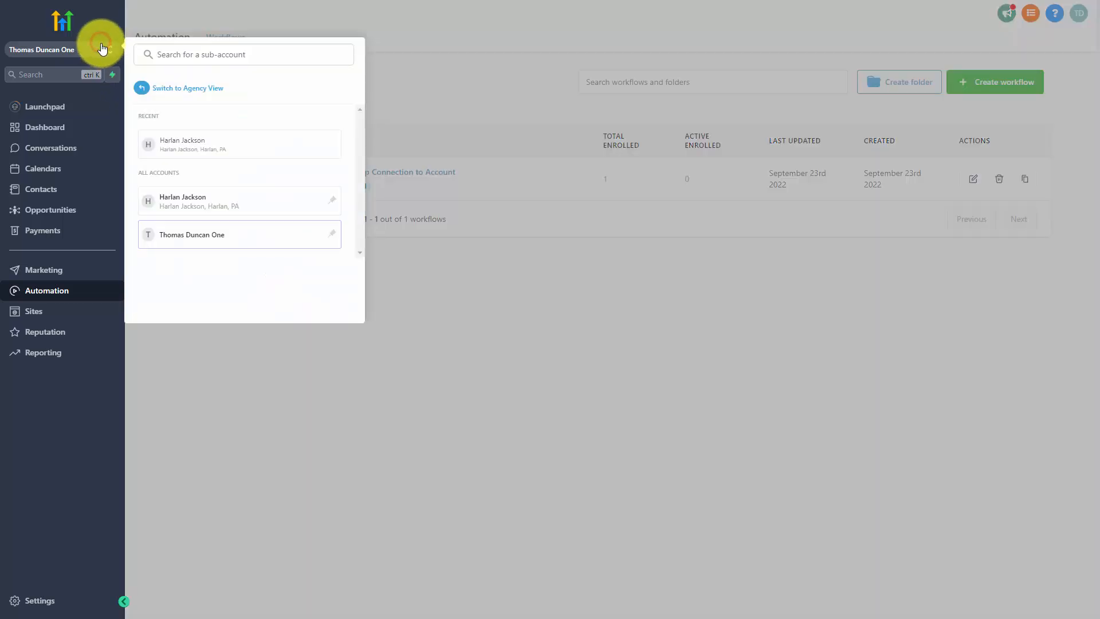
click(186, 87)
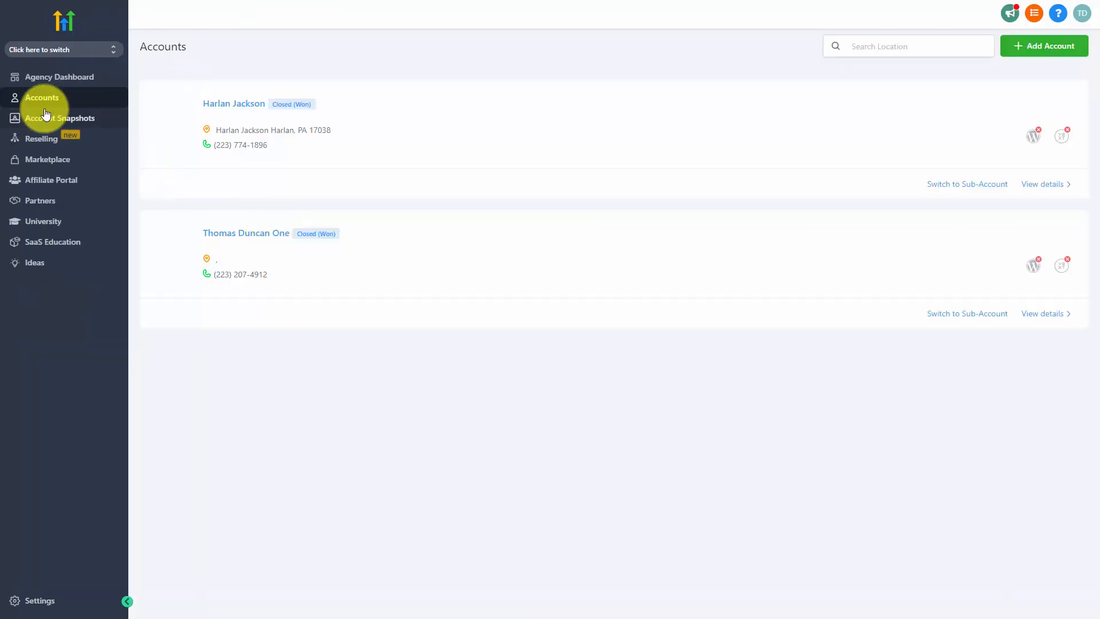
click(57, 121)
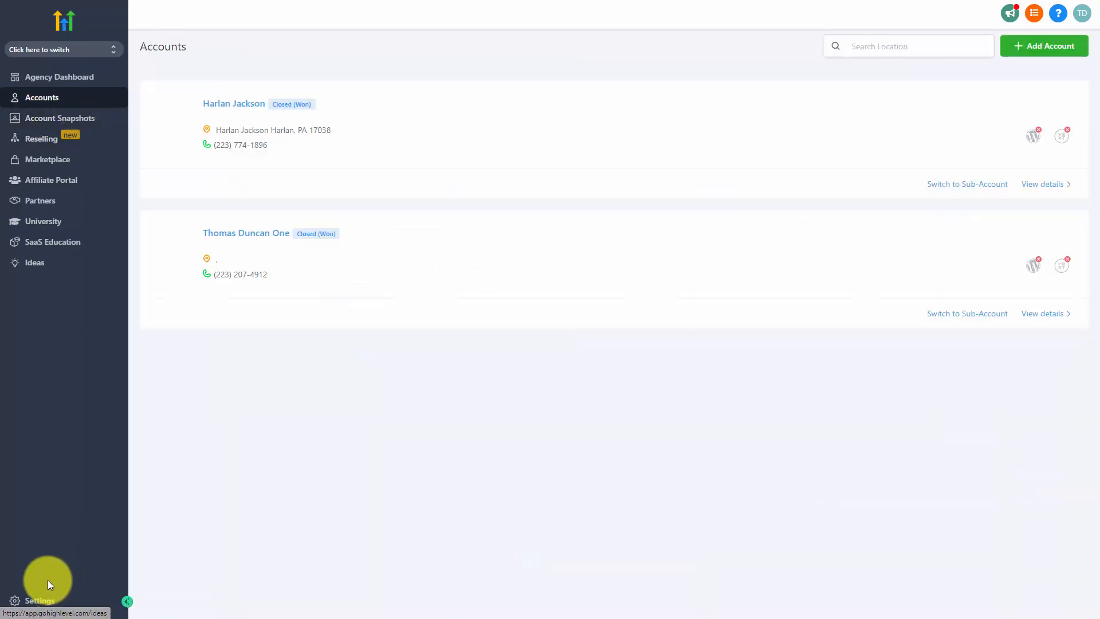
click(39, 605)
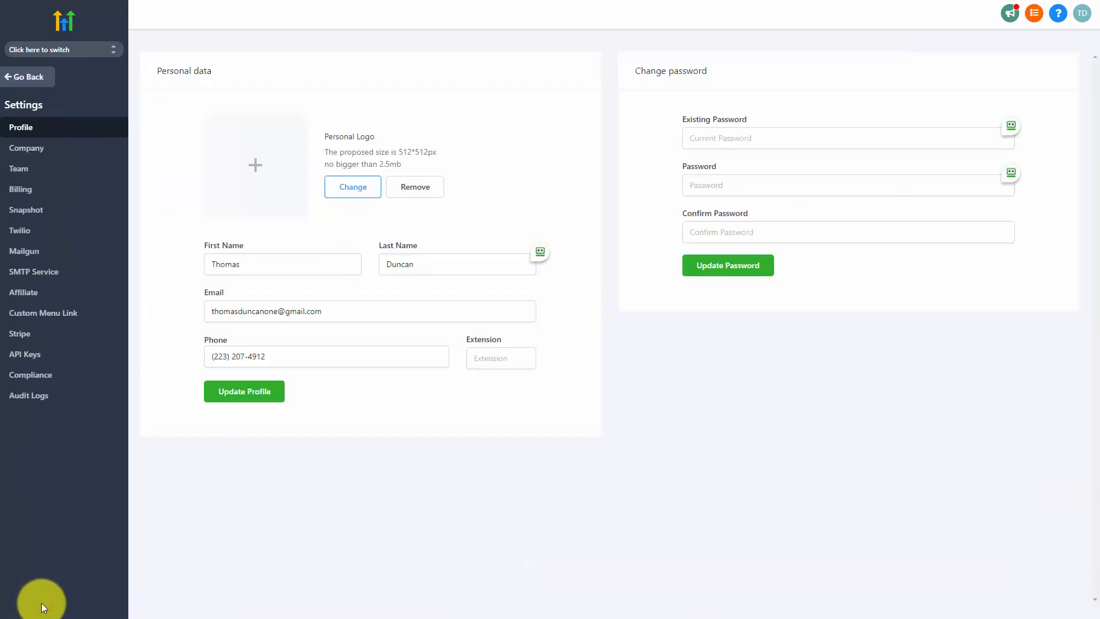
click(23, 213)
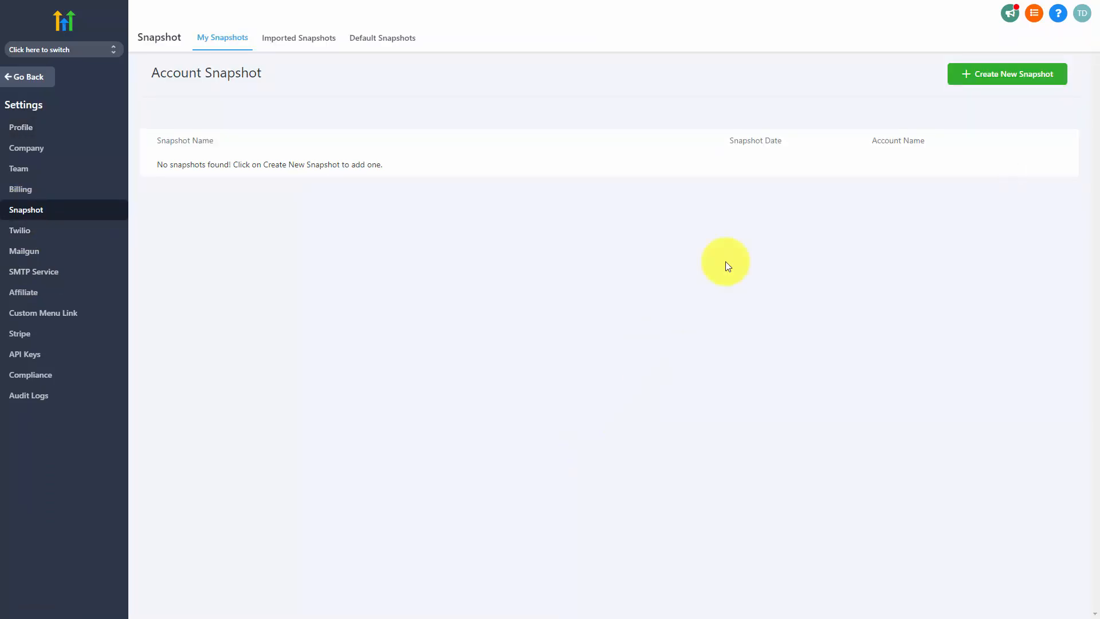
- Create an account snapshot named Membership Site from the sub-account holding the memberships, and view its update-push options without applying them
click(970, 73)
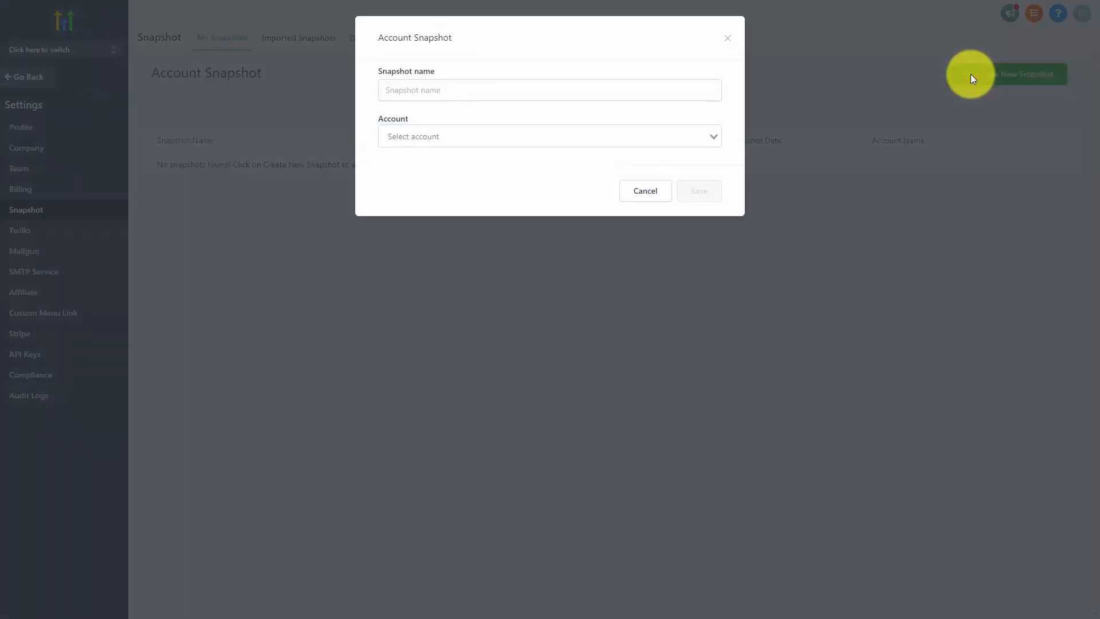
click(435, 85)
text(Membership Site)
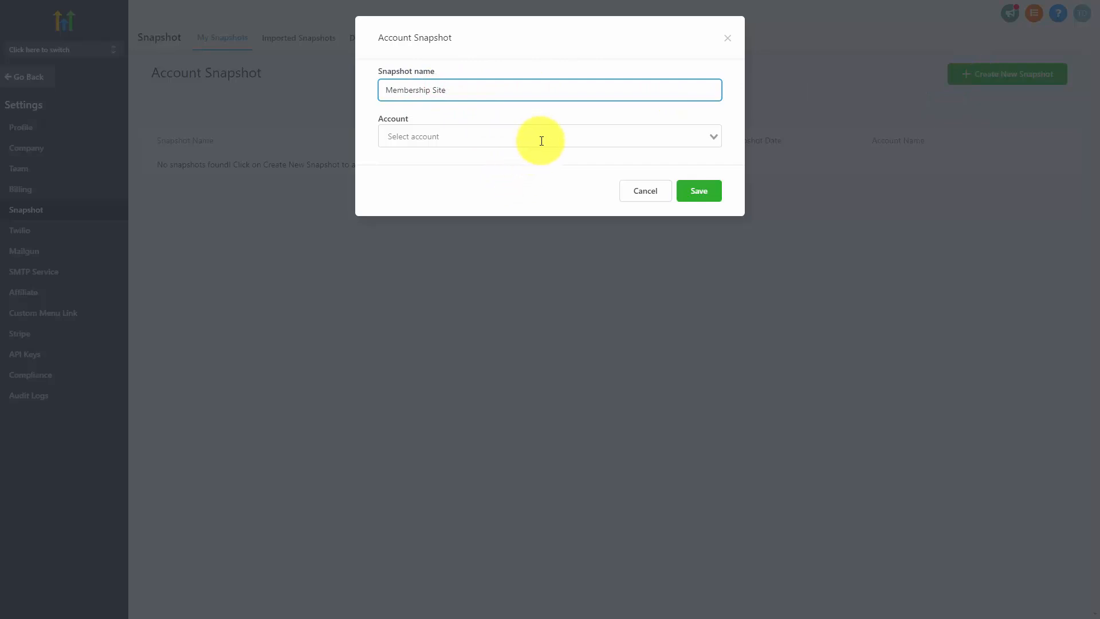
click(541, 141)
click(536, 170)
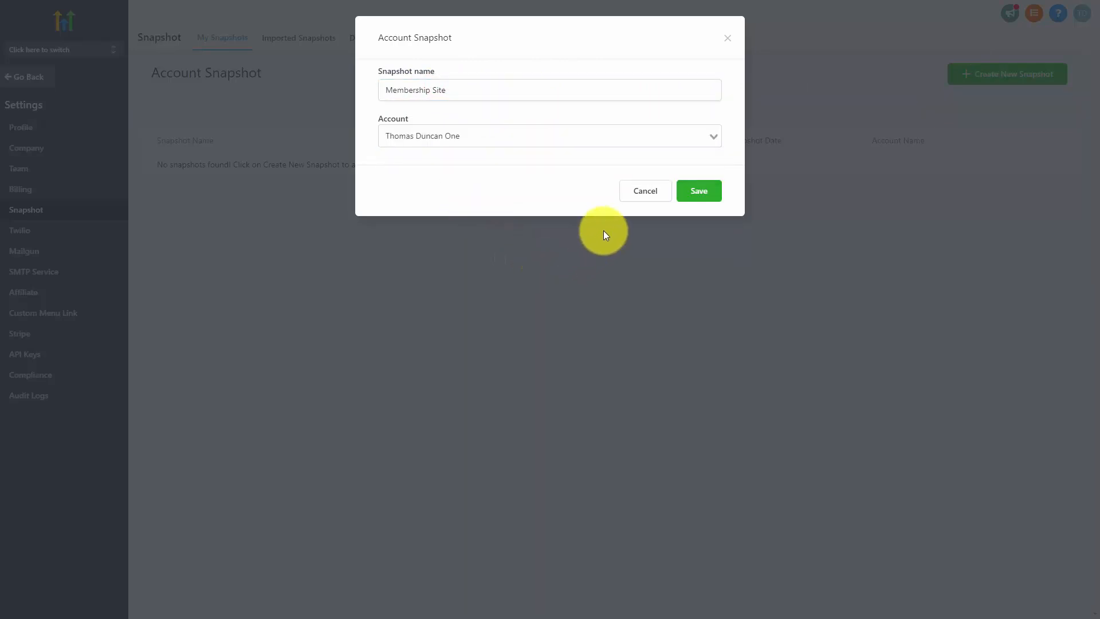
click(691, 190)
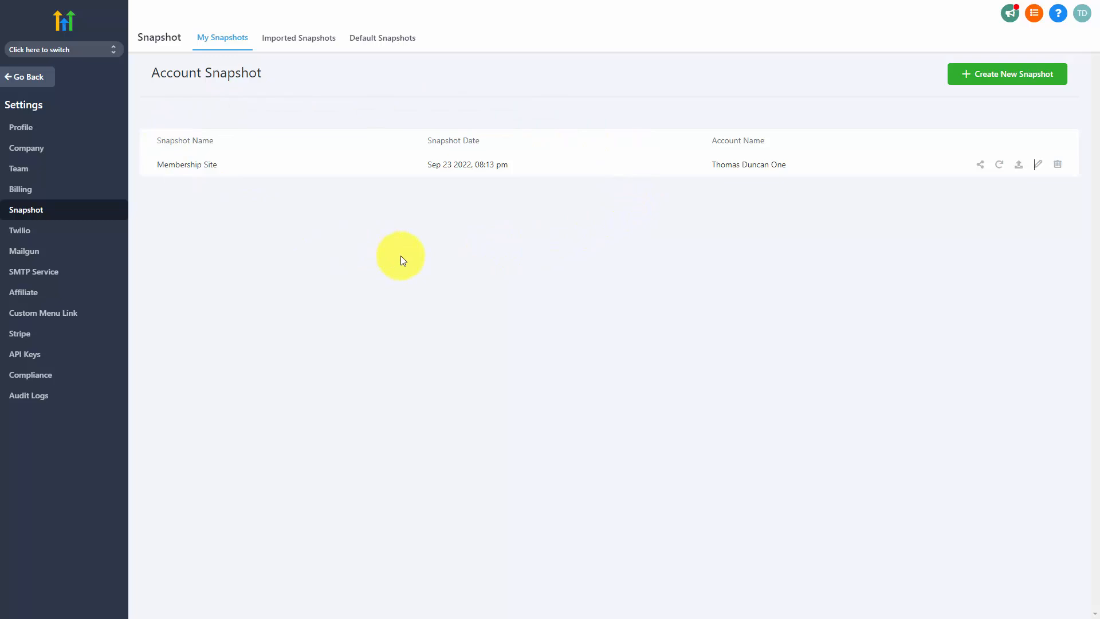
click(1018, 164)
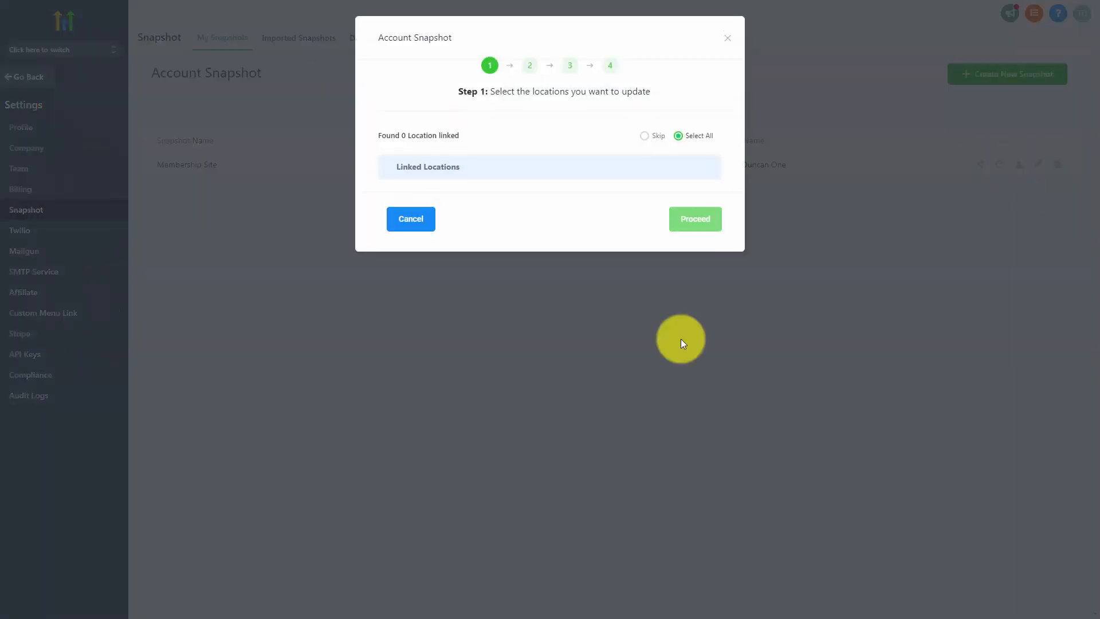
click(727, 39)
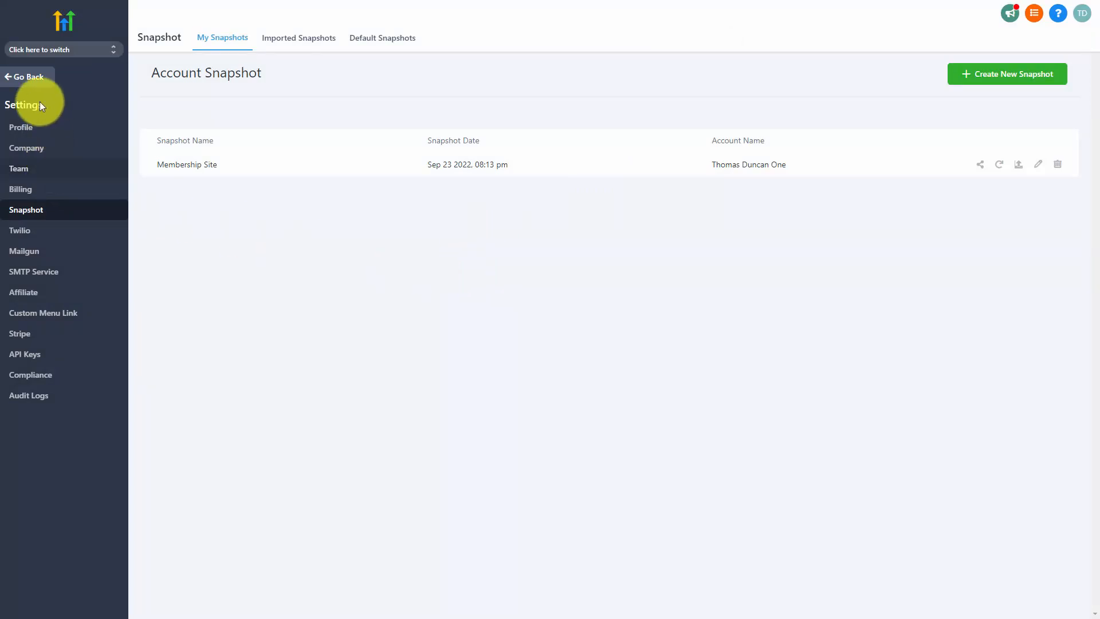
- Open the first listed sub-account's details and start loading the Own - Membership Site snapshot, proceeding to the asset selection
click(30, 77)
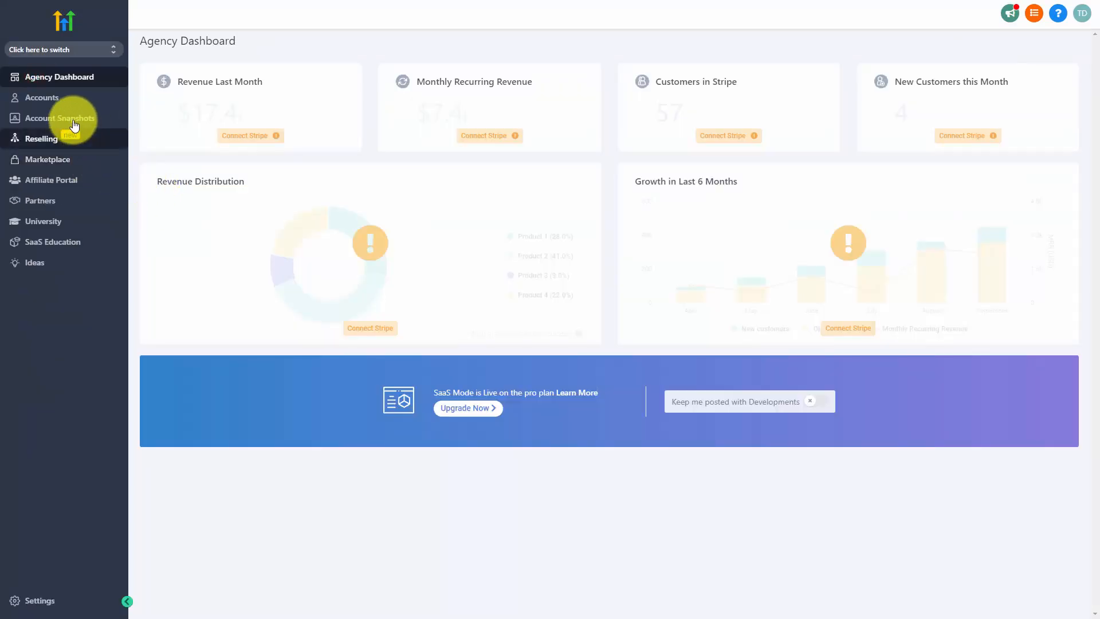
click(55, 106)
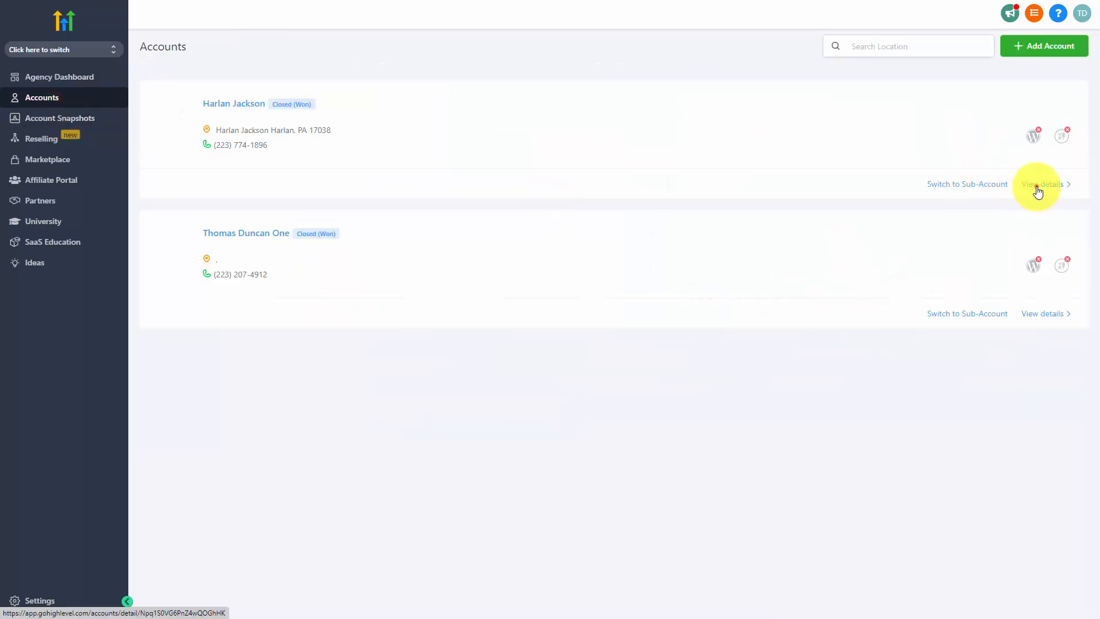
click(1037, 187)
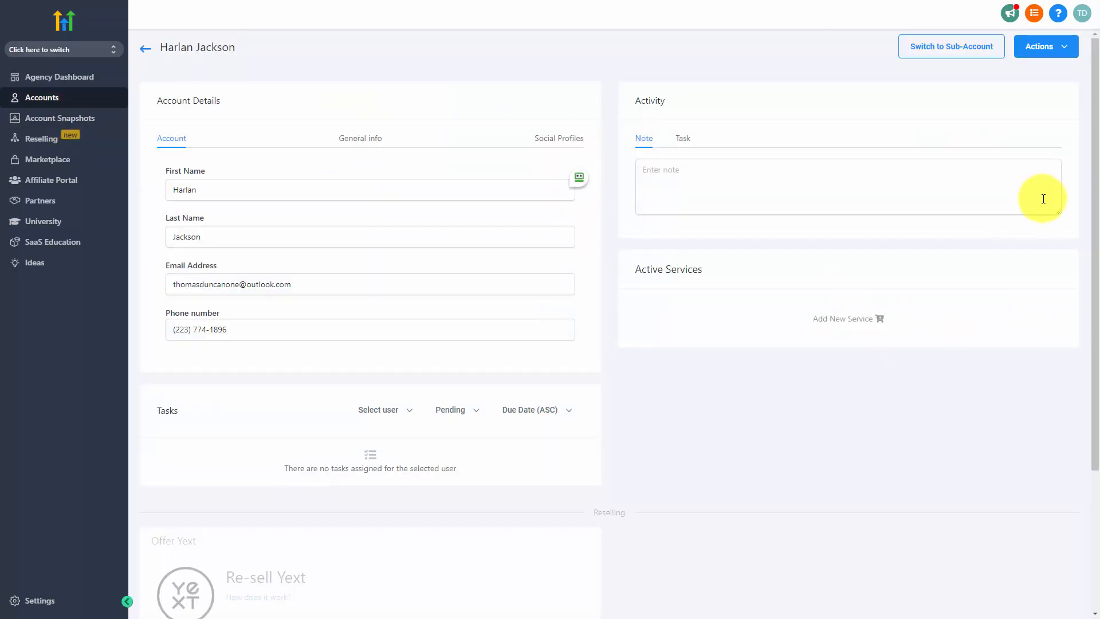
click(1062, 47)
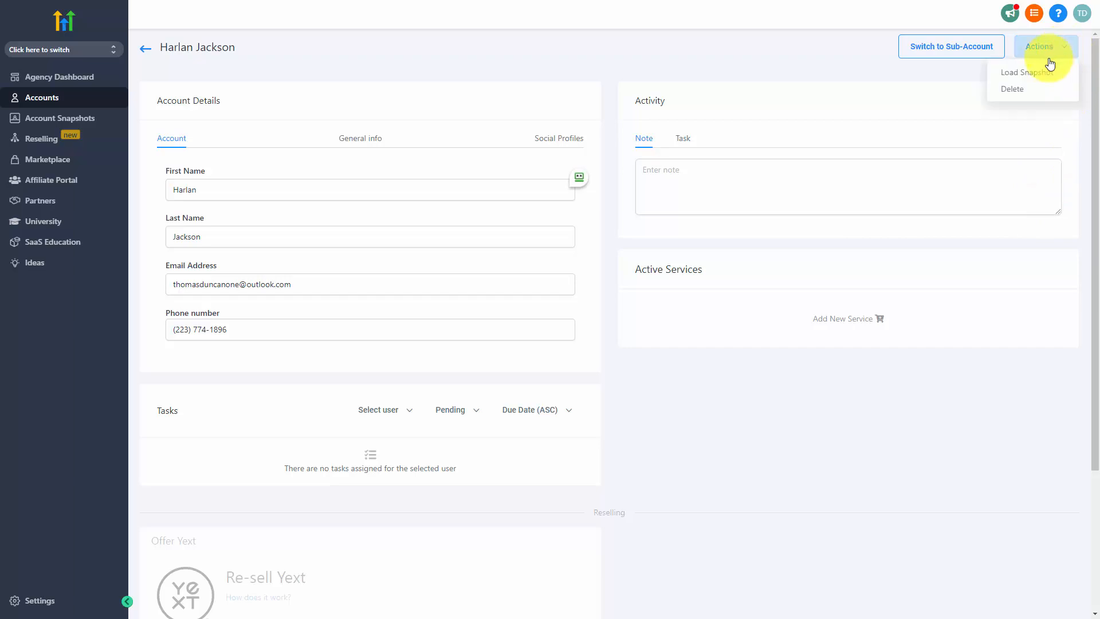
click(1027, 75)
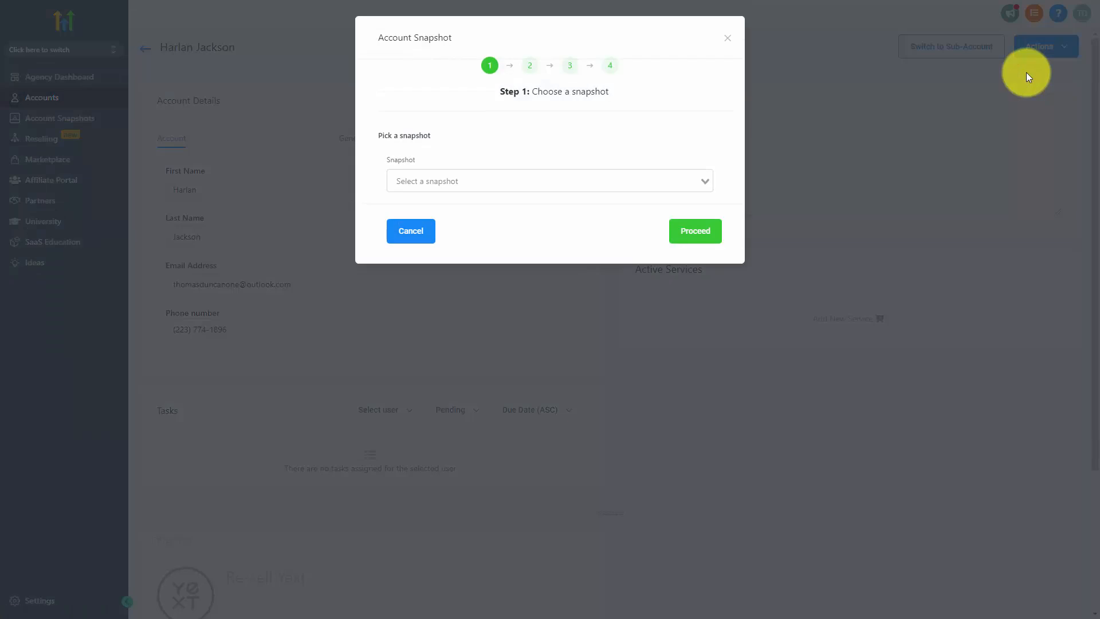
click(627, 188)
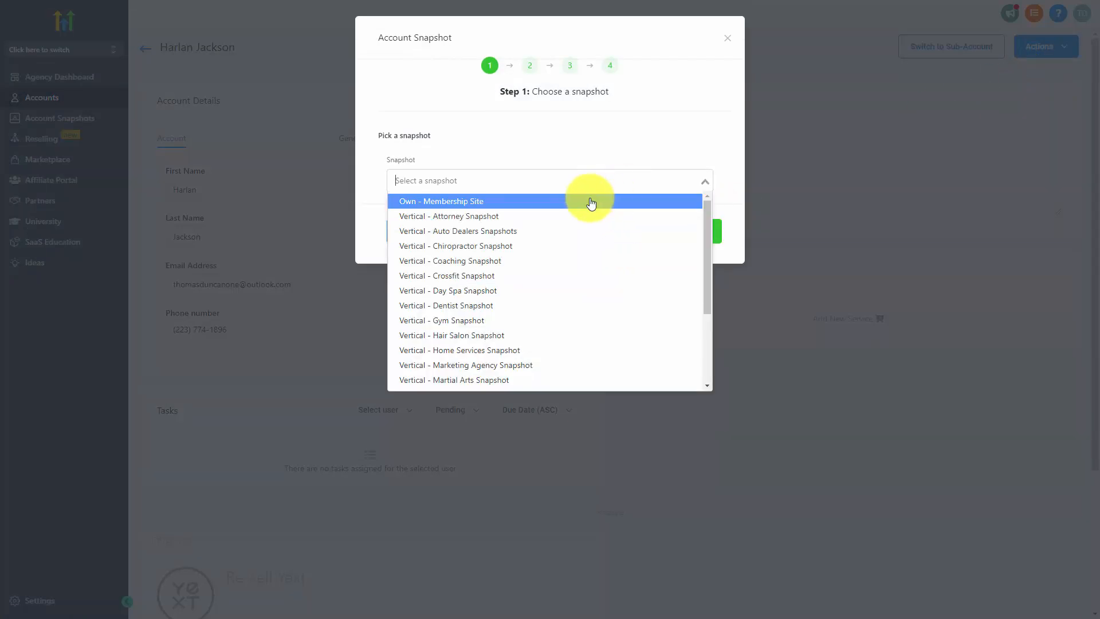
click(453, 202)
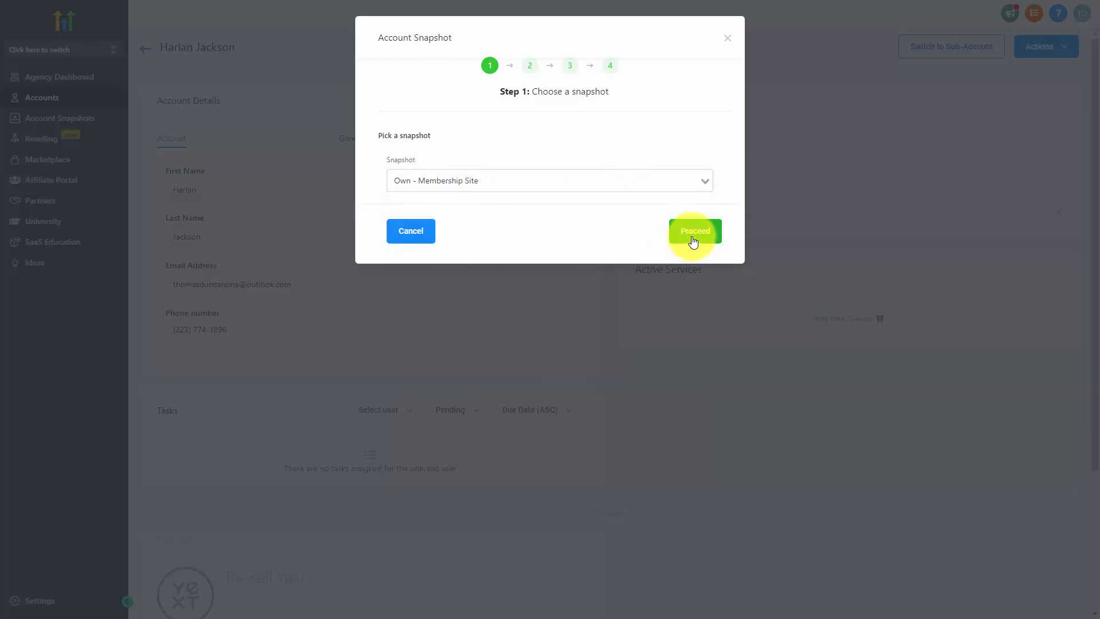
click(694, 236)
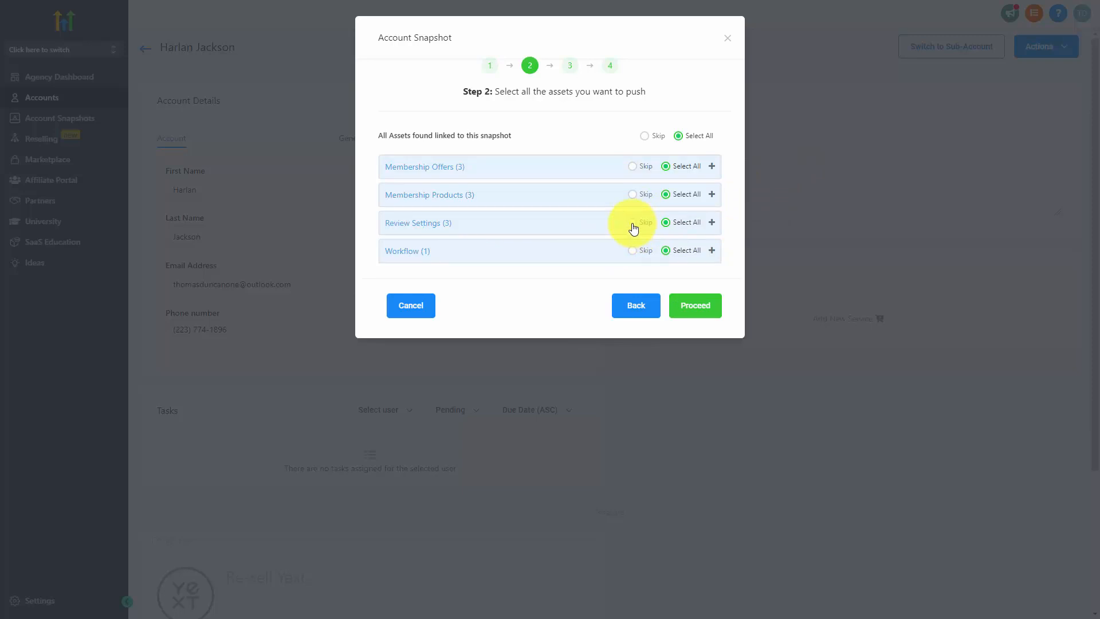
- Skip Review Settings in the snapshot load and check the items included under Membership Products, Membership Offers and Workflow
click(633, 224)
click(444, 200)
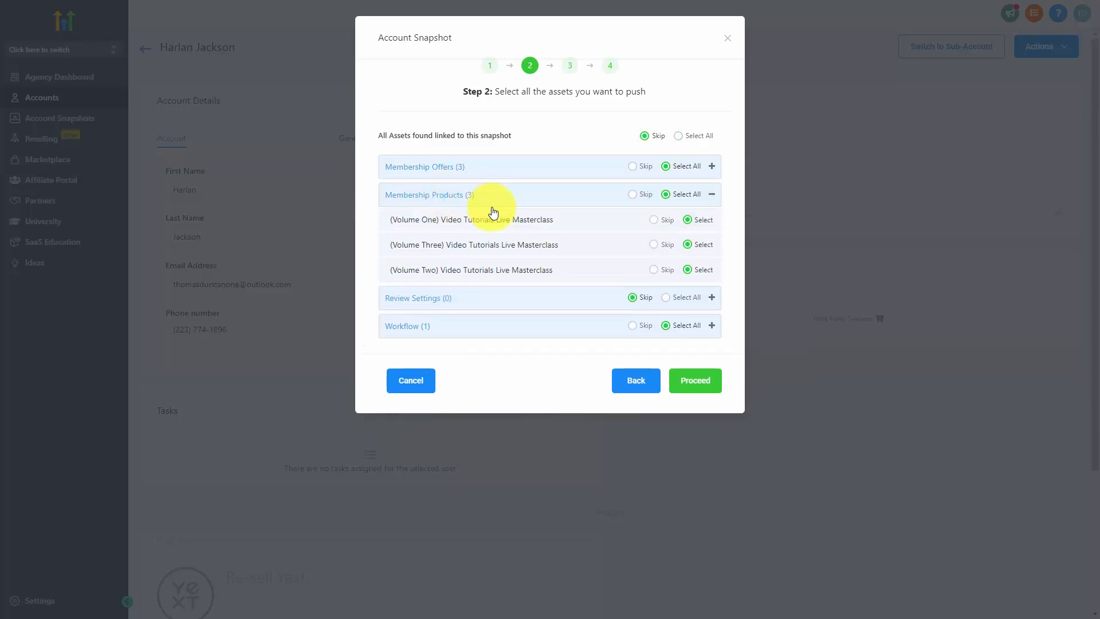
click(451, 198)
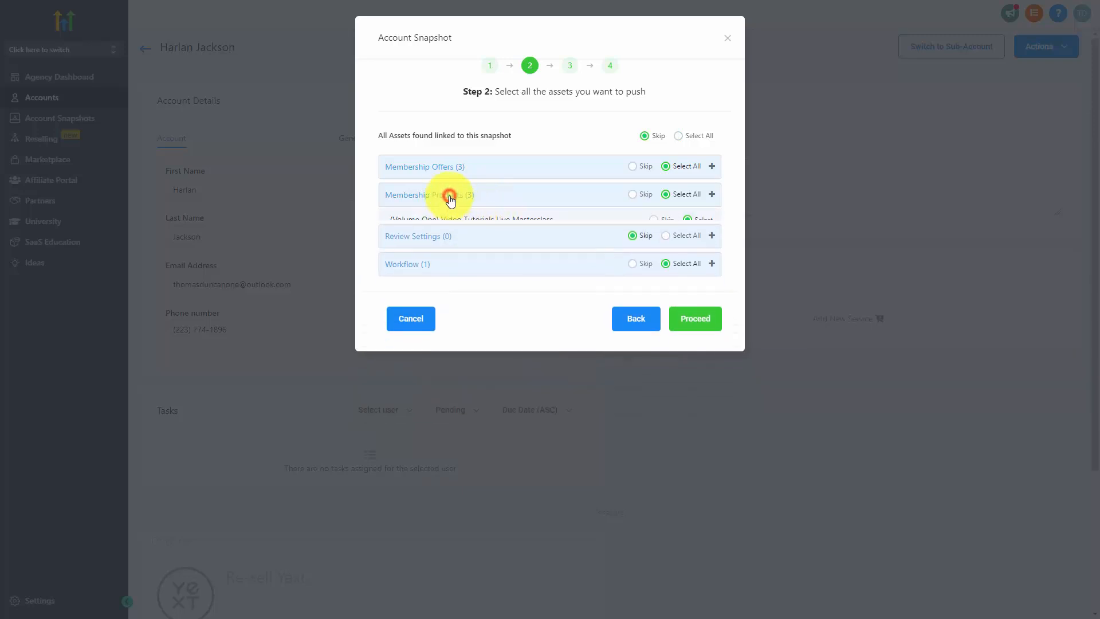
click(447, 168)
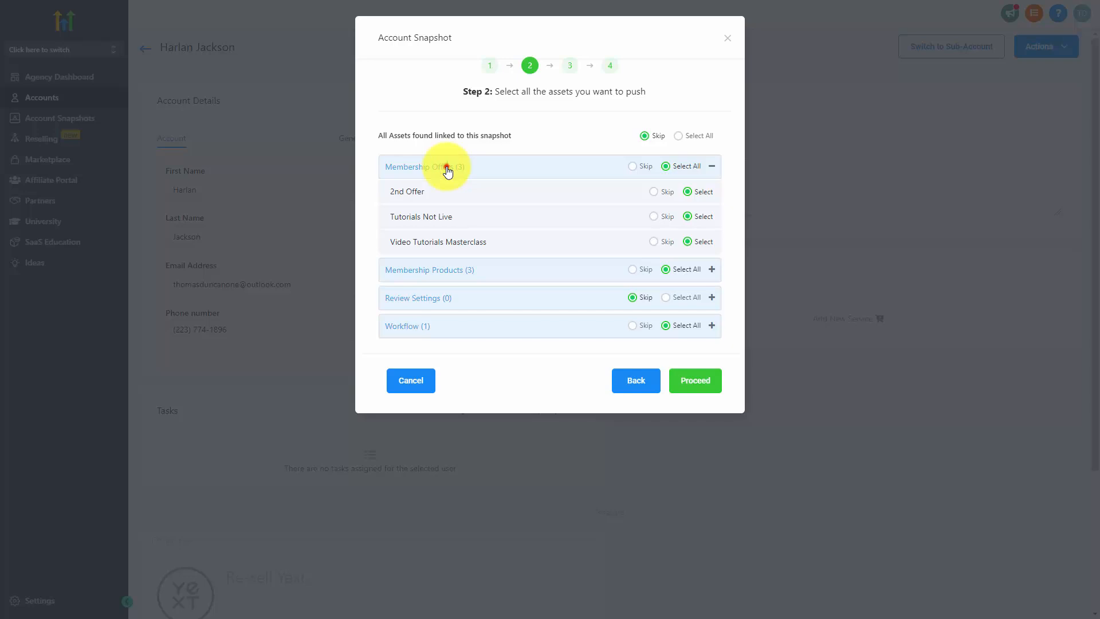
click(448, 167)
click(417, 250)
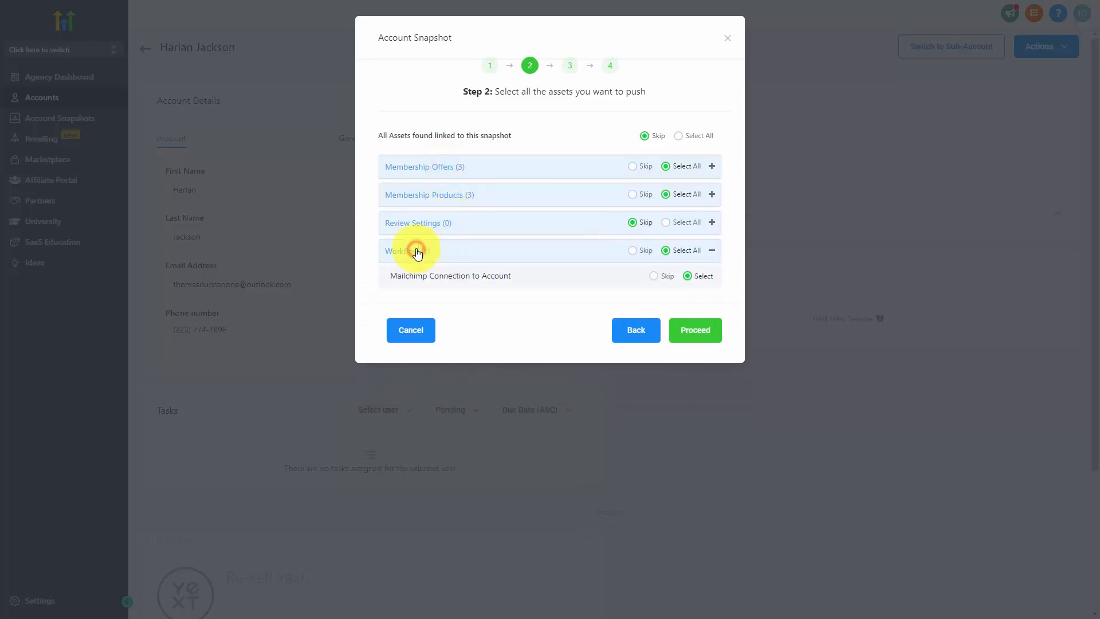
click(416, 252)
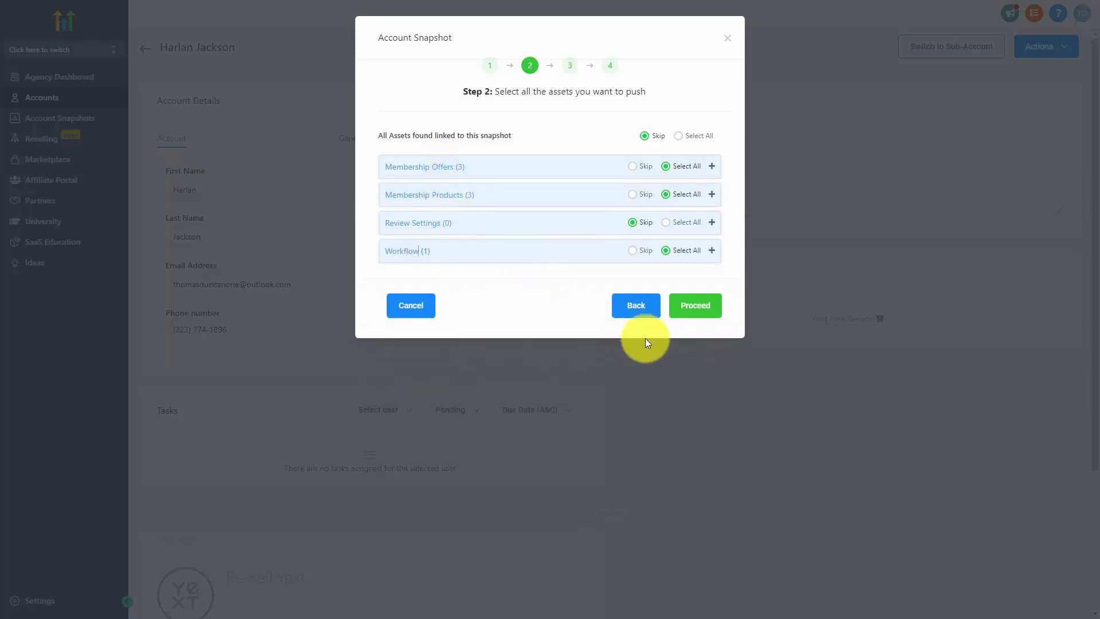
- Push the selected snapshot assets to the sub-account with the conflict setting left at Skip All, and finish the load
click(691, 308)
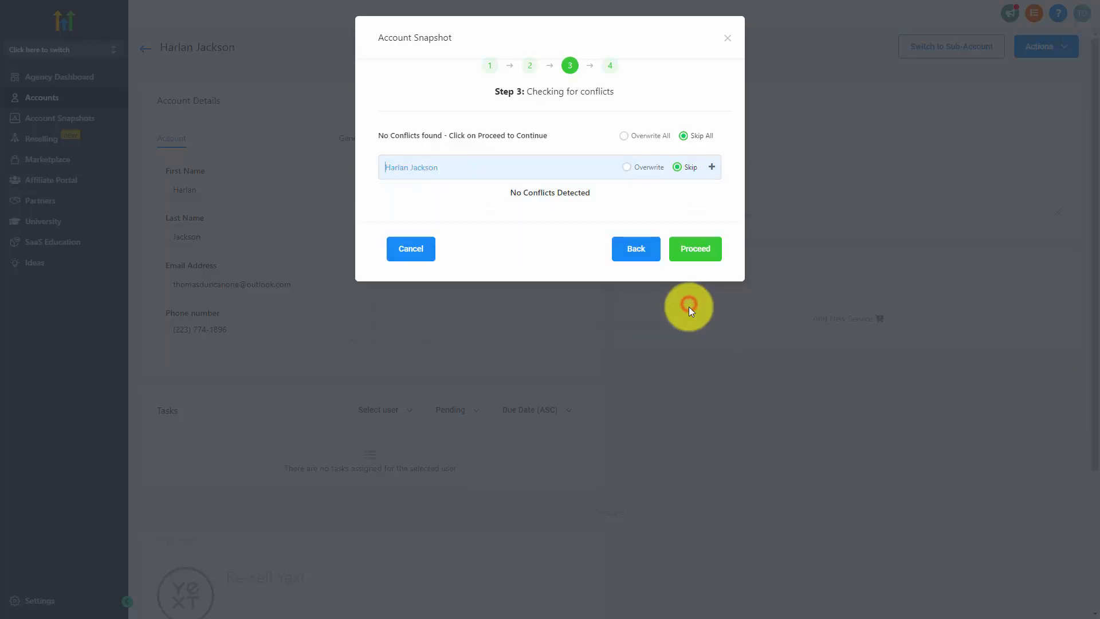
click(699, 253)
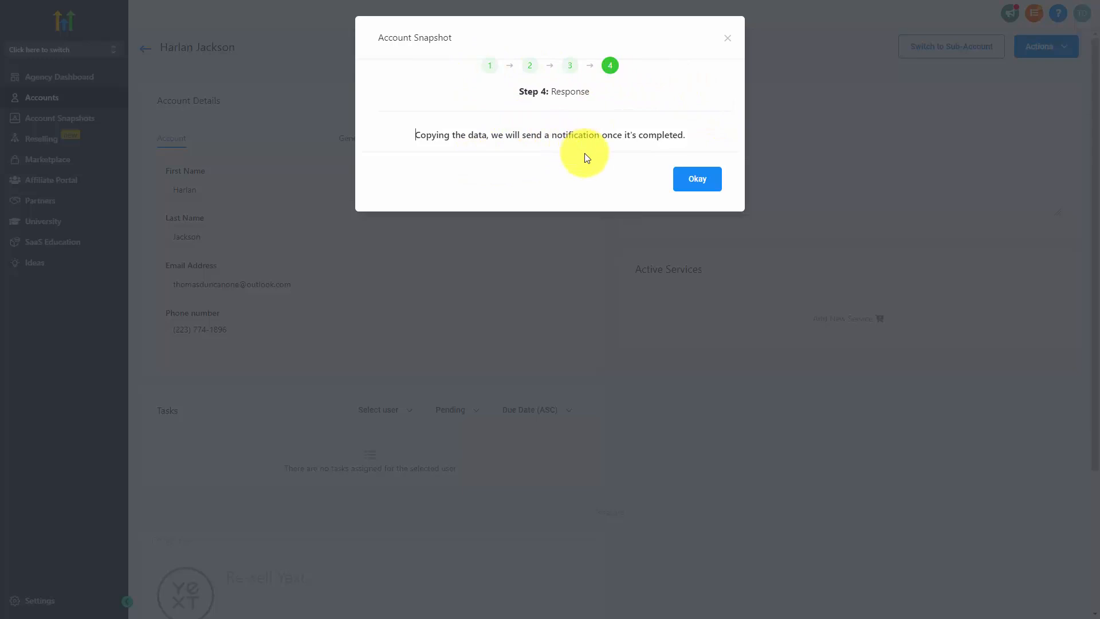
click(695, 180)
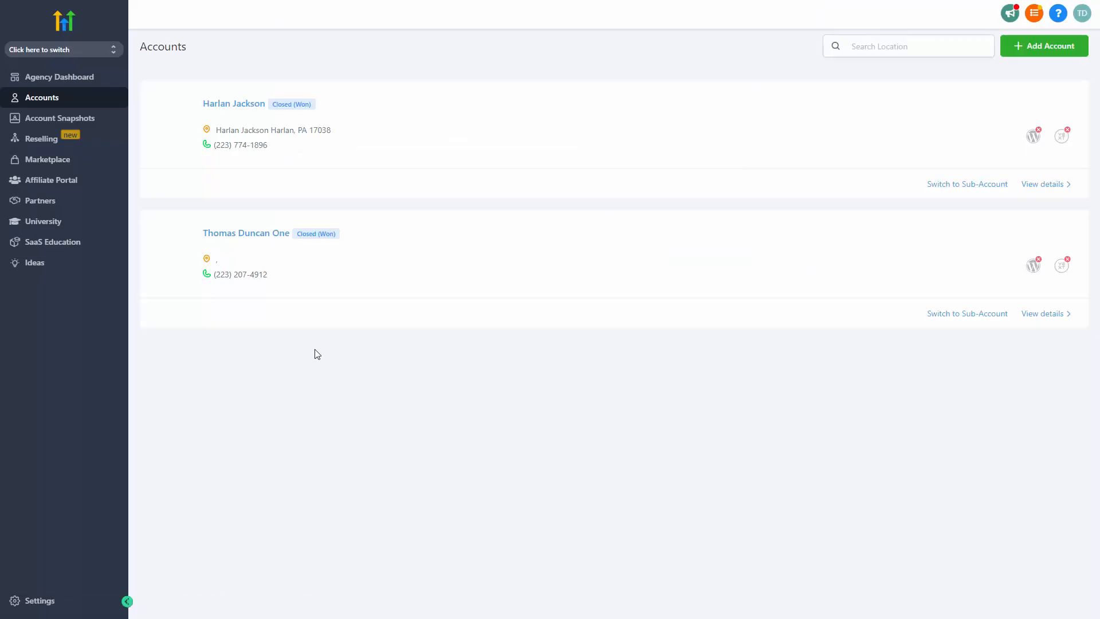
- Switch to the first listed sub-account and check its membership offers and products
click(952, 186)
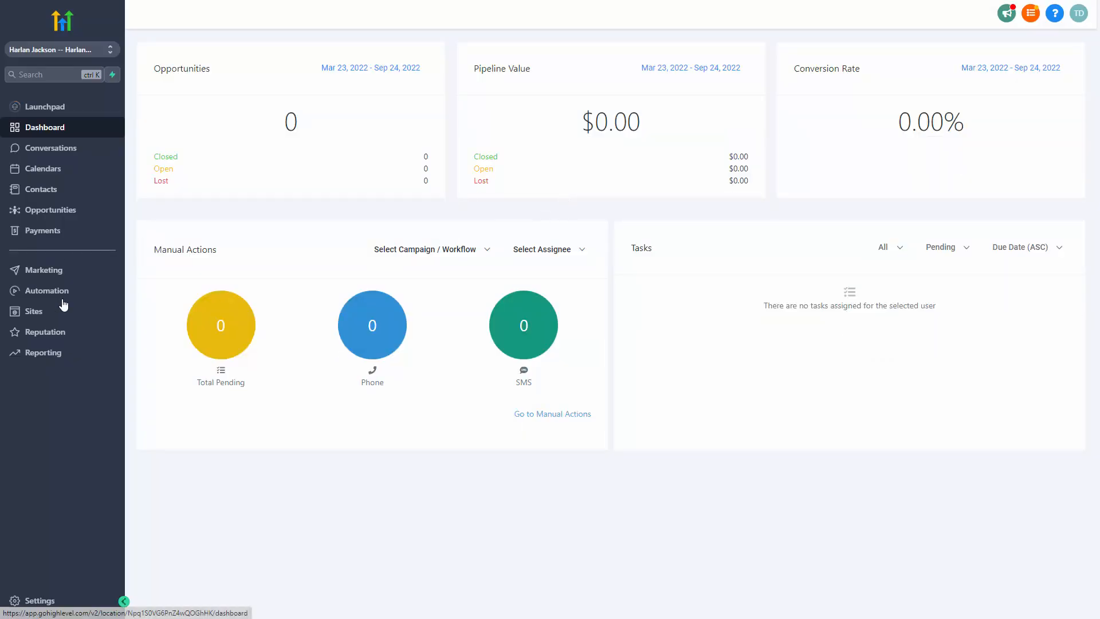
click(33, 317)
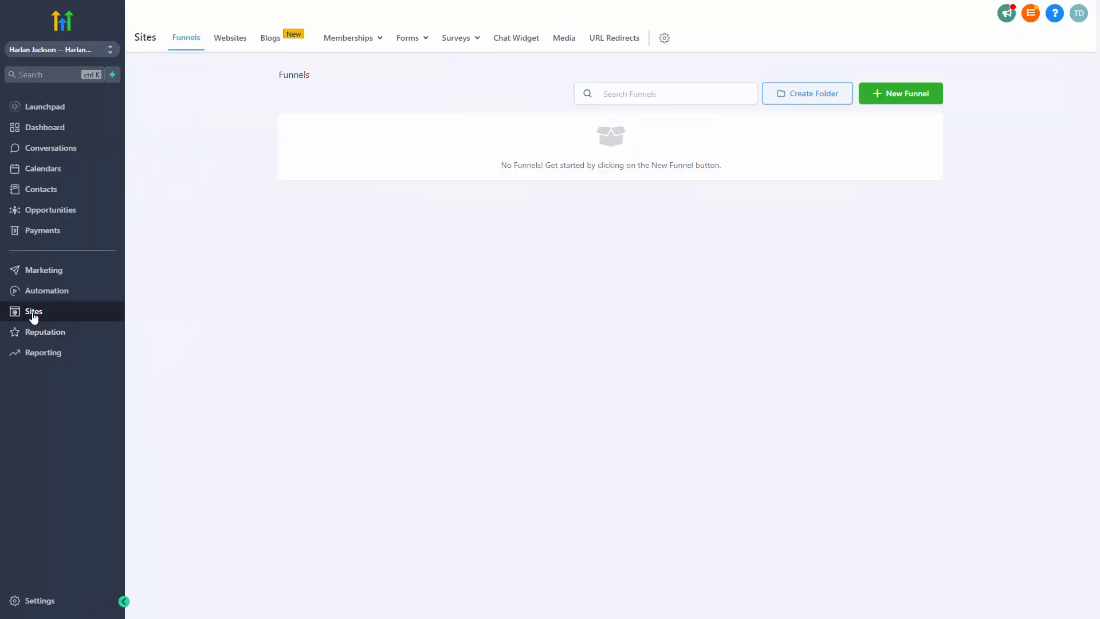
mouse_move(364, 38)
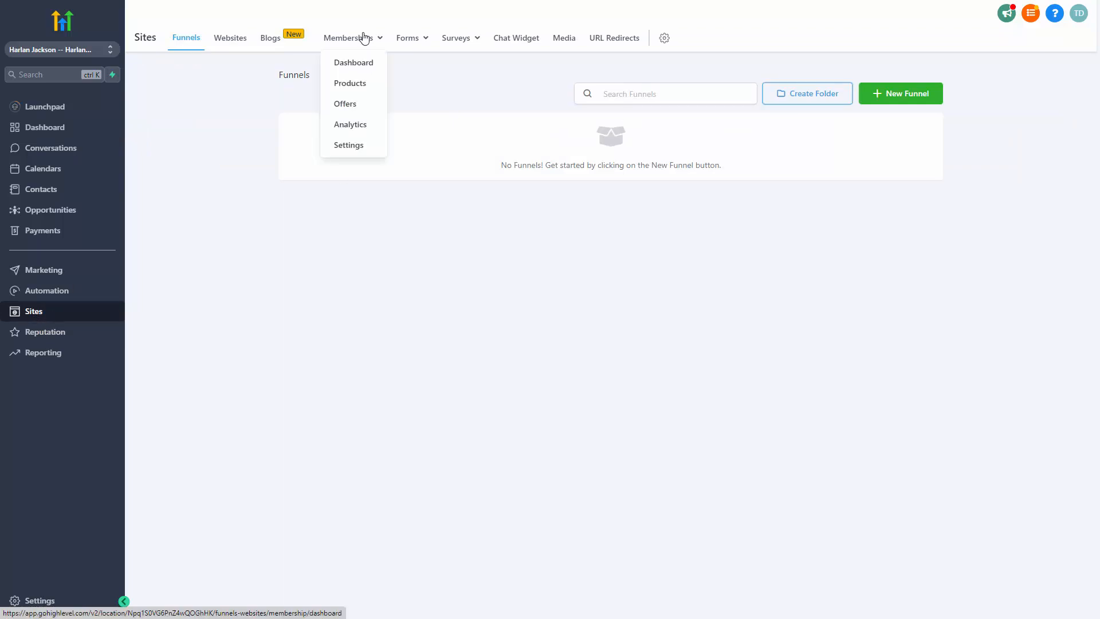
click(351, 105)
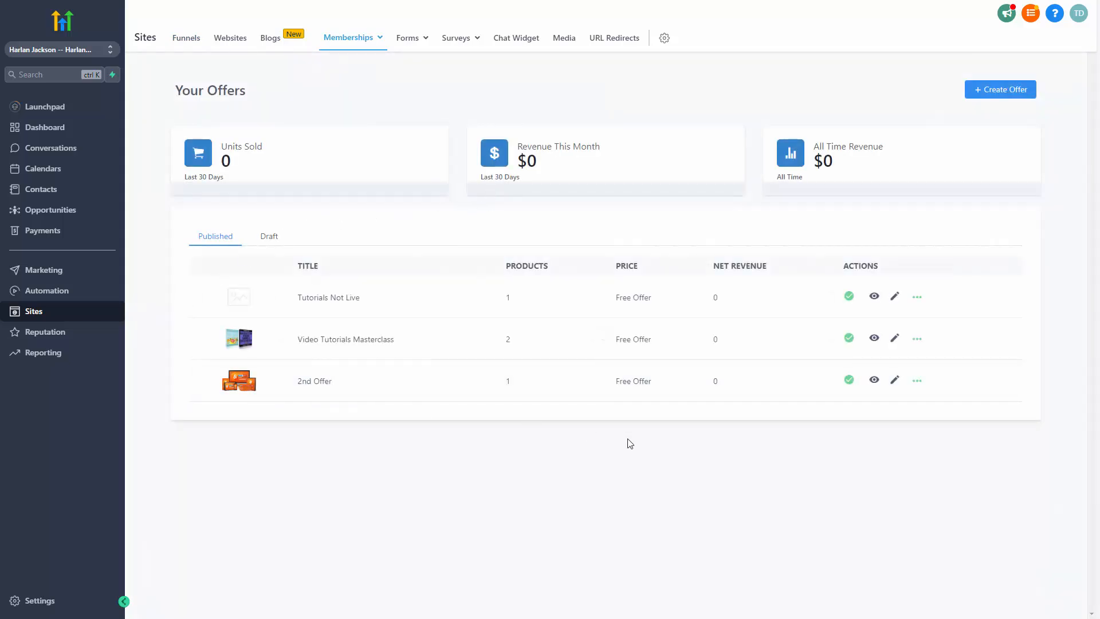
mouse_move(353, 38)
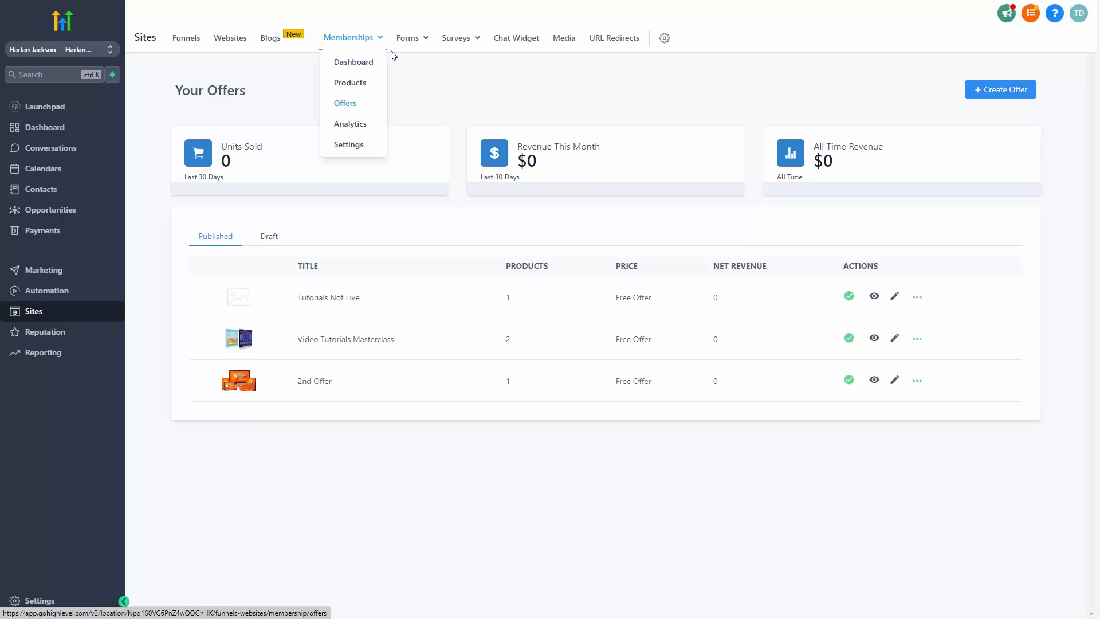
click(350, 83)
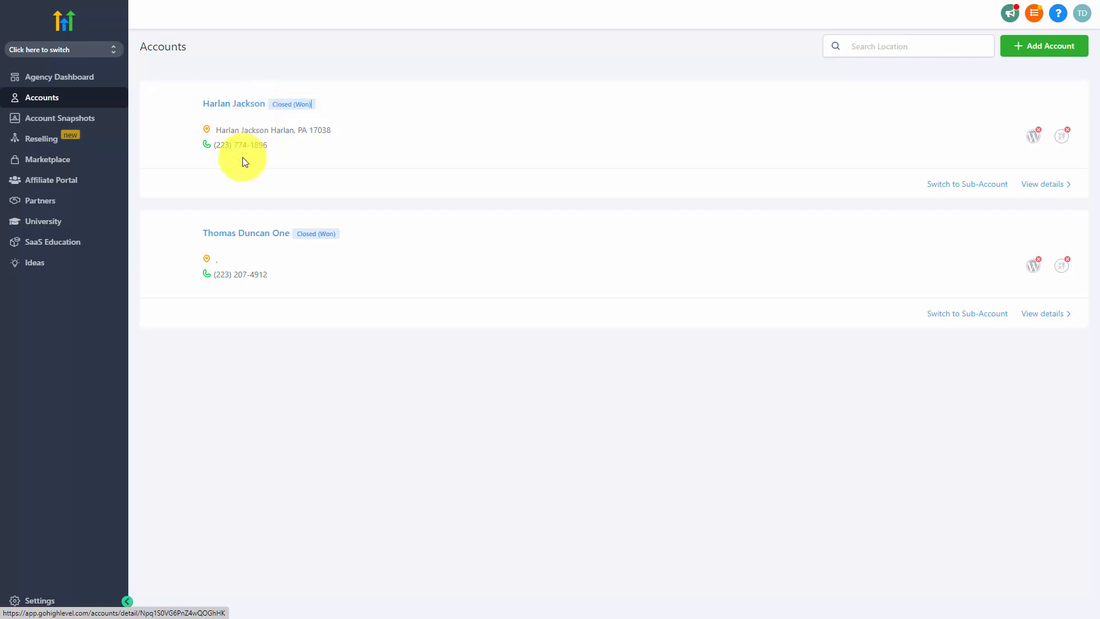
- In the agency's Team settings, start a new employee and enter the client's name and the email copied from the account details
click(50, 606)
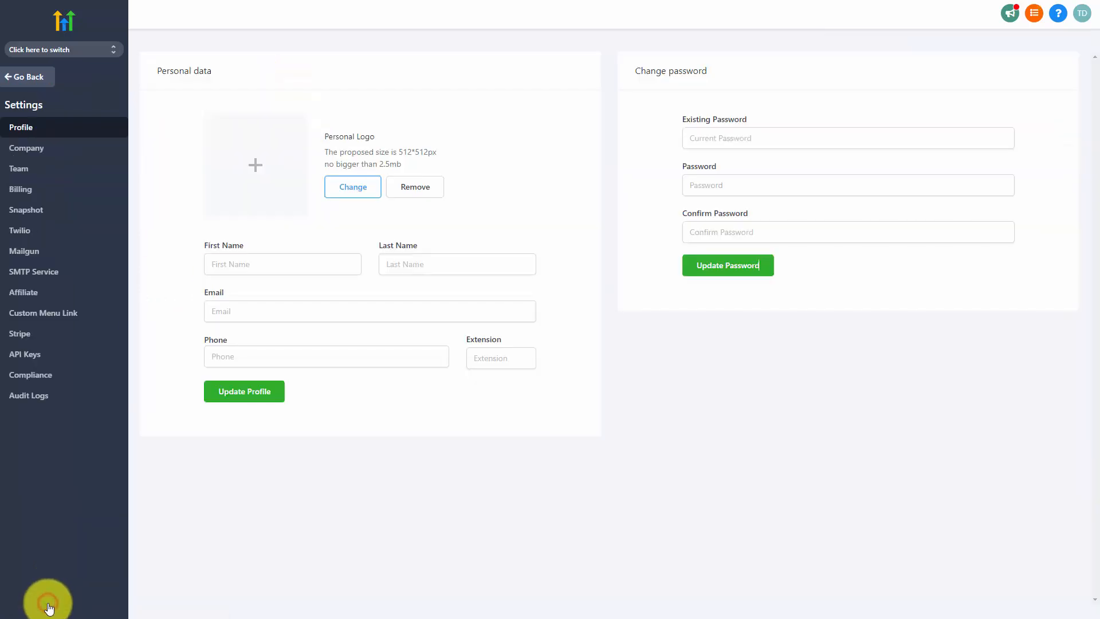
click(22, 172)
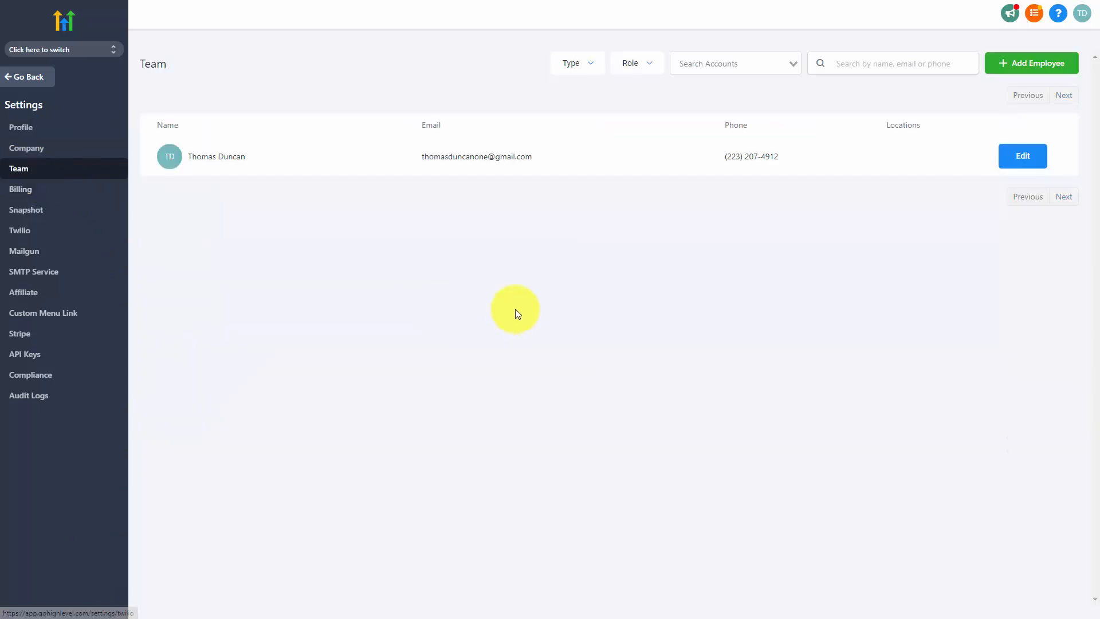
click(1008, 66)
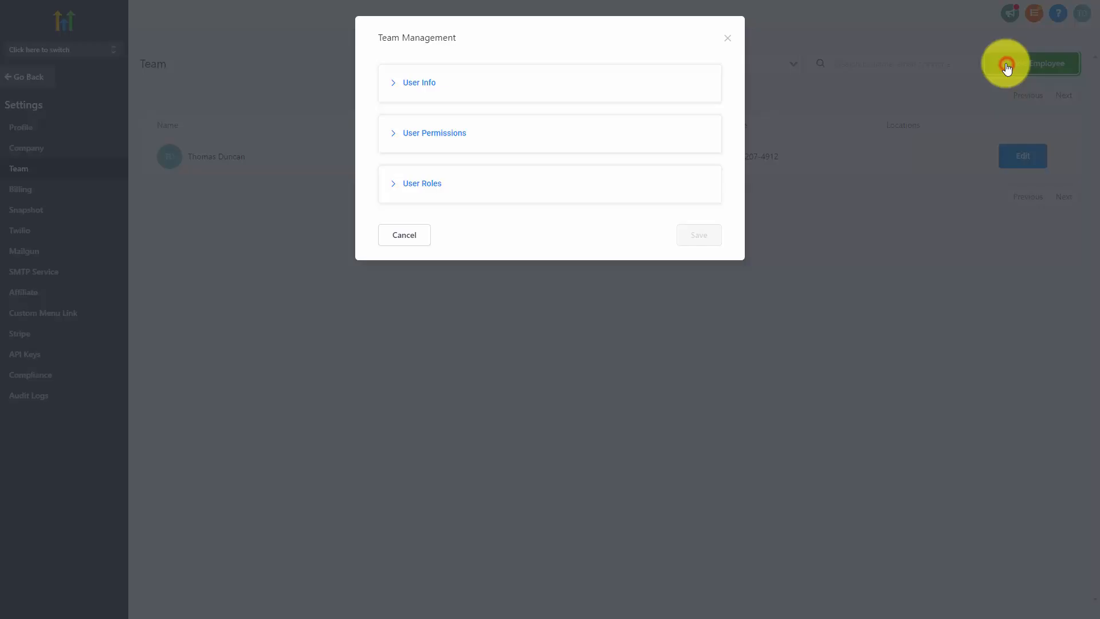
click(433, 88)
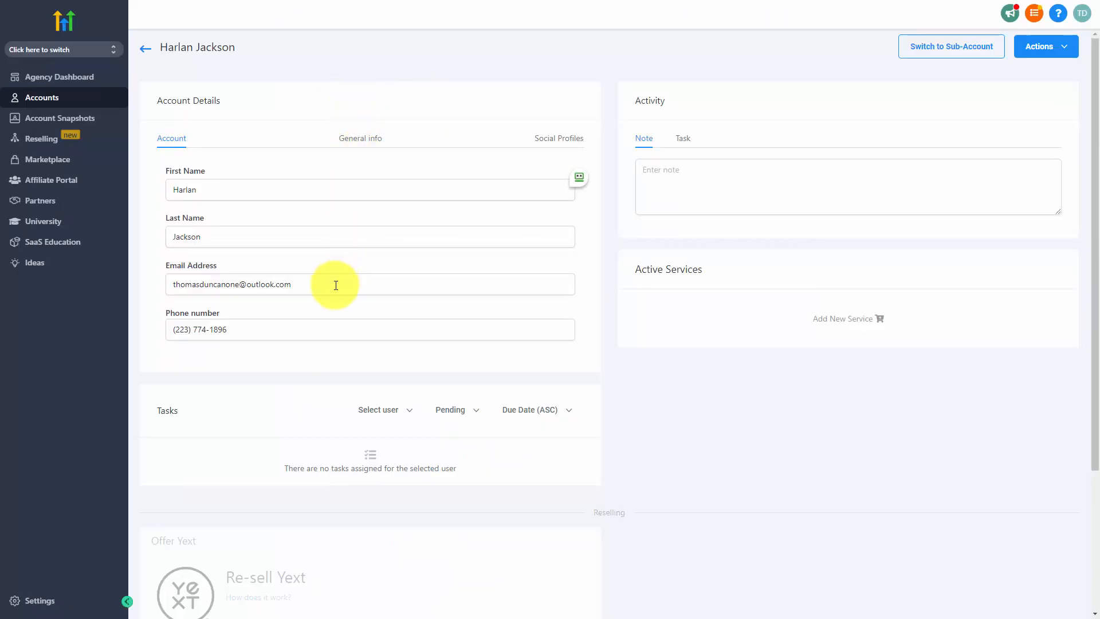
drag(335, 285, 172, 289)
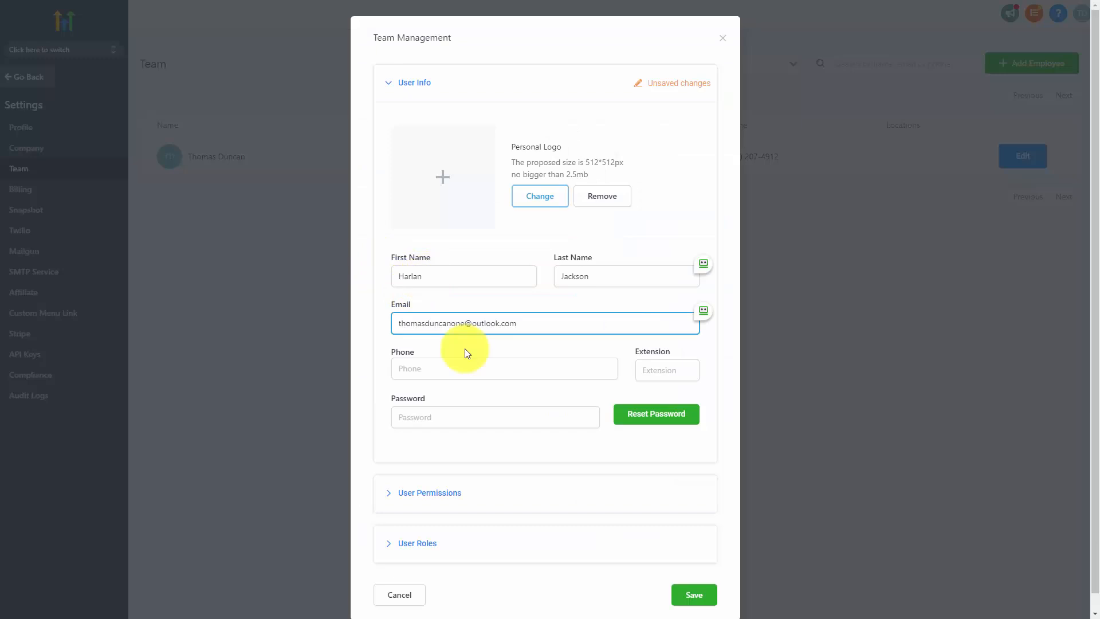
- Enter the new employee's account password, reveal it and select its text
click(463, 419)
key(ctrl+v)
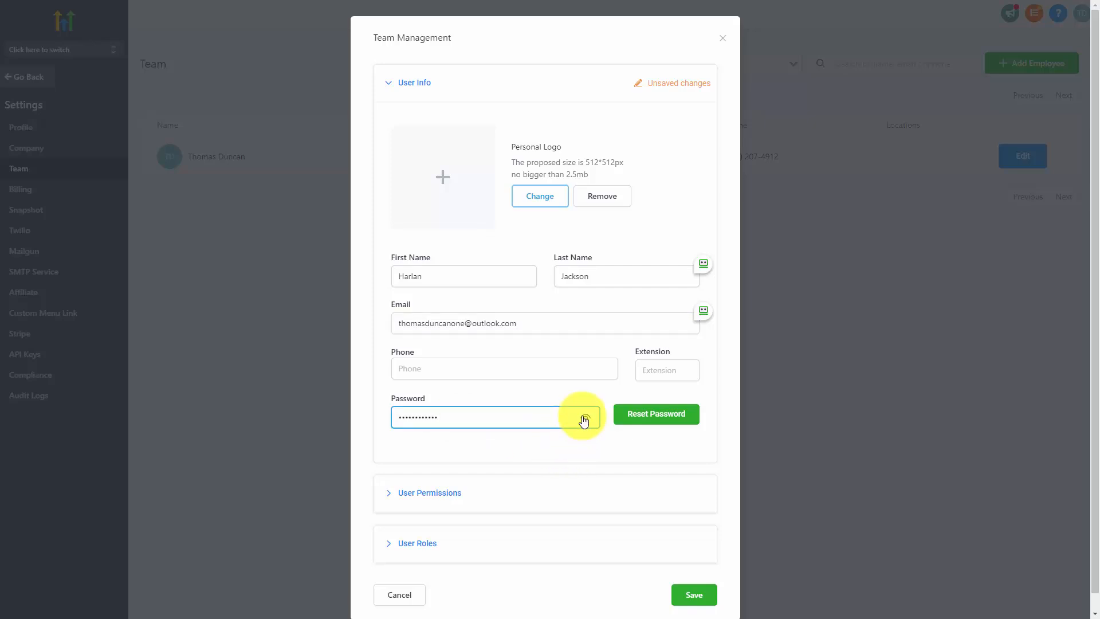
click(584, 417)
drag(476, 420, 367, 427)
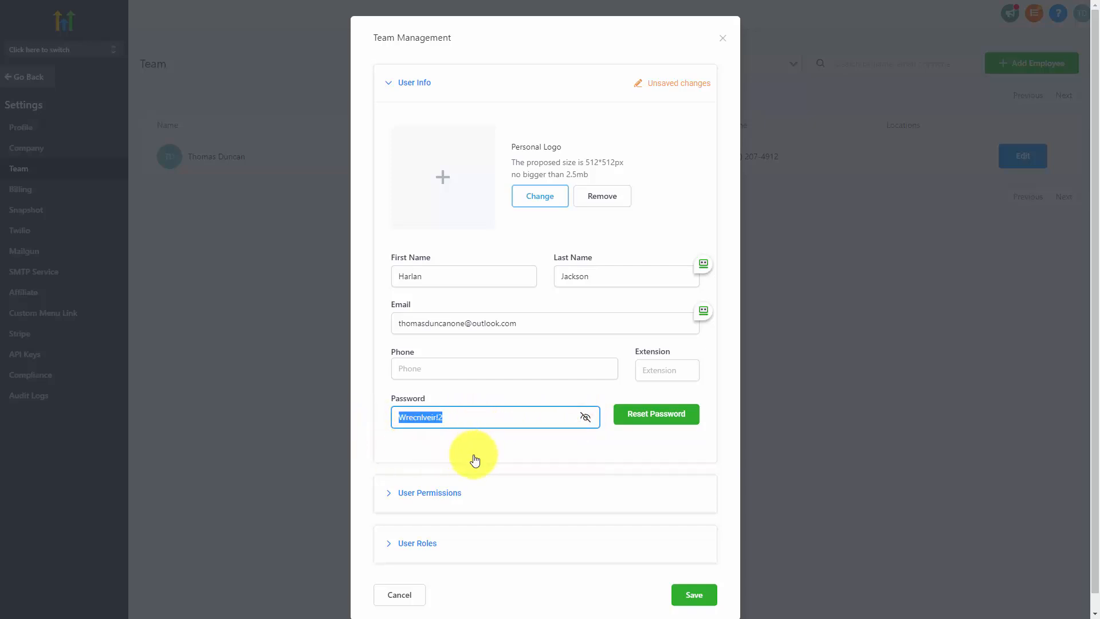
- Expand the new employee's User Permissions and review which permissions are enabled
click(456, 492)
scroll(475, 452, down, 5)
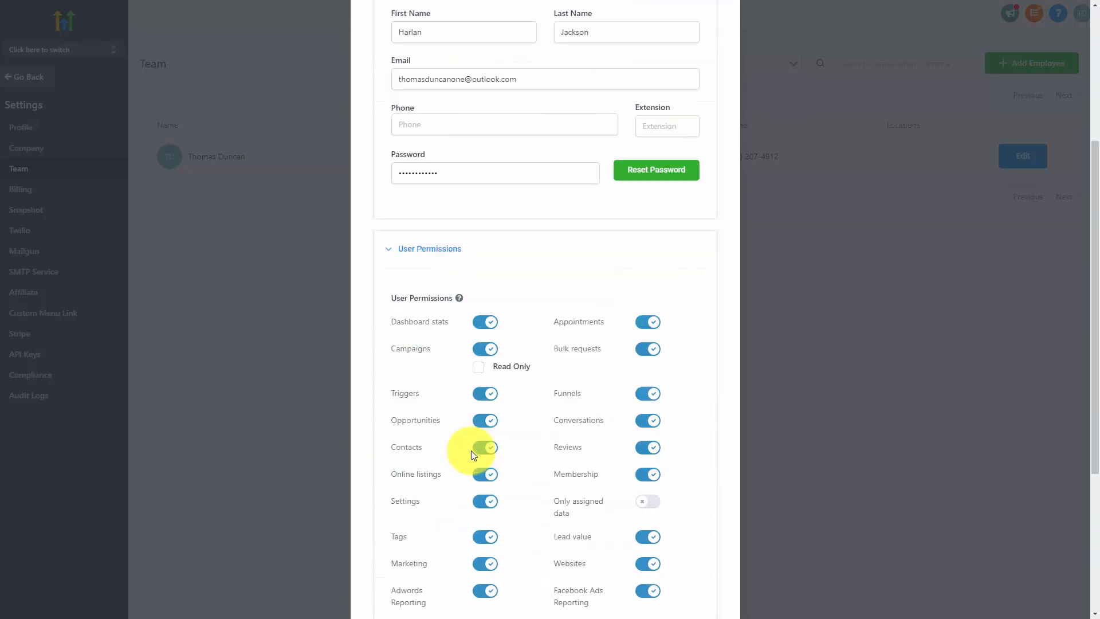
scroll(1085, 269, down, 2)
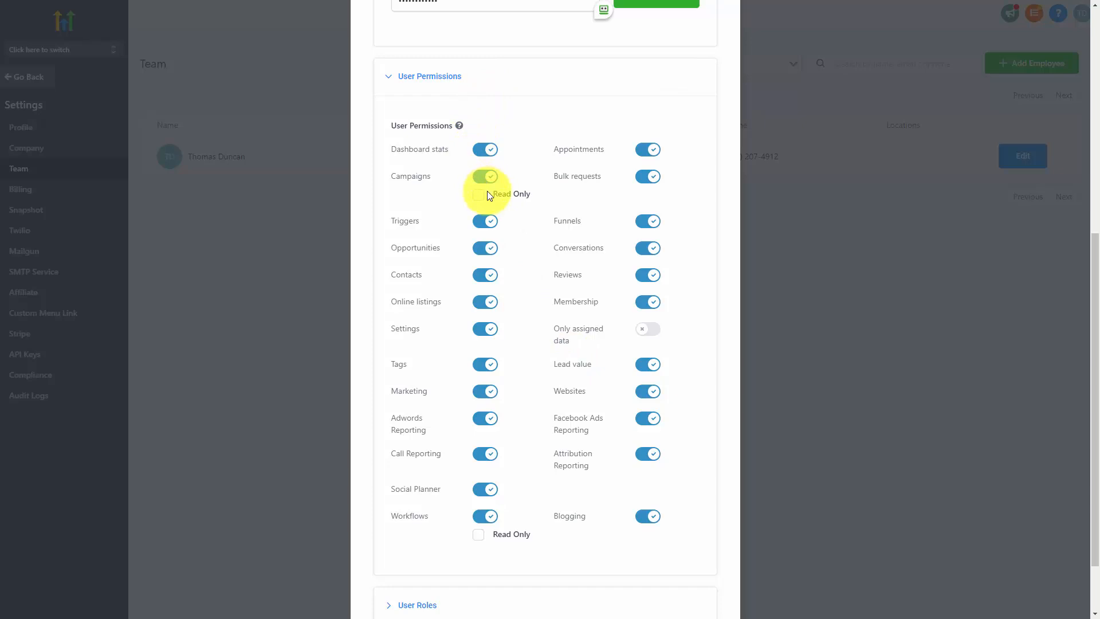
scroll(478, 206, down, 2)
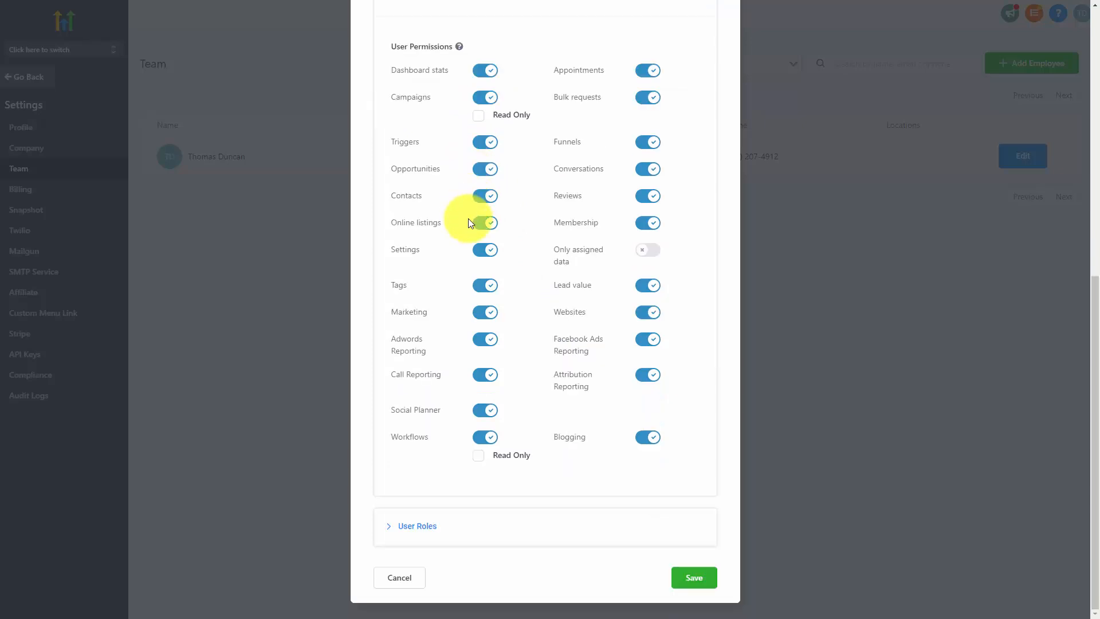
- Expand the new employee's User Roles and set the User Type to Account
click(431, 528)
scroll(492, 507, down, 3)
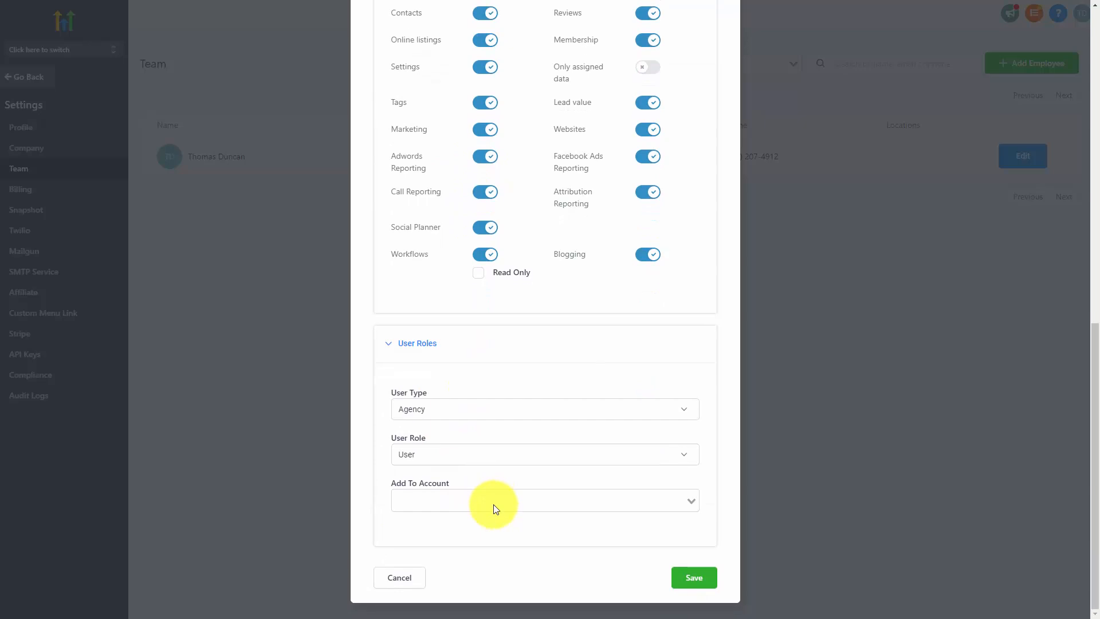
click(508, 409)
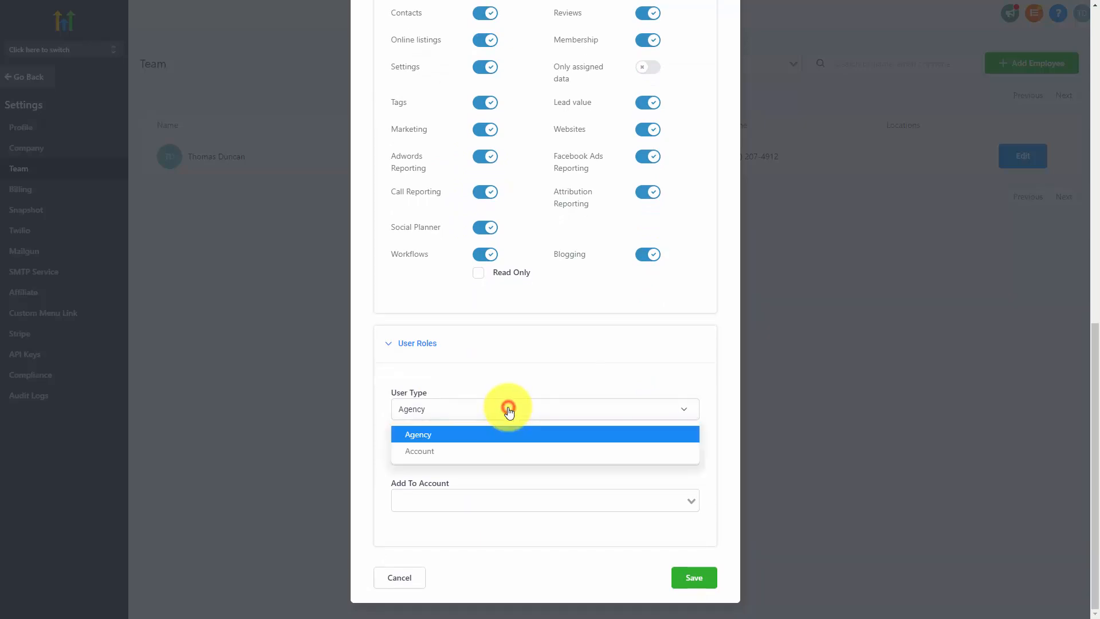
click(422, 454)
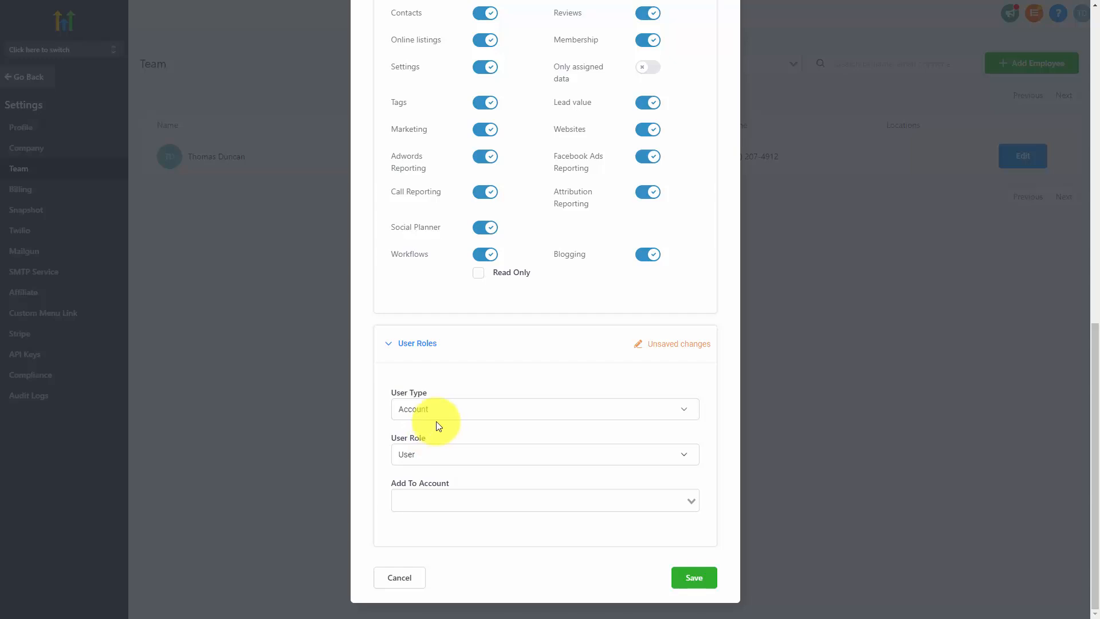
- Switch the new employee's User Type to Agency and back to Account
click(442, 413)
click(437, 434)
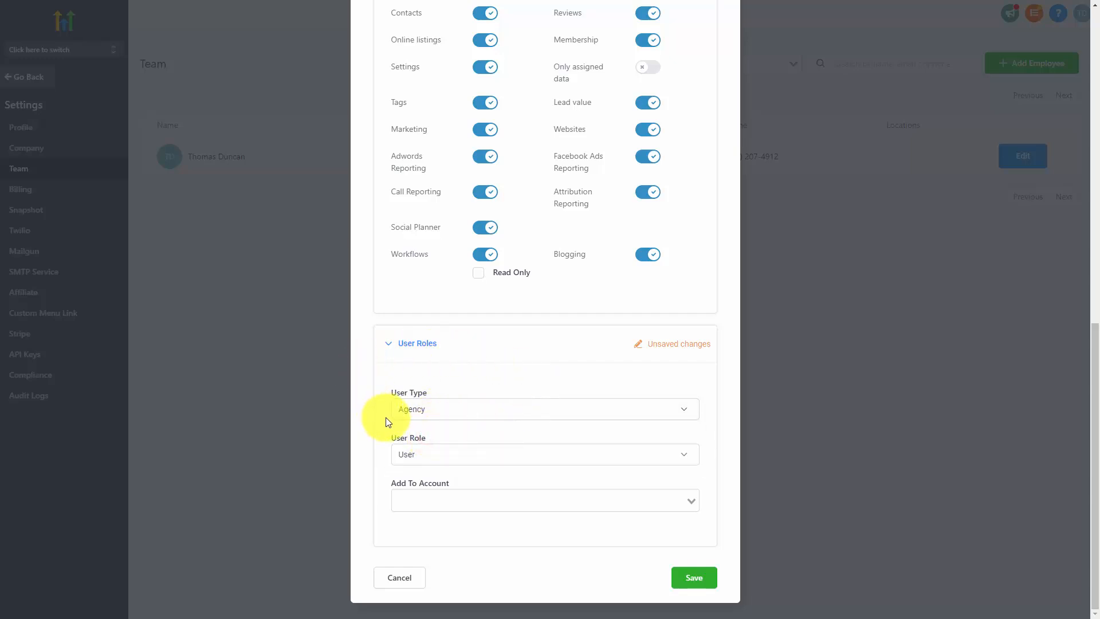
click(457, 412)
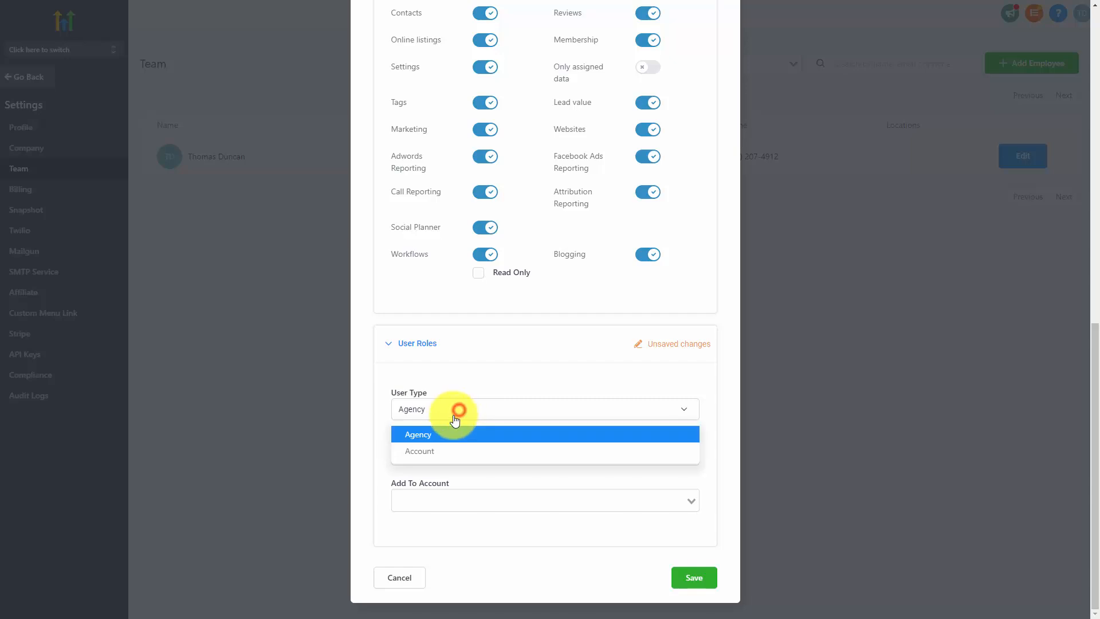
click(429, 452)
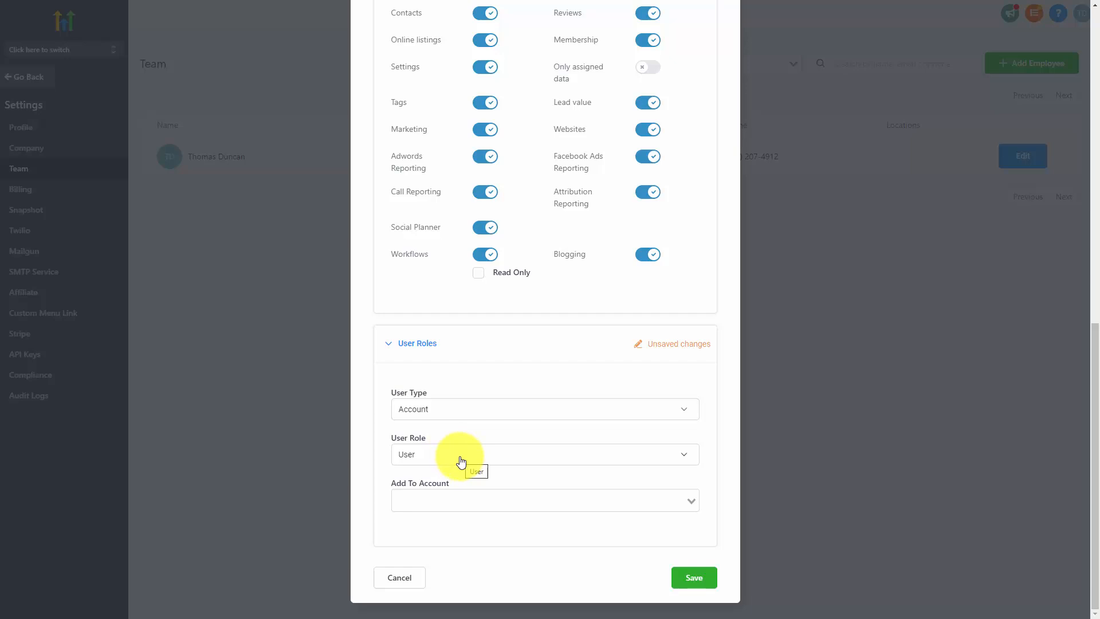
- Set the User Role to Admin, add the employee to the client's sub-account and save the new user
click(458, 459)
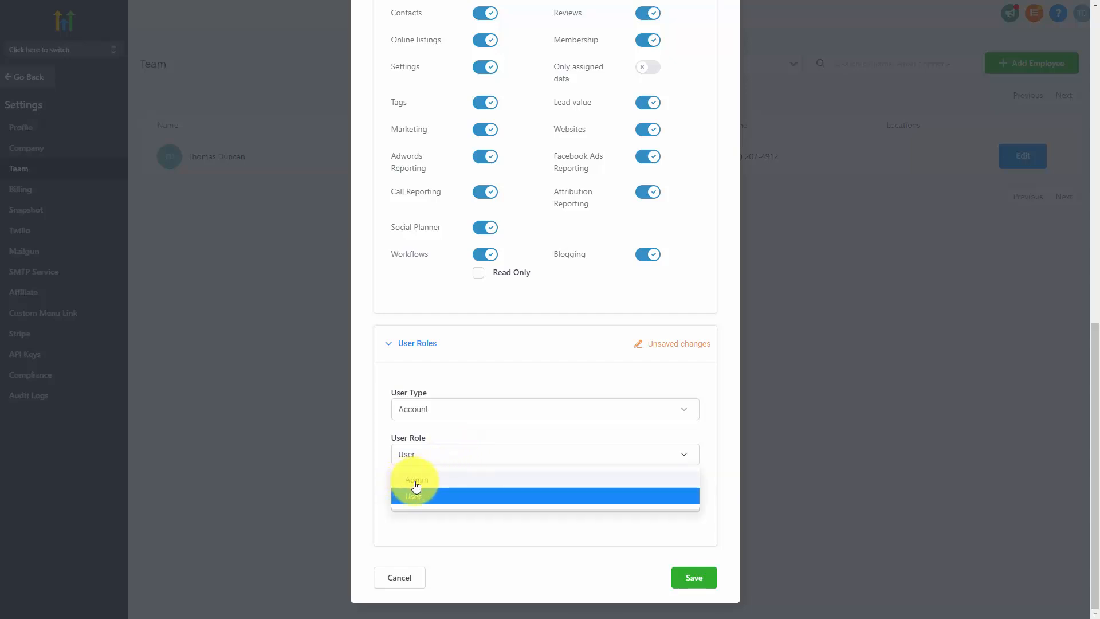
click(414, 481)
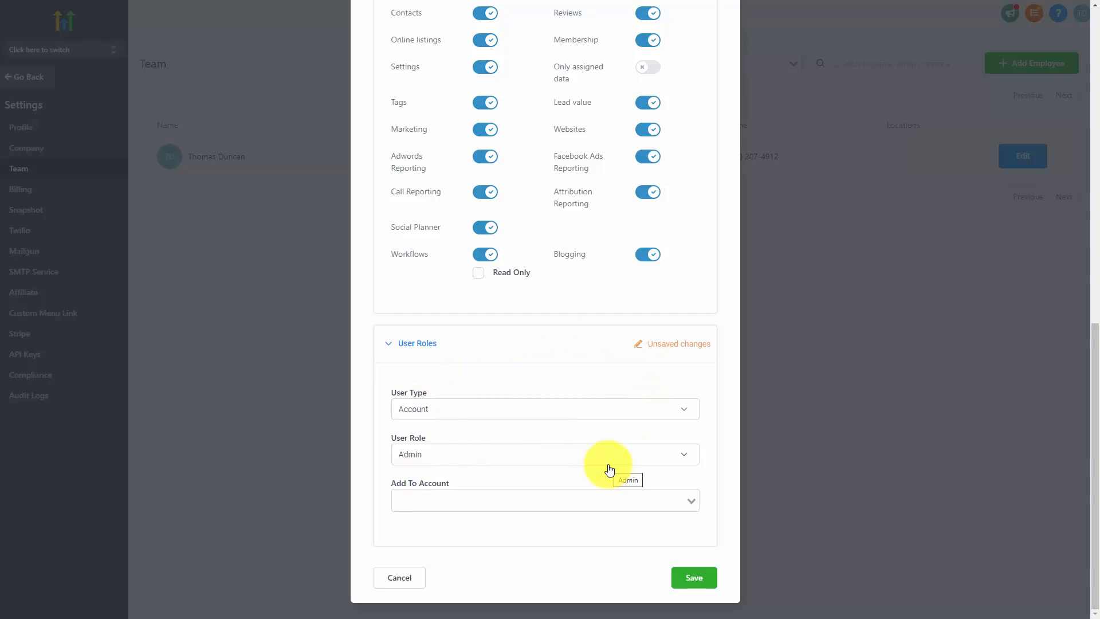
click(509, 502)
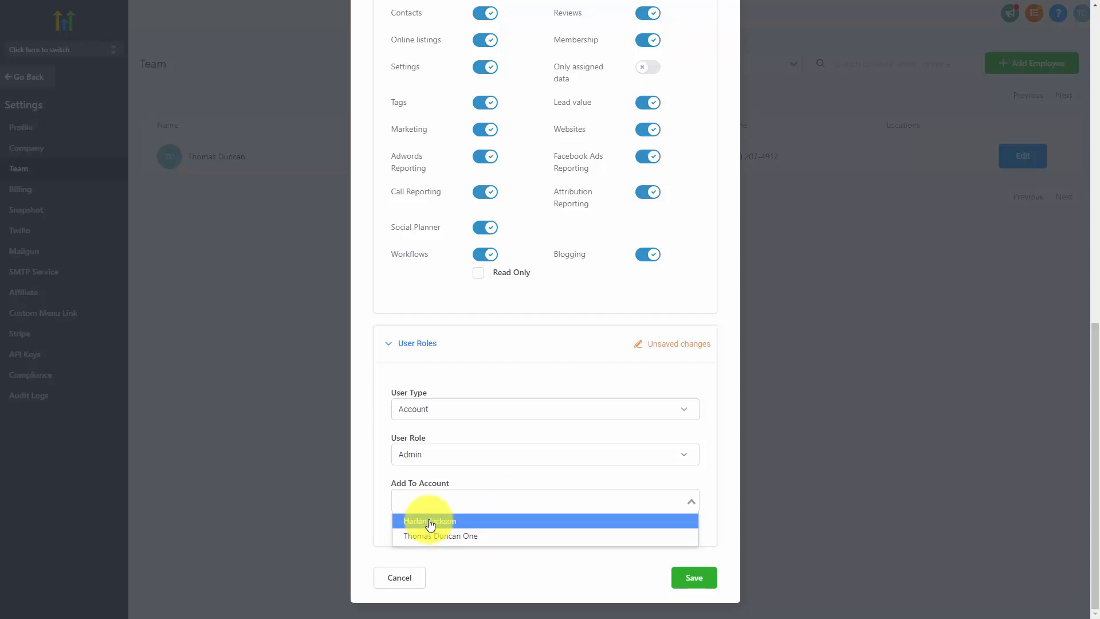
click(431, 522)
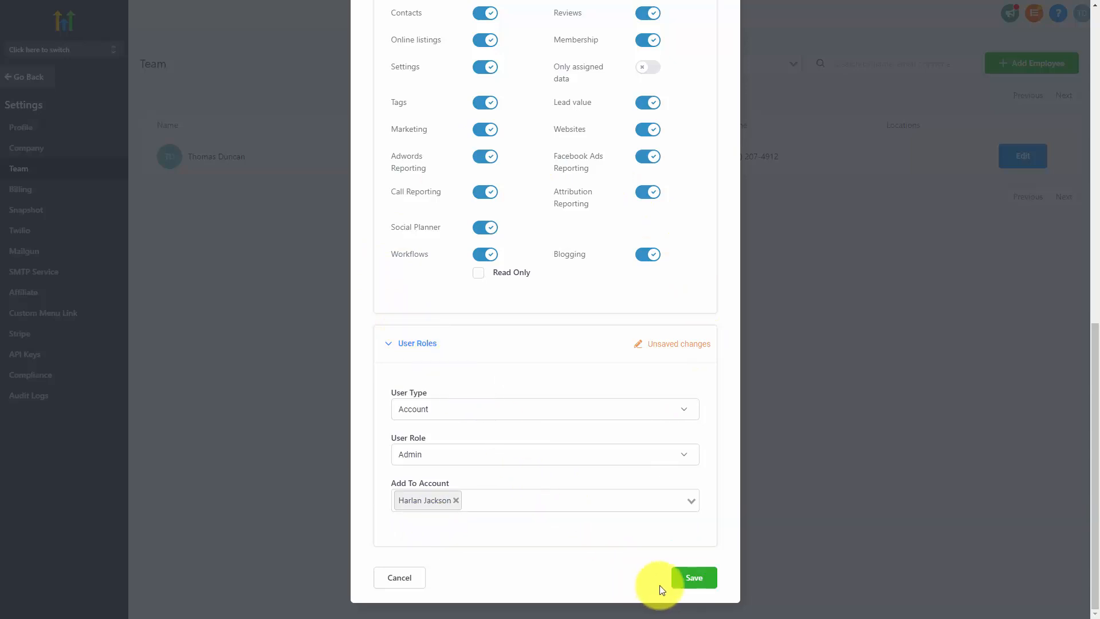
click(682, 579)
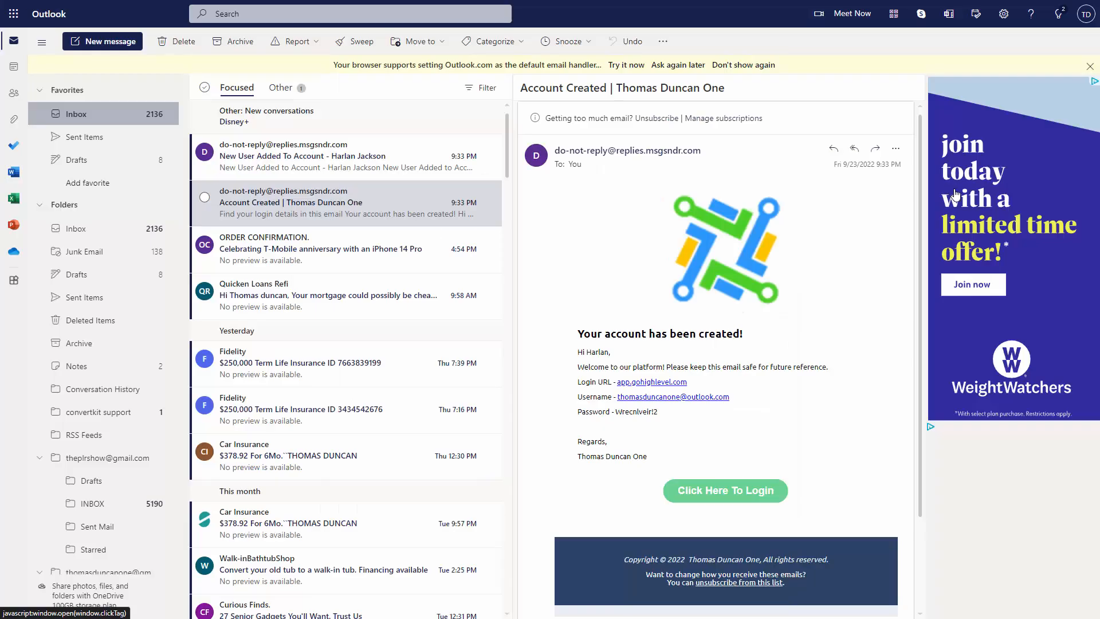